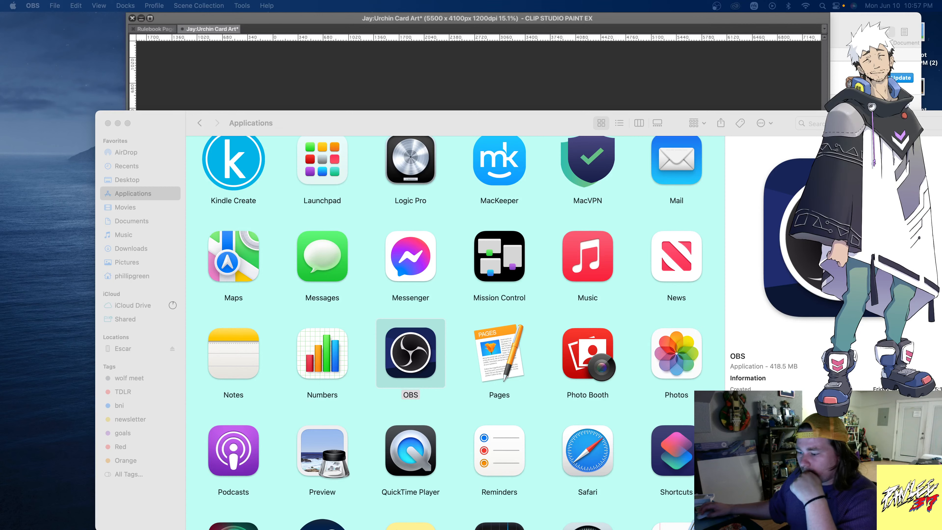
- Close the Applications window in Finder and return to the Jay:Urchin Card Art canvas in Clip Studio Paint
left_click(198, 121)
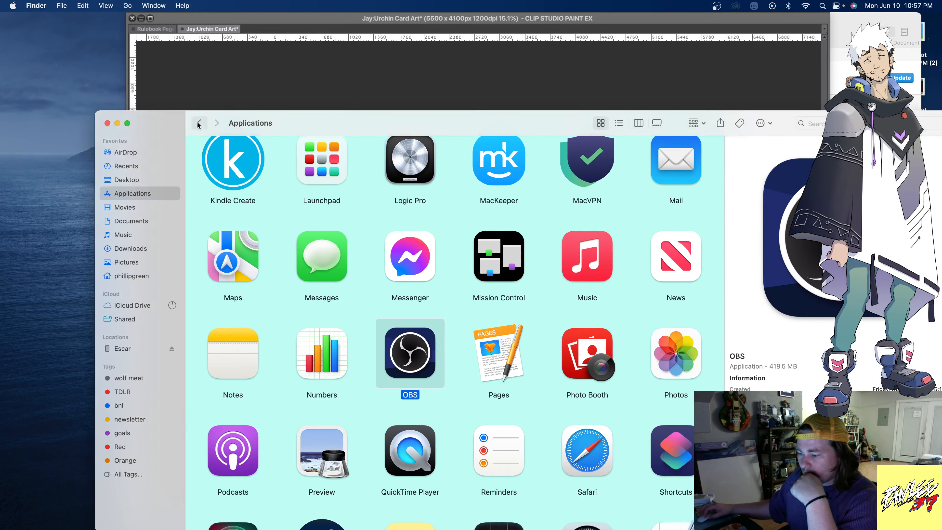
left_click(108, 123)
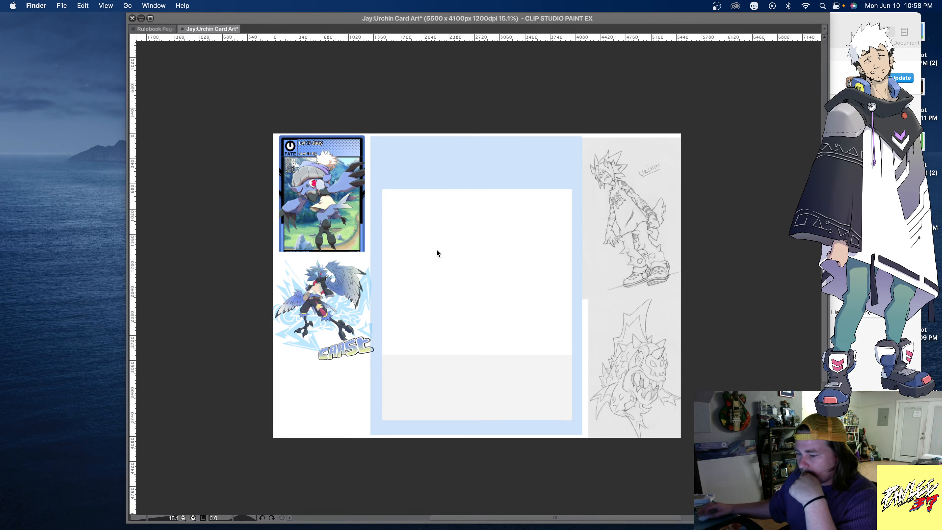
scroll(436, 249, "up", 1)
scroll(494, 271, "up", 1)
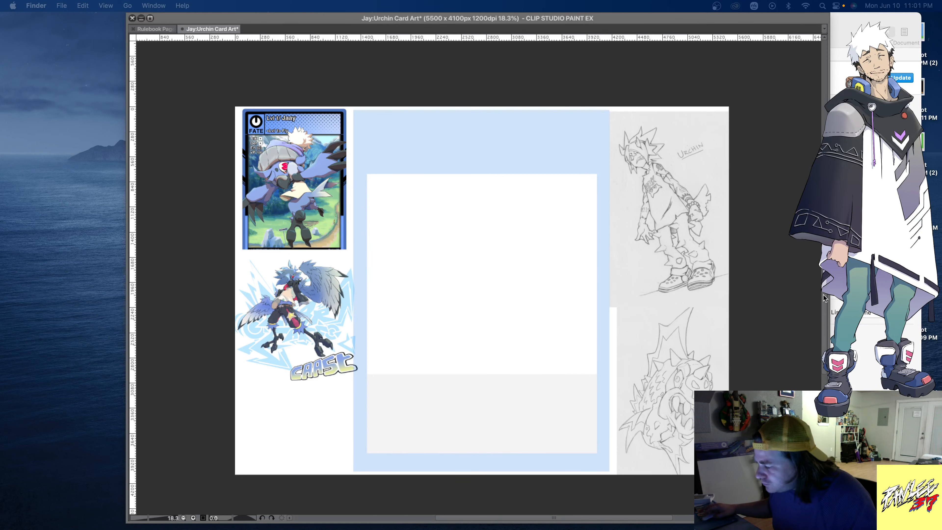
left_click(803, 296)
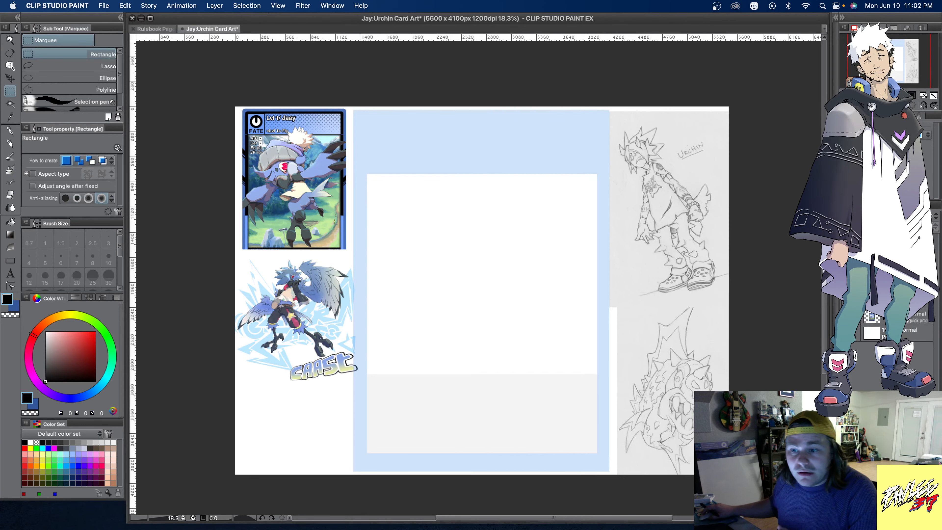
- Switch to Preview, close the rulebook pages window and return to Clip Studio Paint with its palettes shown
key("Tab")
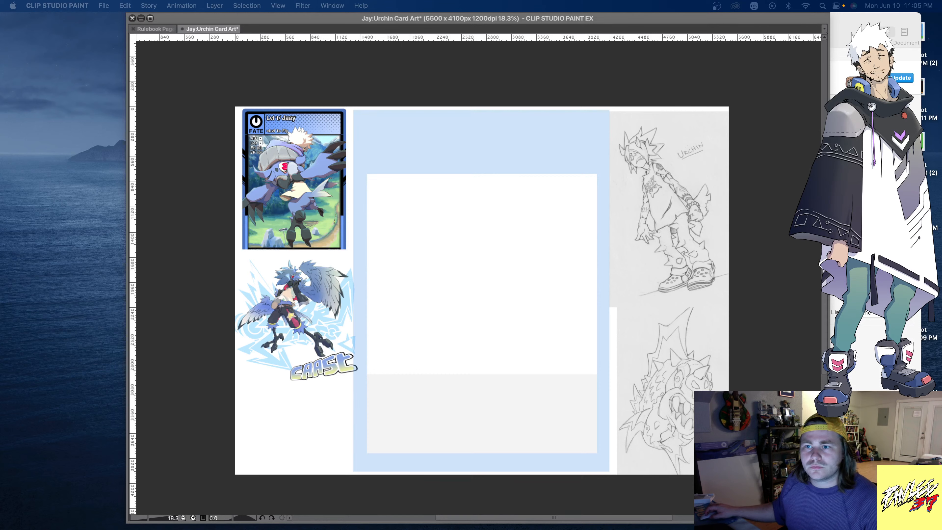
key("super+Tab")
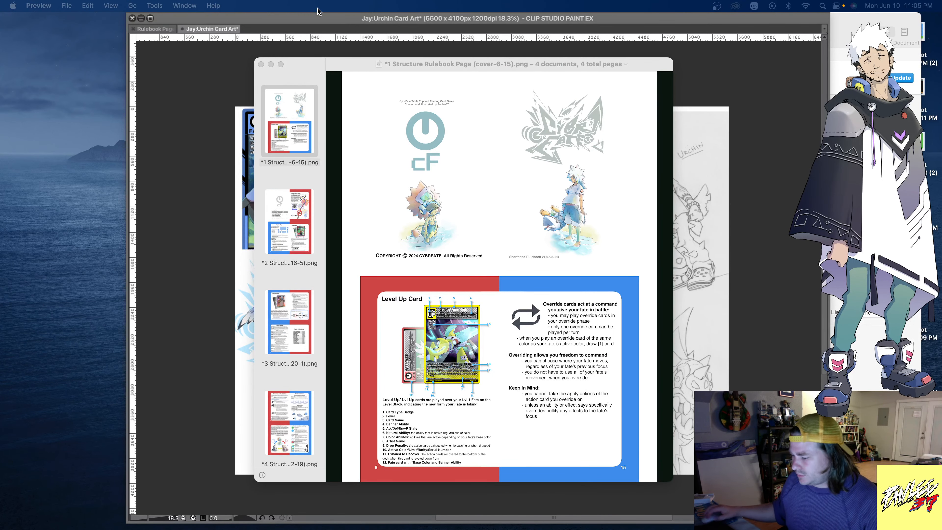
left_click(259, 65)
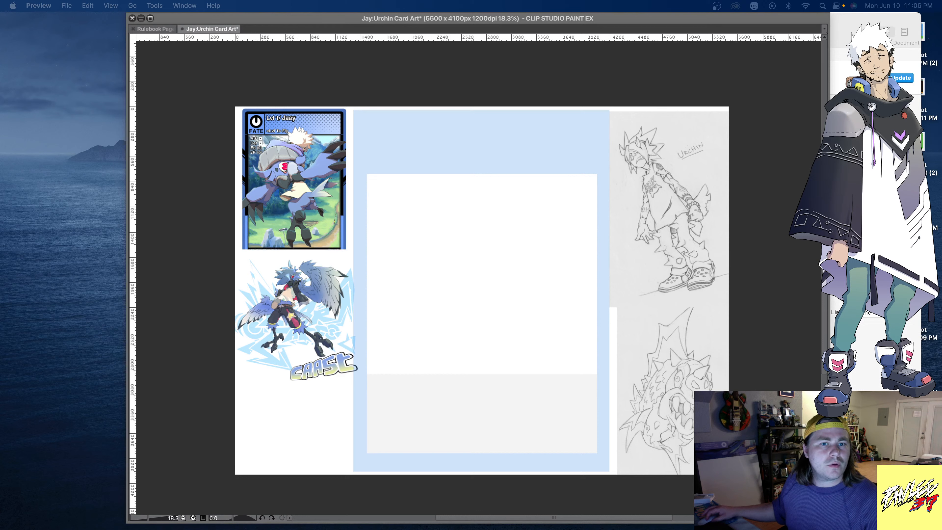
key("super+Tab")
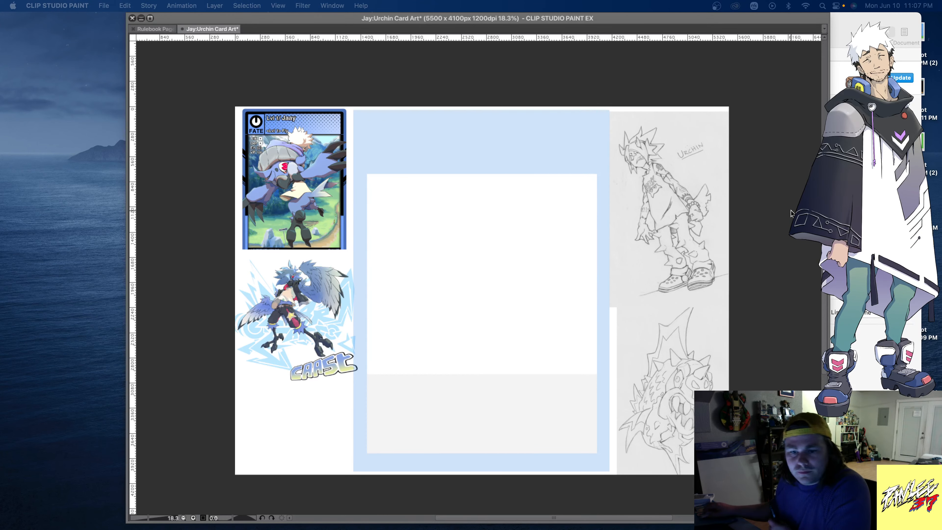
key("Tab")
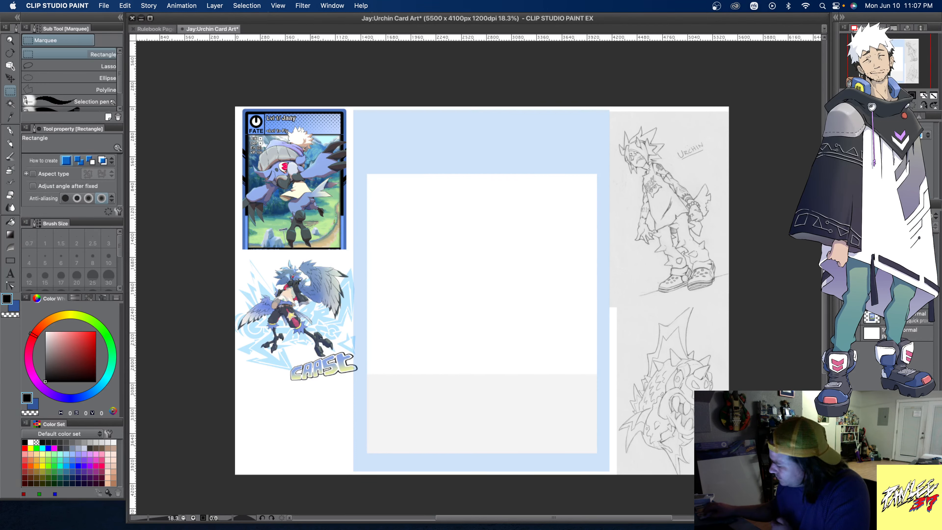
- Hide the old Jaay reference images and browse to the New roughs folder for an image import, grouping the files by Date Added
left_click(865, 285)
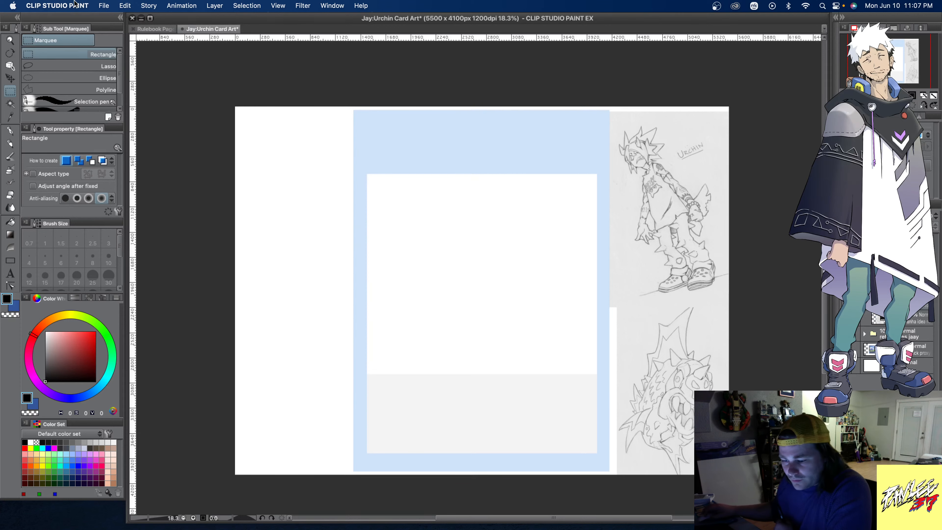
left_click(104, 6)
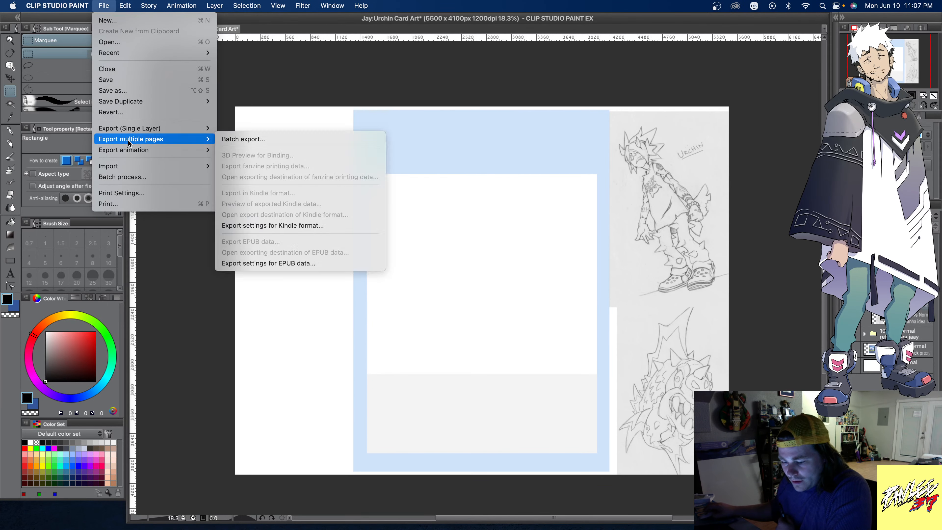
mouse_move(175, 168)
left_click(236, 170)
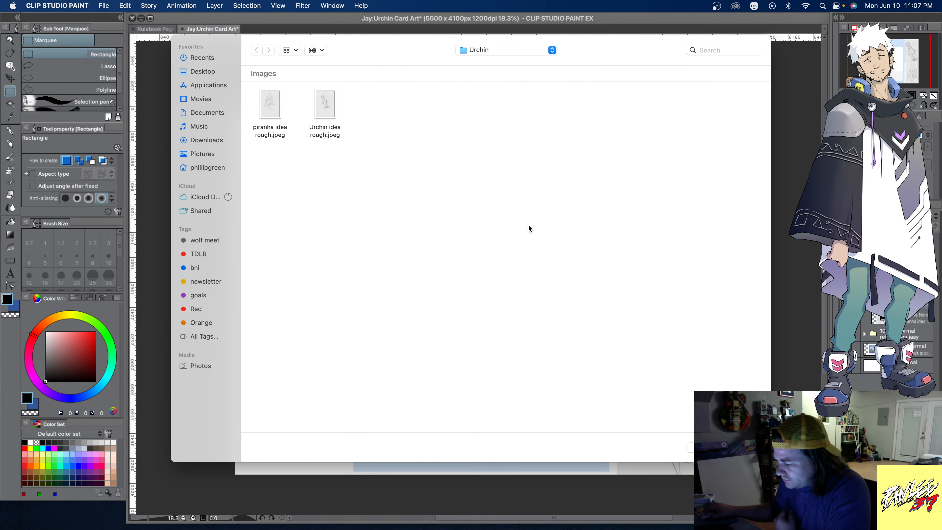
left_click(498, 50)
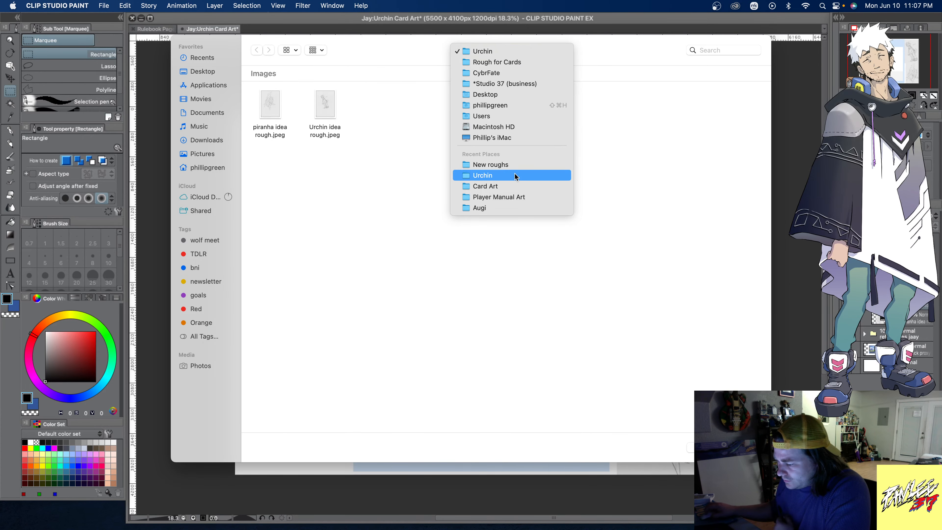
left_click(519, 170)
left_click(316, 50)
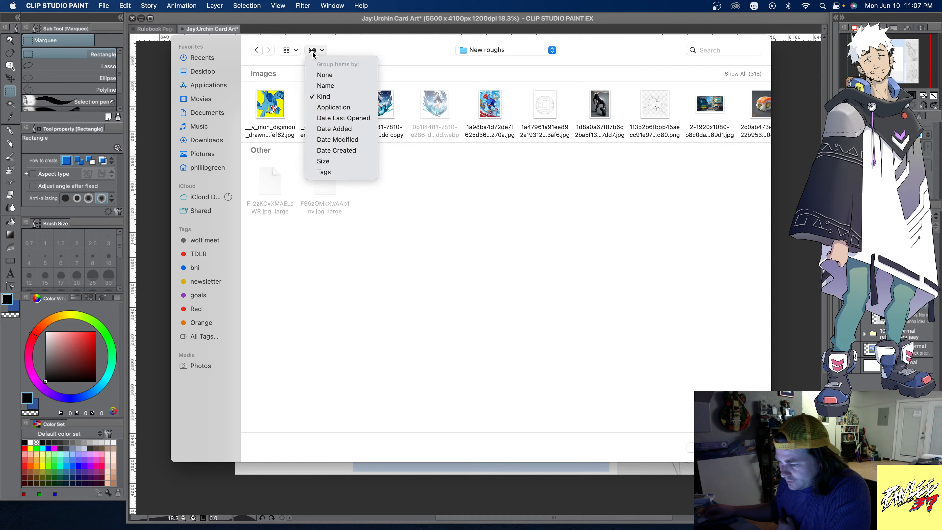
left_click(351, 129)
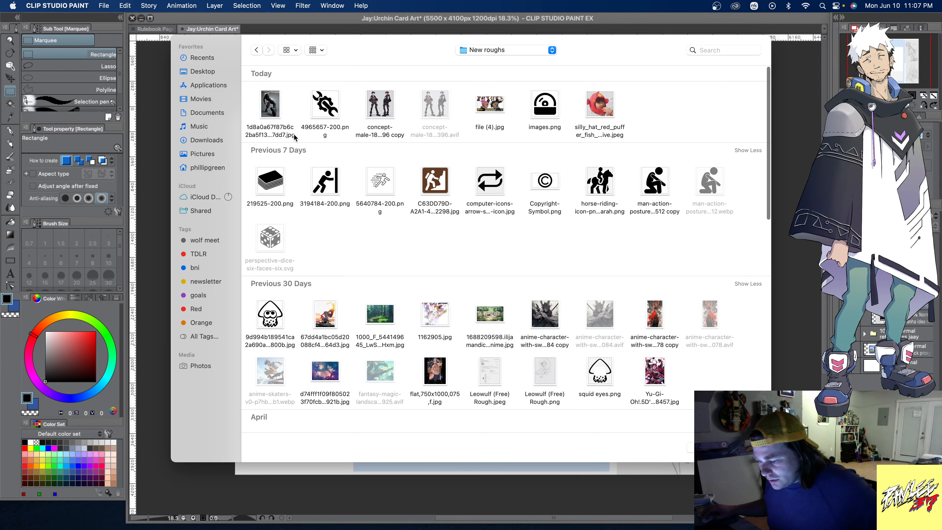
- Import the black-outfit boot photo, the concept-male copy, file (4).jpg and the silly_hat_red_puffer_fish image together from New roughs
left_click(272, 110)
left_click(379, 108, "super")
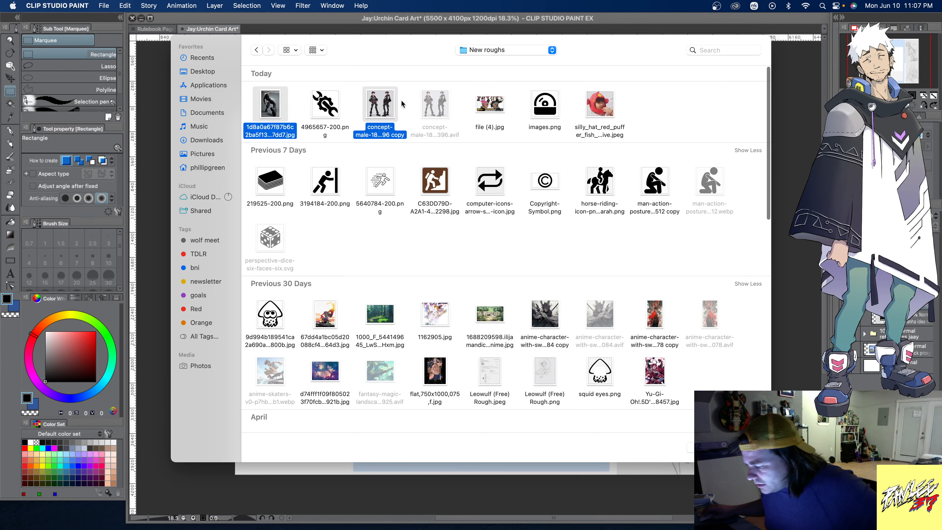
left_click(498, 108, "super")
left_click(617, 112, "super")
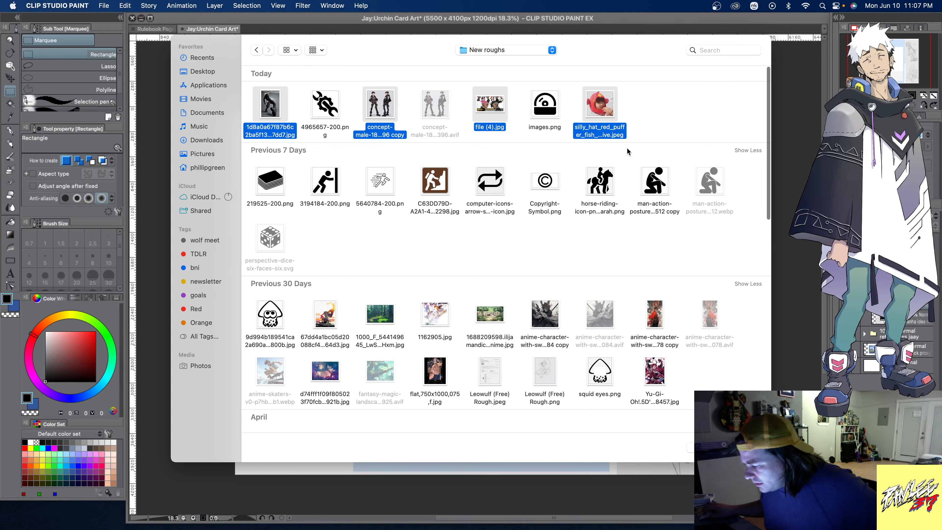
key("Return")
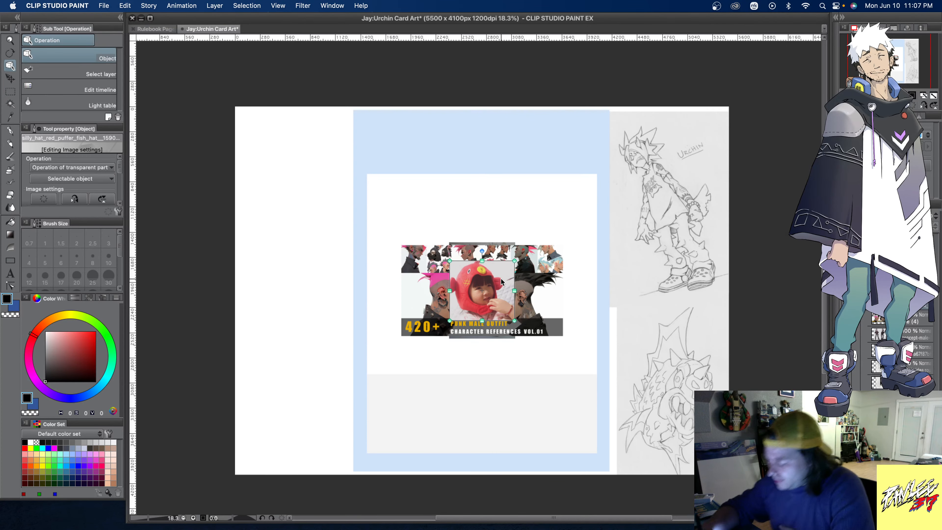
- Place the red puffer fish hat photo enlarged in the canvas's upper-left corner and circle it in bright blue with the Smooth brush at size 100
left_click_drag(498, 283, 294, 133)
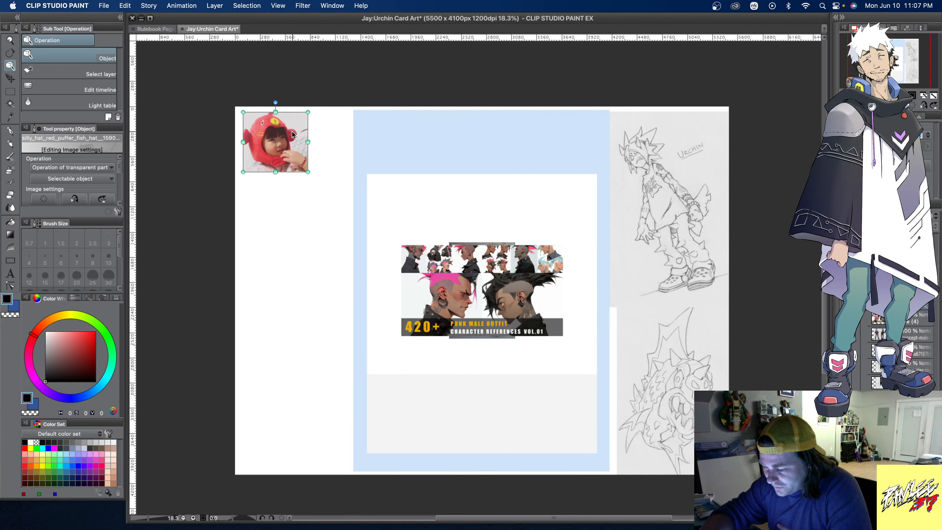
left_click_drag(310, 171, 359, 225)
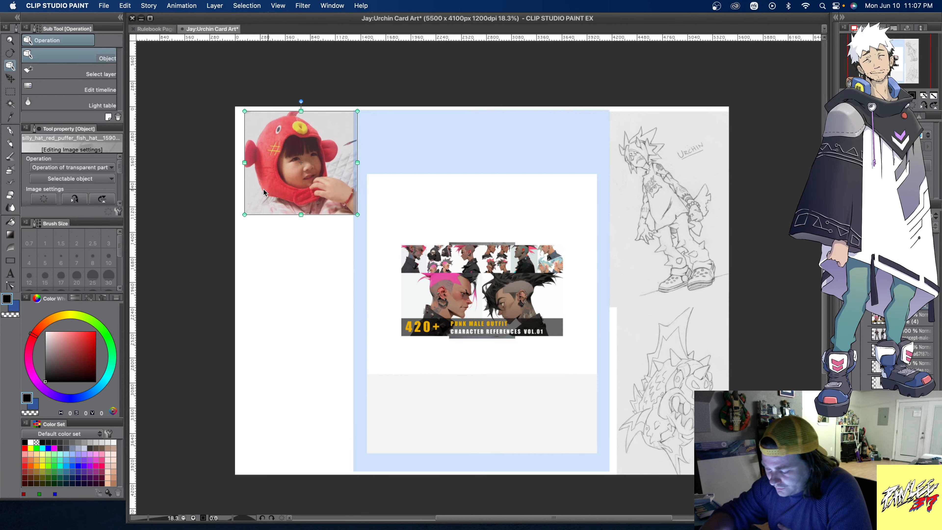
left_click(11, 159)
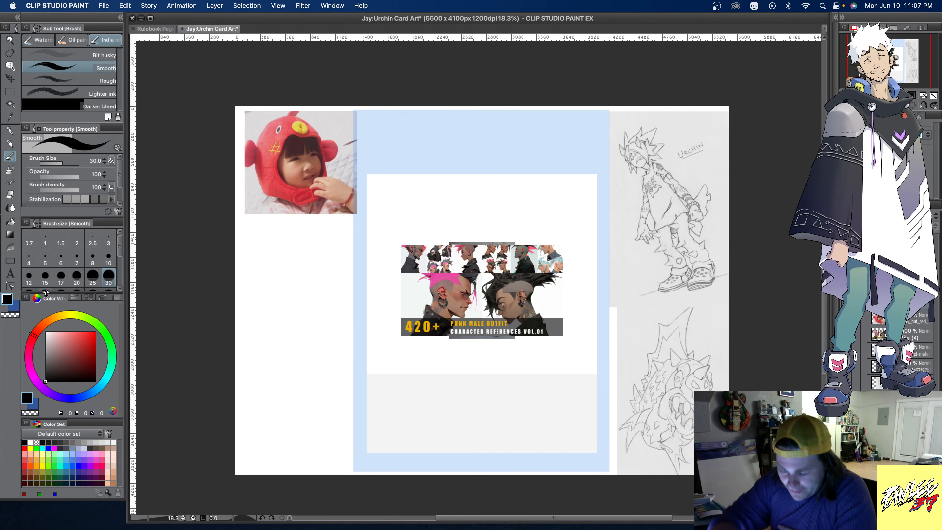
left_click(66, 465)
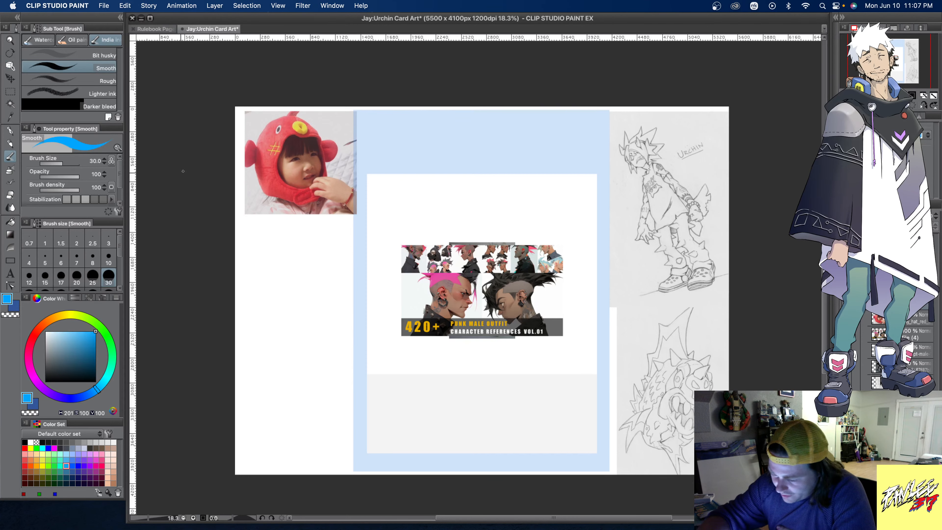
scroll(119, 245, "down", 2)
left_click(109, 261)
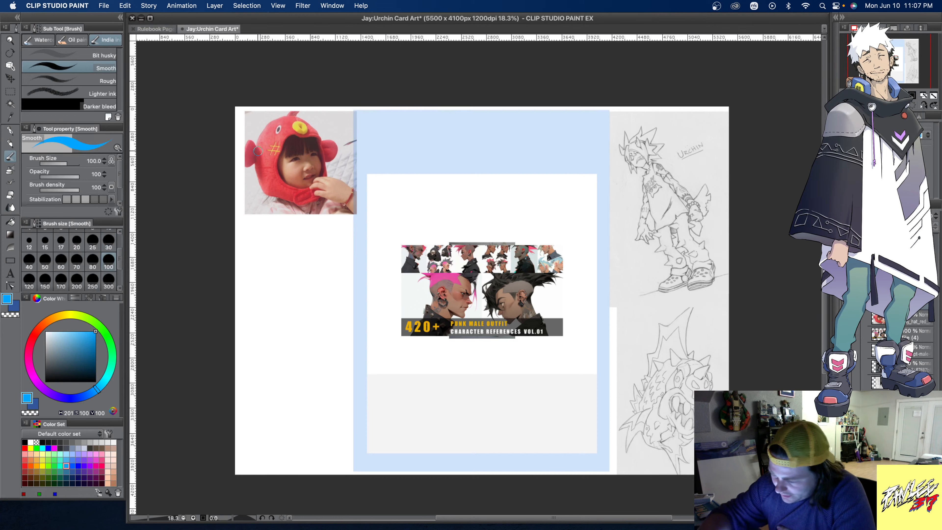
mouse_move(243, 143)
left_mouse_down()
mouse_move(264, 120)
mouse_move(316, 113)
mouse_move(357, 179)
mouse_move(302, 228)
mouse_move(236, 176)
mouse_move(273, 114)
left_mouse_up()
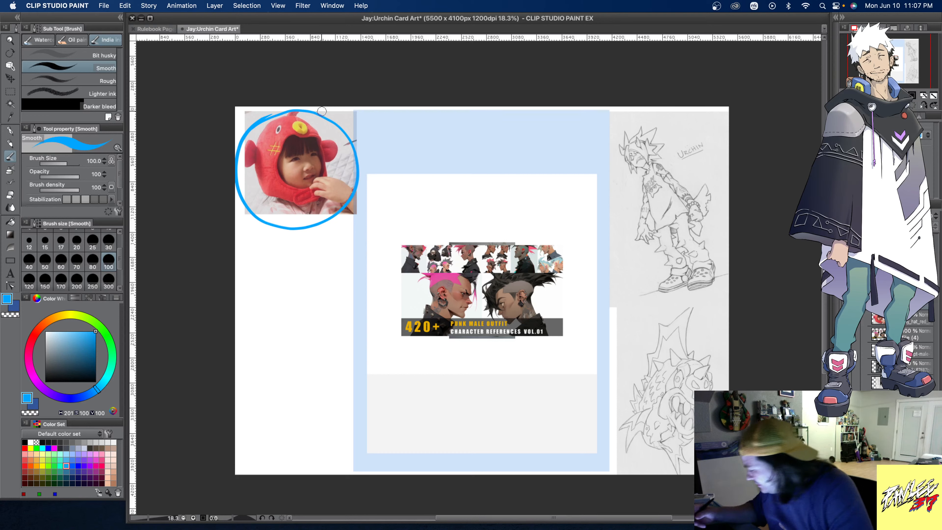
- Move the punk male outfit reference sheet below the puffer fish hat photo and shrink it to fit the left reference column
left_click(917, 338)
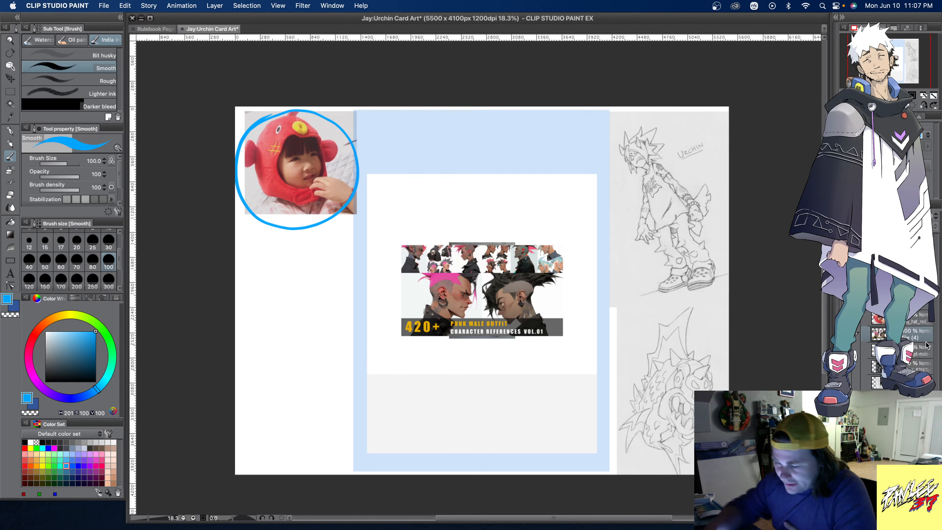
key("k")
left_click_drag(502, 315, 317, 285)
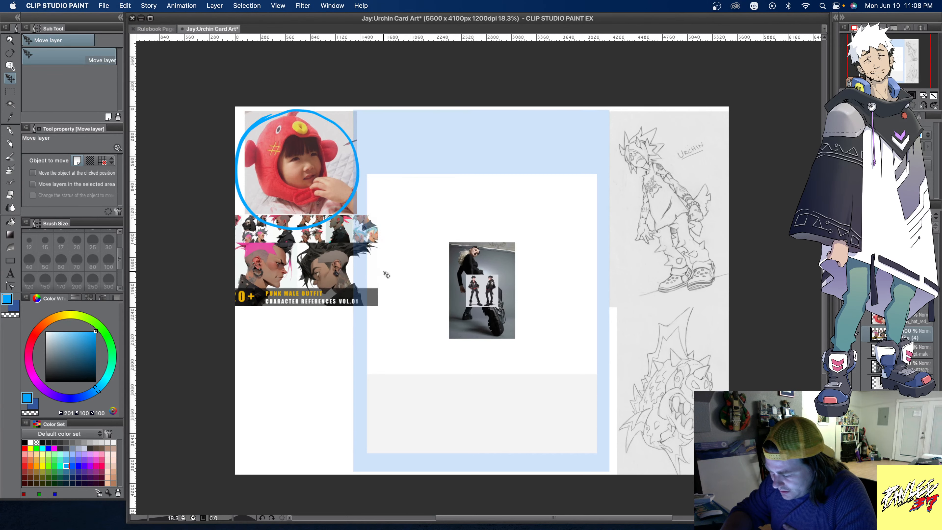
left_click(10, 65)
left_click_drag(378, 260, 362, 261)
left_click_drag(216, 261, 232, 260)
left_click_drag(362, 261, 361, 260)
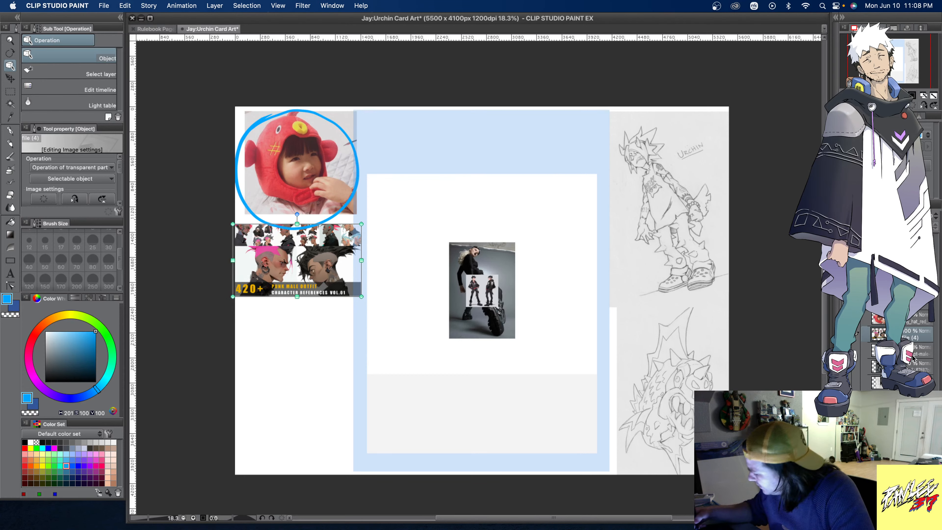
- Move the black-outfit boot photo below the punk outfit sheet and enlarge it to fill the rest of the left reference column
left_click(482, 290)
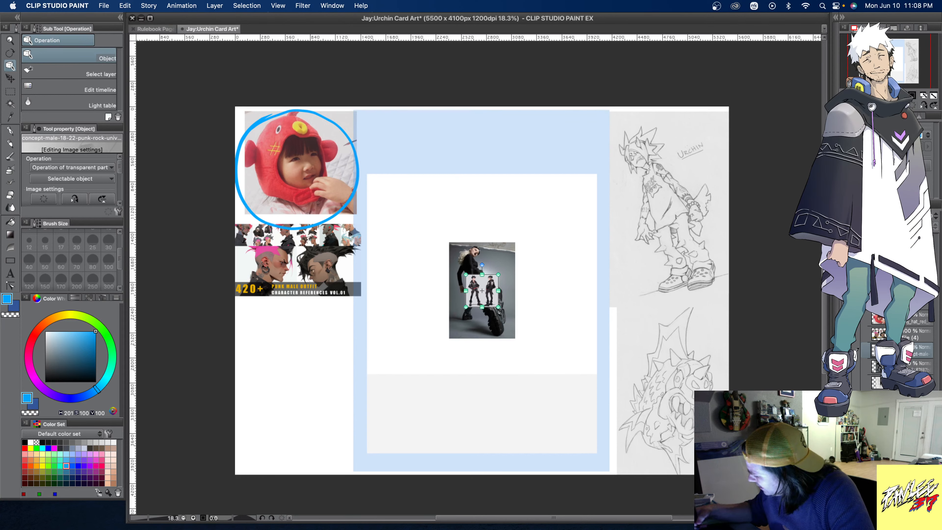
left_click(513, 289)
left_click_drag(503, 262, 322, 361)
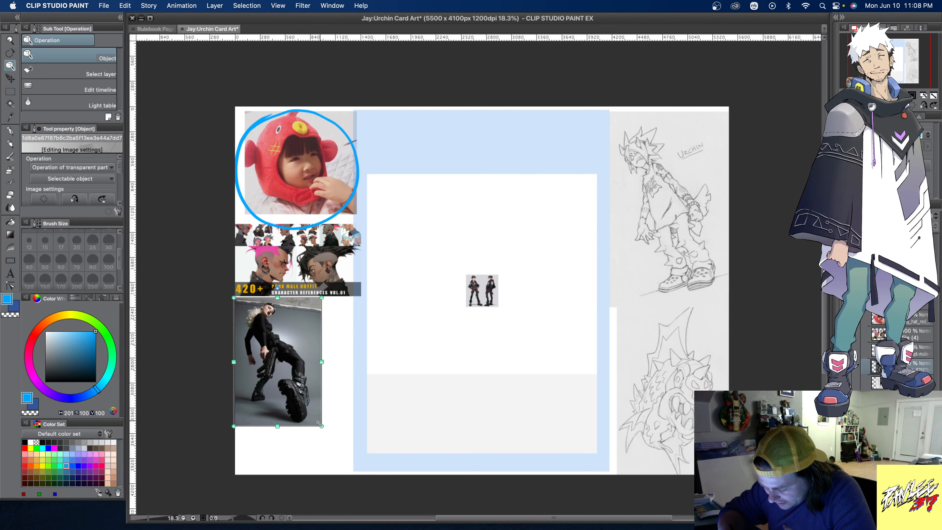
left_click_drag(322, 424, 352, 469)
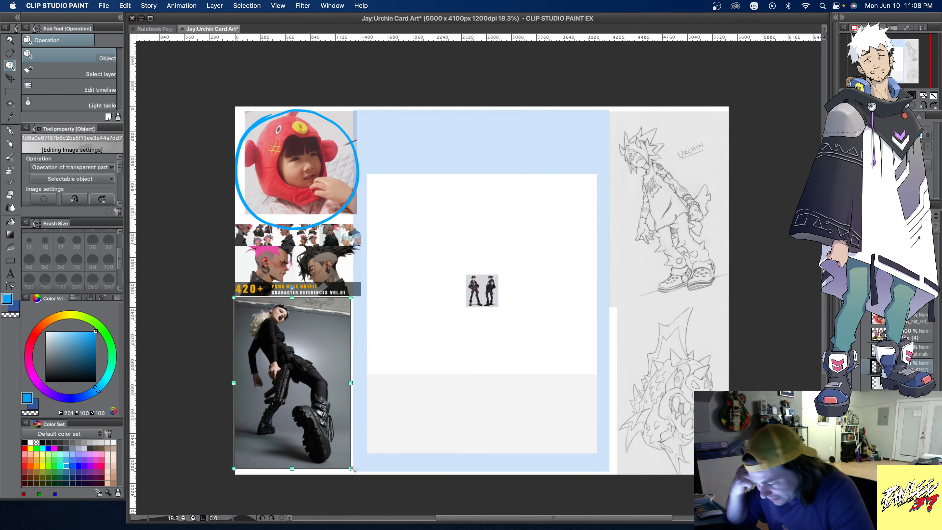
- Move the two-figure punk concept image over the upper right of the boot photo and enlarge it
left_click(921, 351)
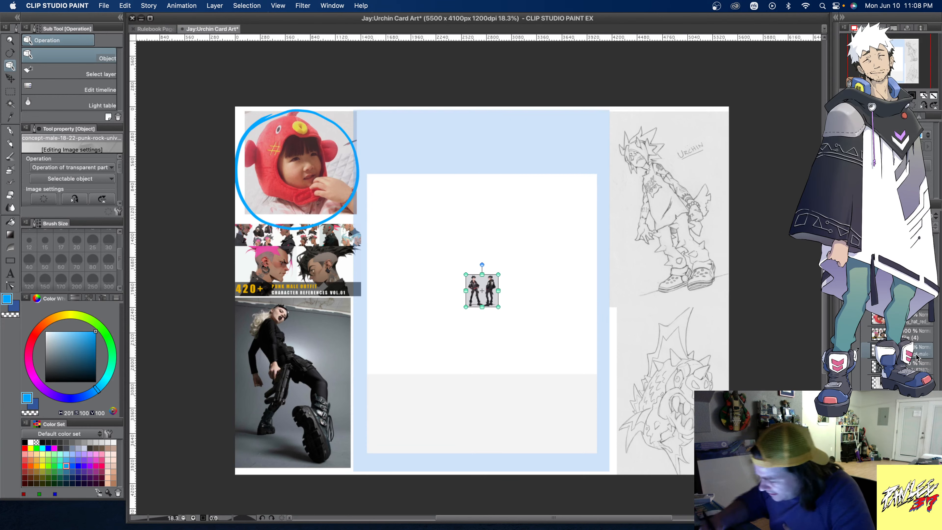
left_click_drag(500, 283, 325, 306)
left_click_drag(328, 326, 364, 367)
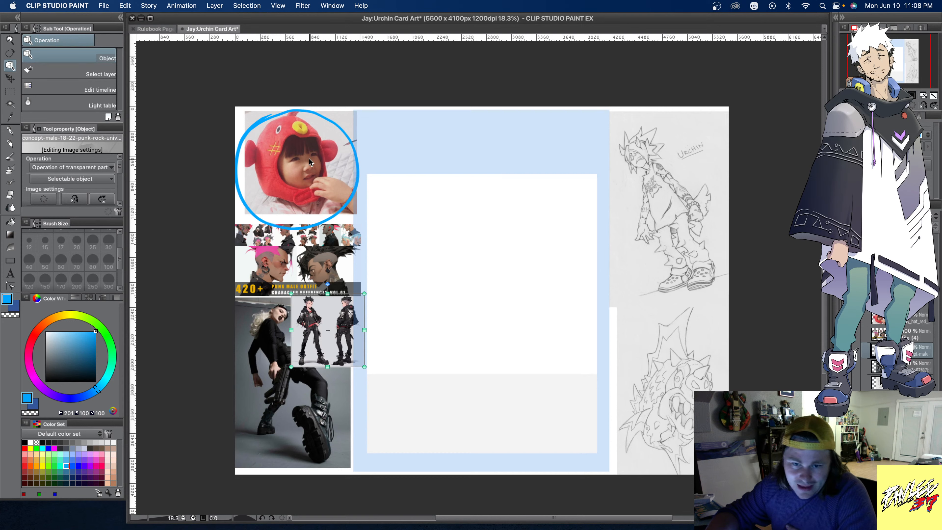
- On a new layer, sketch the character's torso and hips inside the card frame in dark blue with the Smooth brush at size 100
left_click(11, 158)
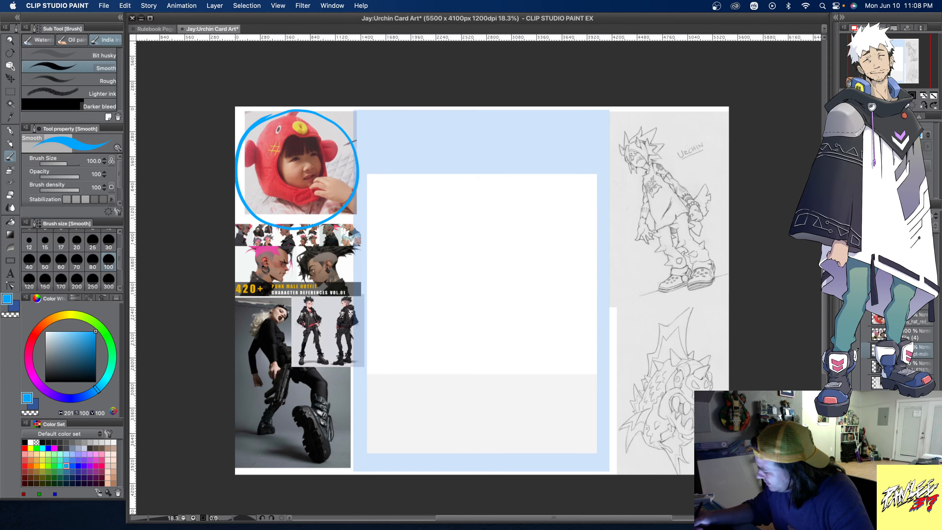
key("super+shift+n")
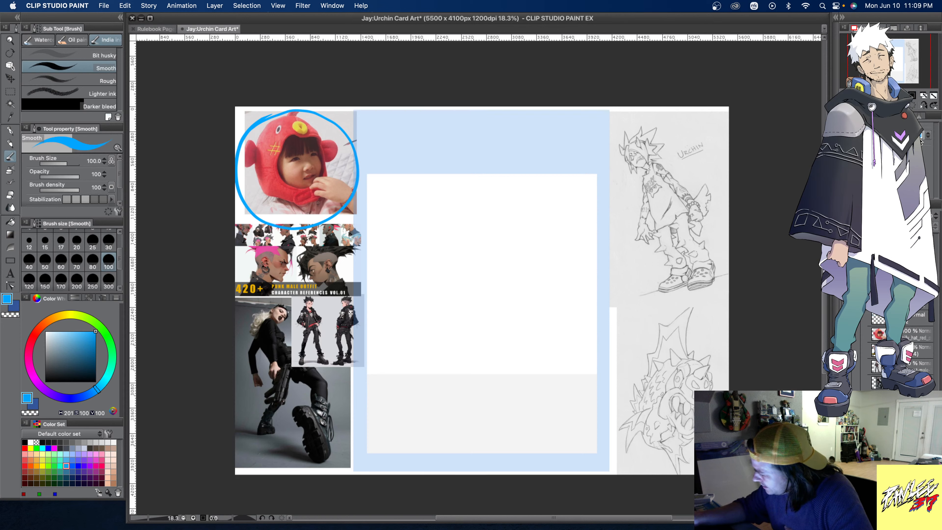
left_click(66, 477)
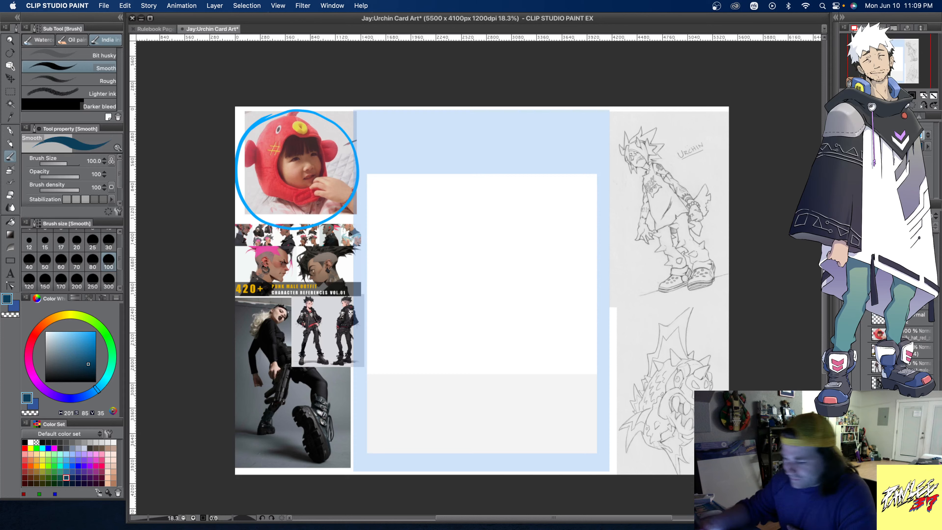
left_click(77, 278)
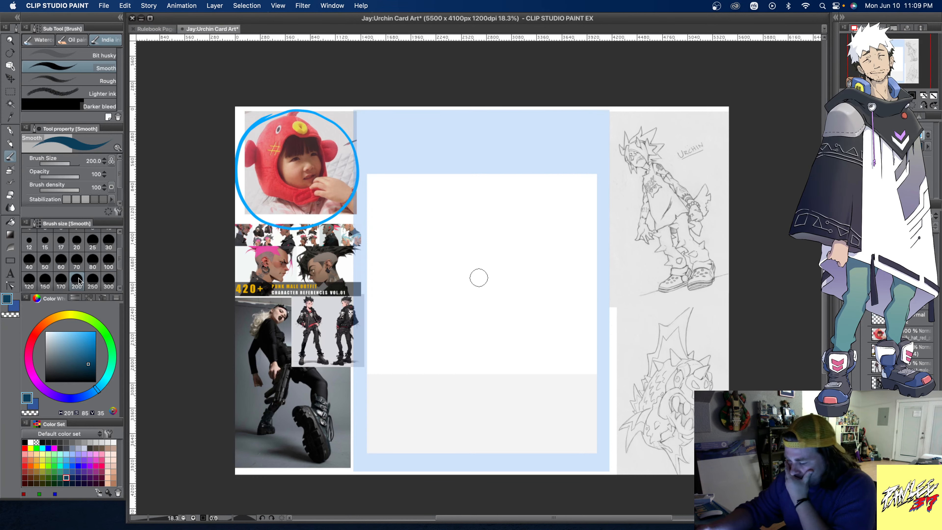
left_click(108, 259)
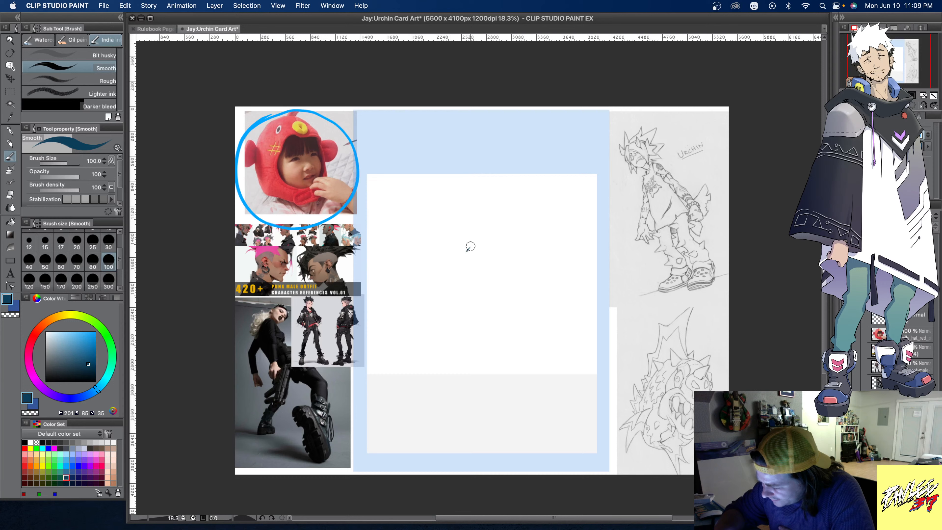
mouse_move(472, 247)
left_mouse_down()
mouse_move(481, 277)
mouse_move(478, 256)
mouse_move(458, 292)
mouse_move(468, 309)
mouse_move(489, 290)
mouse_move(502, 295)
mouse_move(476, 316)
mouse_move(481, 351)
left_mouse_up()
left_click_drag(492, 326, 486, 350)
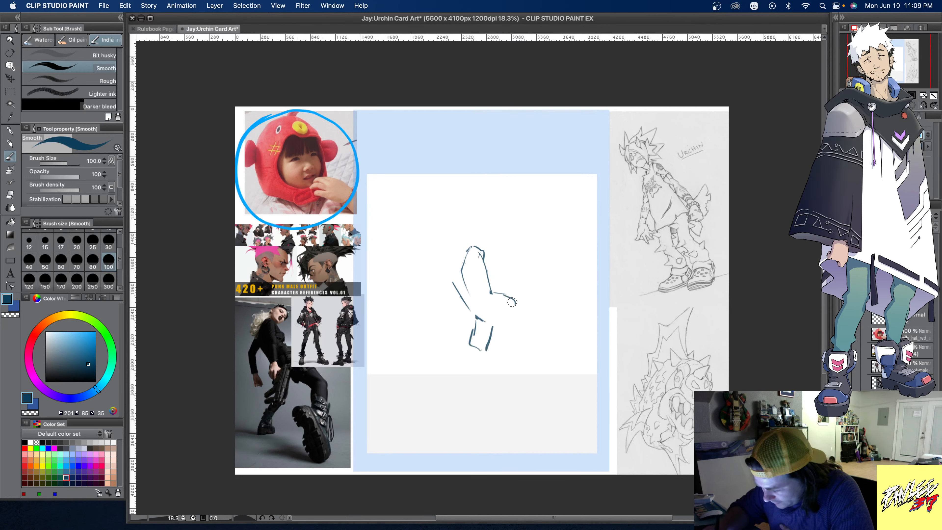
- Sketch the bent front leg stepping forward, with an oversized foreshortened boot at the card frame's lower right
left_click_drag(515, 305, 540, 343)
left_click_drag(496, 326, 526, 344)
mouse_move(518, 301)
left_mouse_down()
mouse_move(544, 338)
mouse_move(532, 347)
left_mouse_up()
mouse_move(532, 346)
left_mouse_down()
mouse_move(508, 332)
mouse_move(537, 350)
mouse_move(526, 355)
mouse_move(537, 379)
left_mouse_up()
mouse_move(547, 346)
left_mouse_down()
mouse_move(527, 355)
mouse_move(552, 375)
mouse_move(517, 378)
mouse_move(529, 399)
mouse_move(518, 416)
mouse_move(539, 424)
mouse_move(544, 411)
mouse_move(577, 461)
left_mouse_up()
mouse_move(519, 432)
left_mouse_down()
mouse_move(527, 457)
mouse_move(604, 430)
mouse_move(597, 444)
left_mouse_up()
mouse_move(528, 368)
left_mouse_down()
mouse_move(527, 381)
mouse_move(551, 379)
left_mouse_up()
left_click_drag(550, 346, 550, 386)
mouse_move(542, 326)
left_mouse_down()
mouse_move(529, 312)
mouse_move(552, 338)
mouse_move(548, 359)
mouse_move(524, 347)
mouse_move(526, 380)
left_mouse_up()
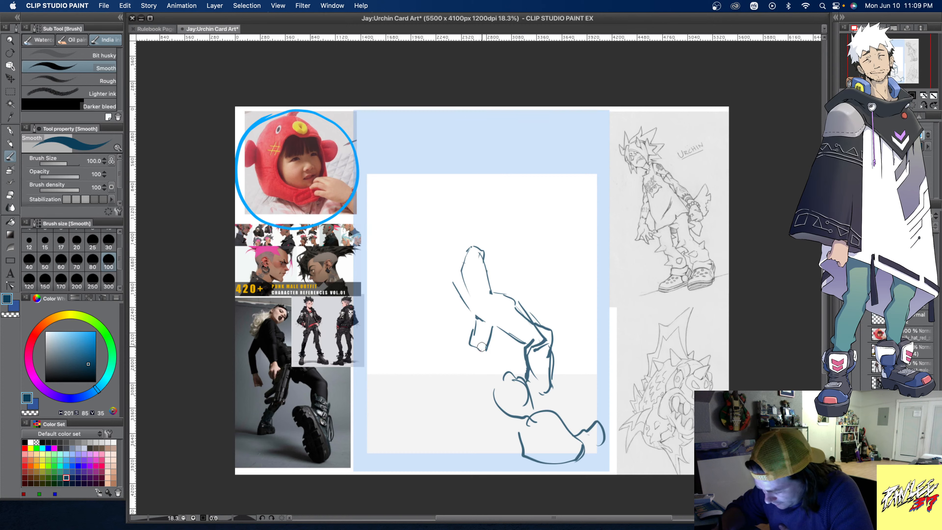
- Sketch the rear leg and foot stretched behind the figure and strengthen the outline of the large foreground boot
mouse_move(475, 333)
left_mouse_down()
mouse_move(476, 352)
mouse_move(486, 347)
mouse_move(452, 394)
left_mouse_up()
mouse_move(481, 362)
left_mouse_down()
mouse_move(460, 388)
mouse_move(461, 373)
mouse_move(452, 395)
mouse_move(460, 405)
mouse_move(468, 392)
mouse_move(470, 408)
mouse_move(466, 394)
mouse_move(523, 384)
mouse_move(518, 378)
mouse_move(536, 416)
left_mouse_up()
mouse_move(497, 389)
left_mouse_down()
mouse_move(520, 425)
mouse_move(532, 410)
mouse_move(541, 421)
mouse_move(516, 377)
mouse_move(539, 406)
left_mouse_up()
mouse_move(534, 395)
left_mouse_down()
mouse_move(514, 372)
mouse_move(592, 450)
mouse_move(592, 460)
mouse_move(573, 458)
mouse_move(547, 431)
mouse_move(577, 461)
left_mouse_up()
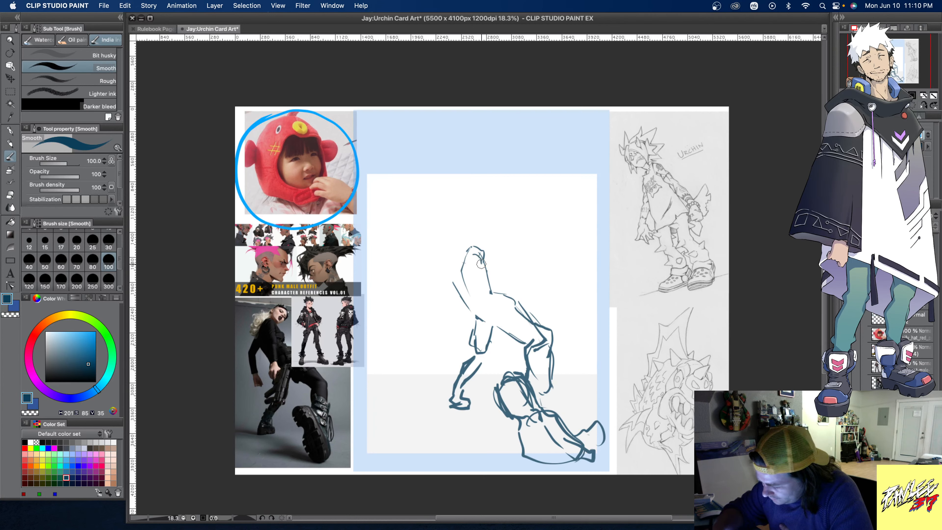
- Rough in an arm and shoulder lines over the torso, and hide the two-figure punk concept image covering the boot photo
mouse_move(478, 257)
left_mouse_down()
mouse_move(483, 285)
mouse_move(476, 281)
mouse_move(472, 317)
mouse_move(456, 317)
mouse_move(464, 337)
left_mouse_up()
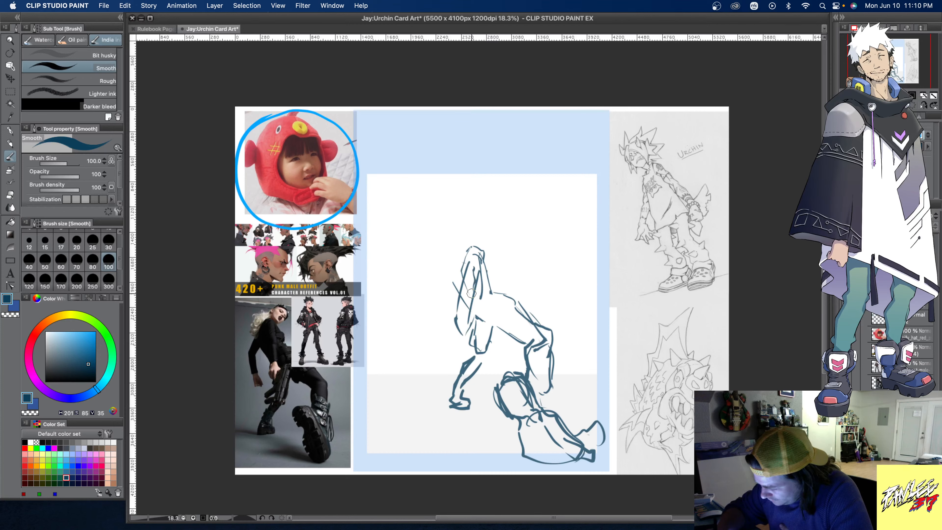
mouse_move(461, 266)
left_mouse_down()
mouse_move(460, 285)
mouse_move(477, 304)
mouse_move(470, 236)
mouse_move(481, 259)
mouse_move(466, 242)
mouse_move(452, 271)
mouse_move(456, 247)
mouse_move(481, 253)
left_mouse_up()
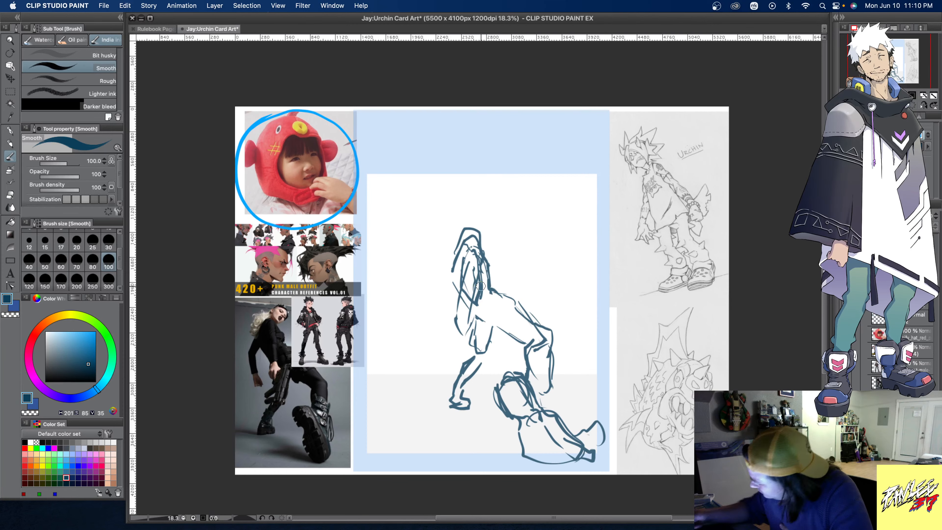
left_click(851, 374)
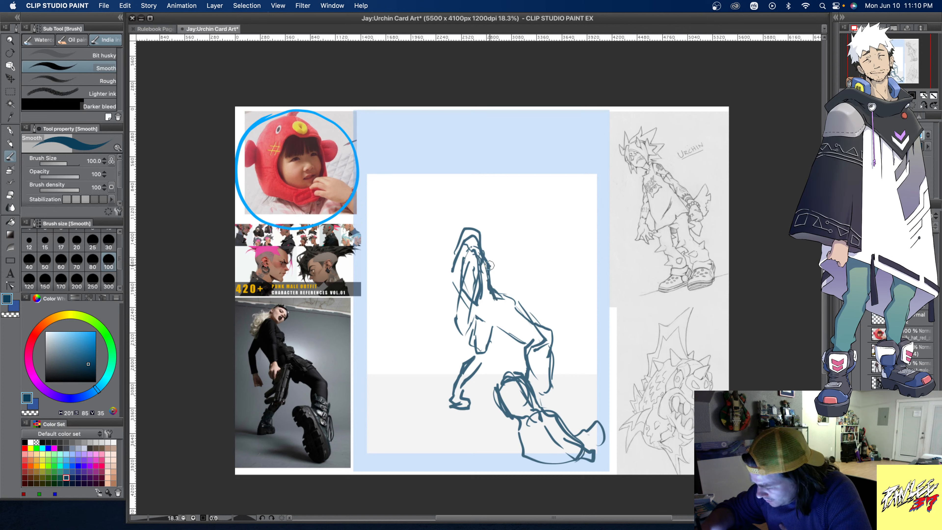
- Sketch the head above the shoulders, tilted downward, with hair strands, facial marks and a neck
mouse_move(481, 225)
left_mouse_down()
mouse_move(496, 196)
mouse_move(504, 214)
mouse_move(492, 232)
mouse_move(502, 218)
mouse_move(483, 210)
mouse_move(474, 219)
mouse_move(487, 196)
mouse_move(498, 194)
mouse_move(501, 223)
left_mouse_up()
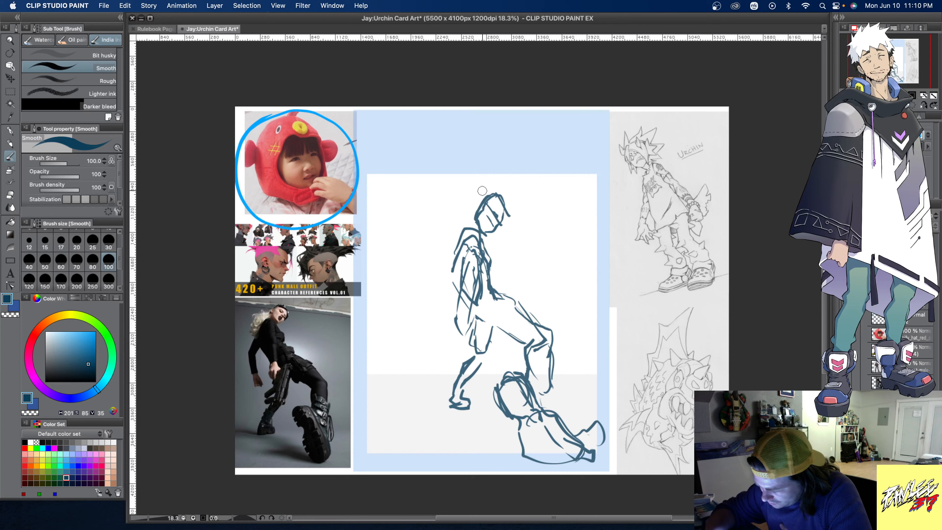
left_click_drag(471, 210, 500, 195)
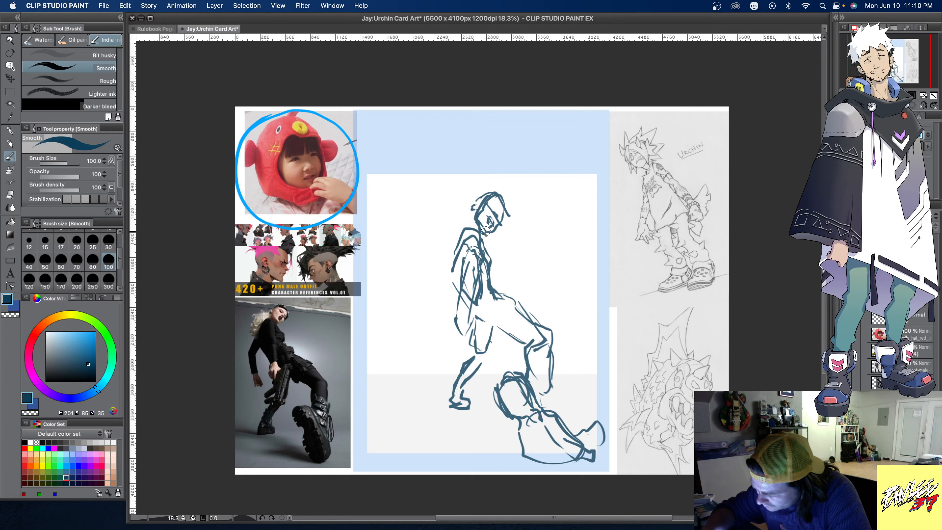
left_click_drag(488, 231, 483, 225)
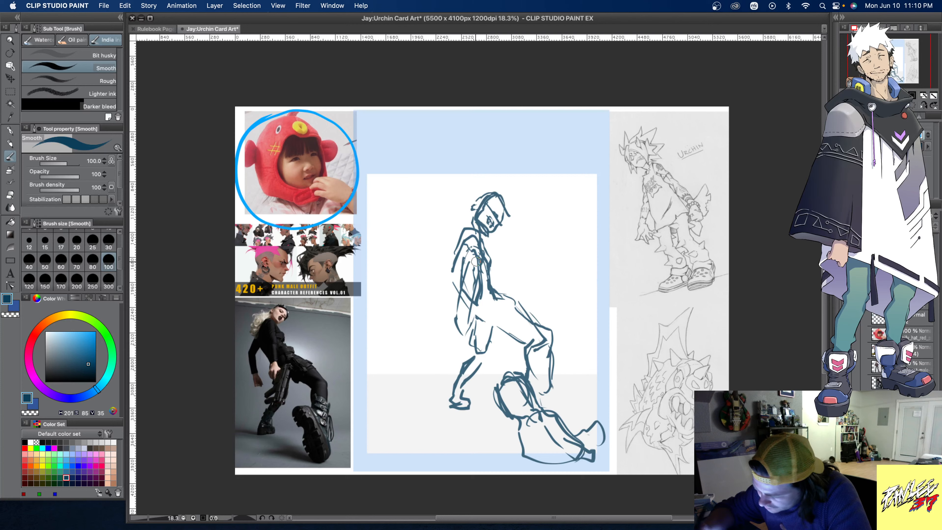
- Replace the high collar stroke with a lower sloping shoulder and back outline, using brush size 100
left_click_drag(465, 229, 453, 250)
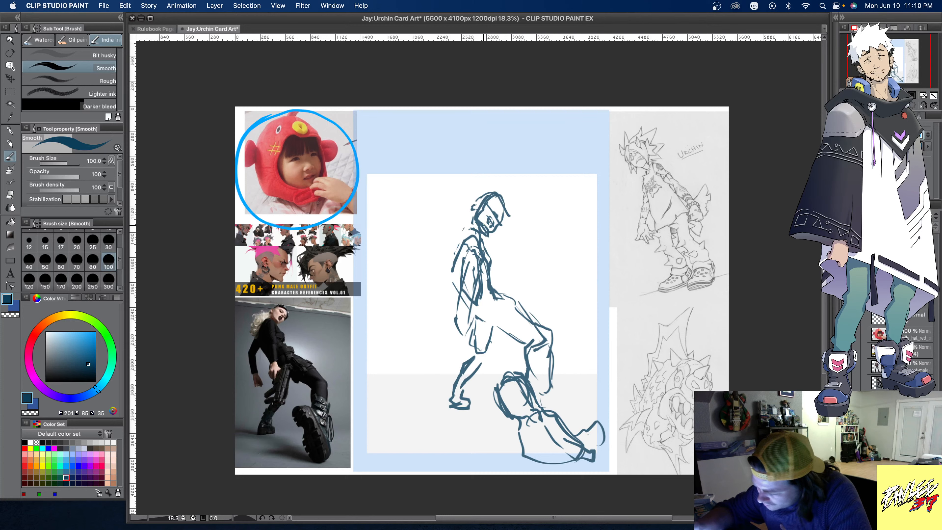
left_click(108, 280)
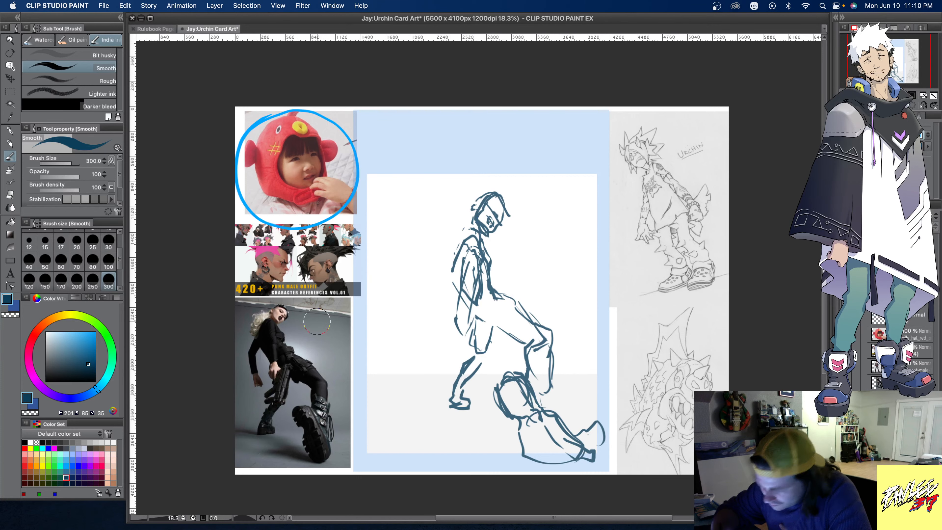
left_click(108, 261)
mouse_move(468, 238)
left_mouse_down()
mouse_move(449, 259)
mouse_move(451, 282)
mouse_move(476, 234)
left_mouse_up()
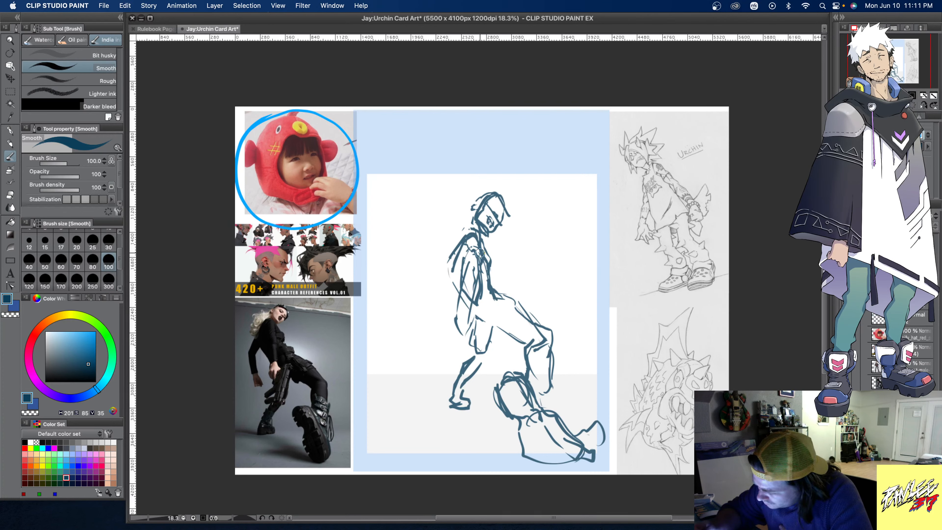
- Erase the rough arm lines over the torso with the Hard eraser at sizes 300 and 200
key("e")
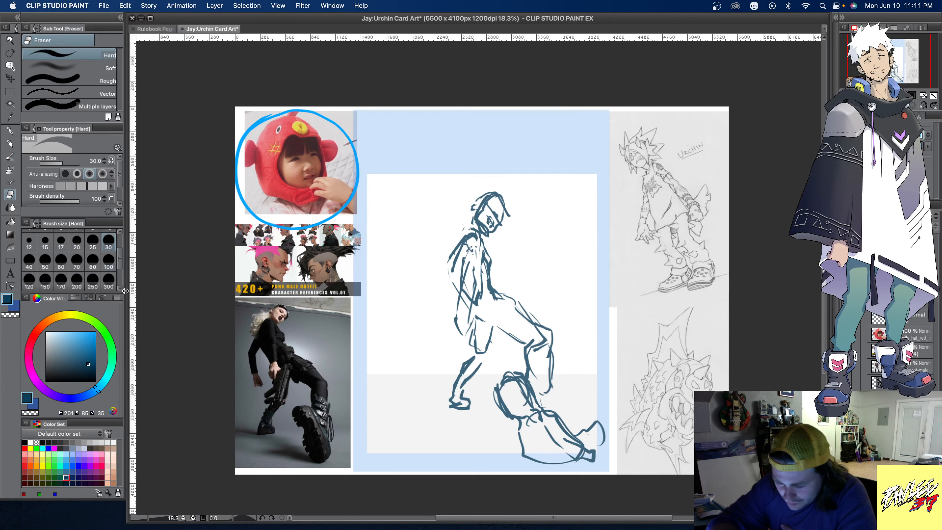
mouse_move(477, 256)
left_mouse_down()
mouse_move(476, 246)
mouse_move(469, 292)
left_mouse_up()
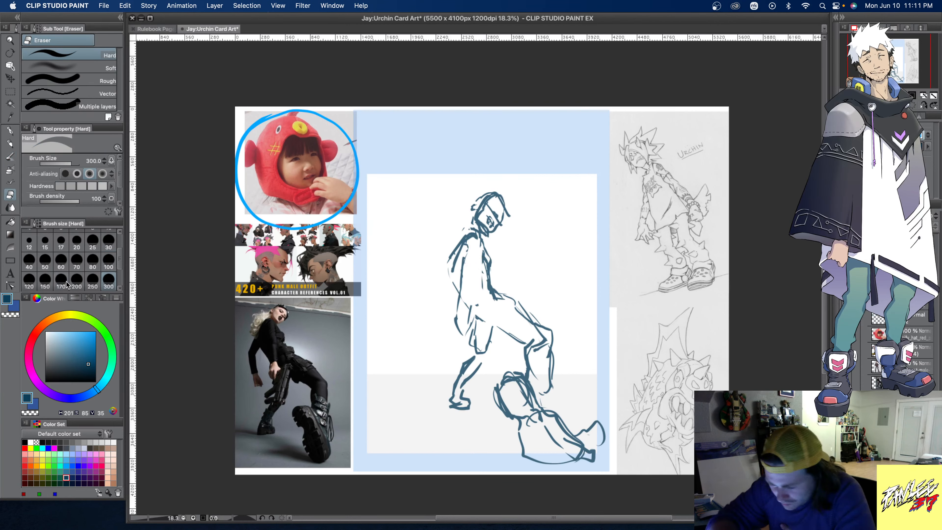
left_click(81, 283)
mouse_move(472, 255)
left_mouse_down()
mouse_move(461, 285)
mouse_move(475, 309)
mouse_move(452, 308)
left_mouse_up()
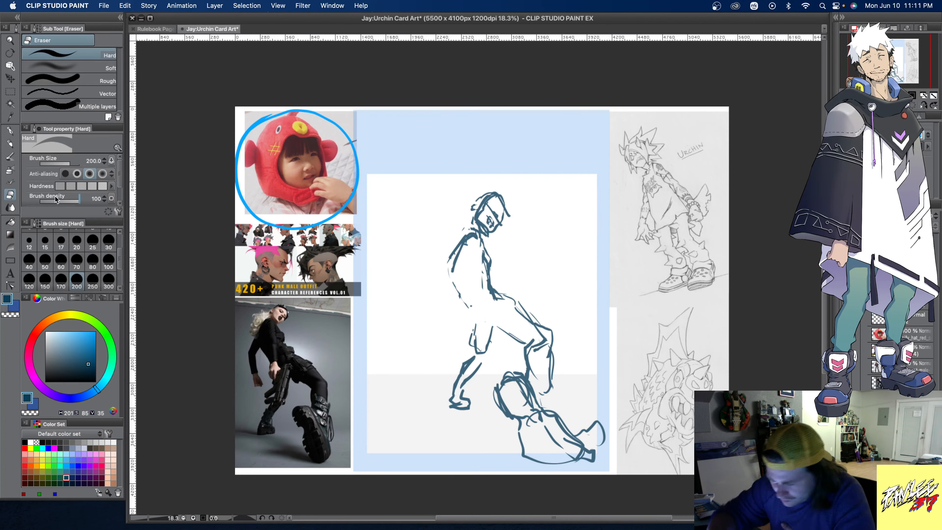
- Redraw the waist line and the inner and front chest contours with the Smooth brush at size 100
left_click(8, 159)
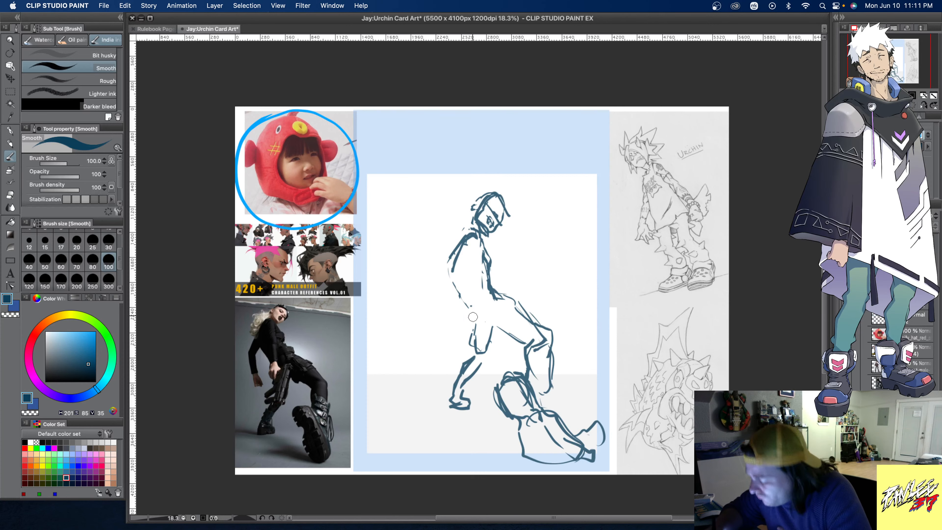
left_click_drag(470, 306, 481, 324)
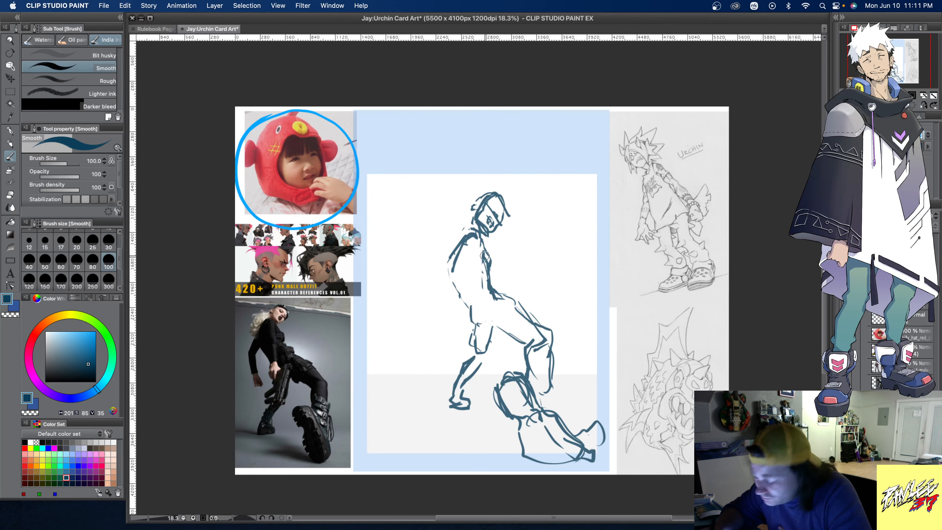
mouse_move(468, 246)
left_mouse_down()
mouse_move(466, 272)
mouse_move(476, 275)
left_mouse_up()
left_click_drag(482, 236, 493, 279)
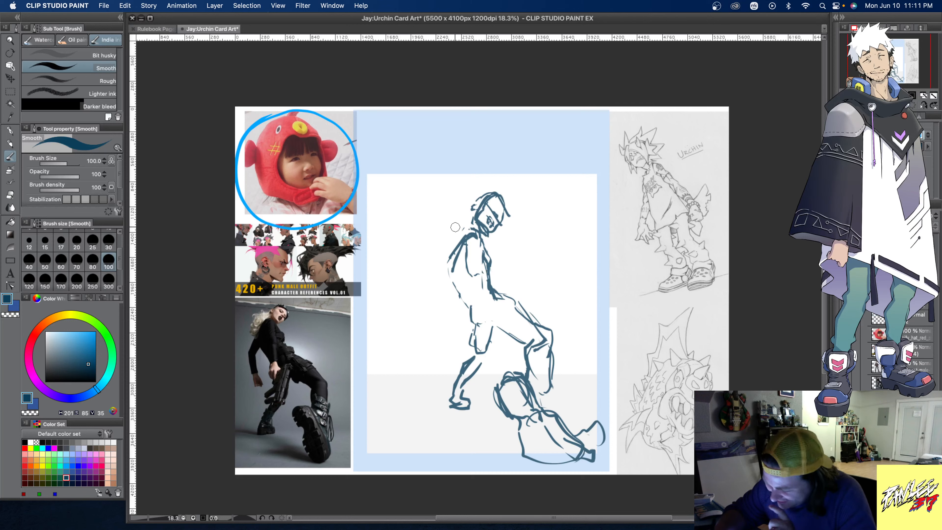
- Sketch the far arm bent outward behind the back, with the forearm and hand hanging down
mouse_move(452, 264)
left_mouse_down()
mouse_move(439, 292)
mouse_move(458, 251)
mouse_move(436, 296)
left_mouse_up()
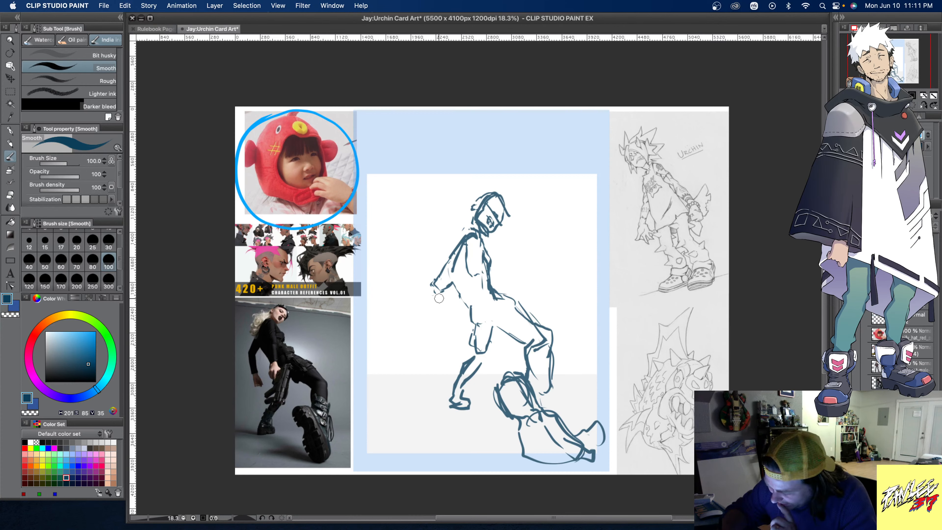
mouse_move(442, 290)
left_mouse_down()
mouse_move(441, 301)
mouse_move(430, 296)
mouse_move(437, 308)
left_mouse_up()
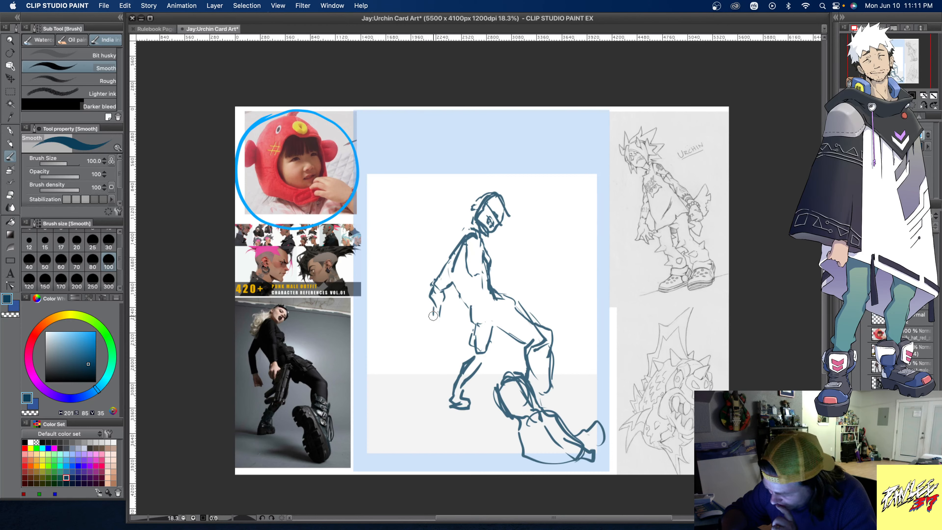
left_click_drag(433, 305, 441, 328)
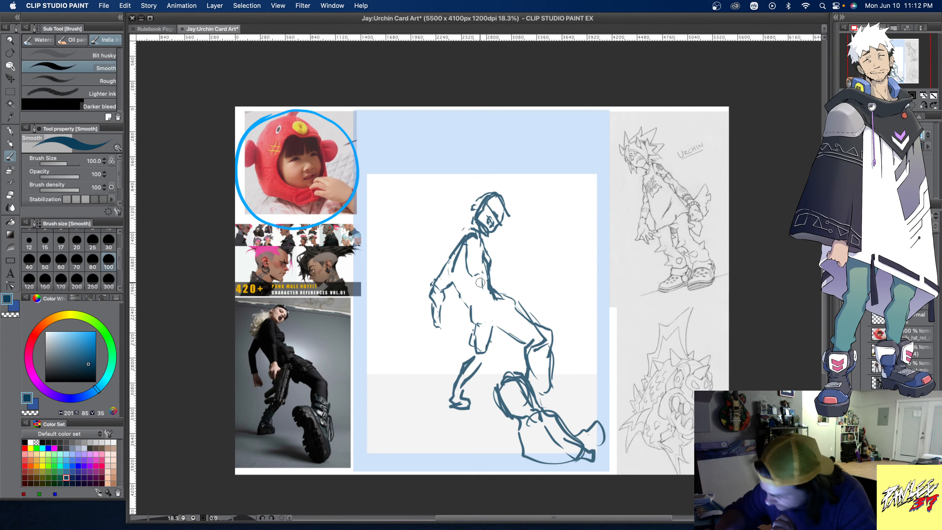
- Sketch the near arm down the torso and a long tapering shape extending over the raised thigh toward the knee
mouse_move(473, 277)
left_mouse_down()
mouse_move(482, 276)
mouse_move(481, 318)
mouse_move(470, 296)
mouse_move(480, 315)
left_mouse_up()
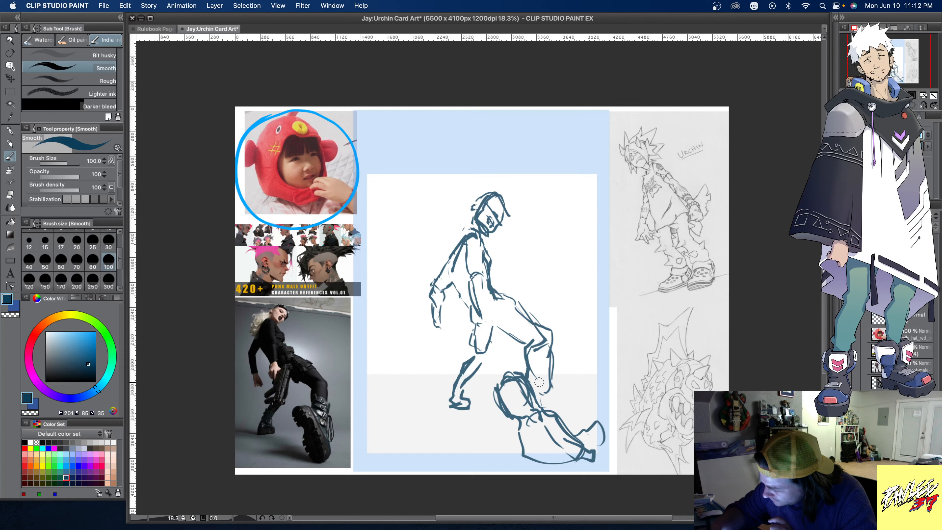
mouse_move(468, 274)
left_mouse_down()
mouse_move(464, 281)
mouse_move(473, 274)
mouse_move(535, 306)
left_mouse_up()
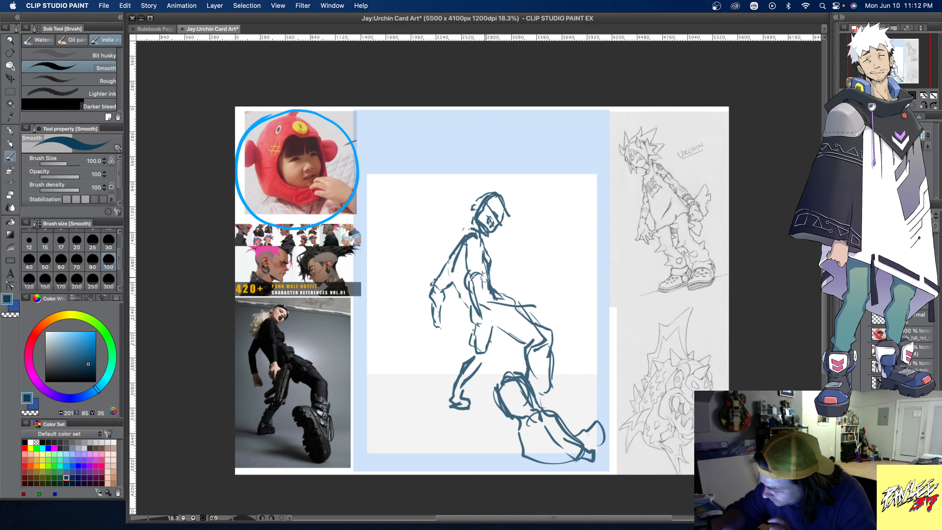
left_click_drag(482, 274, 539, 300)
left_click_drag(478, 297, 538, 305)
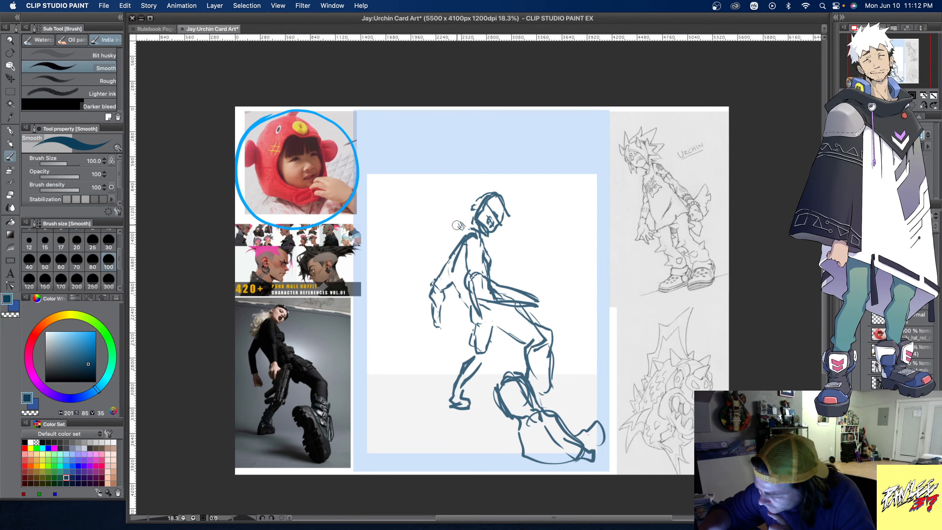
- Sketch the puffer fish hat around the head with a round hood, rear tail fin, top bump and open face hole
mouse_move(461, 229)
left_mouse_down()
mouse_move(478, 186)
mouse_move(463, 196)
mouse_move(479, 186)
mouse_move(502, 195)
mouse_move(460, 194)
mouse_move(449, 218)
mouse_move(462, 234)
mouse_move(448, 210)
mouse_move(473, 185)
mouse_move(451, 198)
mouse_move(450, 210)
mouse_move(461, 188)
mouse_move(497, 185)
left_mouse_up()
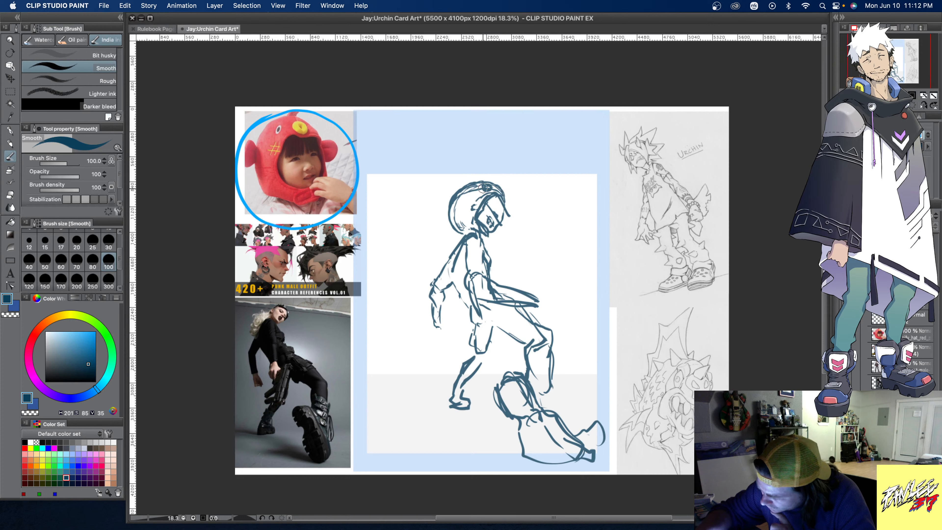
mouse_move(500, 189)
left_mouse_down()
mouse_move(506, 198)
mouse_move(501, 189)
left_mouse_up()
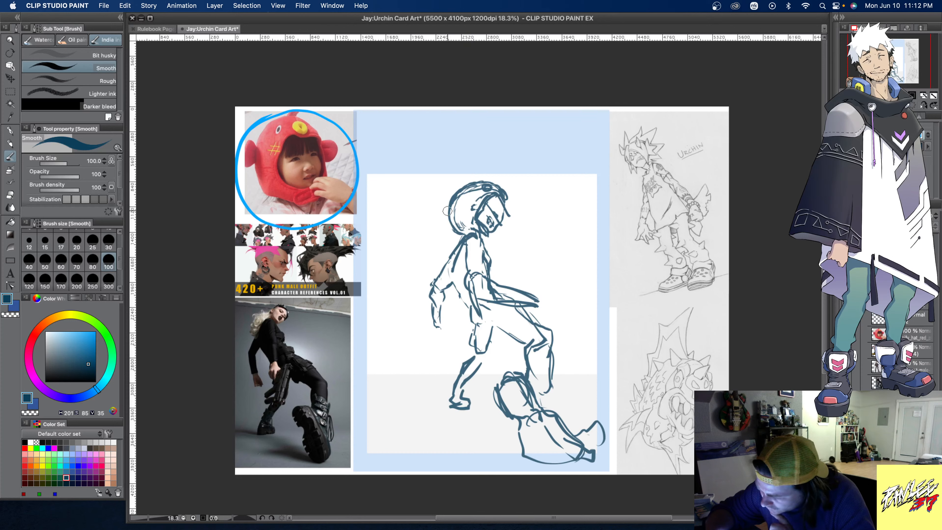
mouse_move(442, 210)
left_mouse_down()
mouse_move(432, 209)
mouse_move(428, 226)
mouse_move(441, 240)
mouse_move(451, 213)
mouse_move(437, 203)
mouse_move(428, 227)
mouse_move(441, 242)
mouse_move(455, 232)
left_mouse_up()
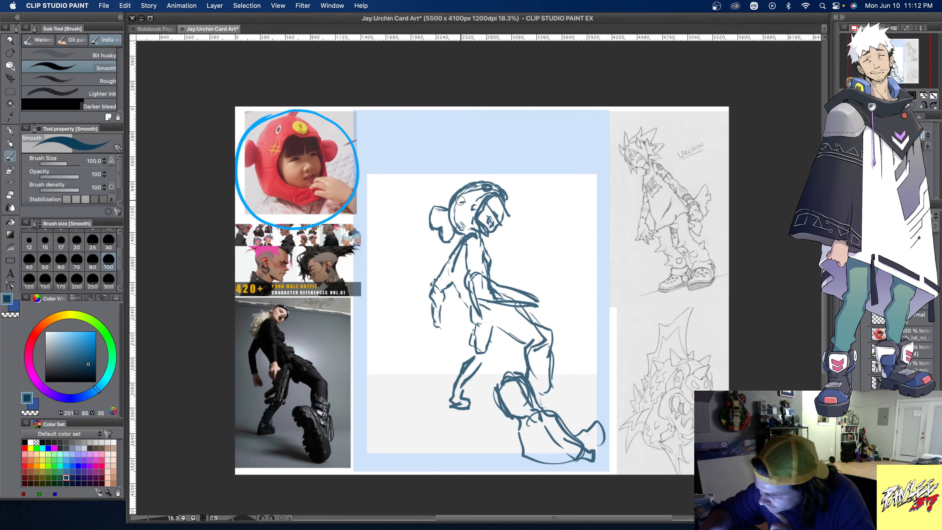
left_click_drag(452, 190, 468, 185)
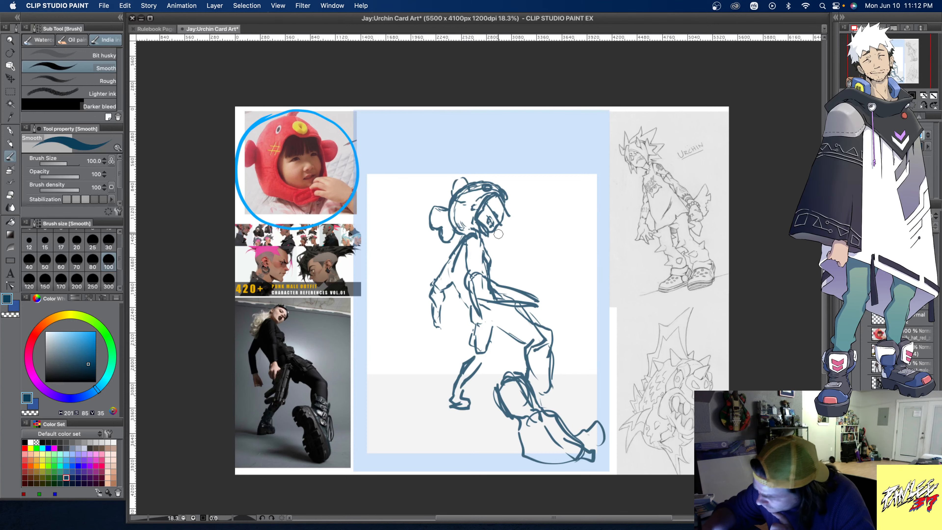
mouse_move(495, 233)
left_mouse_down()
mouse_move(511, 211)
mouse_move(490, 222)
mouse_move(492, 214)
left_mouse_up()
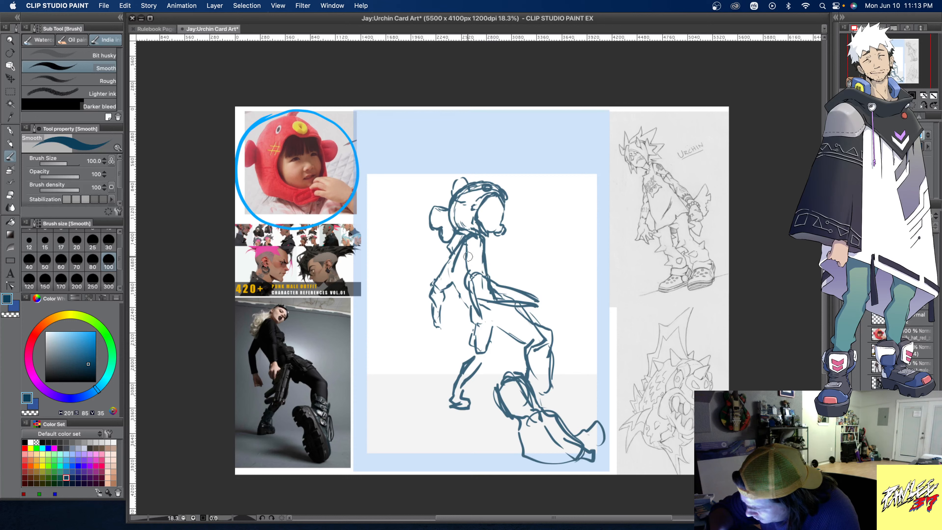
left_click_drag(469, 259, 468, 285)
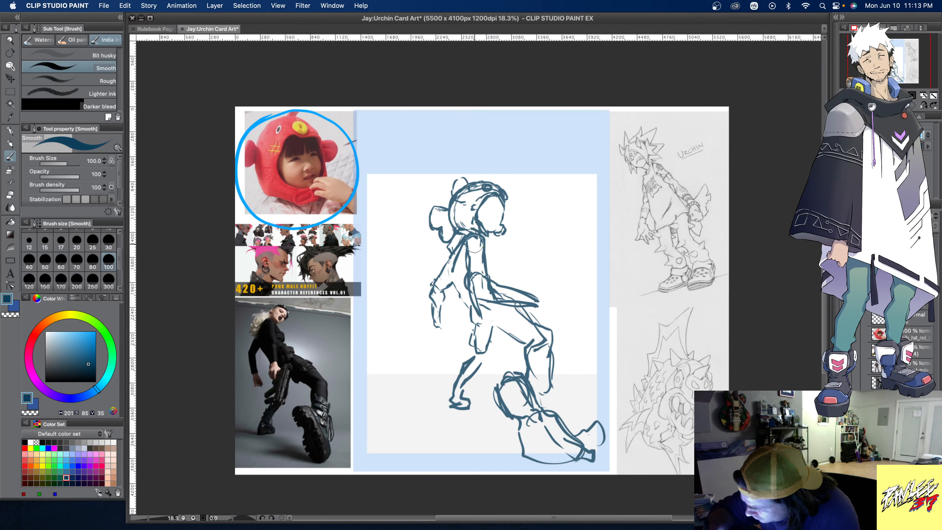
- Clear the tapering shape over the raised thigh, clean up the torso and thigh lines, and refine the rear foot's outline
mouse_move(474, 247)
left_mouse_down()
mouse_move(483, 294)
mouse_move(537, 303)
left_mouse_up()
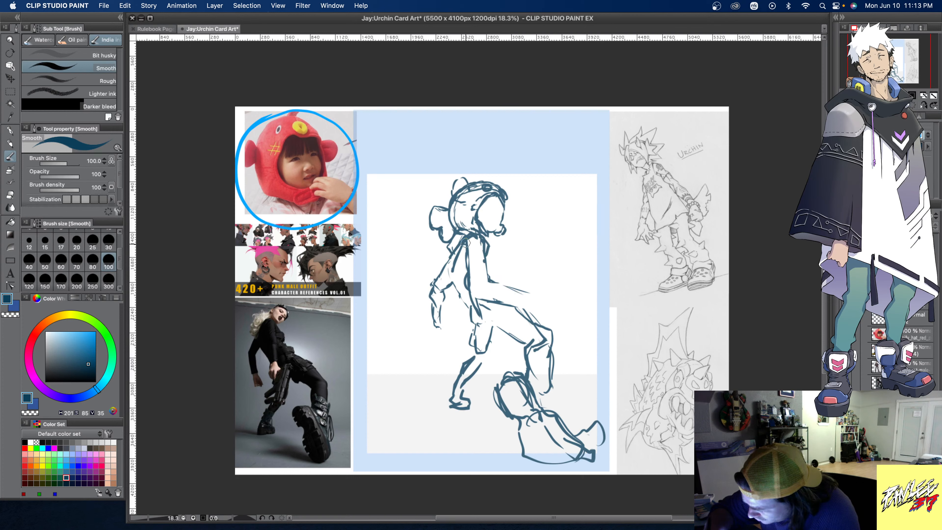
left_click_drag(484, 260, 489, 281)
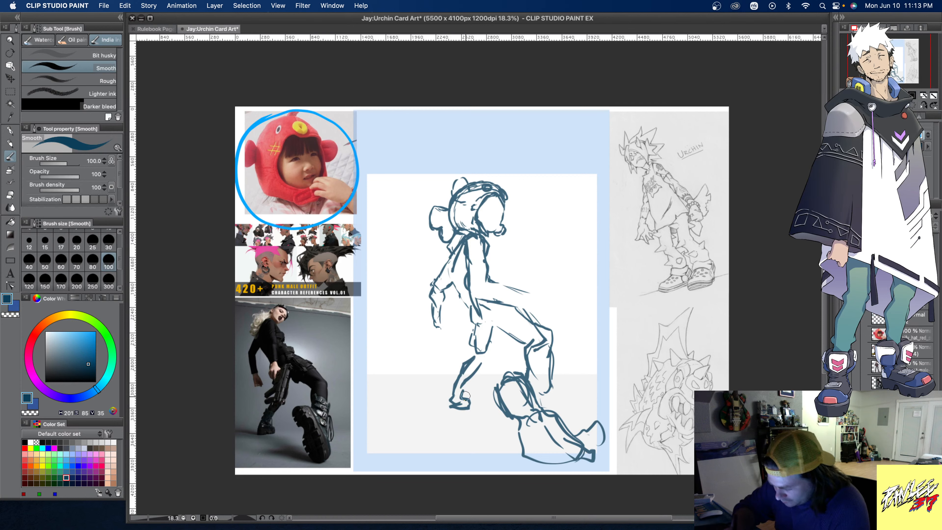
mouse_move(452, 405)
left_mouse_down()
mouse_move(457, 414)
mouse_move(471, 404)
left_mouse_up()
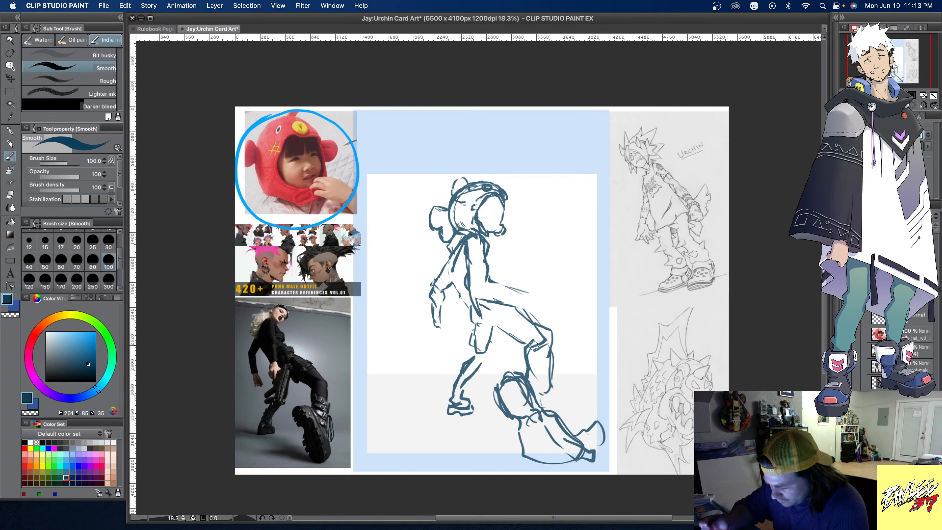
- Redraw the front shin as a long form running down to the toe, and rework the oversized boot sole's outline beneath it
mouse_move(556, 338)
left_mouse_down()
mouse_move(558, 398)
mouse_move(579, 428)
mouse_move(589, 403)
mouse_move(558, 411)
mouse_move(597, 443)
mouse_move(600, 423)
left_mouse_up()
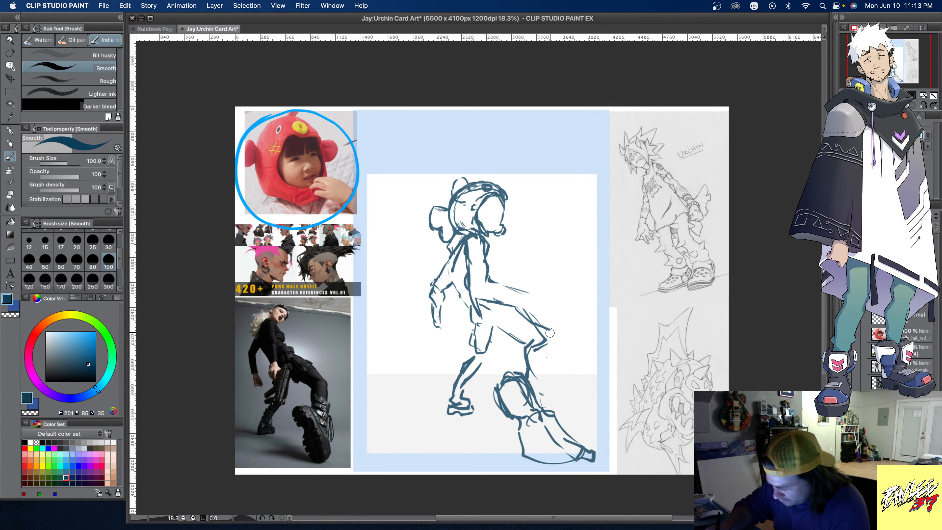
mouse_move(547, 331)
left_mouse_down()
mouse_move(555, 398)
mouse_move(580, 442)
left_mouse_up()
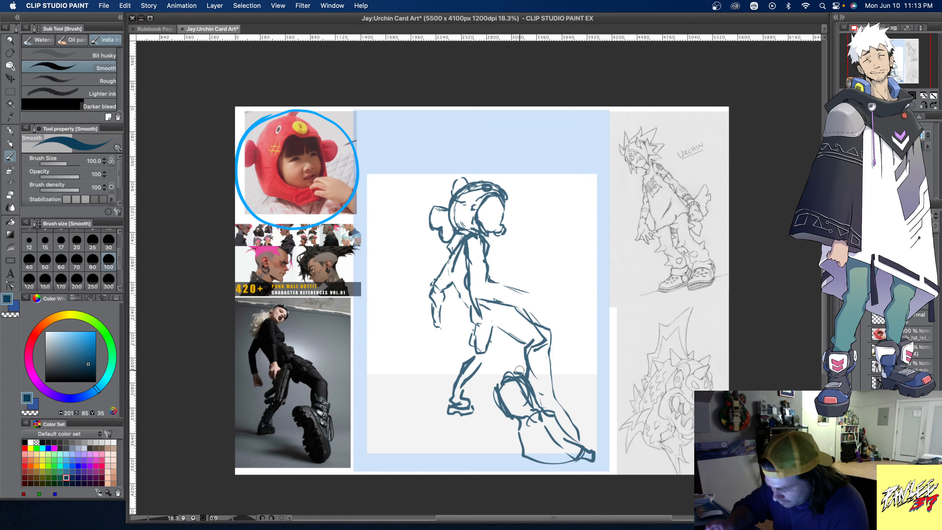
mouse_move(503, 402)
left_mouse_down()
mouse_move(527, 411)
mouse_move(534, 445)
mouse_move(529, 421)
mouse_move(541, 439)
mouse_move(523, 396)
mouse_move(504, 379)
mouse_move(544, 426)
mouse_move(517, 373)
mouse_move(538, 412)
left_mouse_up()
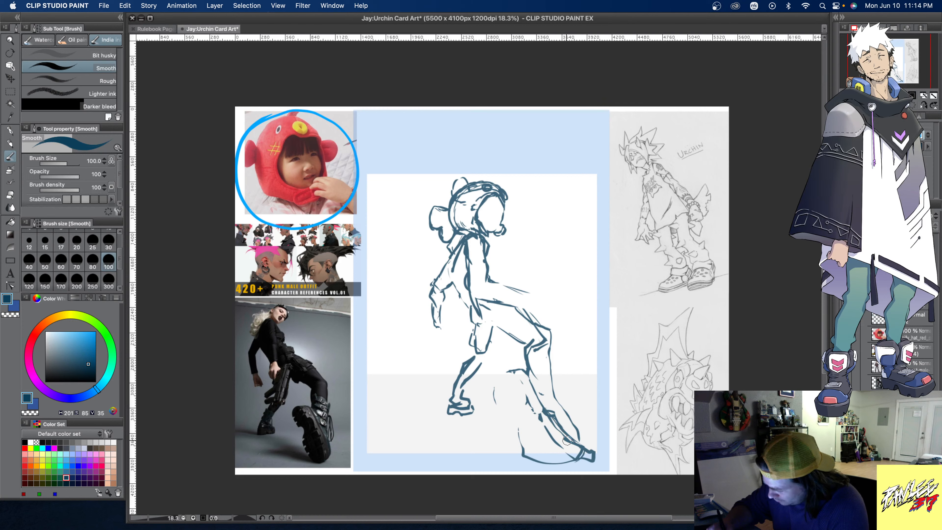
mouse_move(566, 440)
left_mouse_down()
mouse_move(588, 436)
mouse_move(592, 454)
mouse_move(558, 447)
mouse_move(566, 460)
left_mouse_up()
left_click_drag(531, 454, 566, 454)
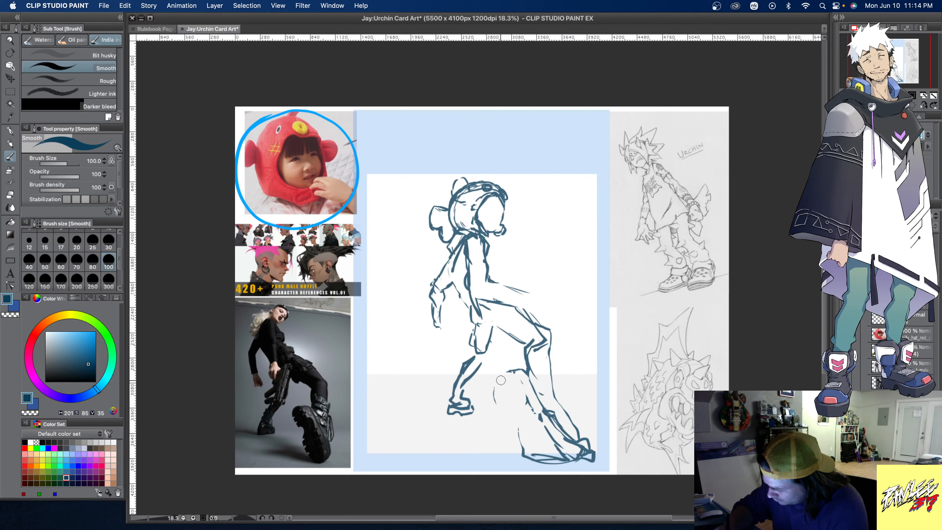
left_click_drag(500, 379, 514, 422)
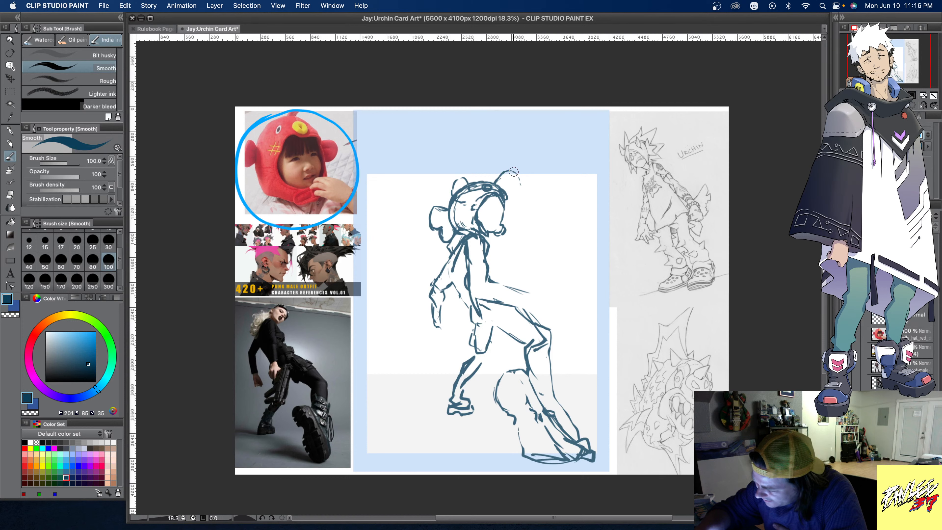
- Add a curled antenna with a small drop-shaped tip to the hat's front, and sketch a rounded fin on its crown
left_click_drag(501, 173, 523, 181)
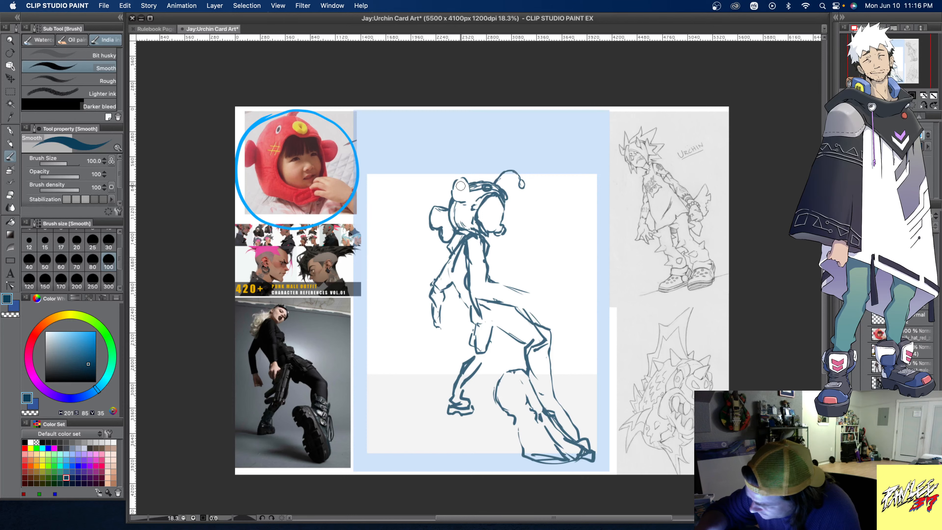
left_click_drag(459, 182, 465, 197)
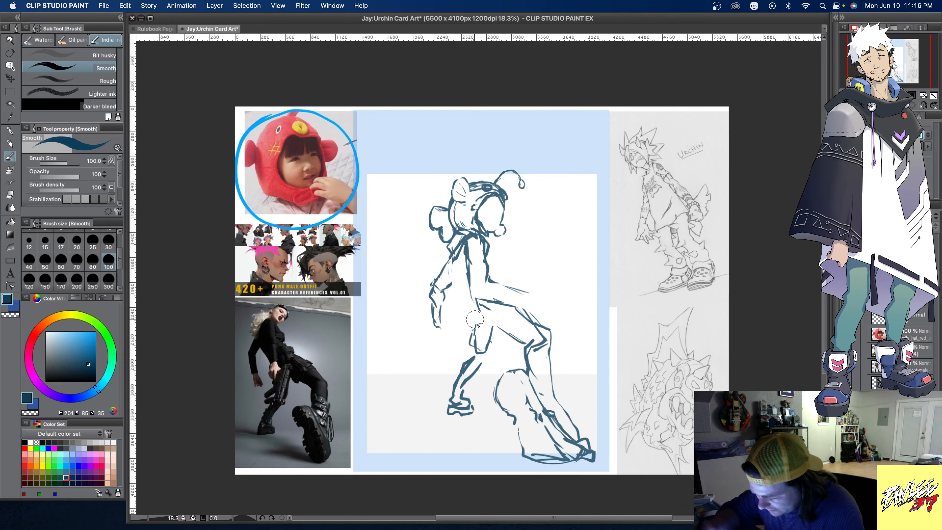
- Redraw the back contour, and clear the near hand, pelvis, waist and both thighs from the rough
mouse_move(453, 260)
left_mouse_down()
mouse_move(450, 284)
mouse_move(468, 312)
left_mouse_up()
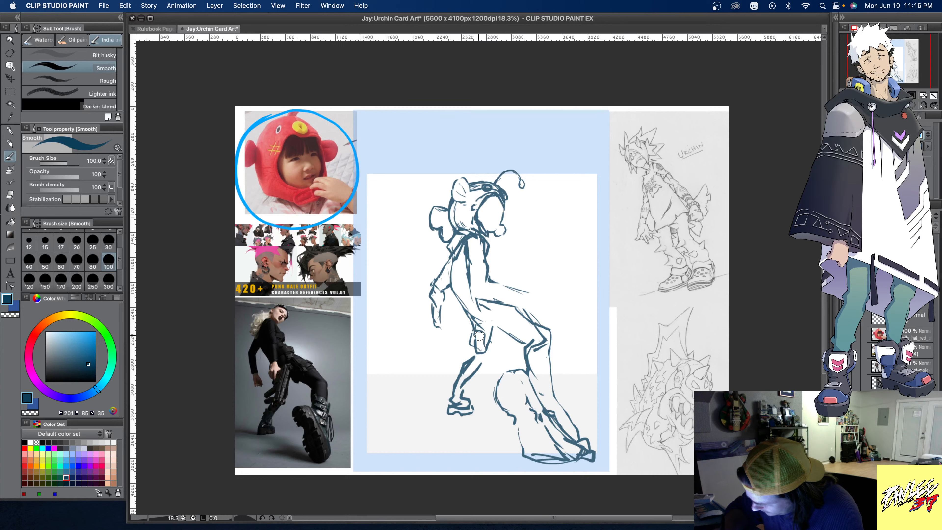
mouse_move(476, 333)
left_mouse_down()
mouse_move(481, 360)
mouse_move(481, 350)
mouse_move(490, 359)
left_mouse_up()
left_click_drag(480, 358, 477, 366)
key("super+z")
key("super+z")
key("super+z")
key("super+z")
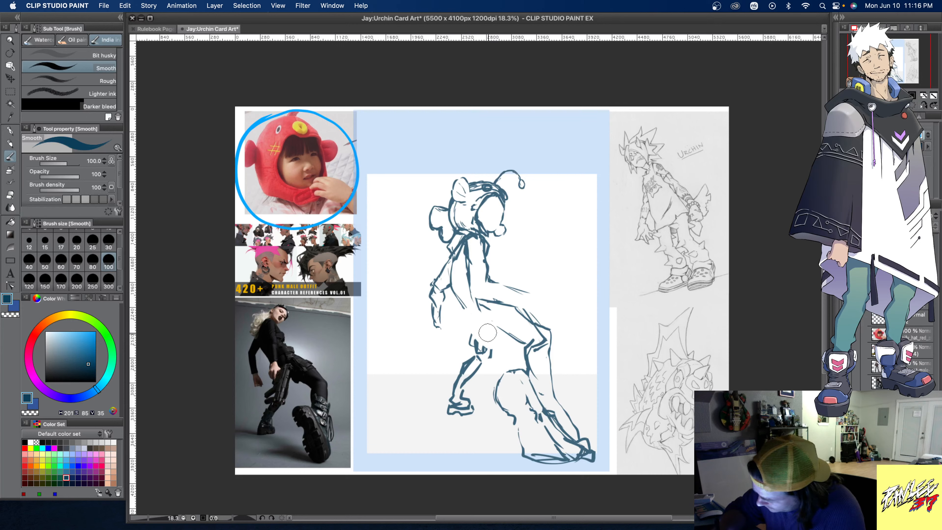
key("super+z")
key("super+z")
key("super+z")
key("super+z")
key("super+z")
key("super+z")
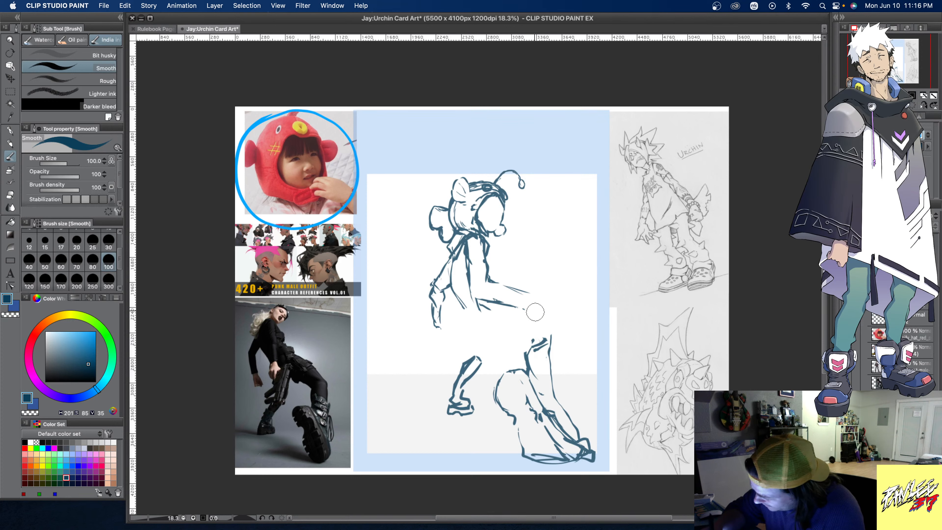
key("super+z")
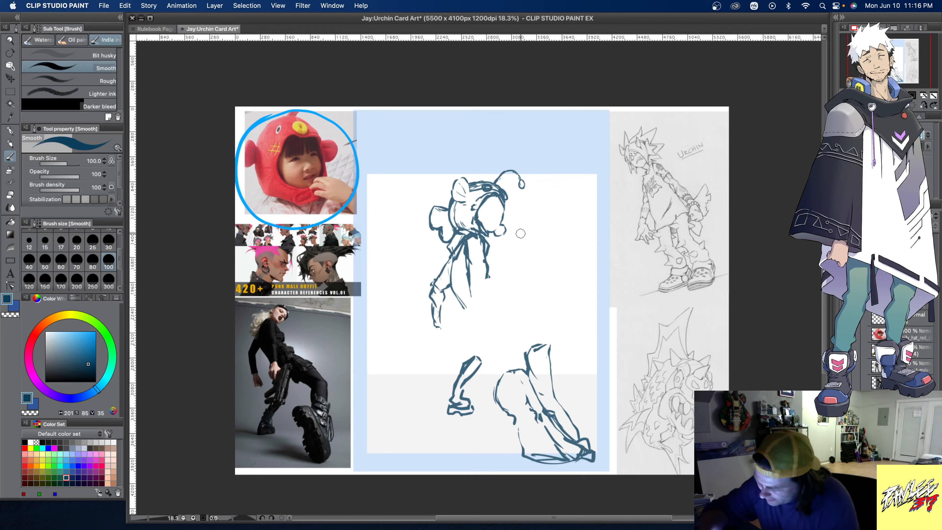
- Redraw the raised thigh as a rounded form bending at the knee, and rebuild the rear thigh and knee down to the shin
mouse_move(480, 305)
left_mouse_down()
mouse_move(505, 294)
mouse_move(546, 317)
left_mouse_up()
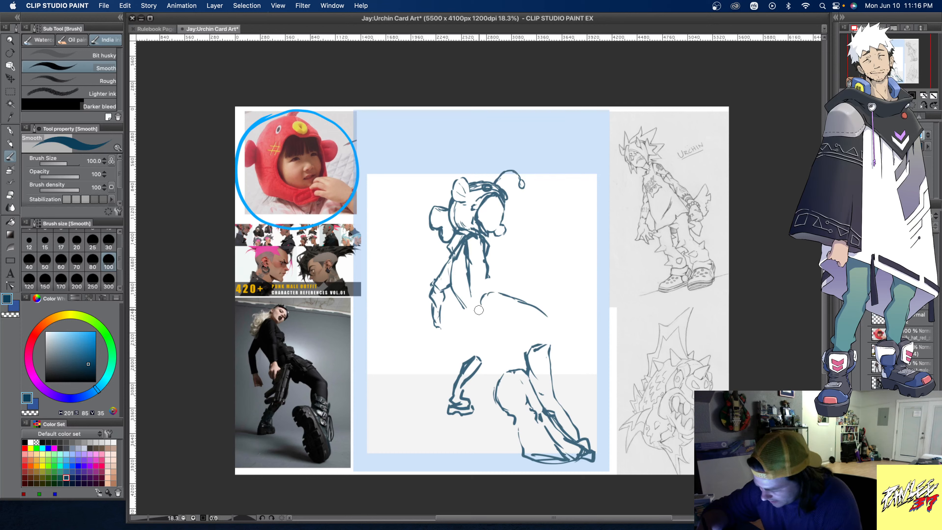
mouse_move(479, 309)
left_mouse_down()
mouse_move(542, 338)
mouse_move(528, 331)
mouse_move(546, 314)
mouse_move(552, 331)
mouse_move(541, 349)
mouse_move(530, 336)
mouse_move(530, 365)
mouse_move(551, 328)
mouse_move(573, 422)
left_mouse_up()
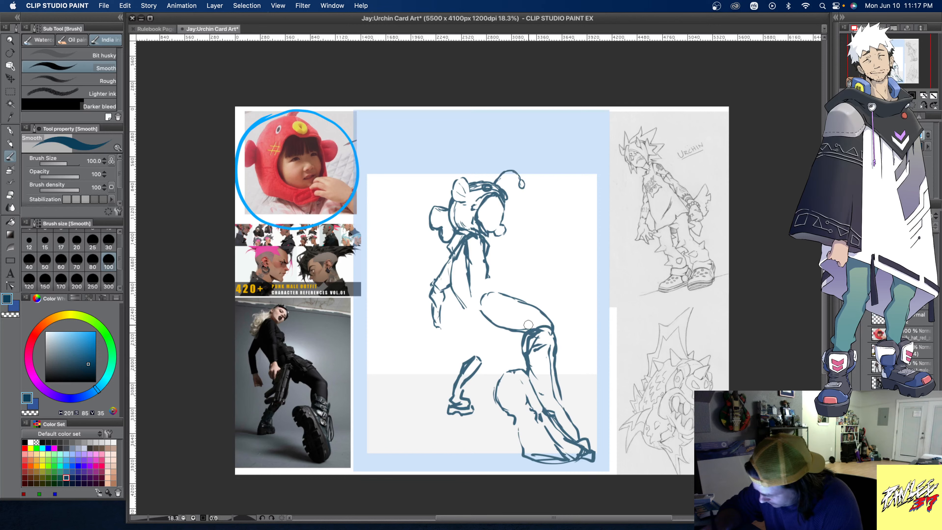
mouse_move(469, 314)
left_mouse_down()
mouse_move(482, 326)
mouse_move(497, 295)
mouse_move(482, 334)
mouse_move(469, 302)
mouse_move(468, 318)
mouse_move(504, 308)
mouse_move(507, 295)
mouse_move(469, 320)
mouse_move(485, 332)
mouse_move(466, 319)
mouse_move(482, 339)
mouse_move(473, 336)
mouse_move(474, 351)
mouse_move(471, 322)
mouse_move(476, 364)
mouse_move(495, 327)
mouse_move(493, 364)
left_mouse_up()
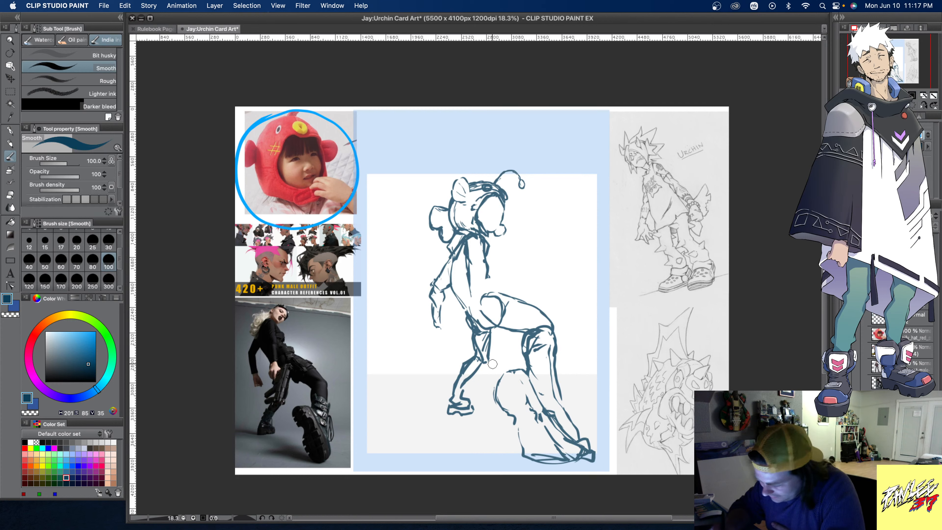
mouse_move(488, 330)
left_mouse_down()
mouse_move(485, 364)
mouse_move(457, 396)
mouse_move(458, 385)
mouse_move(479, 423)
mouse_move(462, 408)
mouse_move(488, 409)
left_mouse_up()
- Select the rear foot with a rectangular marquee, tilt it slightly to fit the ankle, and deselect
key("m")
left_click(479, 435)
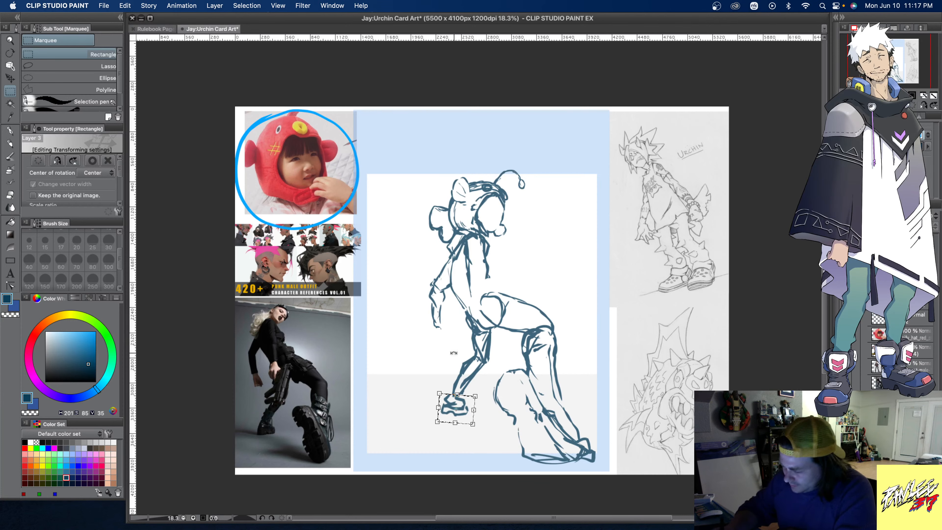
left_click(917, 366)
left_click(526, 213)
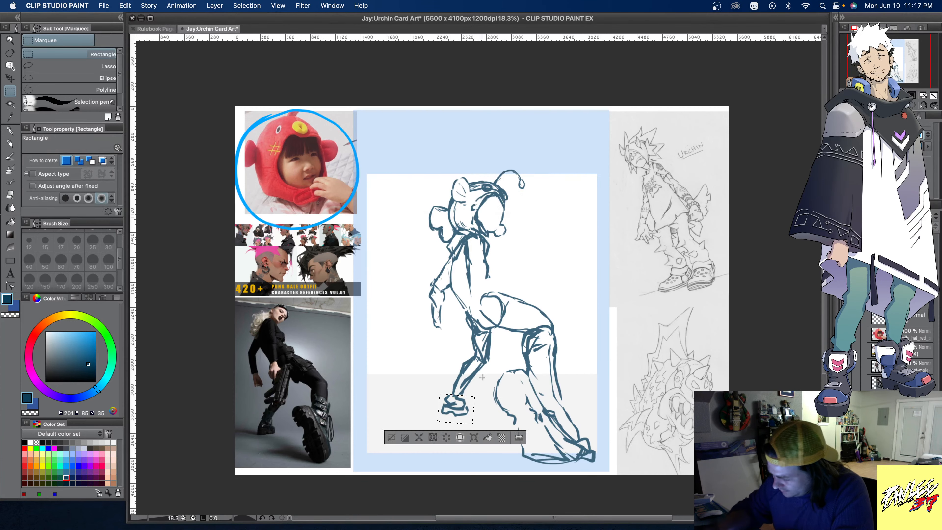
left_click(391, 438)
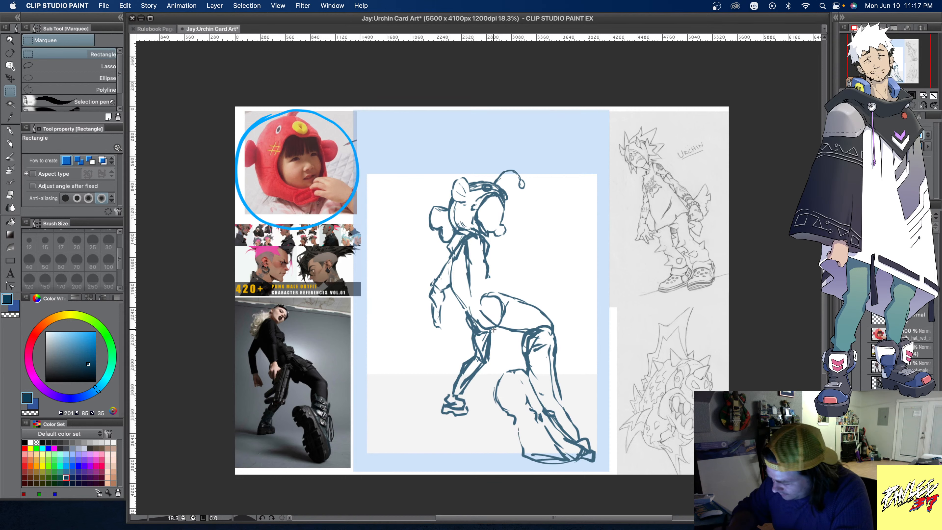
- Select the rear lower leg and foot, transform them to stretch and slant farther behind the figure, and deselect
left_click_drag(420, 417, 421, 416)
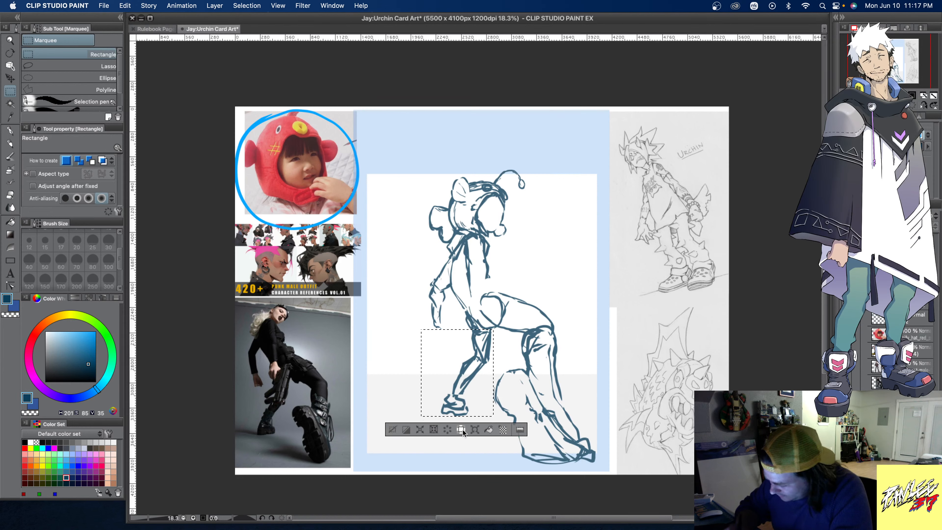
key("super+t")
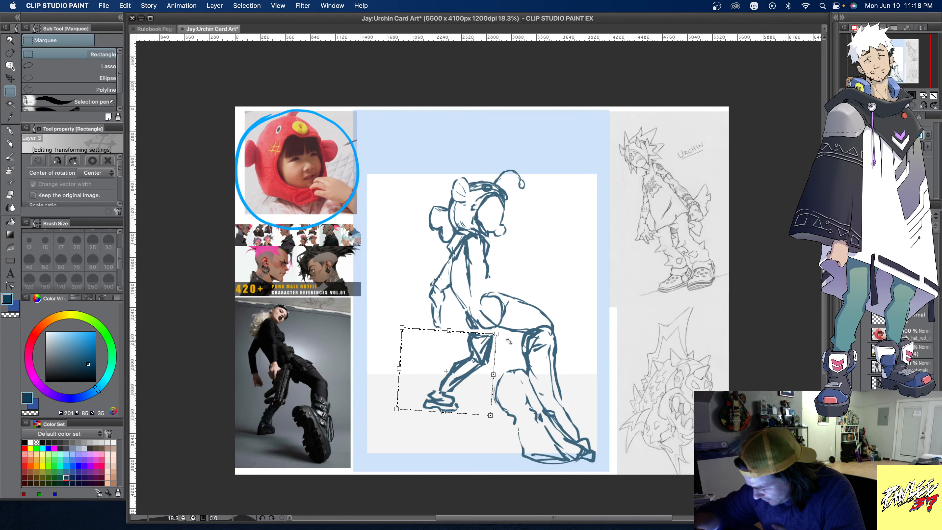
left_click(915, 315)
left_click(516, 208)
left_click(386, 427)
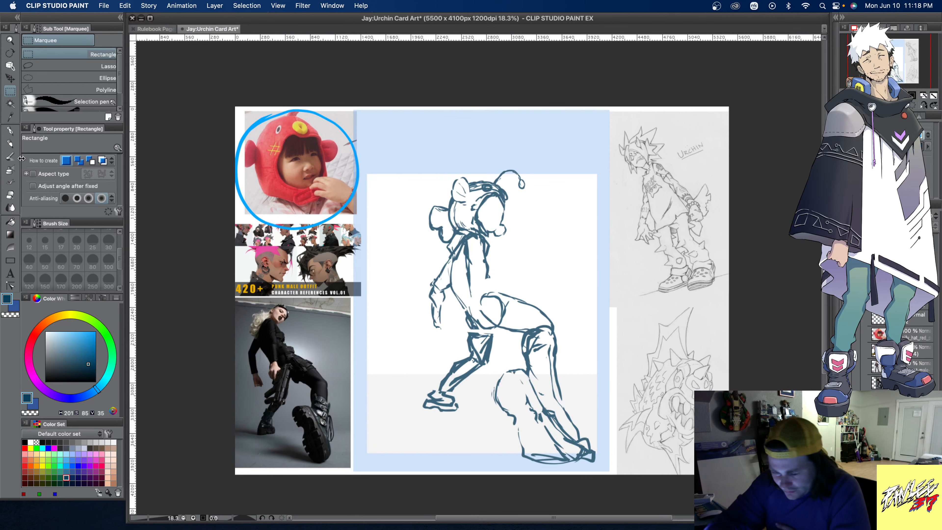
- Redraw the torso with the Smooth brush, curving the front contour down into the hip and joining the rear leg to the pelvis
key("b")
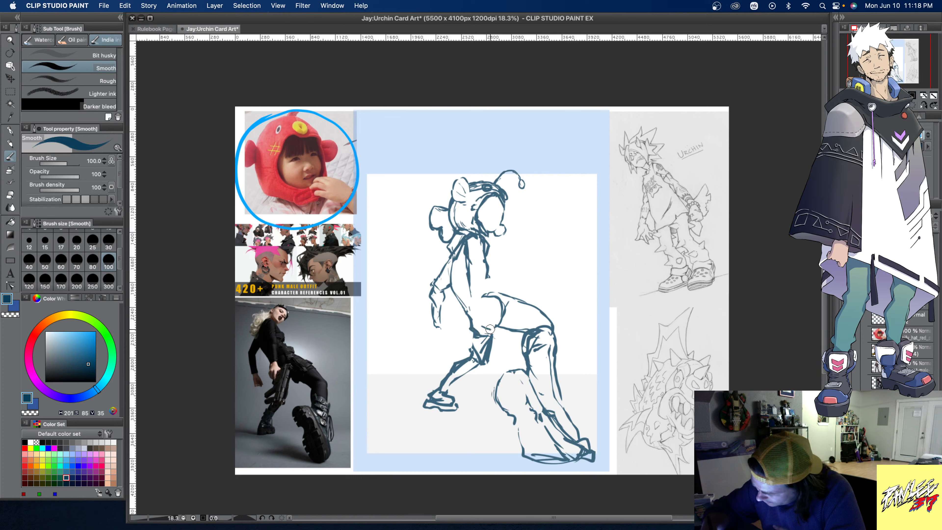
mouse_move(501, 307)
left_mouse_down()
mouse_move(510, 319)
mouse_move(486, 296)
mouse_move(515, 296)
mouse_move(464, 292)
mouse_move(471, 271)
left_mouse_up()
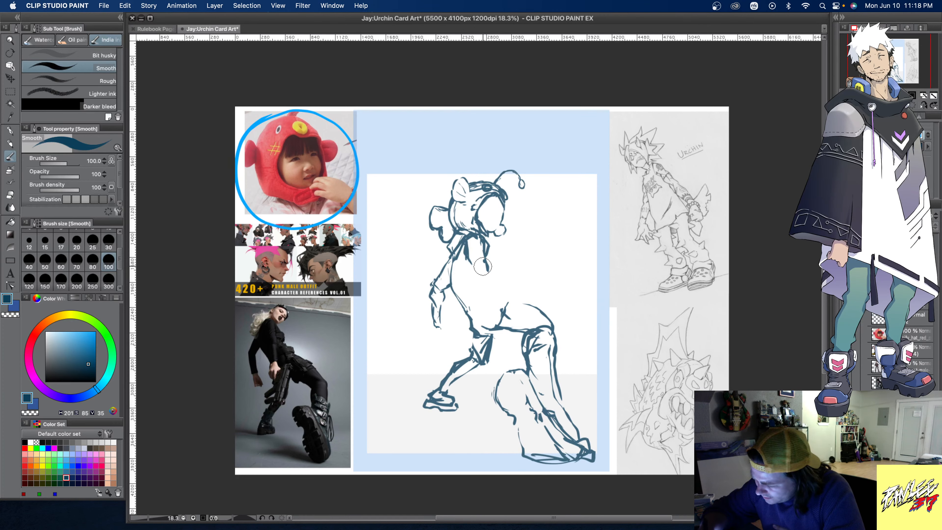
mouse_move(487, 256)
left_mouse_down()
mouse_move(490, 283)
mouse_move(507, 301)
left_mouse_up()
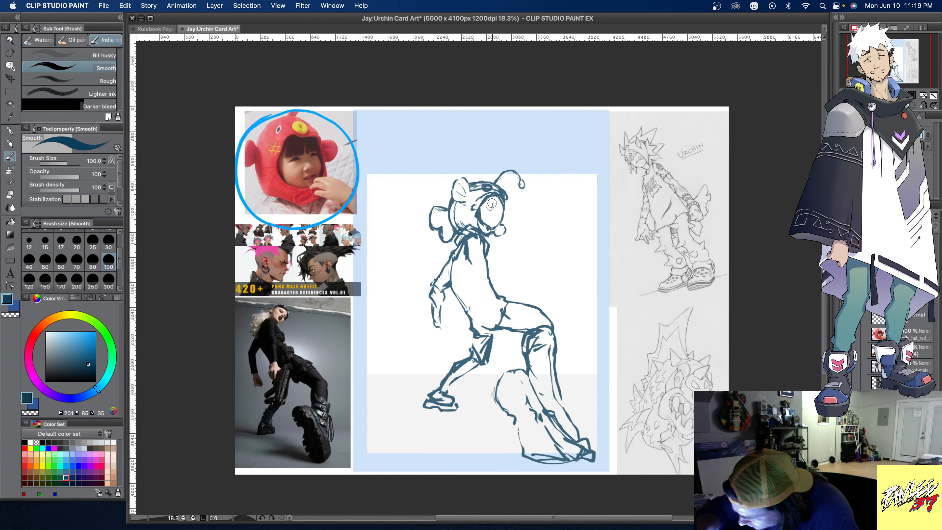
- Sketch the face inside the hood opening with rough features and curved placement guidelines
left_click_drag(488, 211, 487, 203)
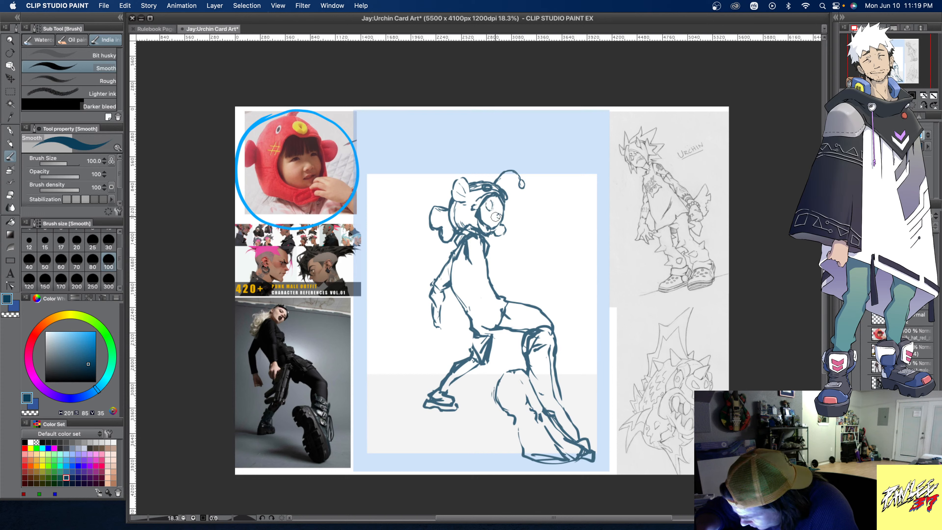
left_click_drag(483, 216, 488, 221)
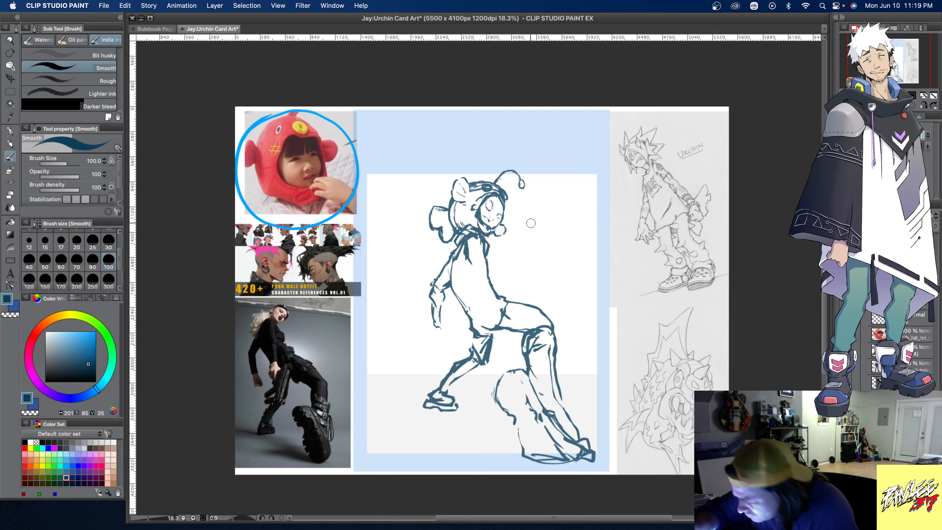
mouse_move(490, 203)
left_mouse_down()
mouse_move(489, 219)
mouse_move(497, 217)
left_mouse_up()
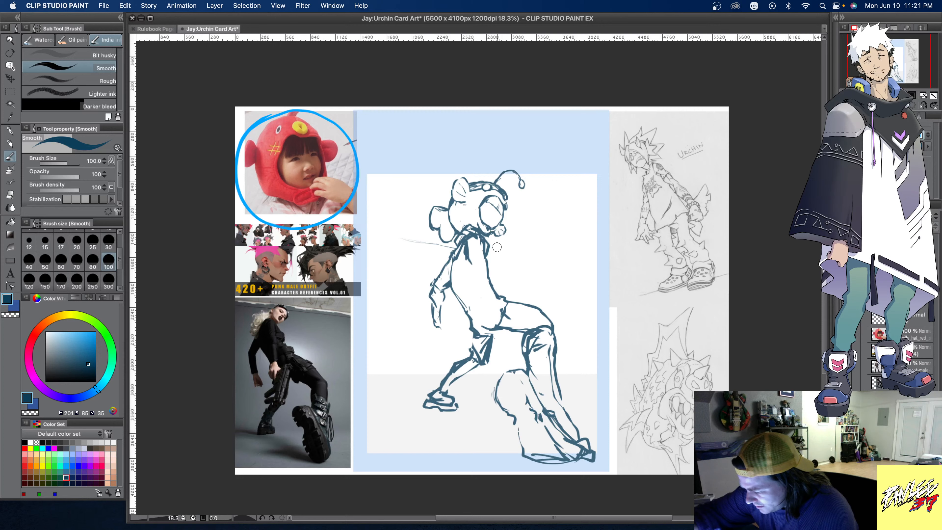
- Sketch the near arm reaching forward from the shoulder with an outstretched hand, and rough out large rounded shapes behind the figure
mouse_move(492, 249)
left_mouse_down()
mouse_move(555, 263)
mouse_move(535, 259)
left_mouse_up()
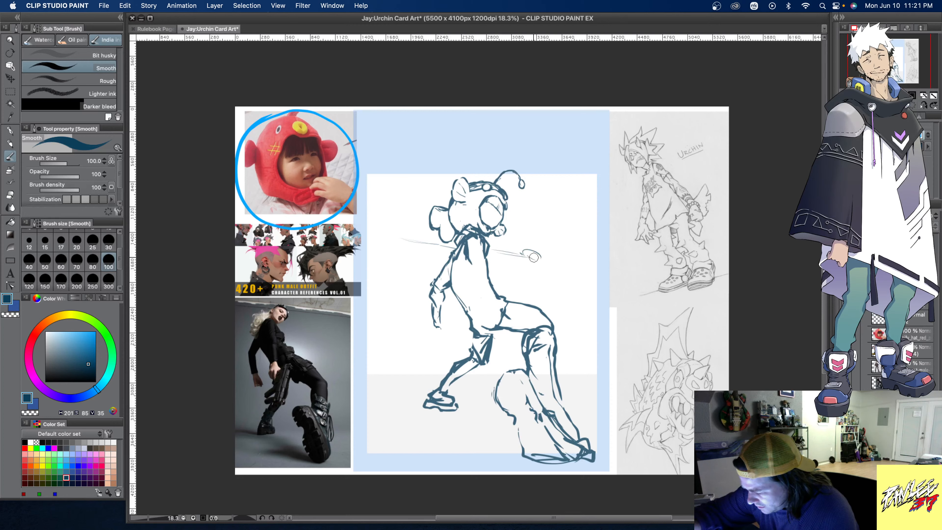
mouse_move(480, 242)
left_mouse_down()
mouse_move(491, 260)
mouse_move(520, 265)
mouse_move(536, 259)
mouse_move(531, 248)
mouse_move(547, 260)
mouse_move(538, 268)
mouse_move(514, 239)
mouse_move(527, 245)
mouse_move(389, 244)
mouse_move(375, 255)
mouse_move(374, 212)
mouse_move(396, 209)
mouse_move(379, 241)
mouse_move(382, 228)
mouse_move(408, 238)
mouse_move(389, 263)
mouse_move(413, 240)
mouse_move(401, 281)
mouse_move(380, 283)
mouse_move(427, 271)
mouse_move(377, 286)
mouse_move(364, 198)
mouse_move(392, 188)
mouse_move(417, 221)
mouse_move(381, 226)
mouse_move(385, 217)
mouse_move(406, 223)
mouse_move(395, 202)
left_mouse_up()
mouse_move(376, 258)
left_mouse_down()
mouse_move(365, 274)
mouse_move(377, 295)
mouse_move(419, 286)
mouse_move(431, 260)
left_mouse_up()
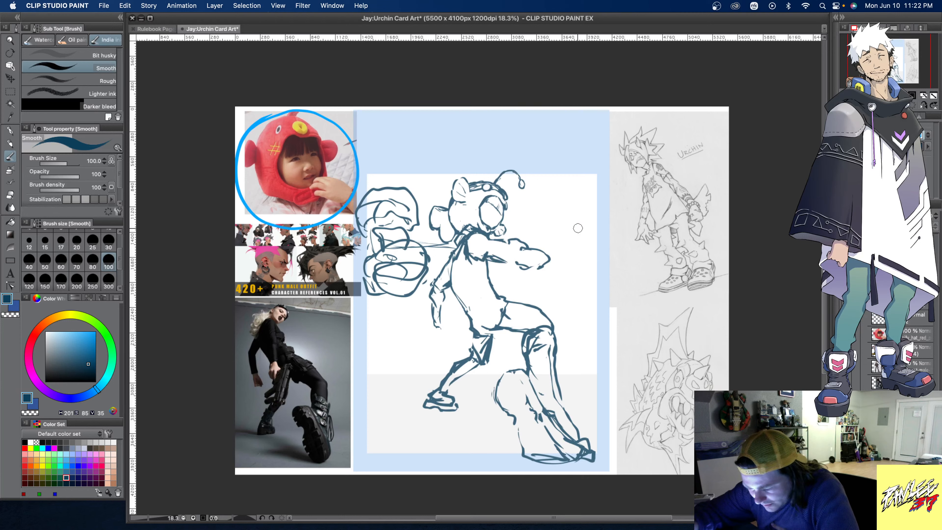
- Add the two-view punk jacket character reference, enlarge it over the boot-pose photo, and return to the Smooth brush
left_click(855, 379)
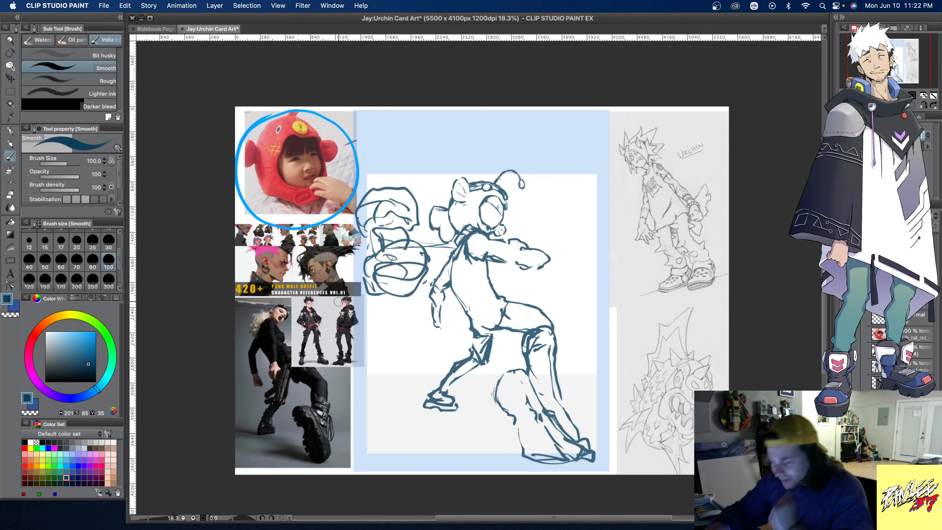
key("o")
left_click(318, 299)
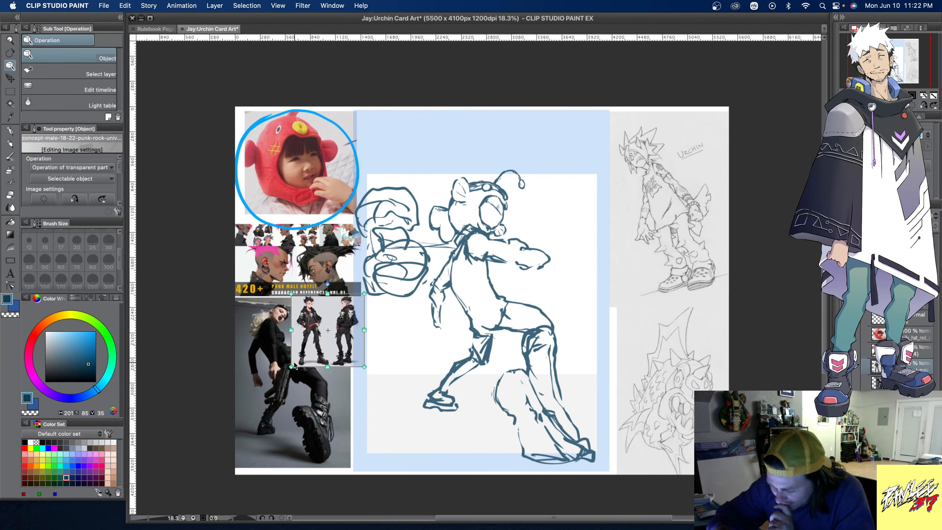
left_click_drag(293, 365, 239, 448)
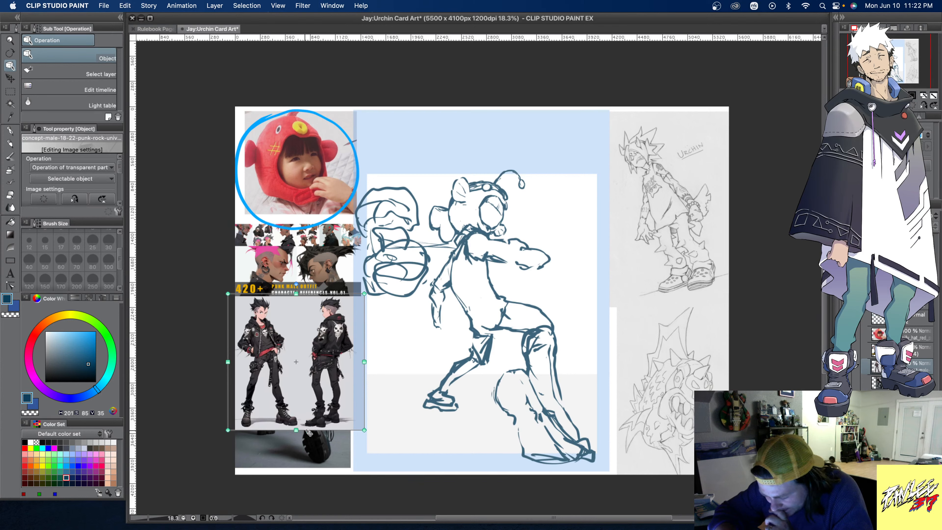
left_click(10, 158)
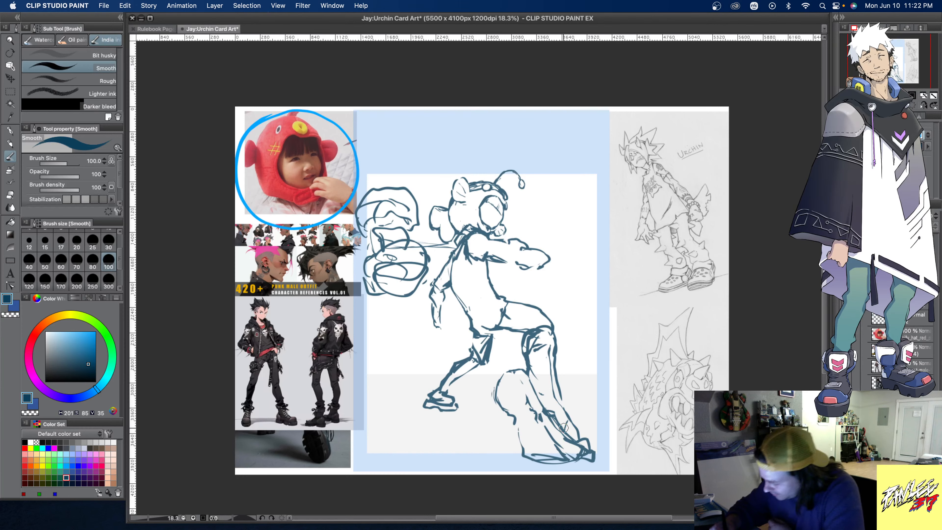
- Sketch the front boot's rounded toe cap and sole details at the end of the extended leg, and reinforce the lower-leg contour
mouse_move(569, 405)
left_mouse_down()
mouse_move(599, 418)
mouse_move(602, 442)
mouse_move(597, 450)
mouse_move(585, 444)
mouse_move(604, 440)
mouse_move(593, 439)
mouse_move(603, 430)
mouse_move(606, 446)
mouse_move(573, 459)
left_mouse_up()
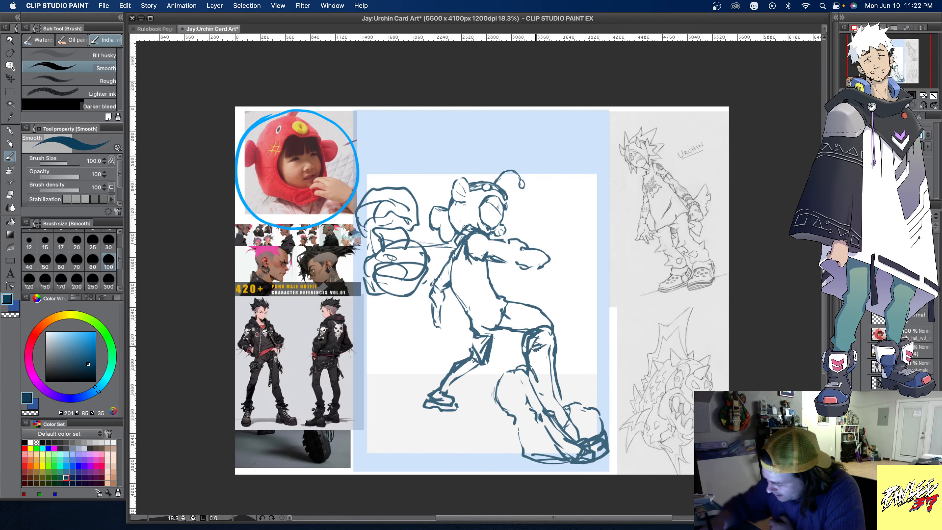
mouse_move(526, 339)
left_mouse_down()
mouse_move(547, 340)
mouse_move(566, 378)
left_mouse_up()
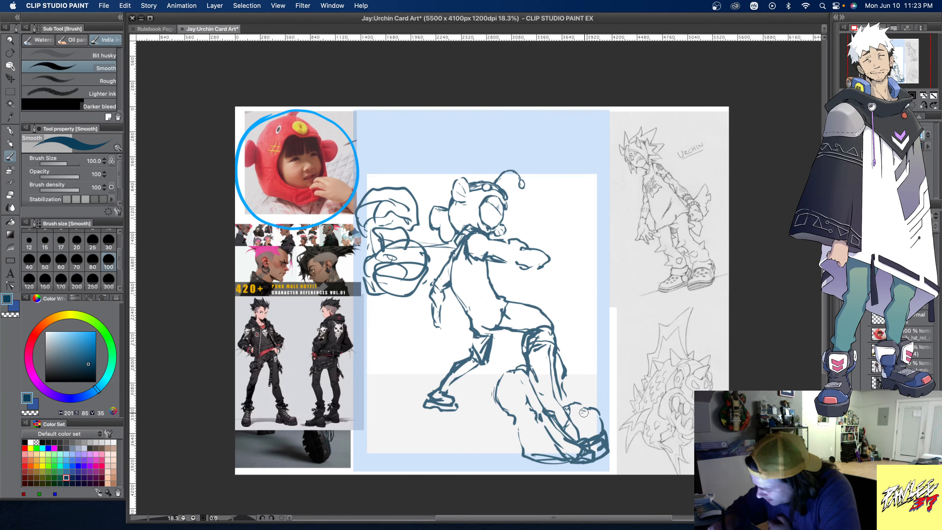
mouse_move(580, 414)
left_mouse_down()
mouse_move(588, 415)
mouse_move(579, 409)
left_mouse_up()
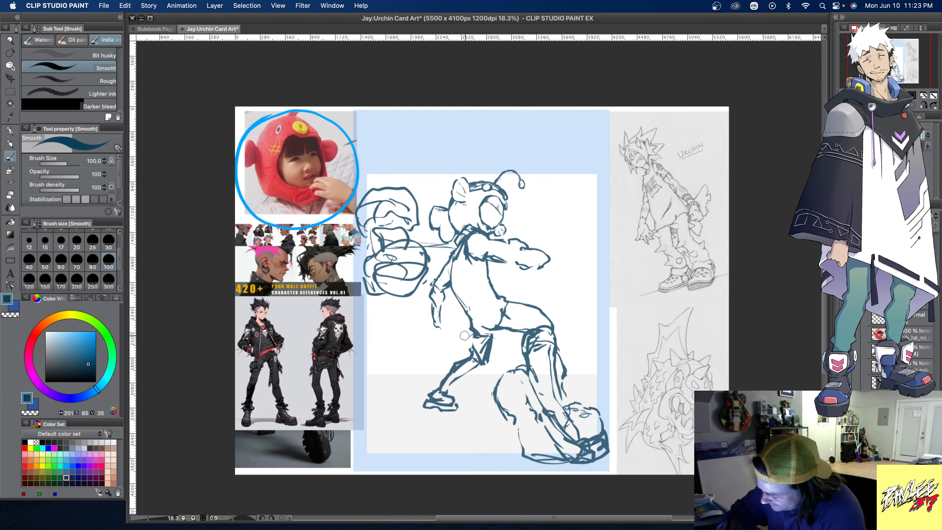
- Sketch a belt and waistband wrapping around the hips, and reinforce the front thigh's upper contour down to the knee
mouse_move(481, 337)
left_mouse_down()
mouse_move(504, 312)
mouse_move(489, 332)
mouse_move(465, 338)
left_mouse_up()
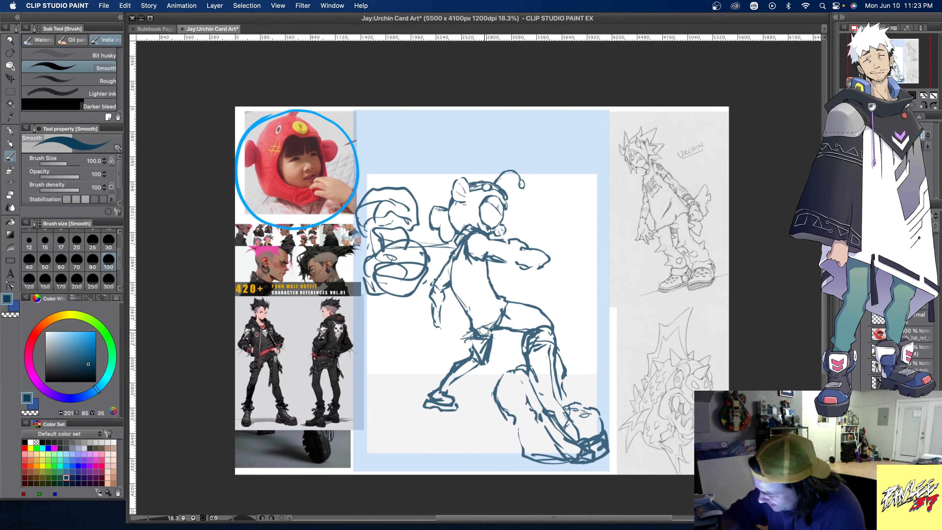
left_click_drag(468, 334, 498, 321)
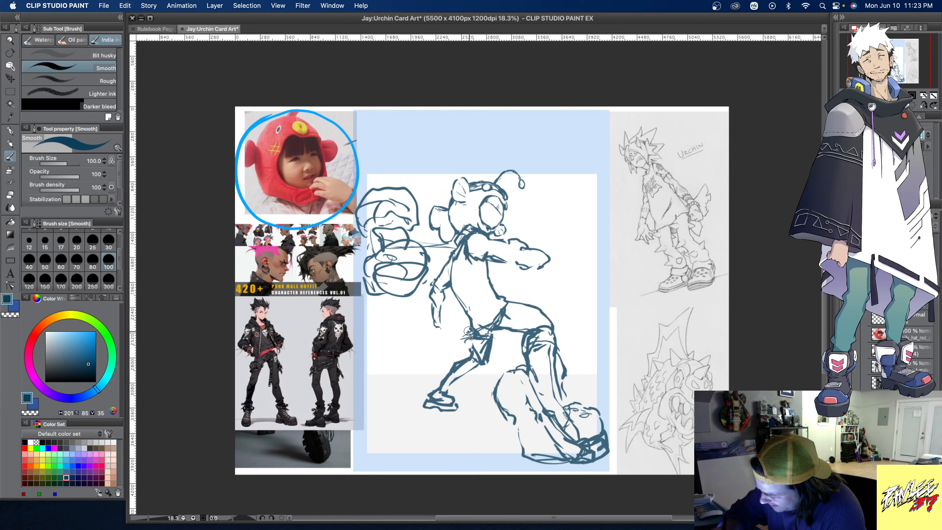
mouse_move(469, 326)
left_mouse_down()
mouse_move(499, 309)
mouse_move(462, 335)
mouse_move(501, 303)
left_mouse_up()
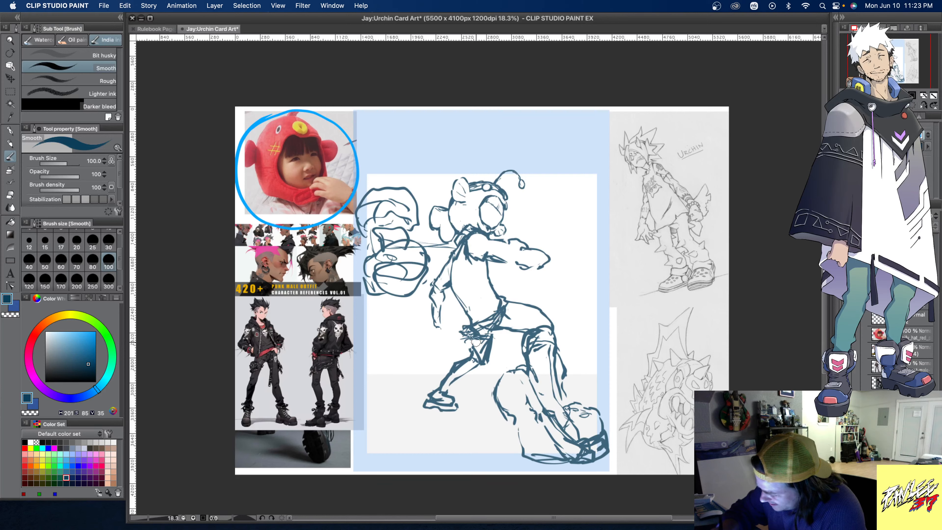
left_click_drag(469, 340, 523, 329)
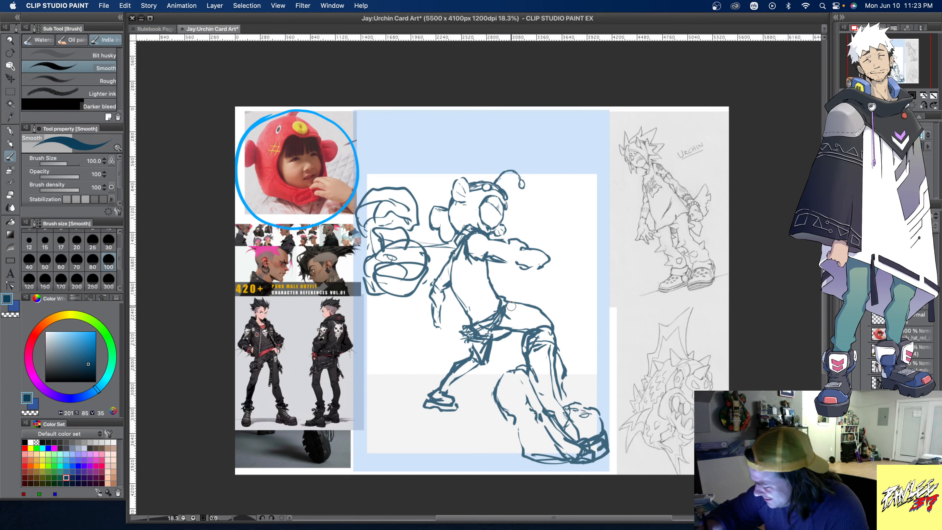
left_click_drag(521, 305, 558, 327)
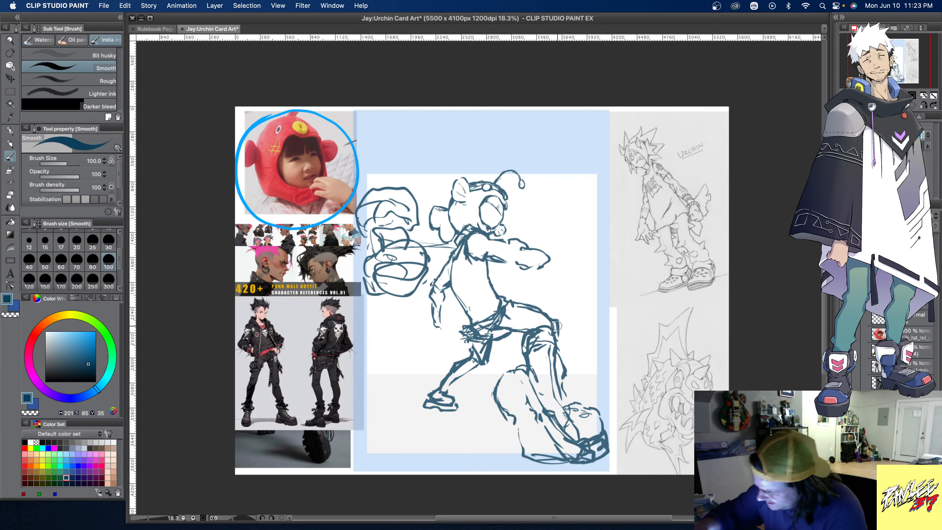
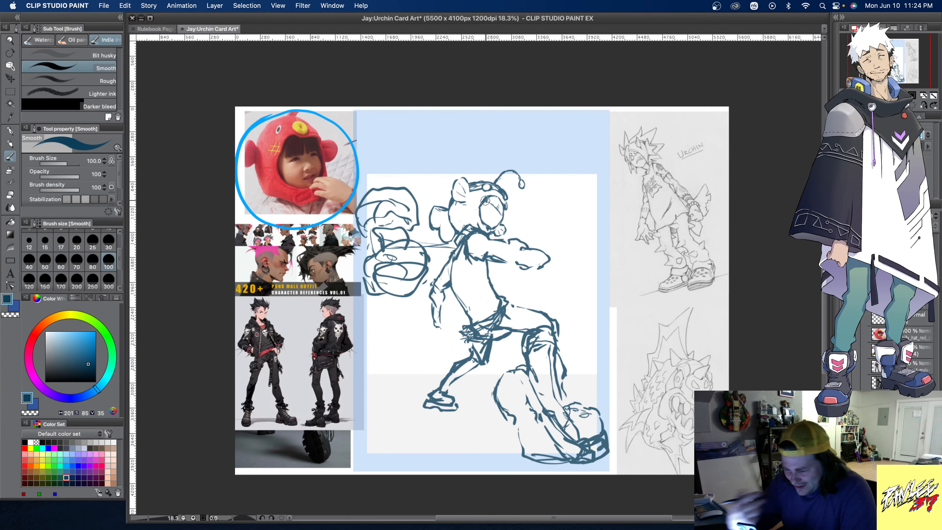
- Sketch two round eyes inside the fish hat's face opening with the Smooth brush at size 30
left_click(11, 40)
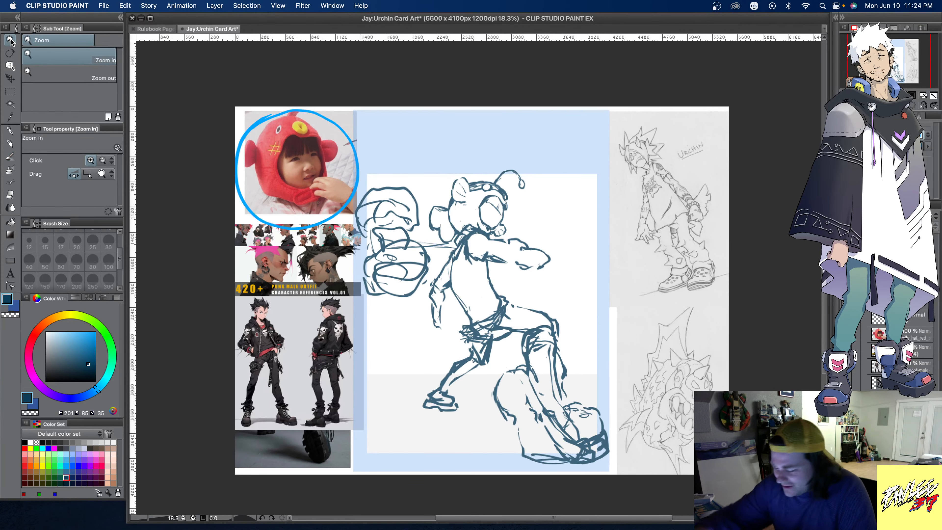
left_click_drag(499, 183, 523, 224)
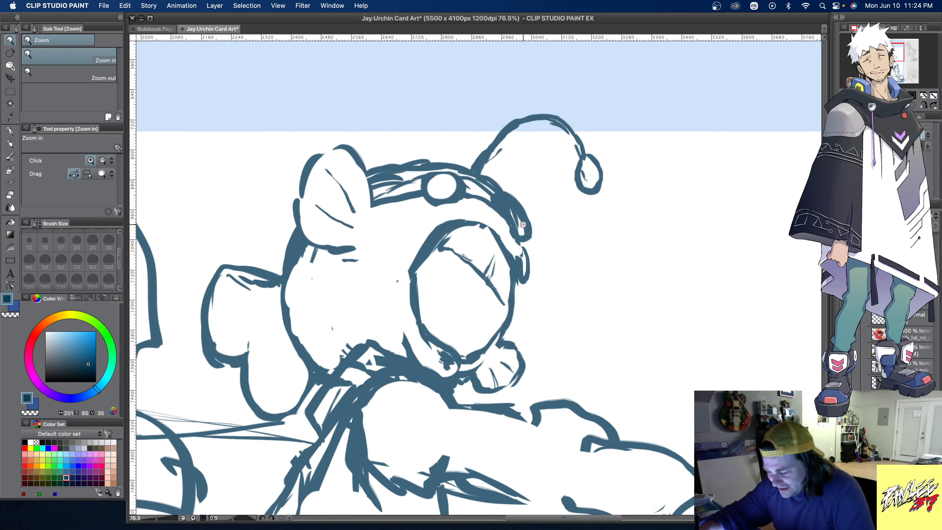
key("b")
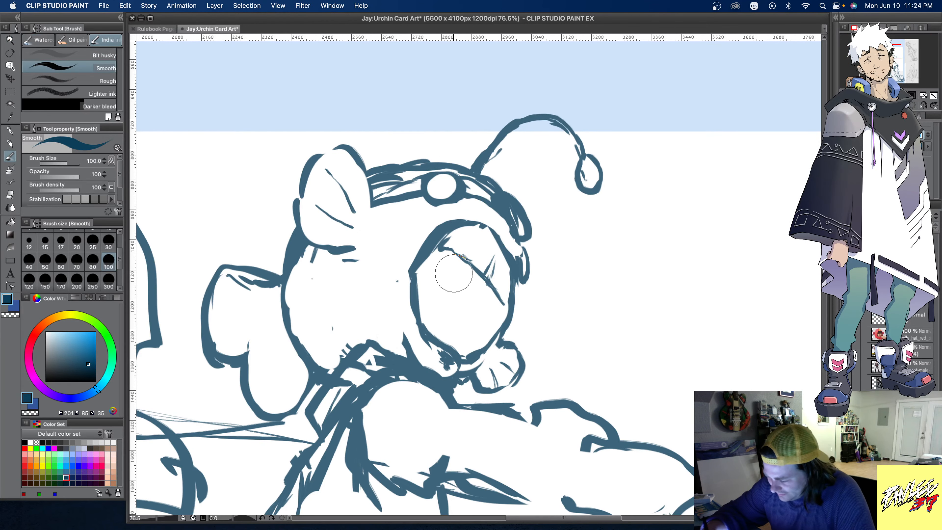
left_click(108, 241)
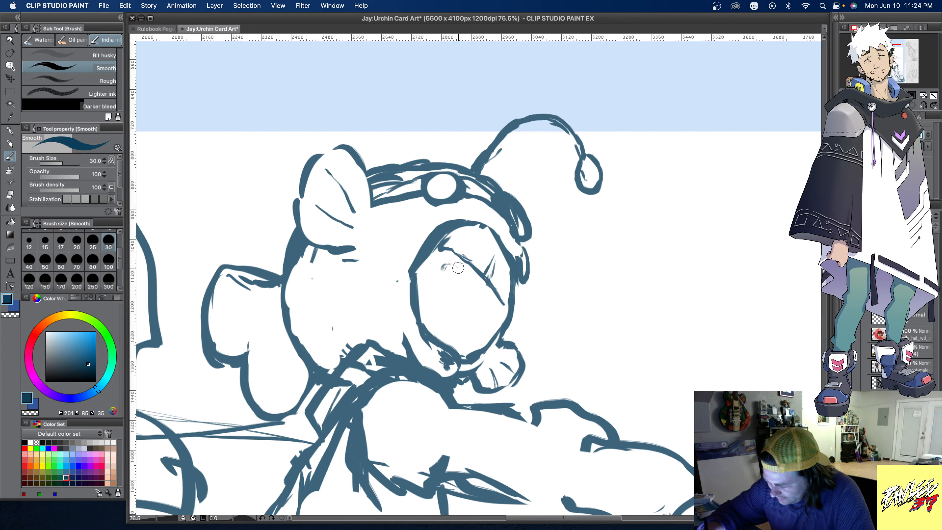
mouse_move(444, 263)
left_mouse_down()
mouse_move(439, 285)
mouse_move(460, 286)
mouse_move(463, 276)
mouse_move(443, 289)
mouse_move(438, 274)
left_mouse_up()
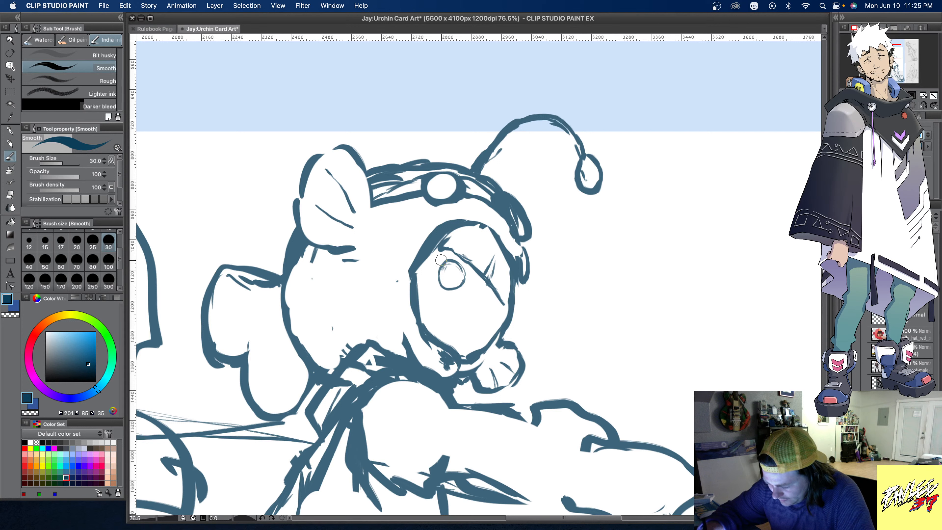
mouse_move(447, 265)
left_mouse_down()
mouse_move(467, 270)
mouse_move(459, 289)
mouse_move(442, 286)
left_mouse_up()
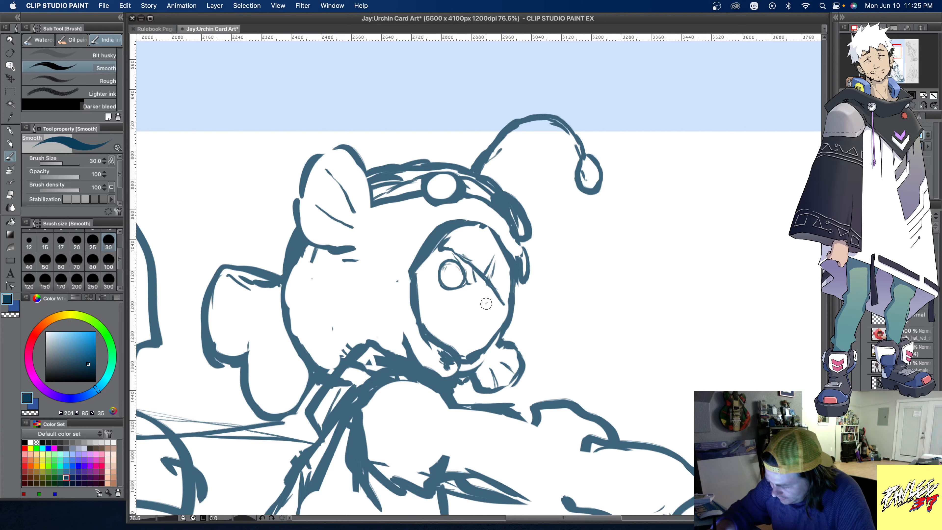
mouse_move(485, 303)
left_mouse_down()
mouse_move(495, 316)
mouse_move(481, 310)
mouse_move(493, 299)
mouse_move(483, 321)
left_mouse_up()
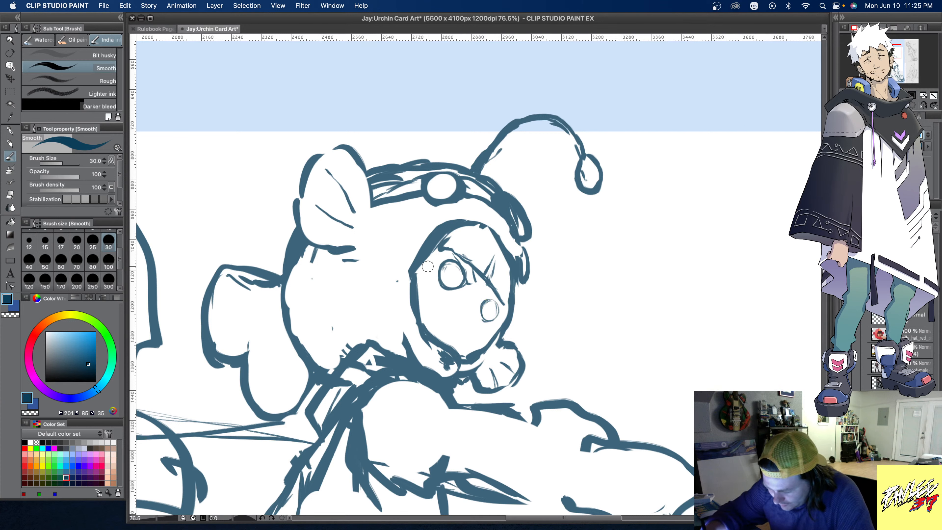
- Add short lashes around both eyes and fill in their dark pupils
left_click_drag(433, 273, 439, 281)
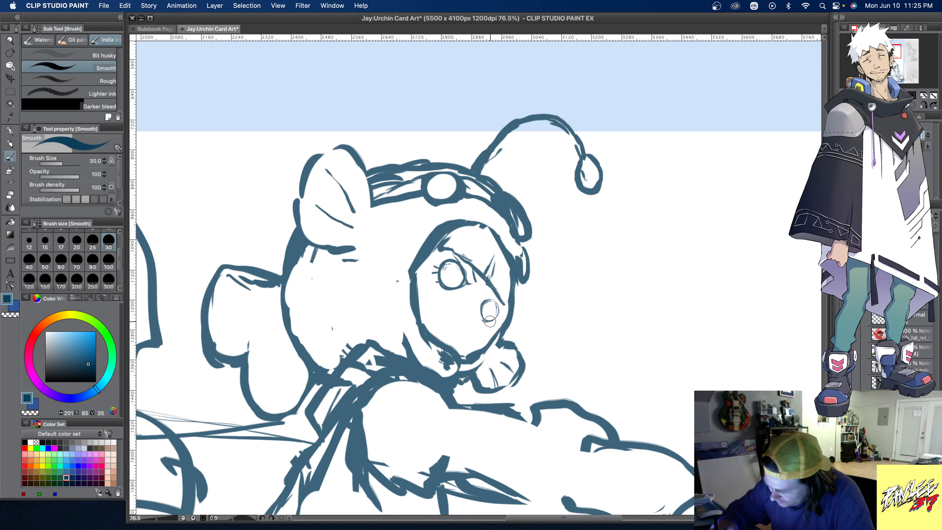
left_click_drag(491, 326, 491, 320)
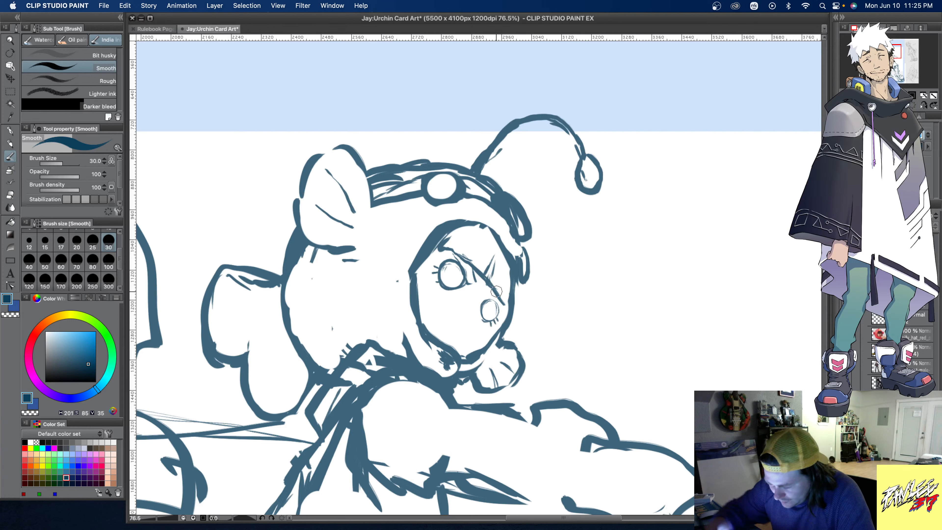
mouse_move(445, 273)
left_mouse_down()
mouse_move(445, 264)
mouse_move(457, 266)
mouse_move(454, 282)
mouse_move(443, 277)
mouse_move(449, 287)
mouse_move(463, 278)
mouse_move(450, 262)
mouse_move(446, 276)
mouse_move(449, 265)
mouse_move(455, 279)
left_mouse_up()
left_click_drag(490, 305, 488, 308)
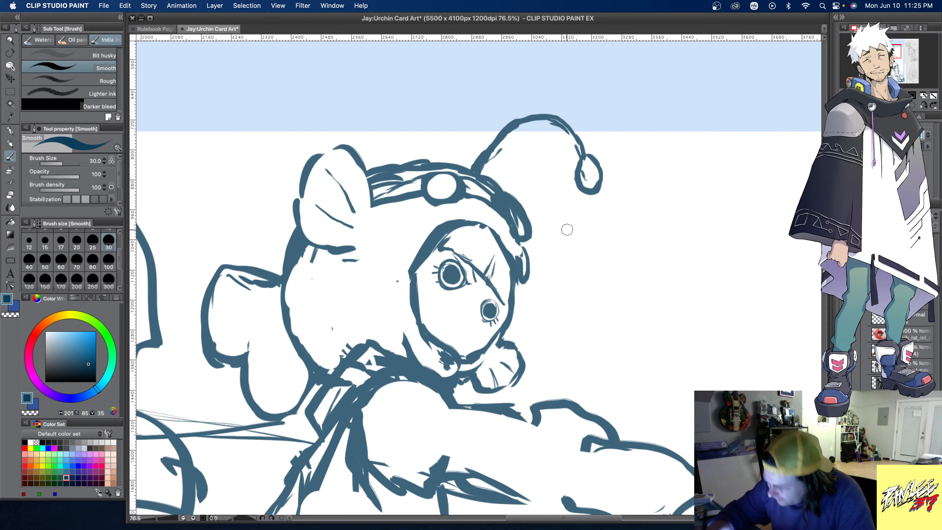
- Carve highlights out of both pupils using the transparent colour
left_click(15, 315)
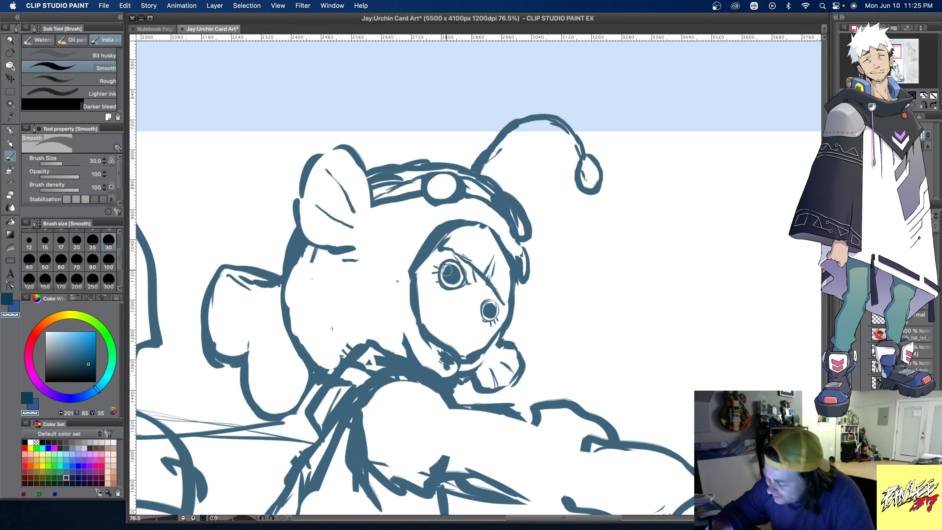
left_click_drag(447, 269, 448, 269)
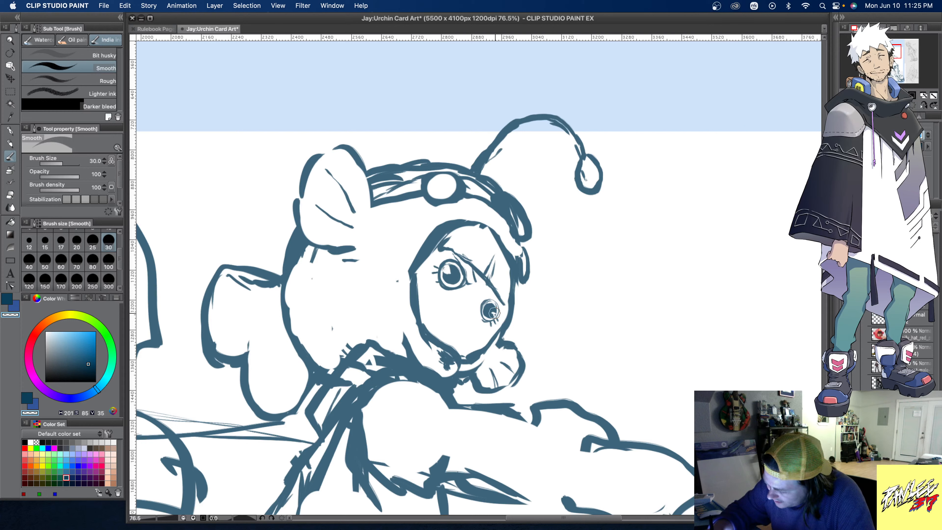
left_click_drag(494, 313, 493, 315)
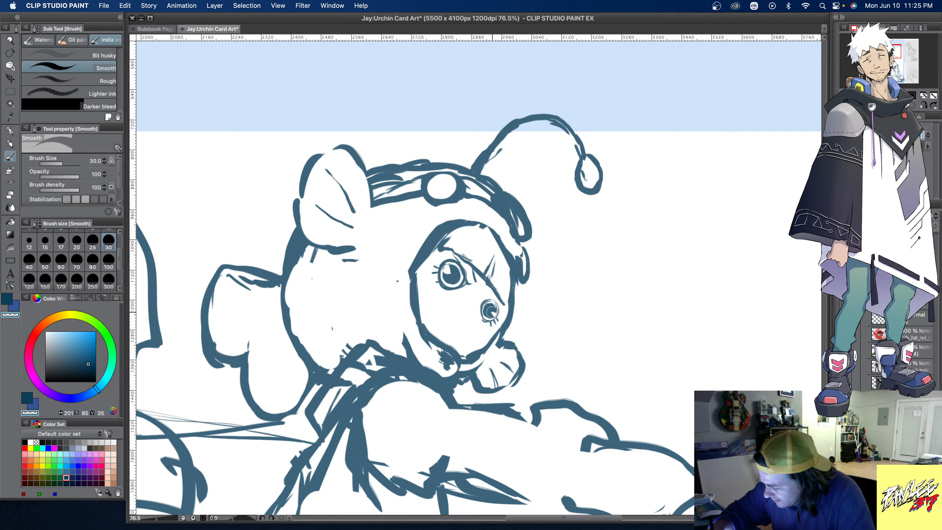
left_click_drag(497, 312, 489, 311)
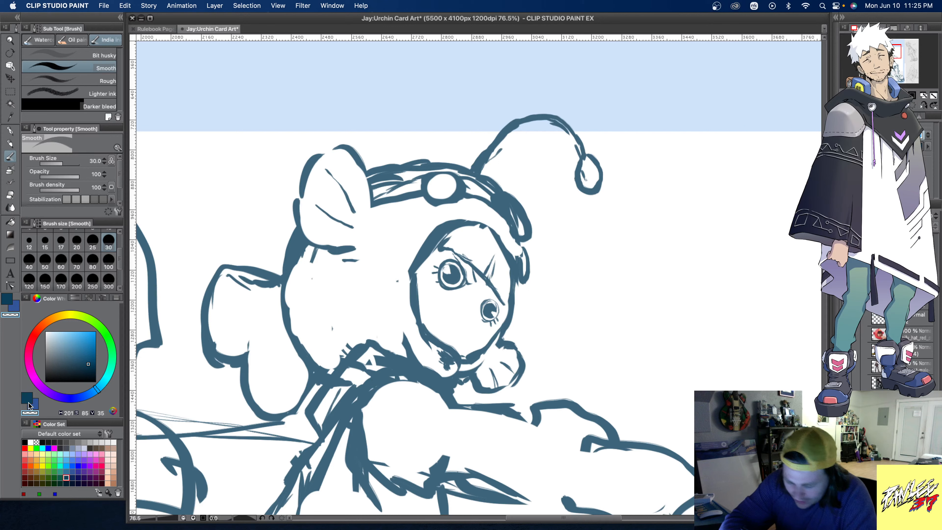
- Restore the dark blue drawing colour, touch up the far eye, and thicken the angry brow shapes above both eyes
left_click(24, 442)
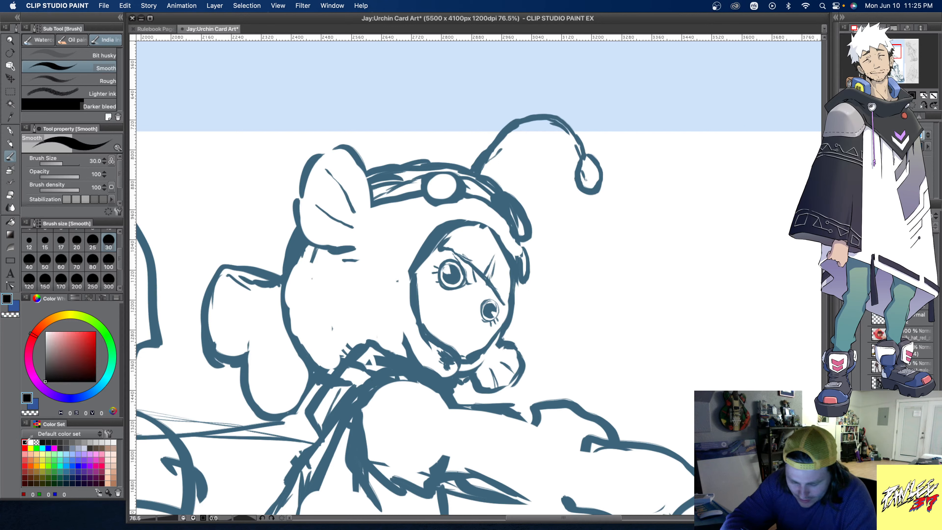
left_click(489, 311, "alt")
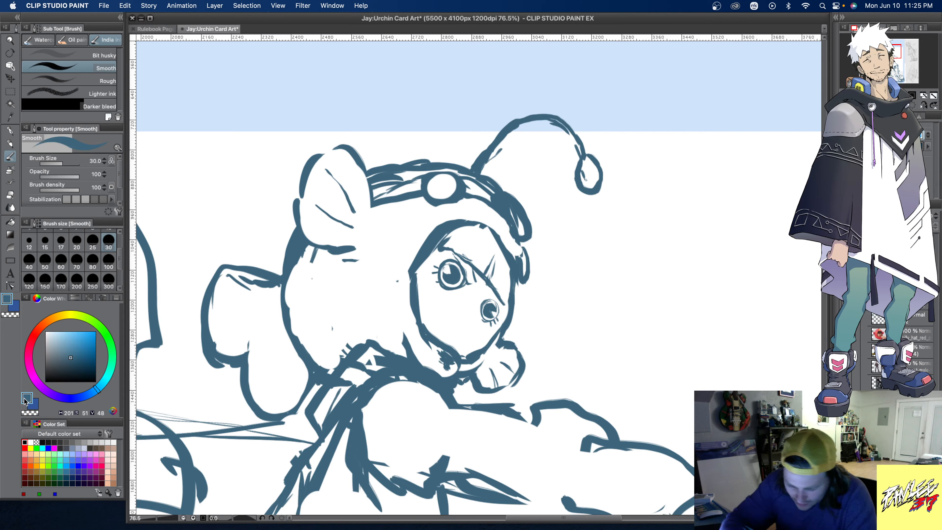
left_click(66, 477)
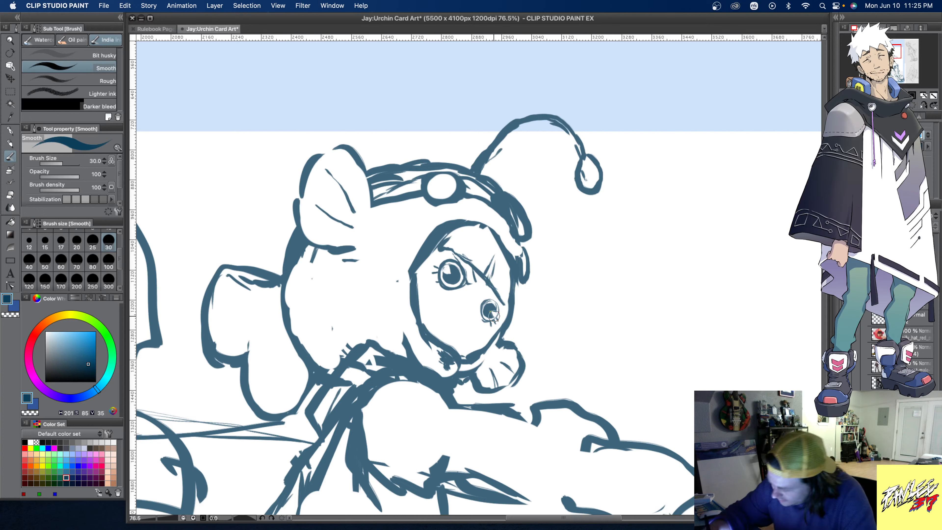
left_click_drag(494, 316, 491, 315)
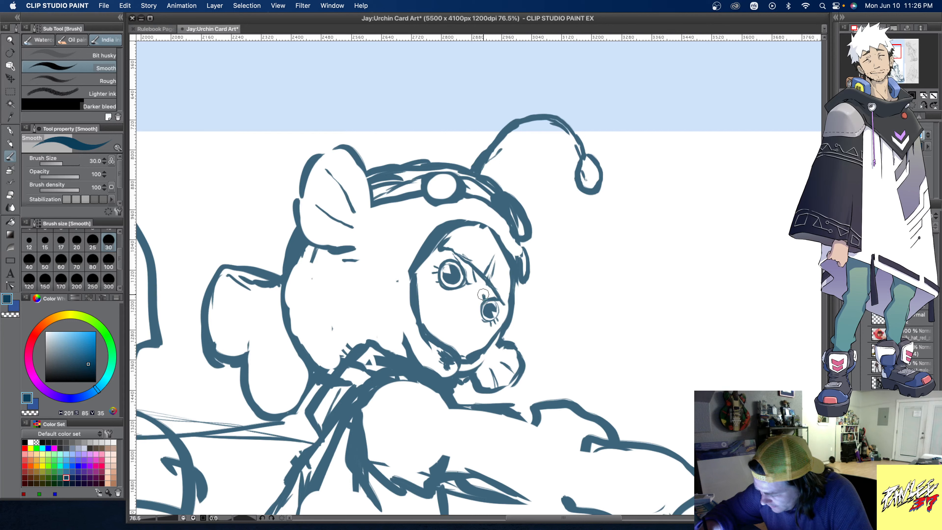
mouse_move(483, 295)
left_mouse_down()
mouse_move(469, 282)
mouse_move(456, 255)
mouse_move(466, 277)
mouse_move(457, 256)
mouse_move(468, 279)
left_mouse_up()
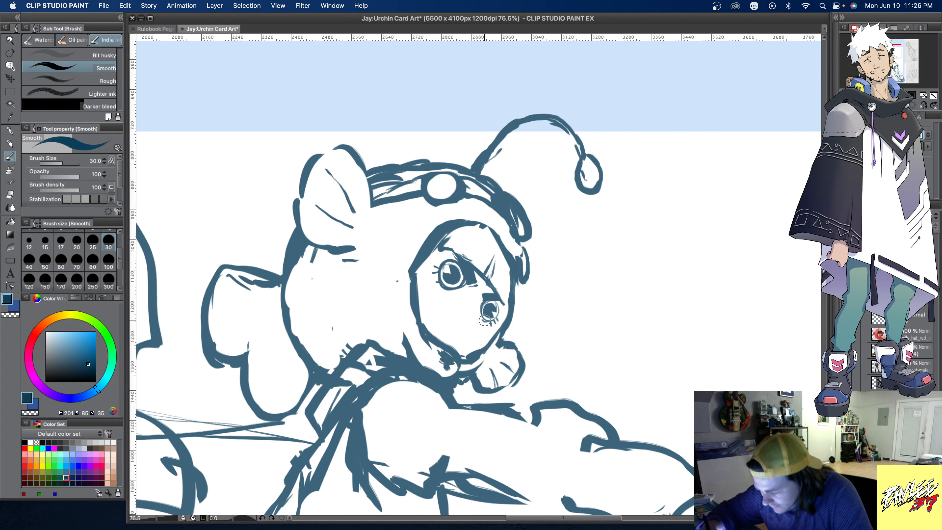
- Mark the nose and mouth with small strokes below the eyes, and erase the stray line beside the far eye
left_click_drag(478, 307, 473, 316)
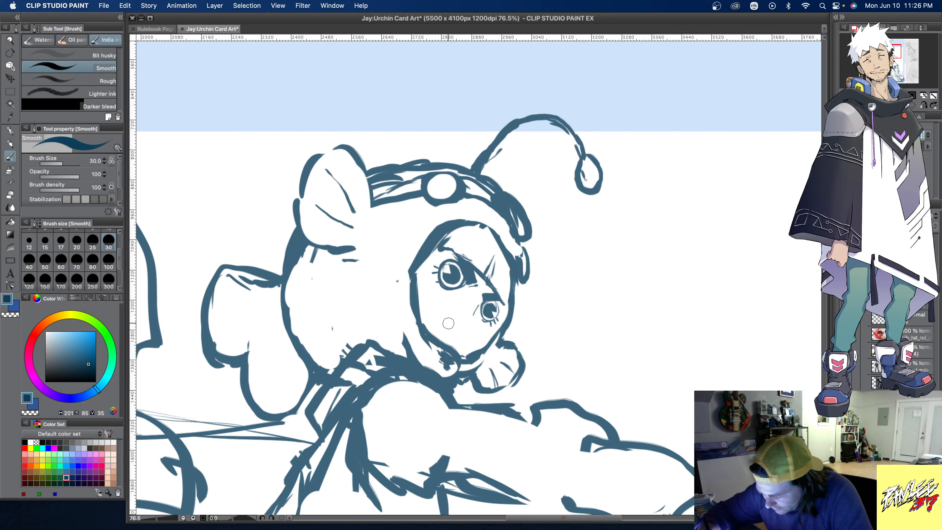
left_click_drag(441, 322, 464, 337)
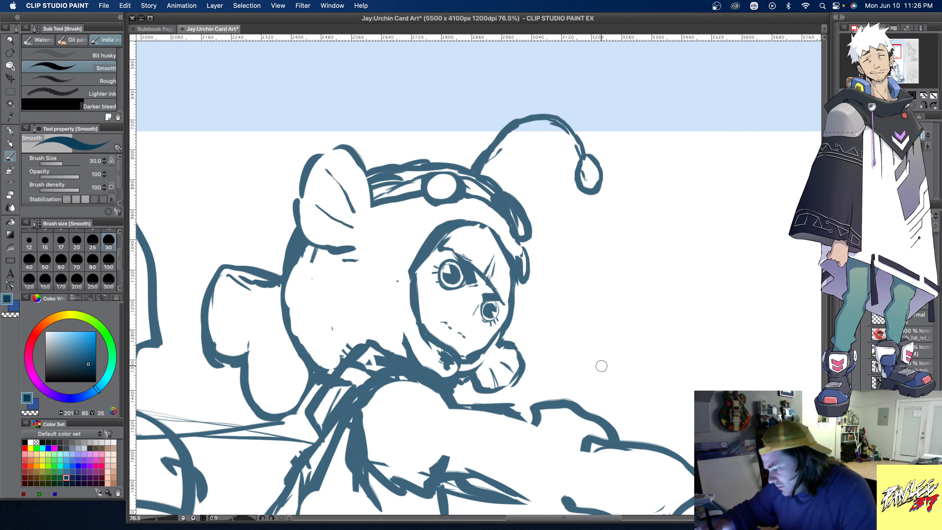
left_click(460, 317)
left_click(468, 322)
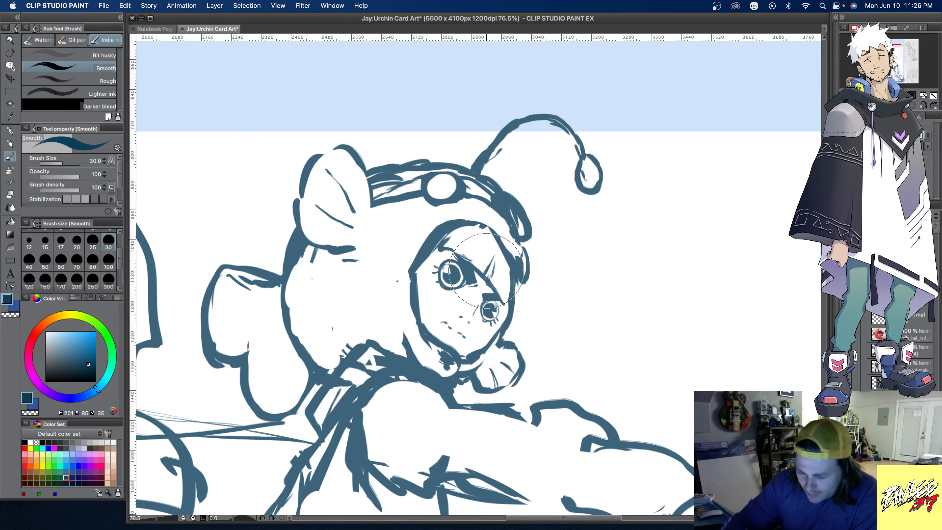
key("e")
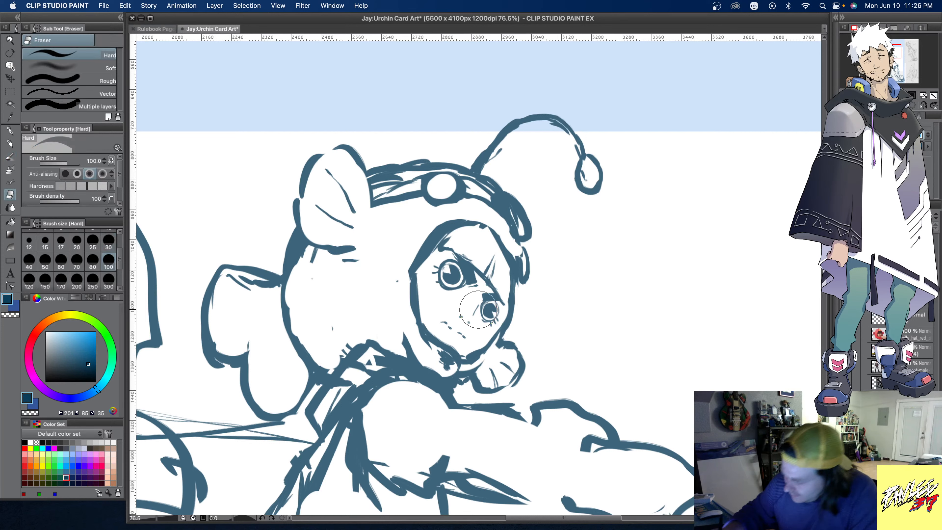
left_click_drag(478, 309, 473, 317)
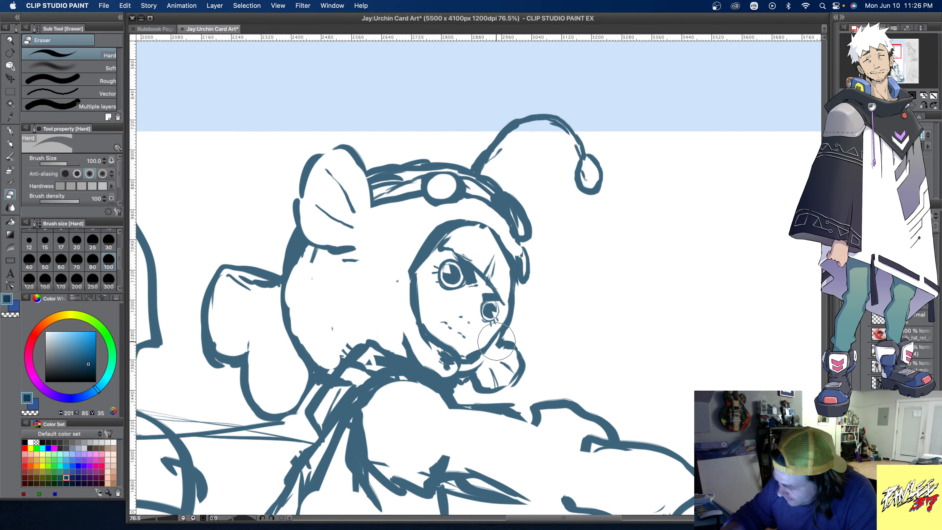
- Sketch loose hair strands across the forehead and down the far edge of the face opening with the Smooth brush
left_click(10, 157)
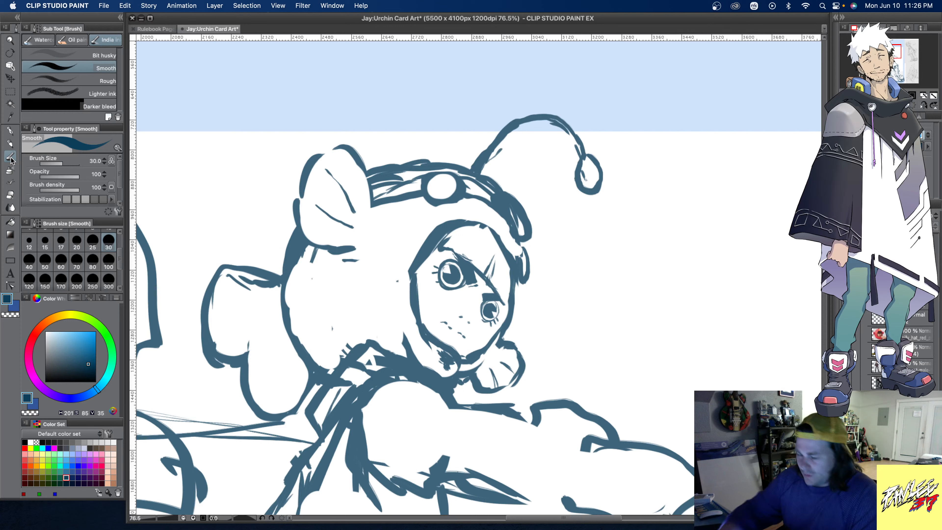
mouse_move(515, 278)
left_mouse_down()
mouse_move(518, 311)
mouse_move(500, 296)
mouse_move(511, 278)
left_mouse_up()
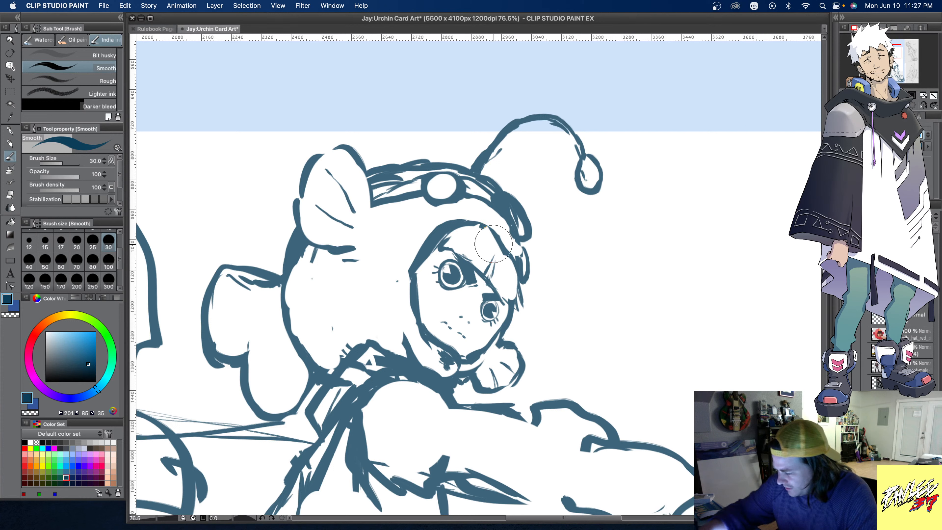
mouse_move(495, 238)
left_mouse_down()
mouse_move(523, 300)
mouse_move(493, 226)
mouse_move(514, 255)
mouse_move(524, 307)
left_mouse_up()
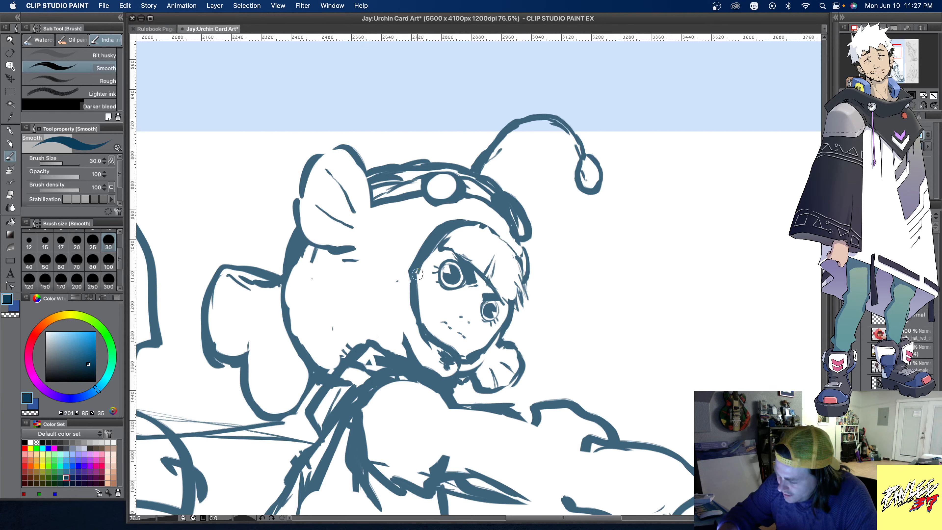
- Examine the new face within the whole figure and compare it with the surrounding references
left_click(11, 53)
left_click(11, 40)
left_click_drag(462, 290, 415, 291)
scroll(415, 291, "down", 10)
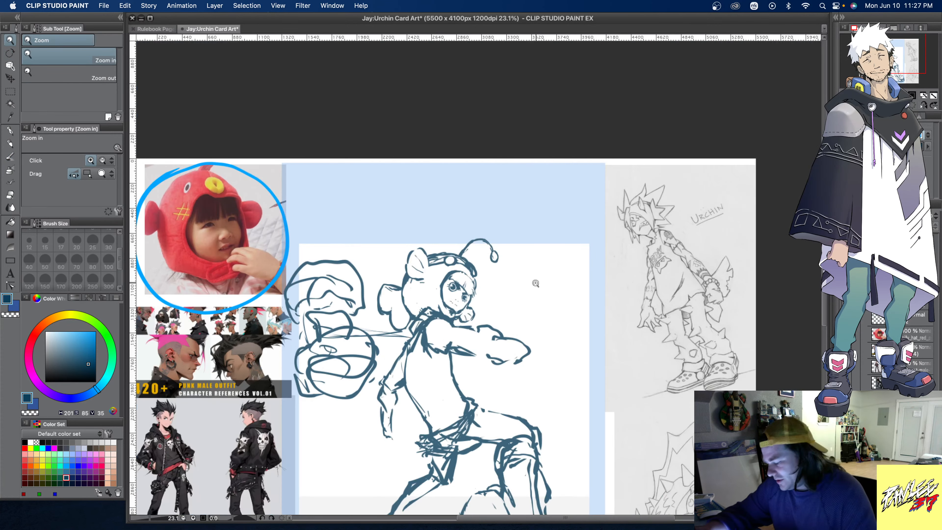
left_click_drag(544, 470, 560, 488)
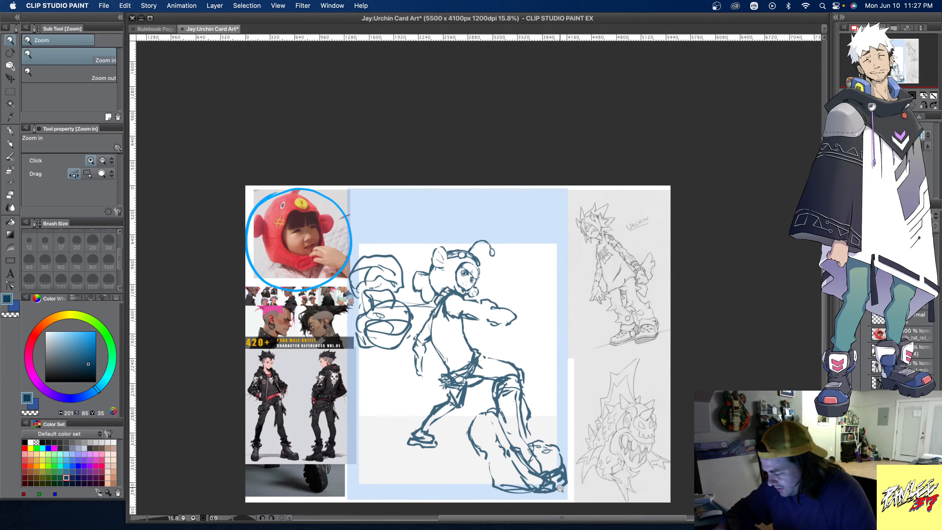
scroll(516, 434, "up", 1)
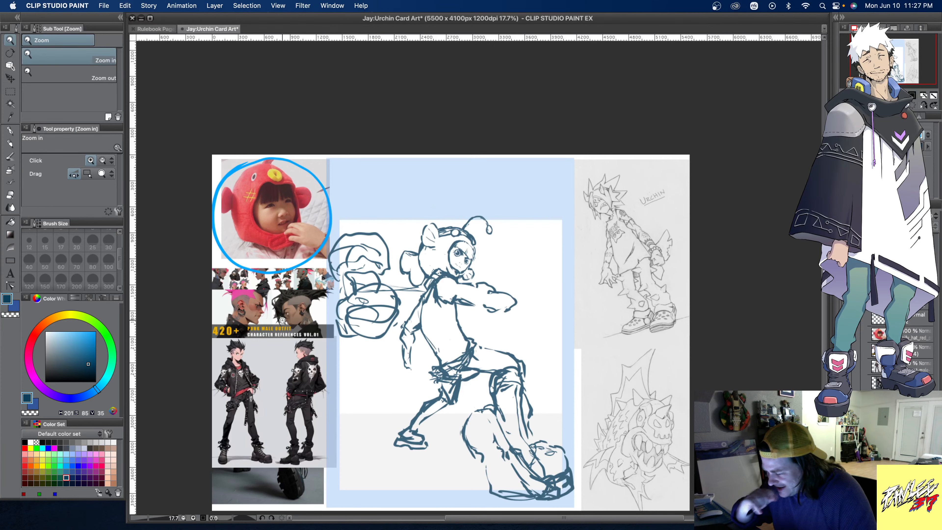
scroll(478, 247, "up", 1)
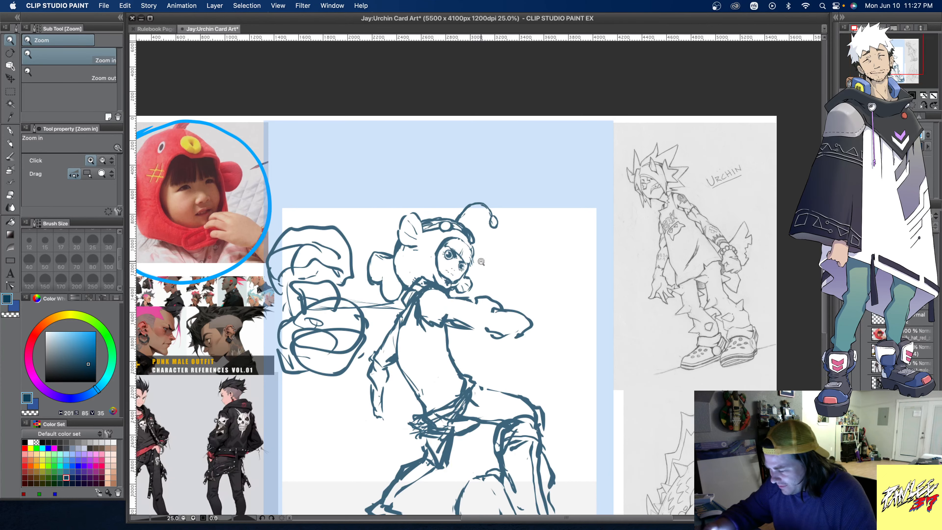
scroll(481, 259, "up", 1)
scroll(483, 262, "down", 1)
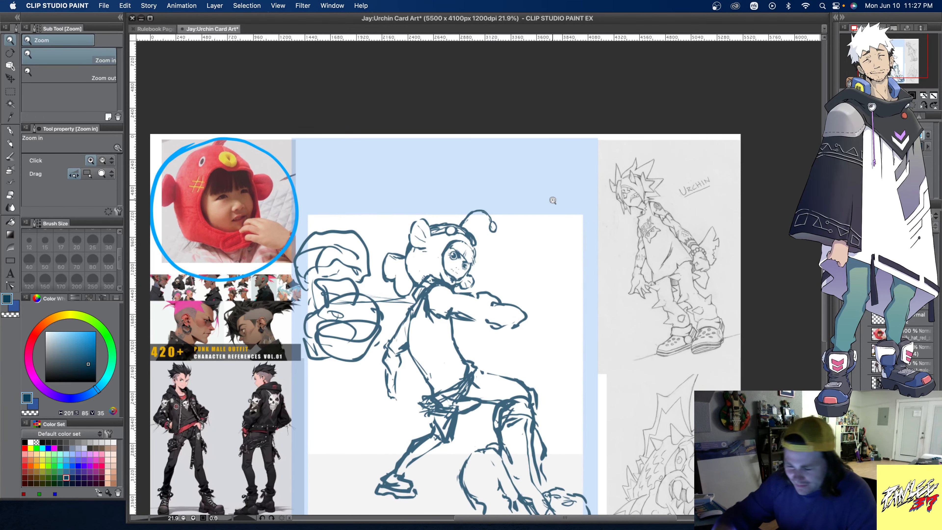
- Lasso the facial features and transform them, rotating and nudging them slightly within the face opening
left_click(10, 90)
left_click(66, 99)
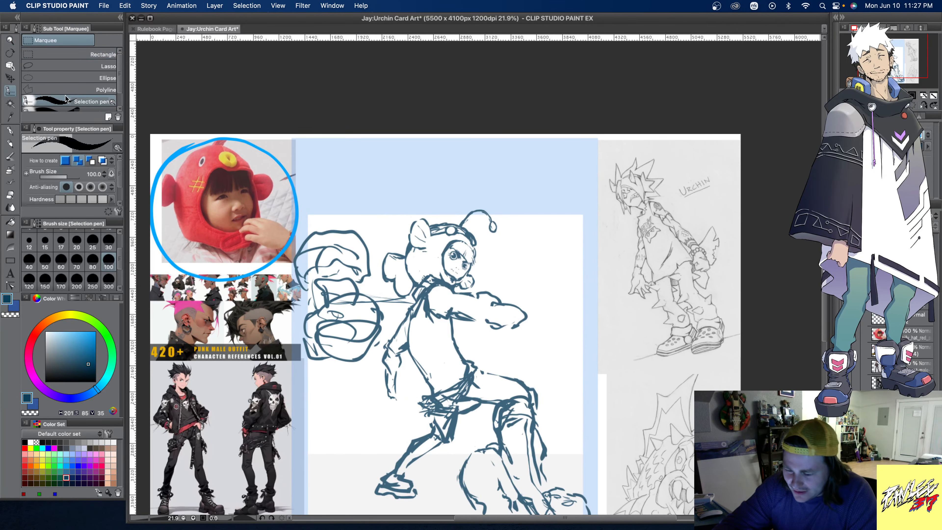
left_click(74, 67)
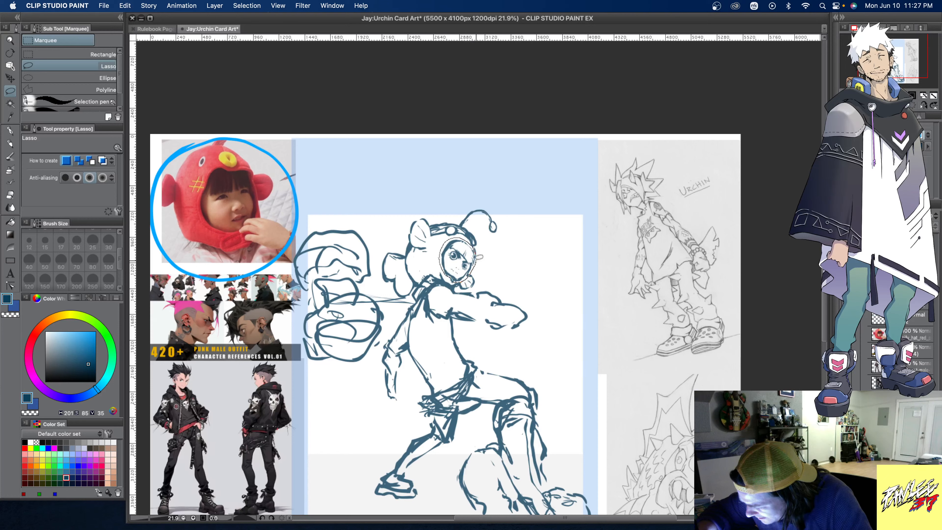
key("super+t")
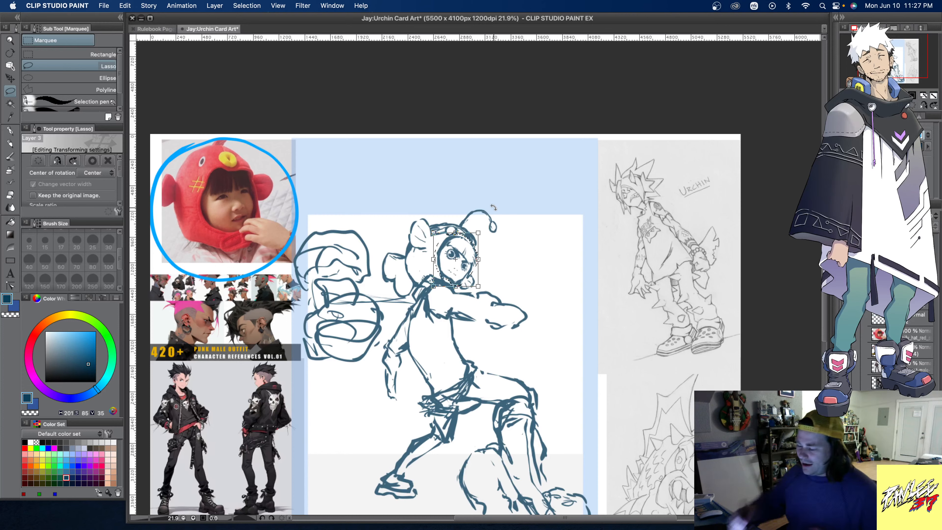
left_click_drag(452, 283, 455, 284)
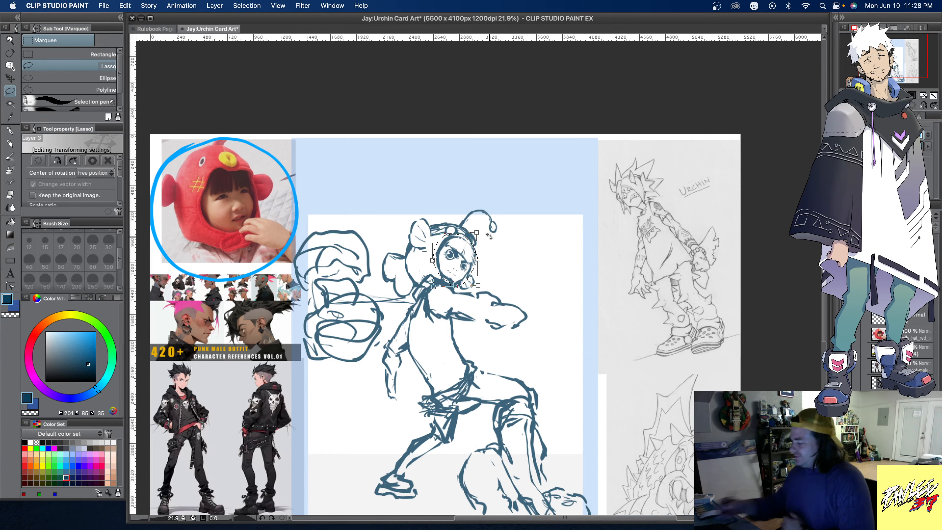
key("super+d")
left_click(514, 209)
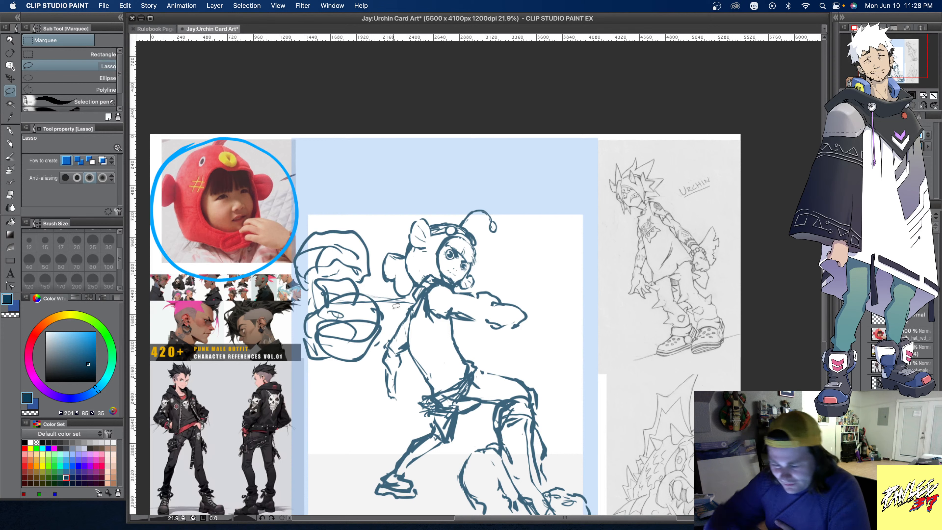
- Set the Smooth brush to size 100 and clear the curled antenna from the top of the fish hat
key("b")
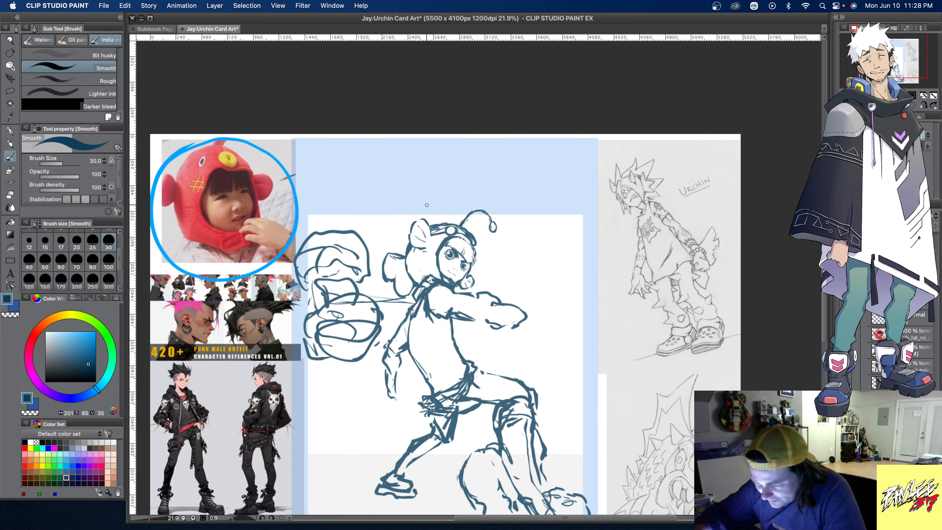
left_click(109, 262)
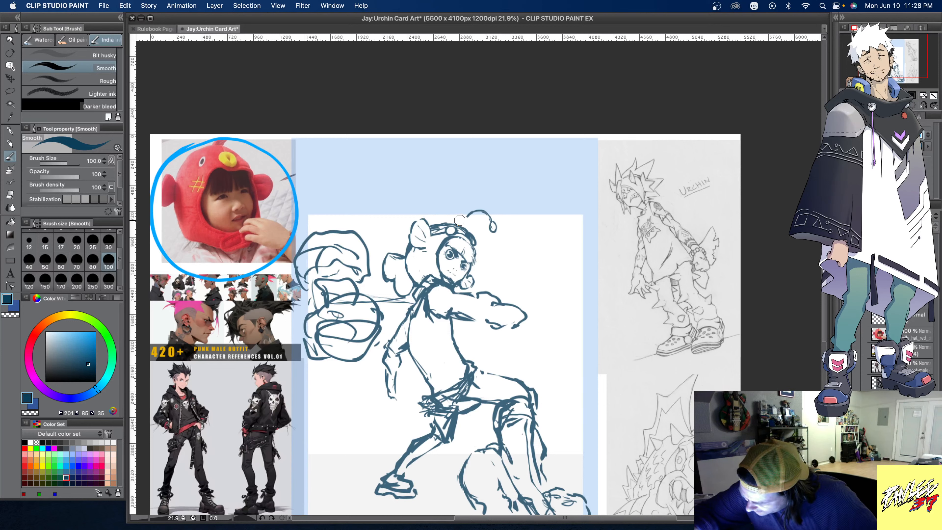
key("super+z")
key("super+z")
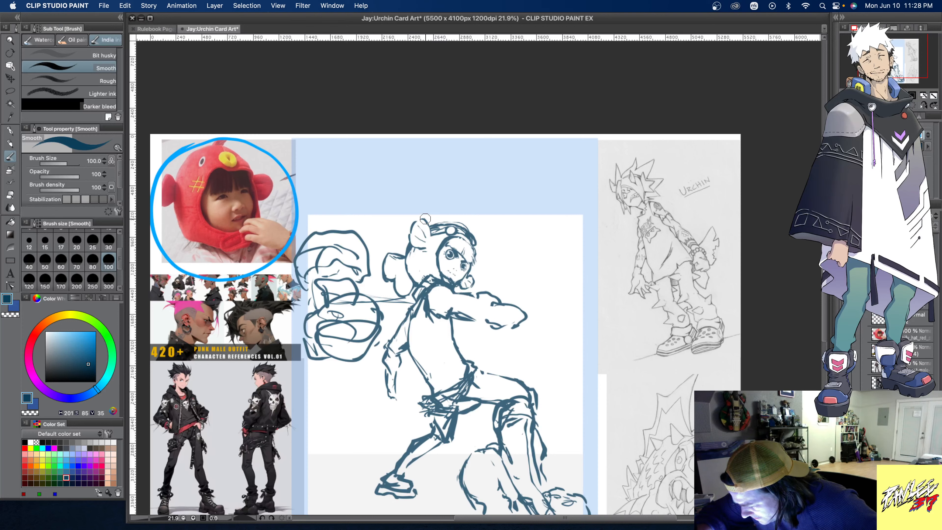
mouse_move(425, 215)
left_mouse_down()
mouse_move(443, 204)
mouse_move(458, 210)
mouse_move(447, 204)
mouse_move(463, 207)
mouse_move(467, 222)
mouse_move(454, 199)
mouse_move(424, 218)
left_mouse_up()
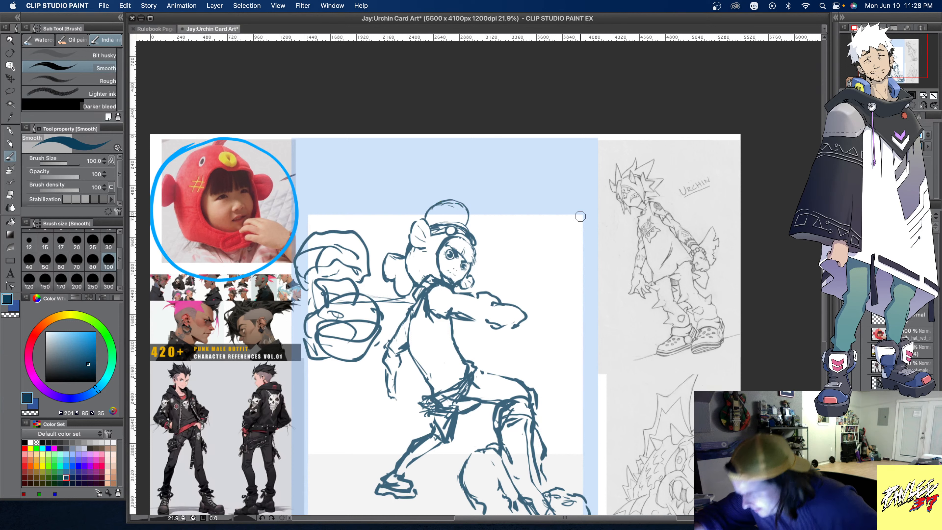
key("super+z")
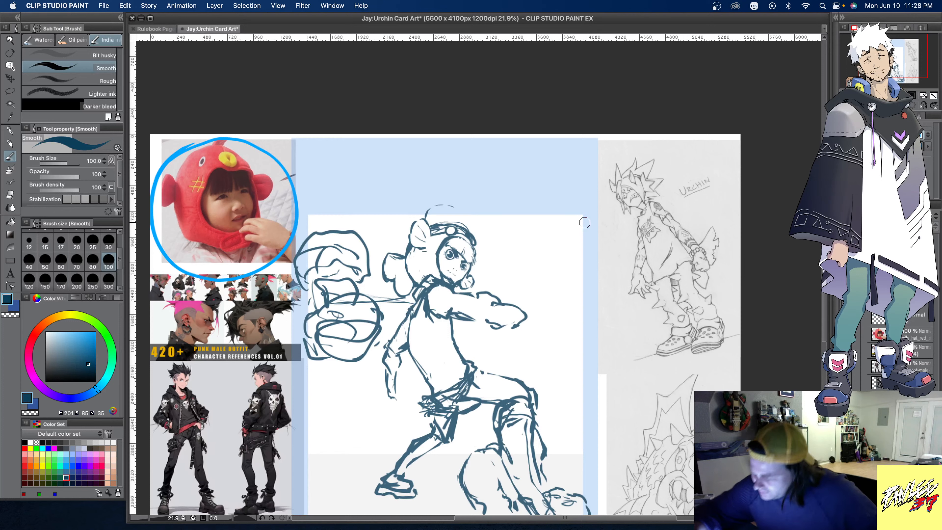
key("super+z")
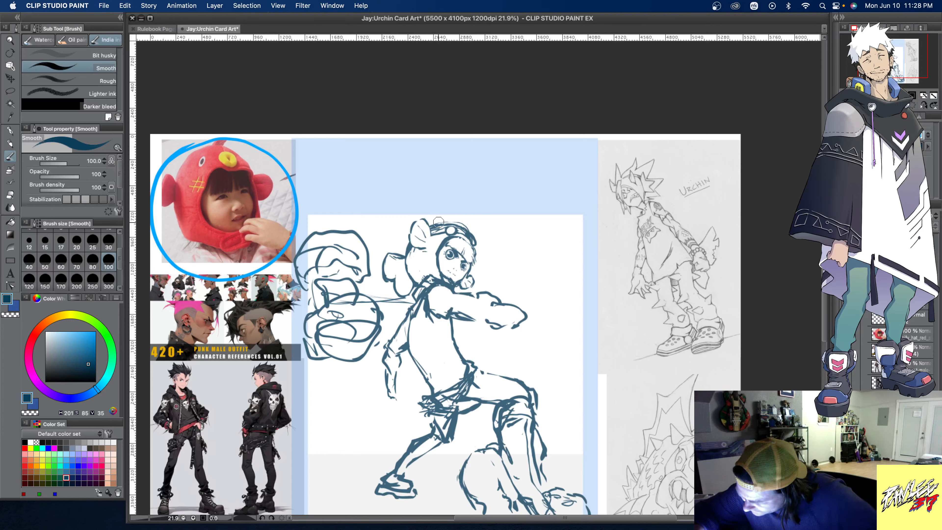
- Draw a rounded fin on the crown of the fish hat and clean up the belt line at the waist
mouse_move(433, 219)
left_mouse_down()
mouse_move(447, 201)
mouse_move(466, 223)
left_mouse_up()
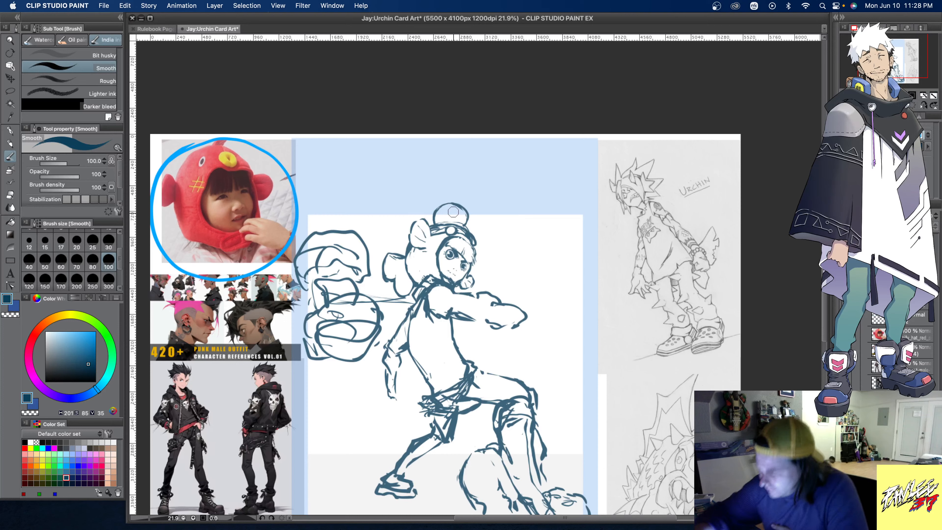
mouse_move(455, 222)
left_mouse_down()
mouse_move(454, 210)
mouse_move(434, 224)
left_mouse_up()
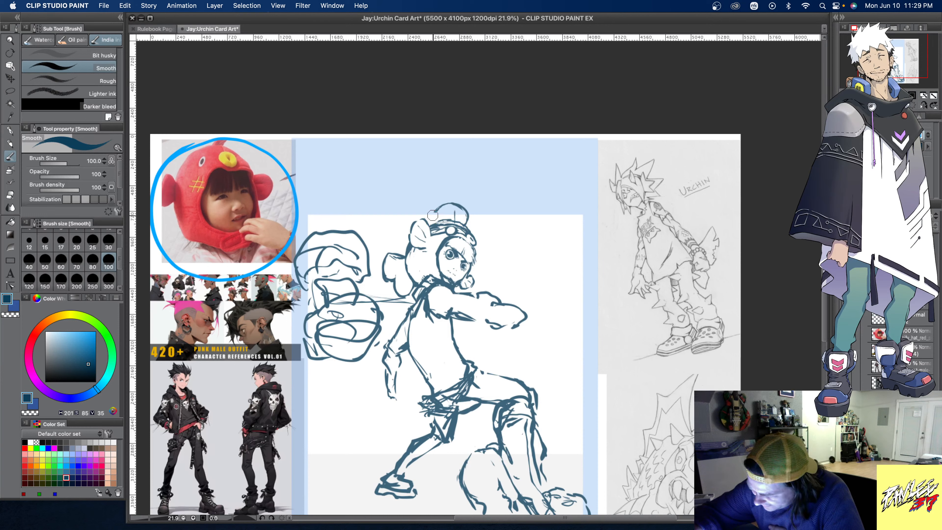
key("super+z")
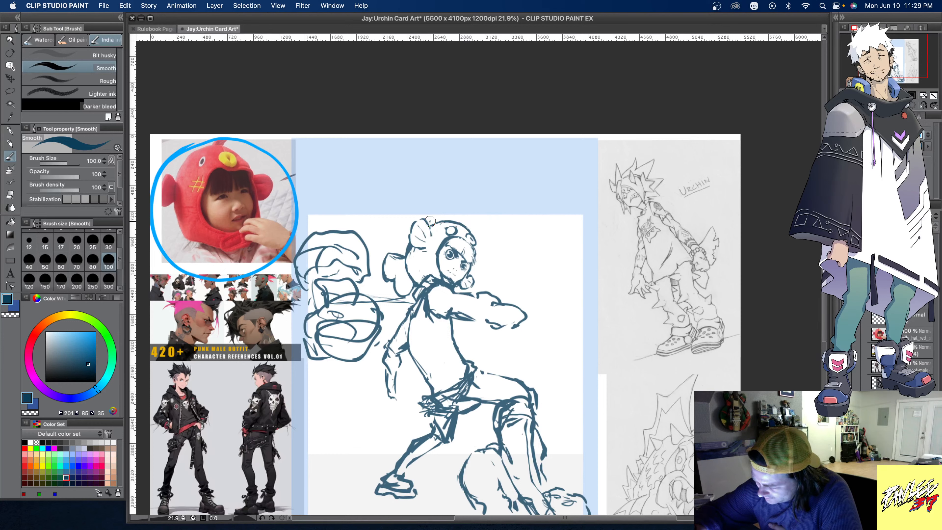
mouse_move(429, 219)
left_mouse_down()
mouse_move(452, 209)
mouse_move(463, 215)
mouse_move(455, 205)
mouse_move(431, 215)
mouse_move(450, 205)
mouse_move(465, 222)
left_mouse_up()
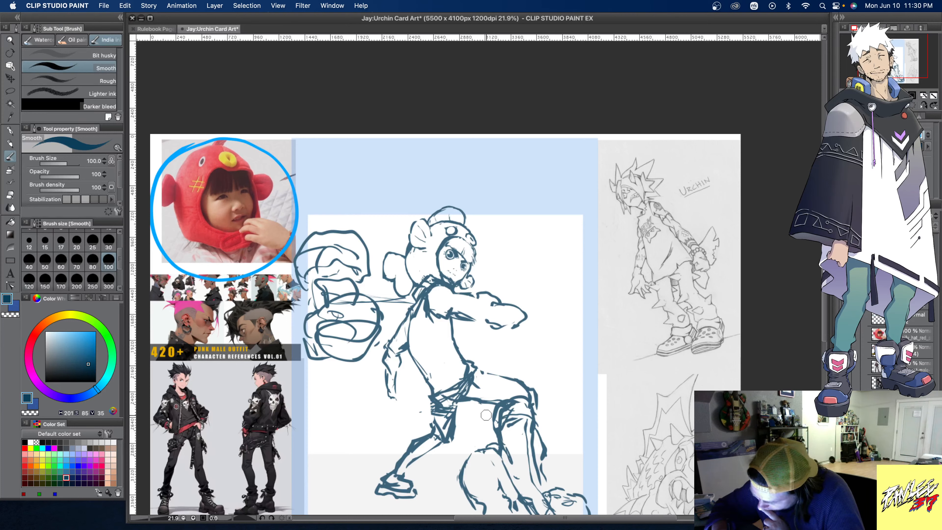
mouse_move(446, 401)
left_mouse_down()
mouse_move(427, 419)
mouse_move(452, 410)
mouse_move(437, 415)
mouse_move(434, 403)
mouse_move(465, 401)
mouse_move(455, 419)
mouse_move(477, 393)
mouse_move(435, 392)
mouse_move(460, 387)
left_mouse_up()
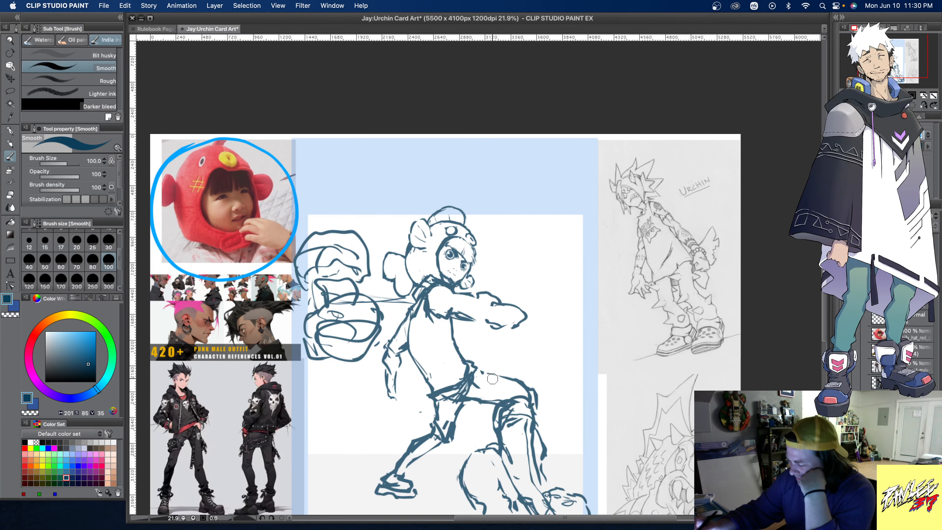
- Sketch the extended arm's forearm bent upward from the elbow, ending in a hand with index and little fingers raised
scroll(492, 378, "down", 3)
scroll(445, 297, "down", 1)
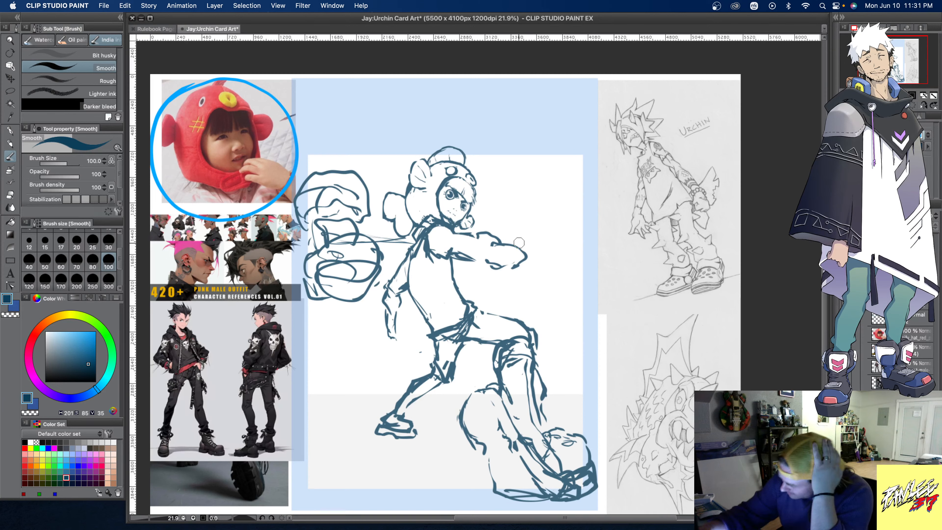
mouse_move(505, 243)
left_mouse_down()
mouse_move(510, 230)
mouse_move(528, 233)
mouse_move(507, 225)
mouse_move(513, 186)
mouse_move(533, 231)
mouse_move(518, 258)
mouse_move(499, 237)
mouse_move(519, 182)
left_mouse_up()
mouse_move(507, 217)
left_mouse_down()
mouse_move(520, 179)
mouse_move(500, 183)
mouse_move(503, 152)
mouse_move(517, 153)
mouse_move(523, 174)
mouse_move(518, 186)
mouse_move(488, 171)
mouse_move(503, 178)
mouse_move(506, 154)
left_mouse_up()
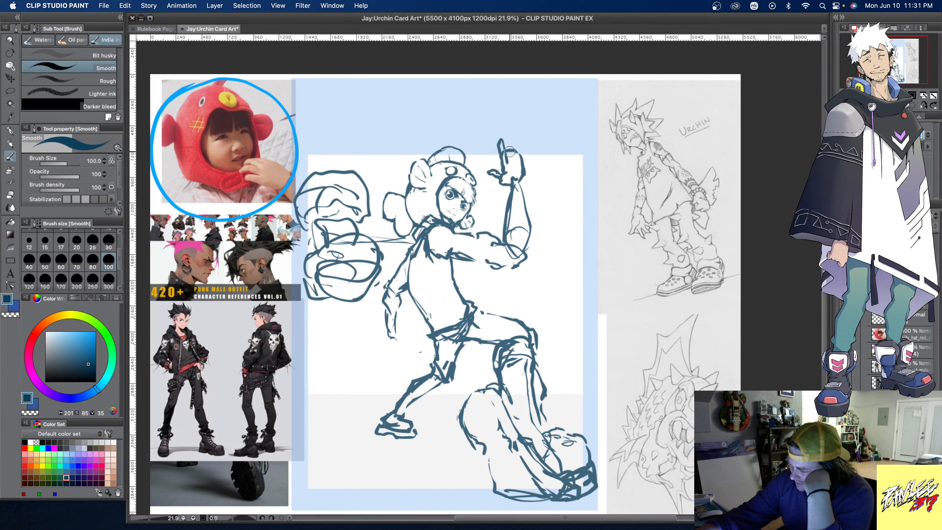
mouse_move(518, 163)
left_mouse_down()
mouse_move(519, 141)
mouse_move(523, 163)
left_mouse_up()
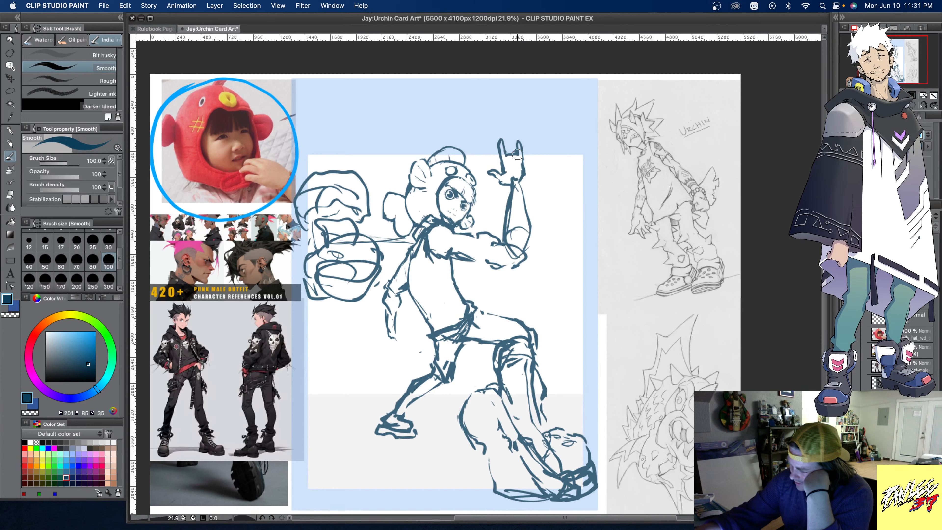
left_click_drag(506, 157, 516, 156)
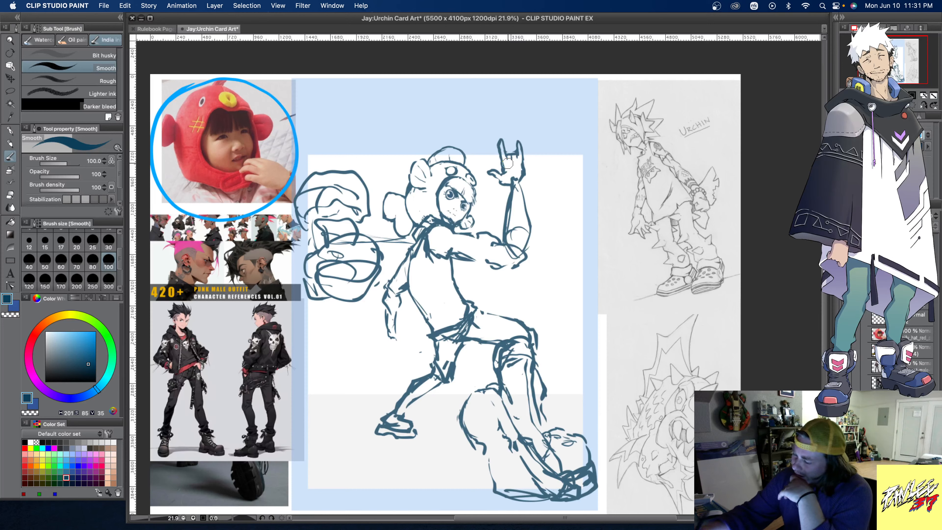
- Erase the raised forearm's lines and redraw both of its edges straighter between the wrist and elbow
mouse_move(513, 192)
left_mouse_down()
mouse_move(503, 226)
mouse_move(523, 186)
mouse_move(534, 237)
left_mouse_up()
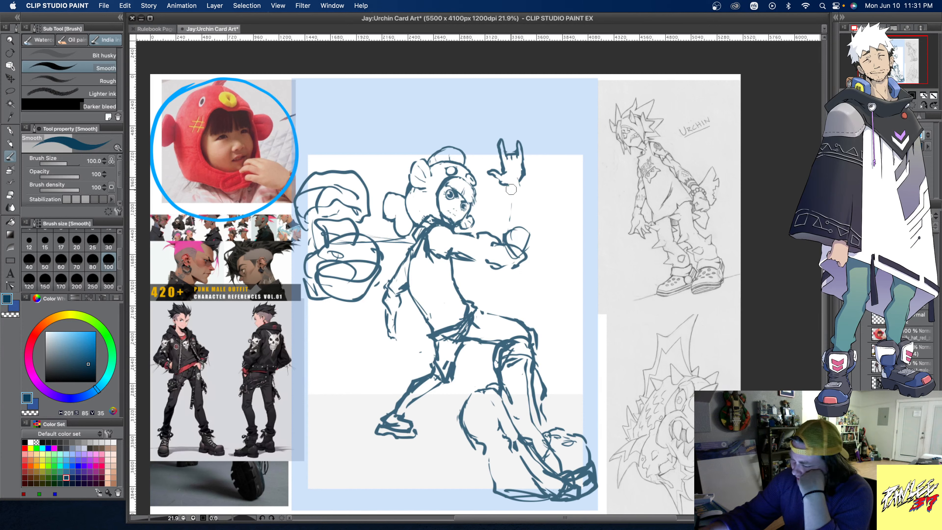
left_click_drag(507, 189, 508, 233)
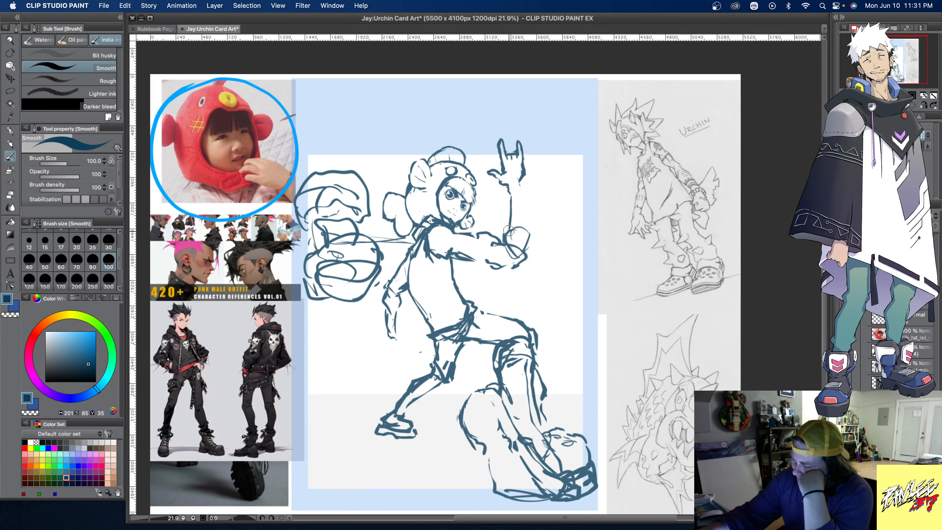
left_click_drag(521, 179, 521, 200)
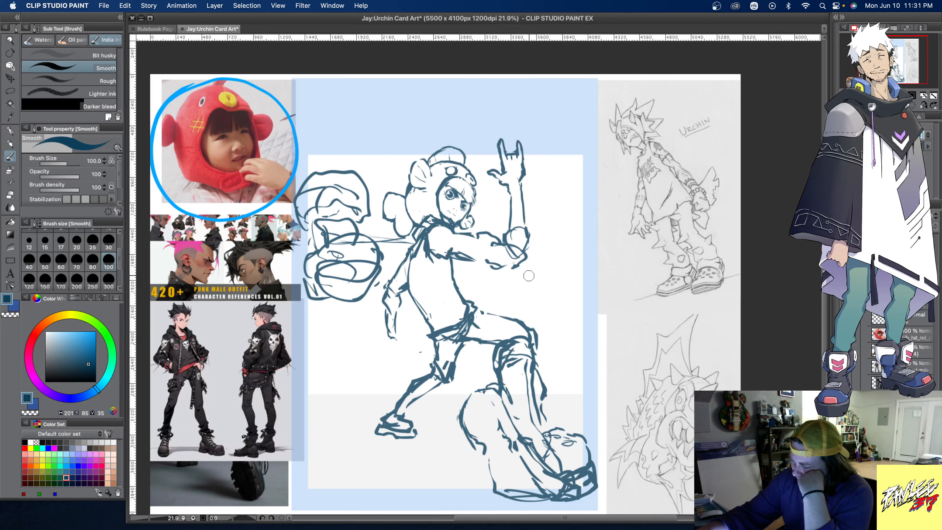
- Touch up the lowered hand and clear the rough fish-head sketches beside the figure
left_click_drag(396, 333, 400, 342)
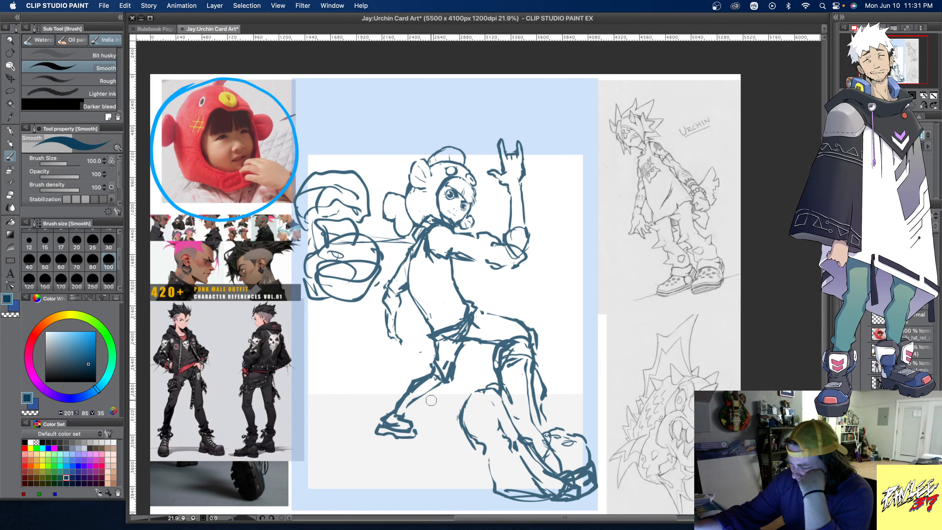
mouse_move(396, 237)
left_mouse_down()
mouse_move(371, 226)
mouse_move(373, 298)
mouse_move(362, 280)
mouse_move(366, 166)
mouse_move(344, 301)
mouse_move(328, 265)
mouse_move(320, 170)
mouse_move(297, 213)
mouse_move(301, 177)
mouse_move(366, 186)
mouse_move(335, 173)
mouse_move(326, 231)
left_mouse_up()
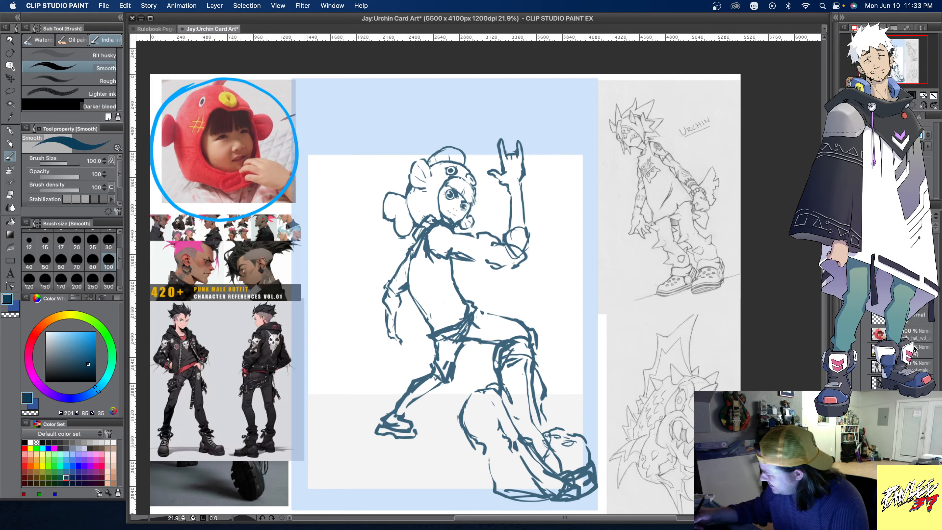
- Duplicate the sketch layer and draw a spiked fin in place of the rounded one on the fish hat's crown
right_click(890, 268)
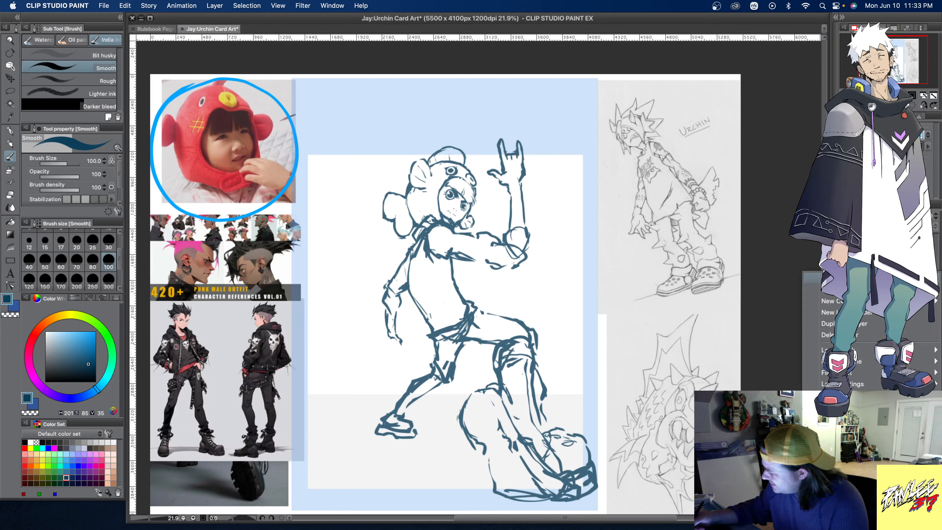
left_click(889, 323)
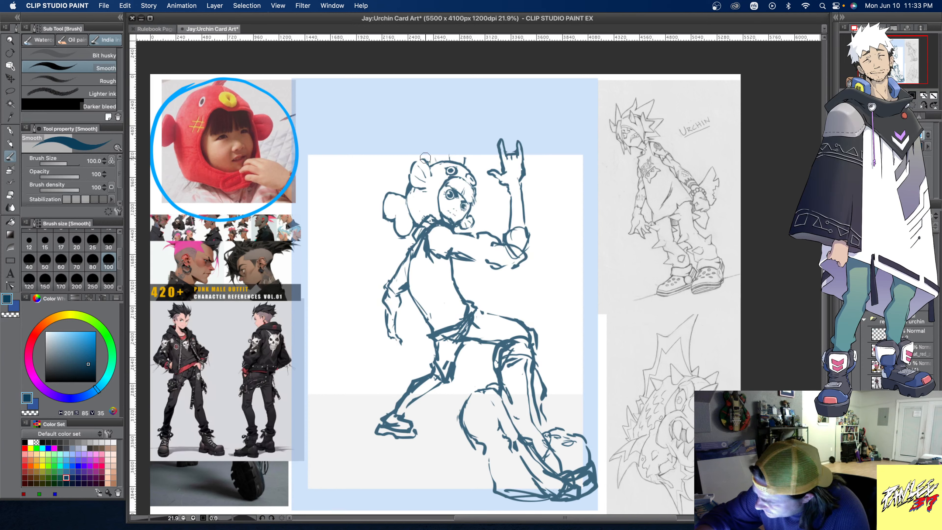
left_click_drag(425, 153, 469, 150)
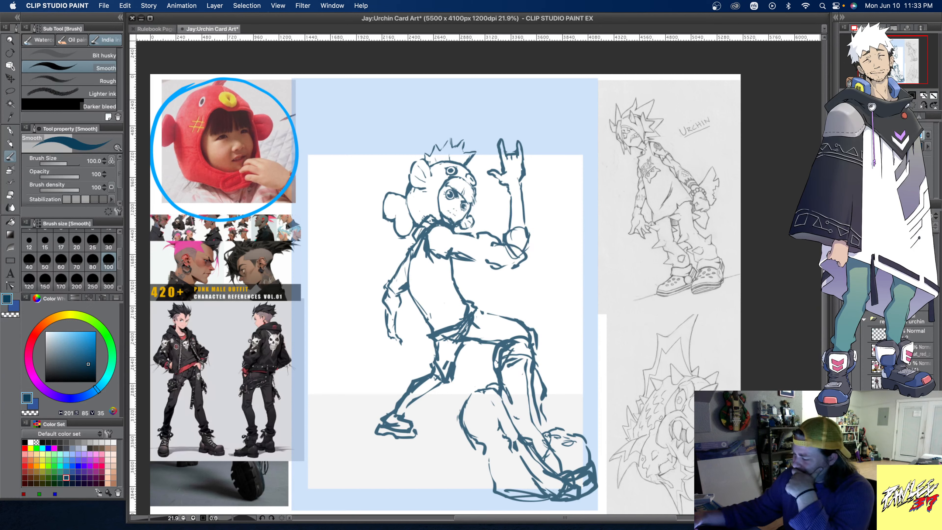
left_click_drag(426, 164, 474, 208)
- Compare the rounded and spiked hat fins by toggling the layers' visibility, leaving only the rounded version shown
left_click(845, 256)
left_click(845, 256)
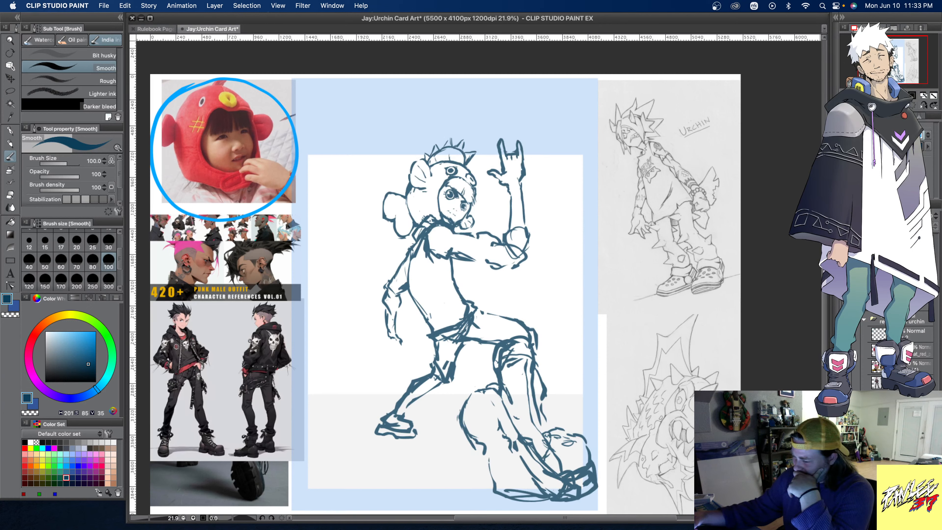
left_click(845, 256)
left_click(845, 256)
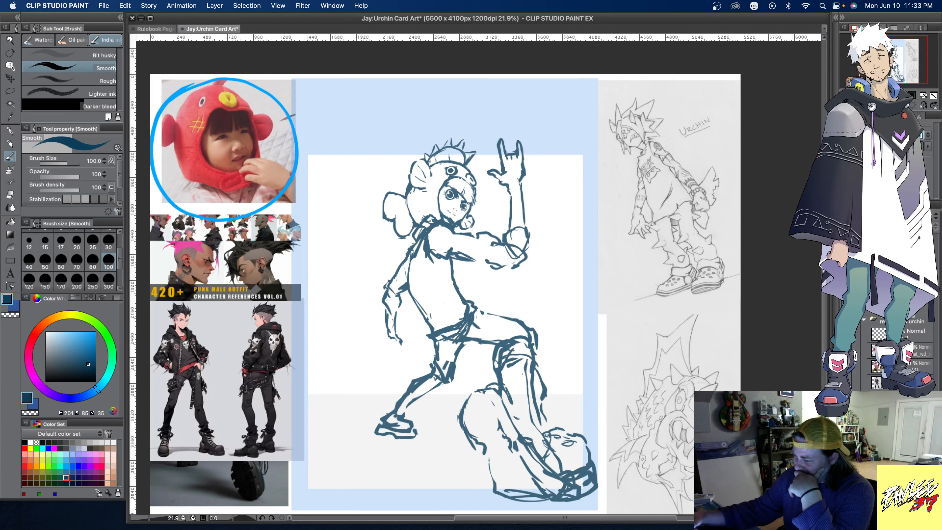
left_click(845, 256)
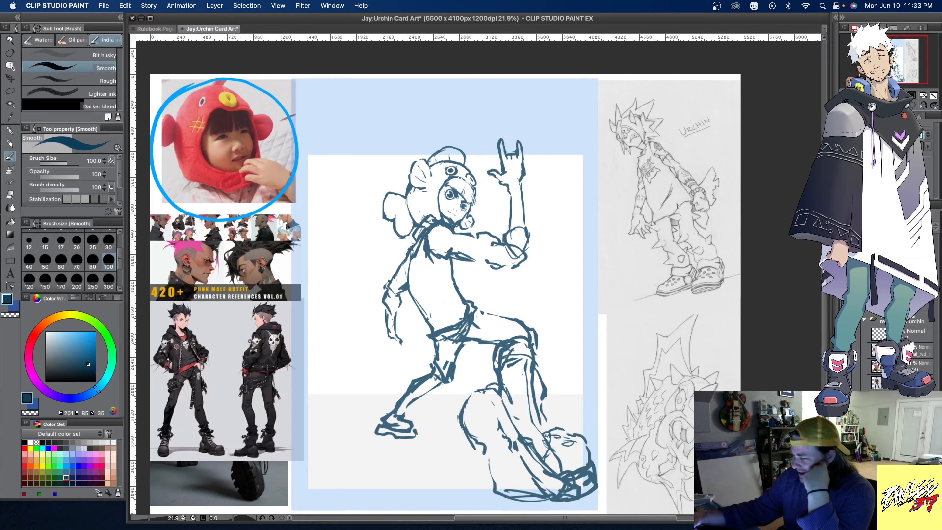
left_click(845, 256)
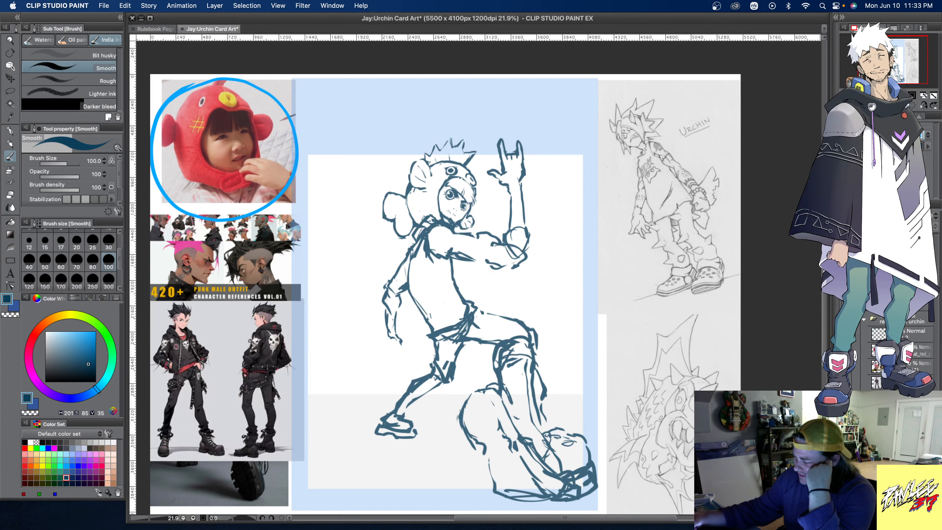
left_click(845, 272)
left_click(845, 256)
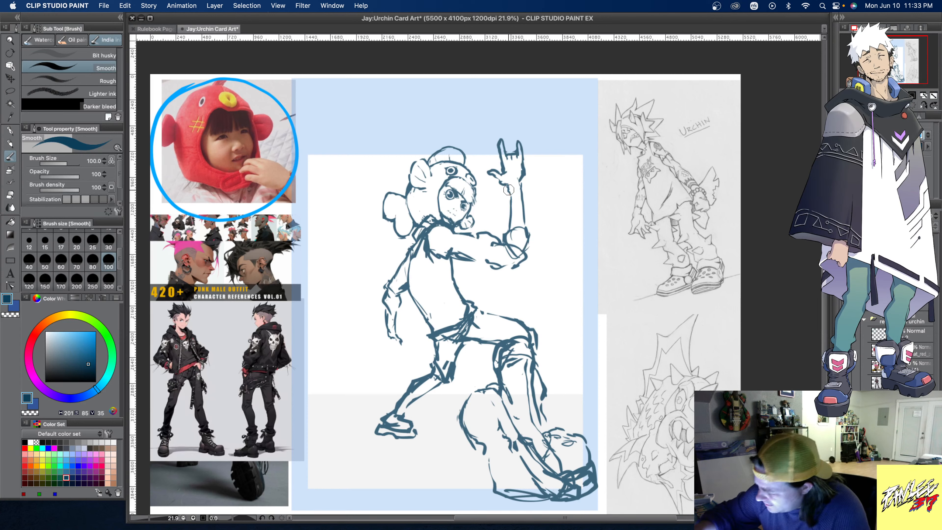
- Sketch a band with a knot and loose tails around the raised wrist, and a rounded pad over the elbow
mouse_move(507, 185)
left_mouse_down()
mouse_move(521, 180)
mouse_move(511, 201)
mouse_move(528, 191)
mouse_move(526, 213)
left_mouse_up()
mouse_move(526, 214)
left_mouse_down()
mouse_move(531, 192)
mouse_move(544, 206)
left_mouse_up()
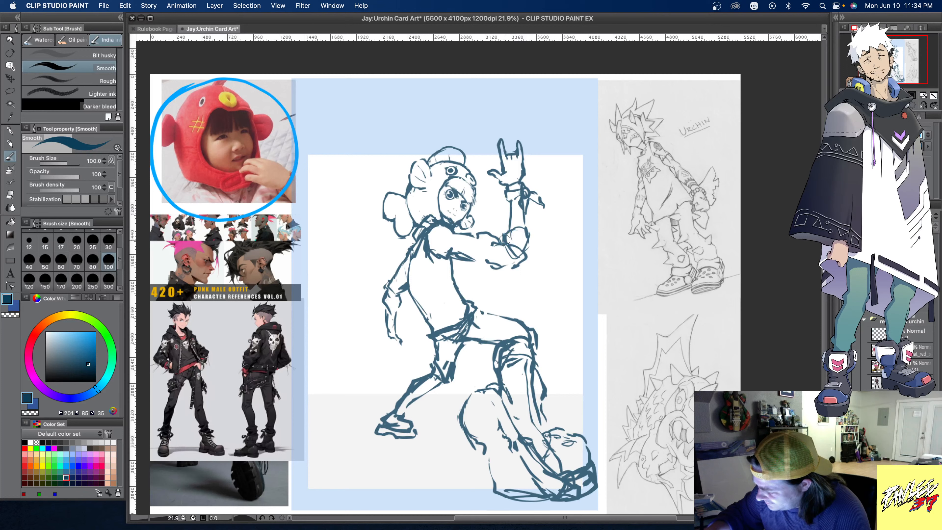
mouse_move(504, 240)
left_mouse_down()
mouse_move(515, 220)
mouse_move(537, 225)
mouse_move(539, 256)
mouse_move(525, 259)
left_mouse_up()
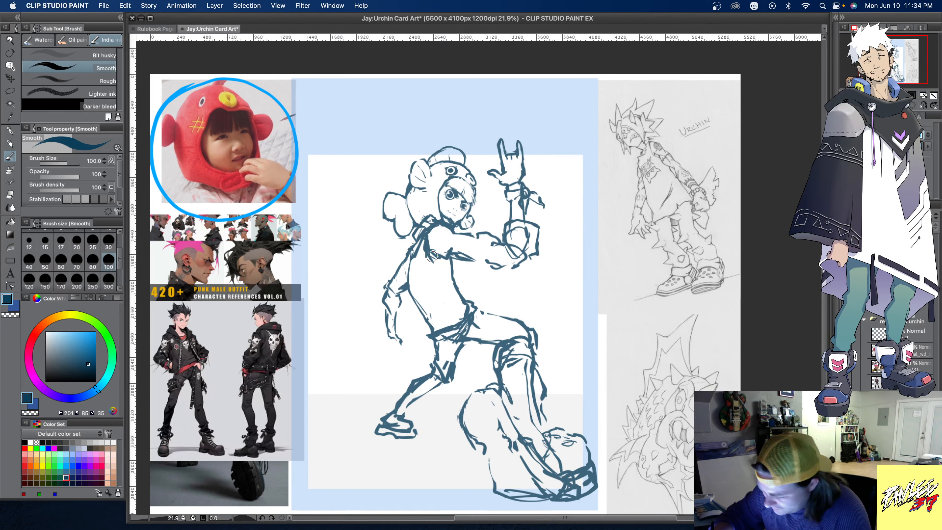
- Redraw the raised arm with smooth upper and lower contours and a squared cuff at the elbow, and add a pointed edge to the lowered arm's sleeve
mouse_move(436, 256)
left_mouse_down()
mouse_move(491, 276)
mouse_move(528, 267)
mouse_move(513, 279)
mouse_move(524, 262)
mouse_move(517, 248)
mouse_move(496, 233)
mouse_move(515, 252)
mouse_move(468, 234)
left_mouse_up()
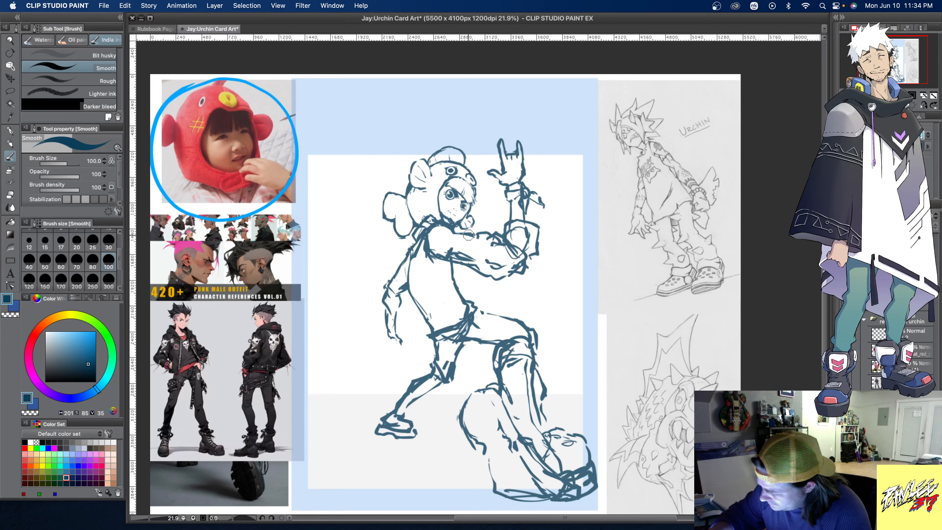
mouse_move(405, 259)
left_mouse_down()
mouse_move(386, 267)
mouse_move(395, 288)
mouse_move(390, 294)
mouse_move(391, 278)
mouse_move(380, 293)
mouse_move(410, 297)
left_mouse_up()
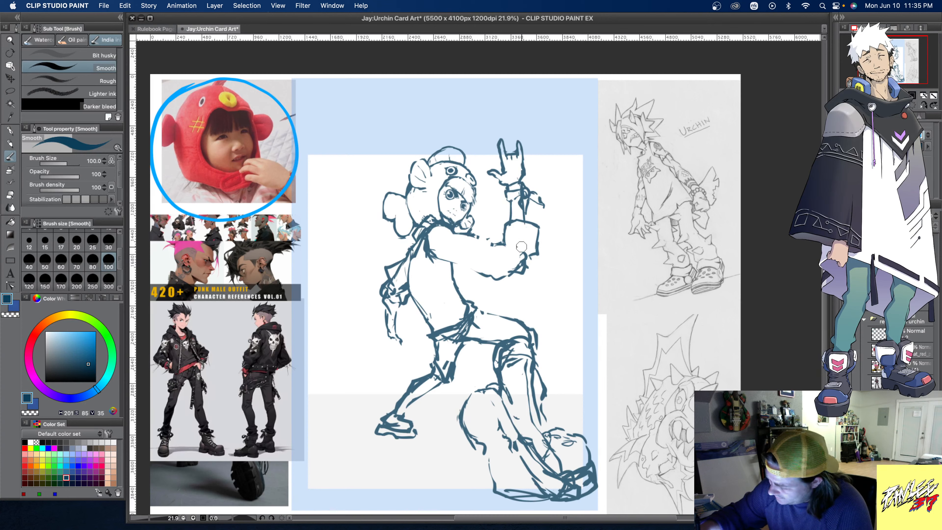
left_click_drag(525, 269, 518, 273)
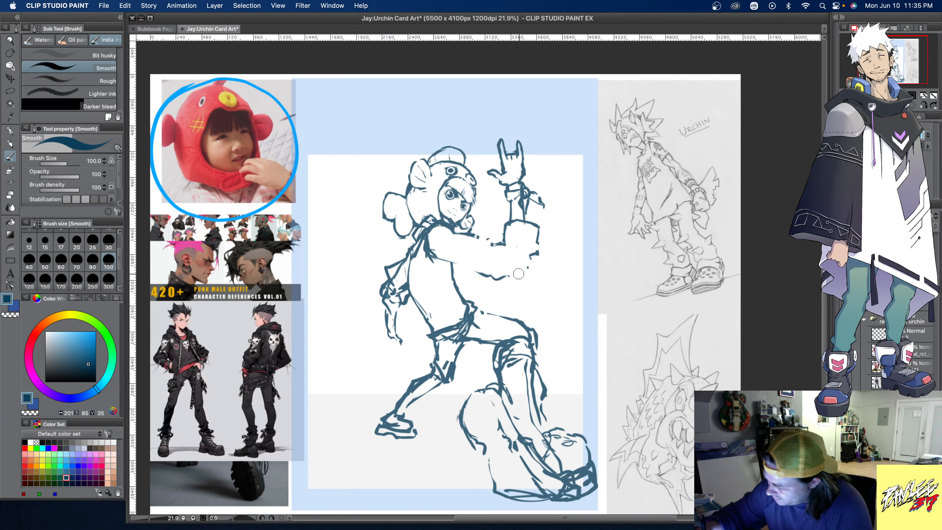
left_click_drag(439, 258, 523, 266)
left_click_drag(451, 235, 502, 244)
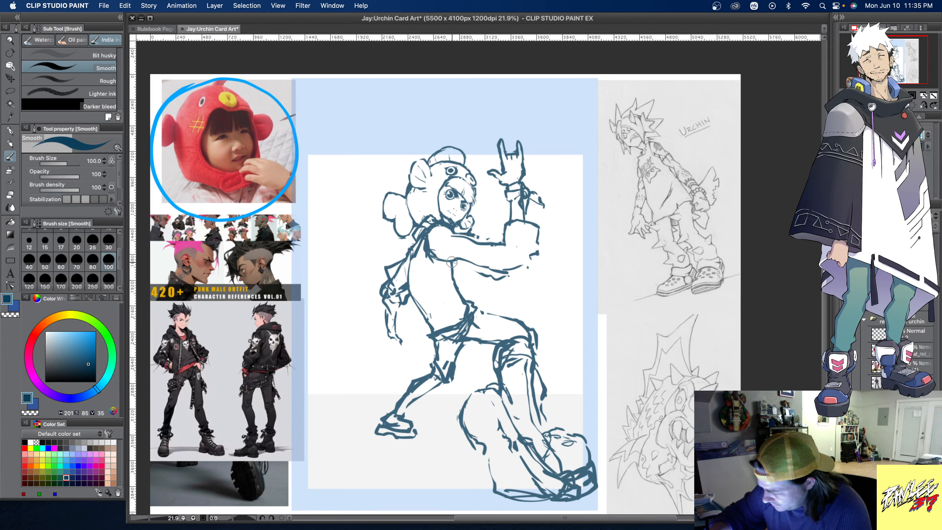
- Redraw the torso as a loose top that flares to a pointed front hem above the waist
mouse_move(451, 262)
left_mouse_down()
mouse_move(455, 292)
mouse_move(479, 295)
mouse_move(463, 319)
left_mouse_up()
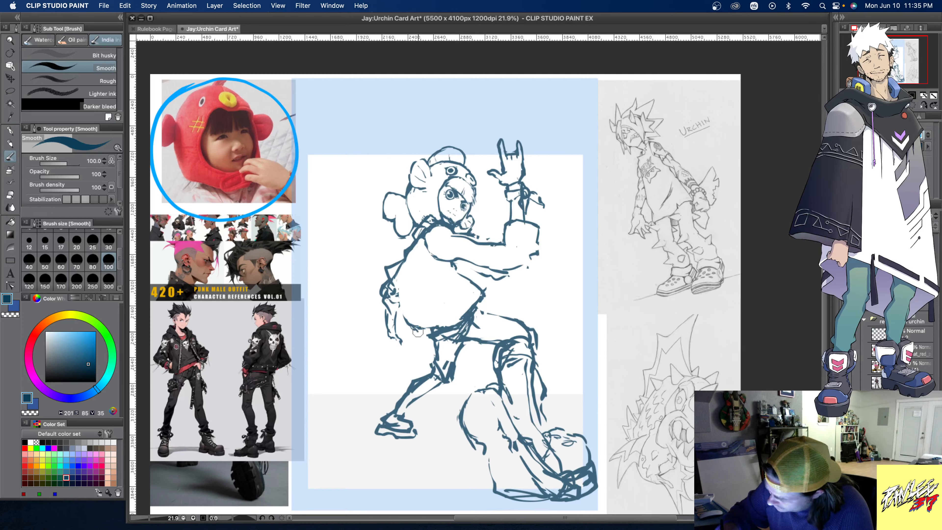
left_click_drag(435, 328, 489, 291)
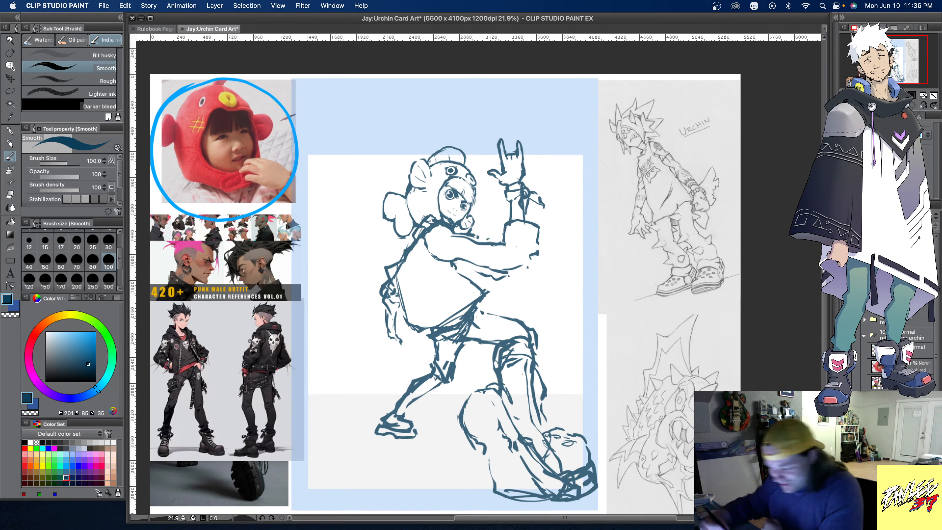
- Paint pink blush spots on the character's cheeks and restore the dark blue sketch colour
left_click(24, 453)
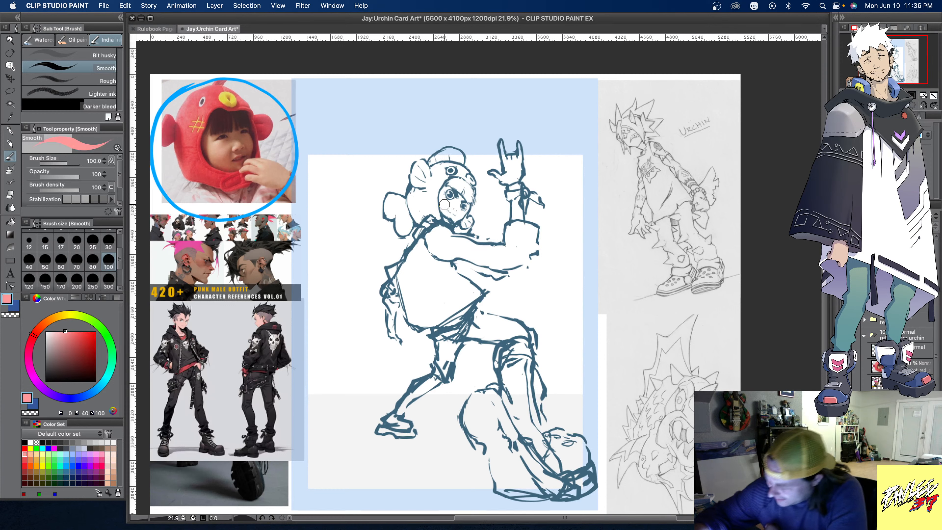
left_click_drag(442, 202, 442, 202)
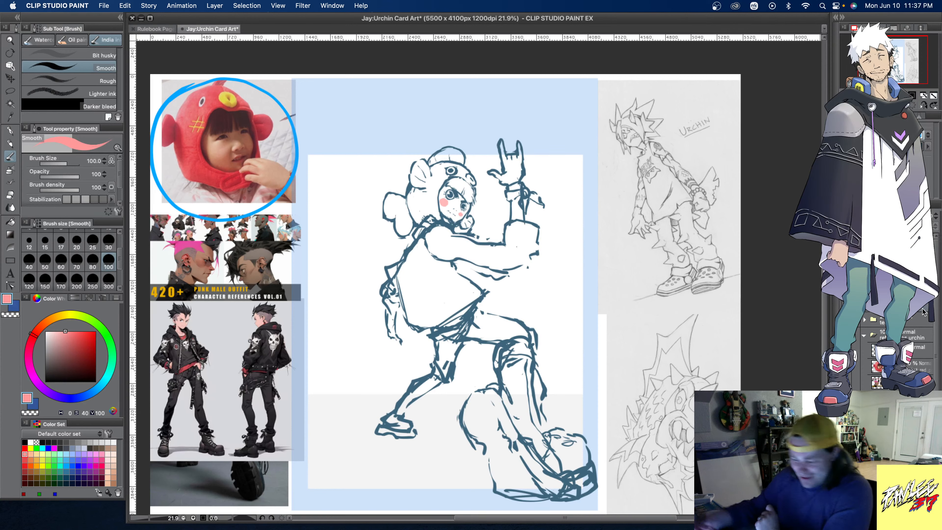
left_click(66, 477)
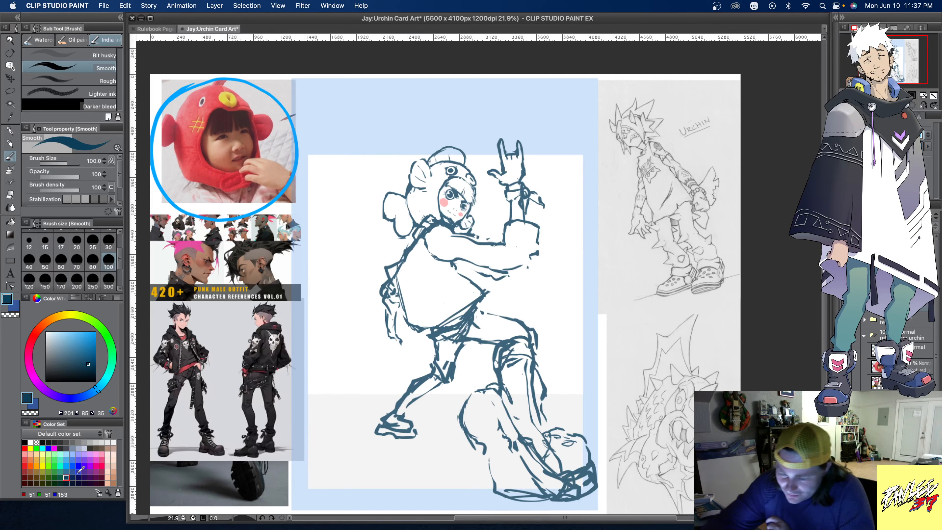
- Lasso the raised hand's fingers, transform them to be slightly shorter, and clear the selection
left_click(10, 91)
mouse_move(531, 159)
left_mouse_down()
mouse_move(506, 165)
mouse_move(492, 141)
mouse_move(526, 164)
left_mouse_up()
left_click(536, 179)
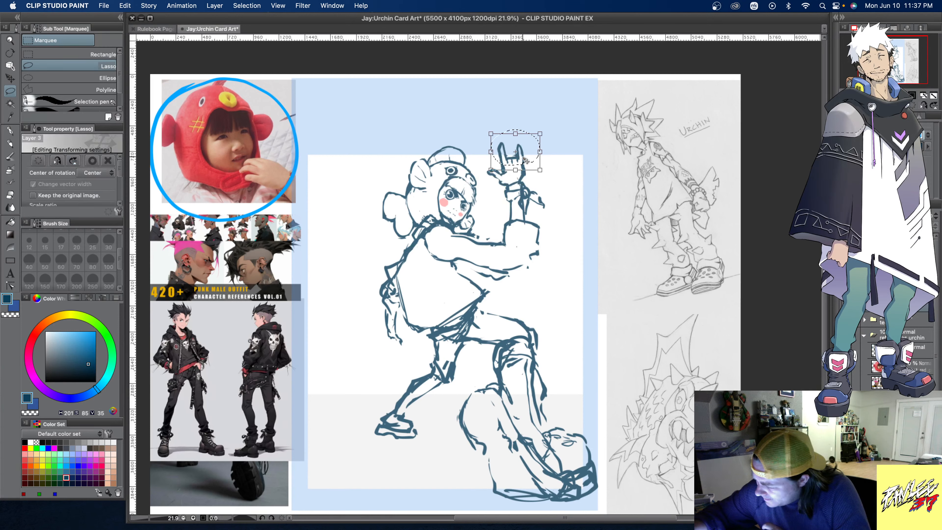
left_click_drag(525, 161, 523, 161)
key("super+d")
left_click(525, 212)
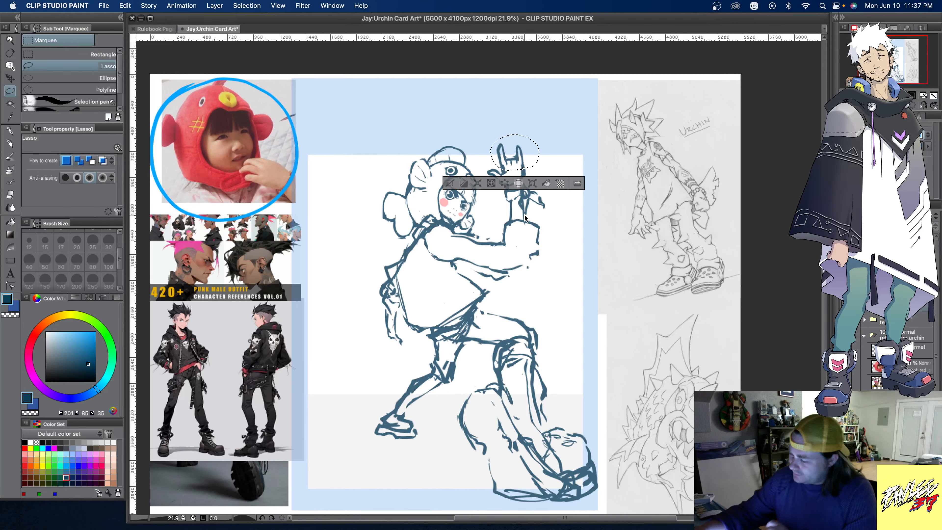
left_click(449, 183)
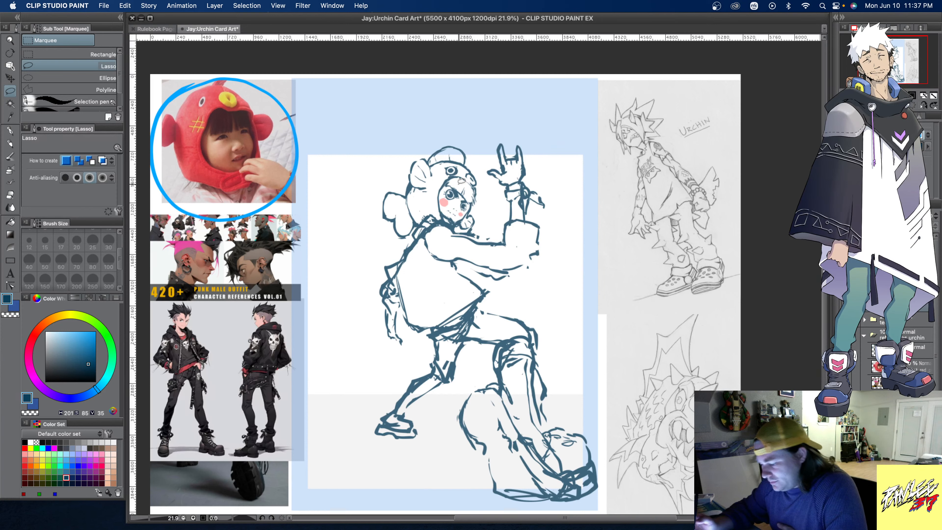
- Sketch a loose fabric flap beside the front shin and a knotted tie around the rear ankle
left_click(7, 159)
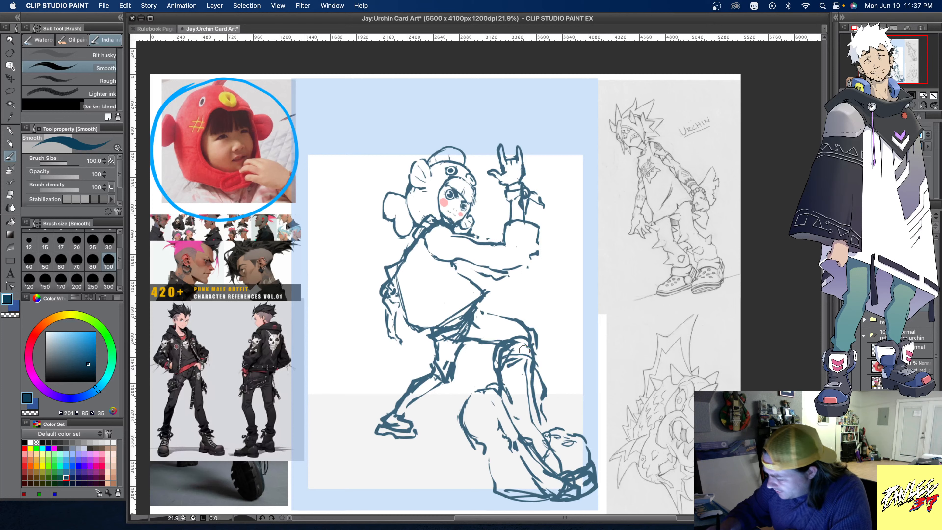
mouse_move(524, 351)
left_mouse_down()
mouse_move(548, 374)
mouse_move(550, 397)
left_mouse_up()
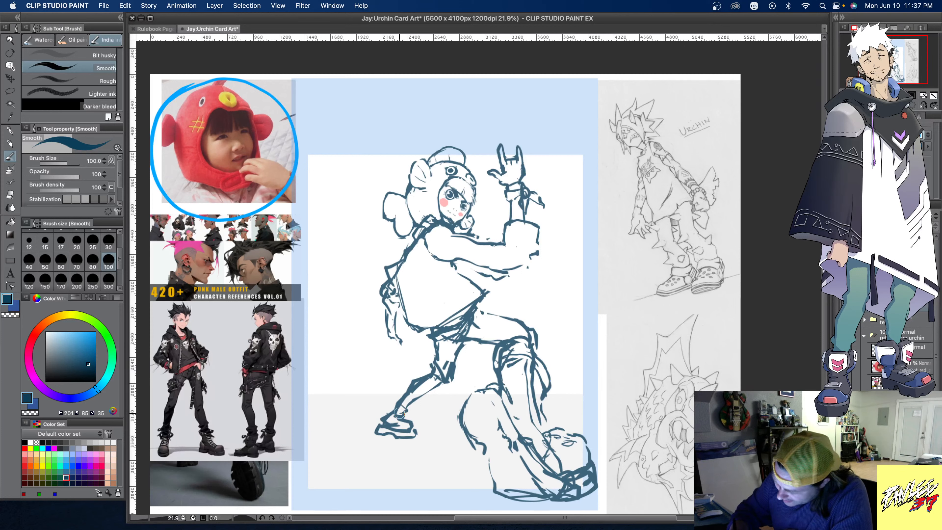
mouse_move(400, 411)
left_mouse_down()
mouse_move(406, 416)
mouse_move(396, 403)
mouse_move(402, 419)
mouse_move(419, 422)
mouse_move(408, 406)
mouse_move(403, 414)
mouse_move(394, 386)
mouse_move(396, 400)
left_mouse_up()
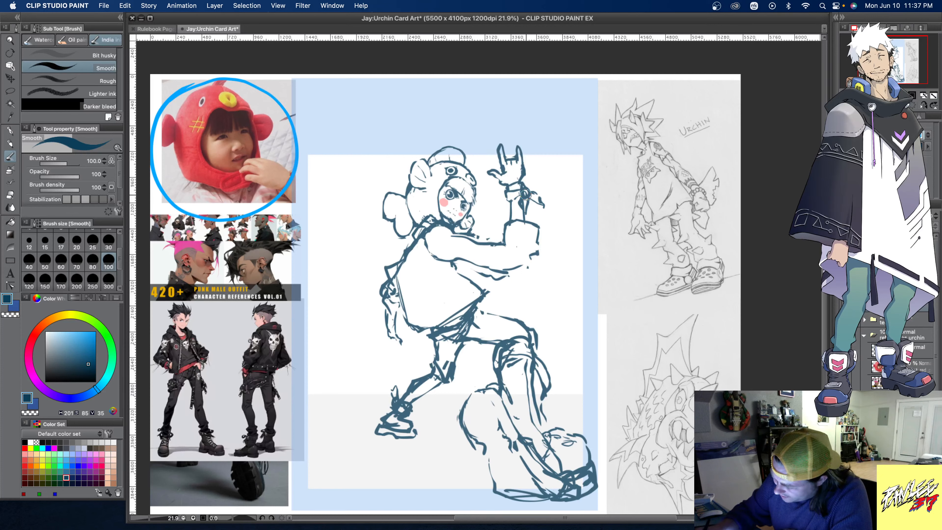
mouse_move(391, 409)
left_mouse_down()
mouse_move(380, 399)
mouse_move(412, 410)
left_mouse_up()
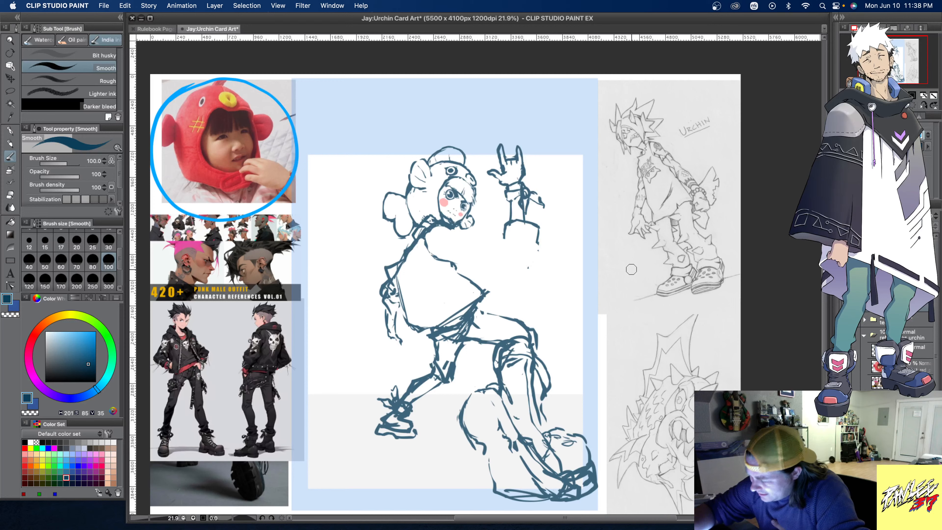
- Sketch the raised arm's contours anew from shoulder to elbow, and undo the last few strokes
left_click_drag(454, 235, 499, 249)
mouse_move(460, 260)
left_mouse_down()
mouse_move(505, 264)
mouse_move(502, 249)
mouse_move(496, 269)
mouse_move(512, 269)
left_mouse_up()
left_click_drag(518, 268, 523, 267)
left_click_drag(442, 260, 488, 264)
mouse_move(453, 238)
left_mouse_down()
mouse_move(499, 256)
mouse_move(507, 272)
mouse_move(534, 264)
mouse_move(482, 245)
left_mouse_up()
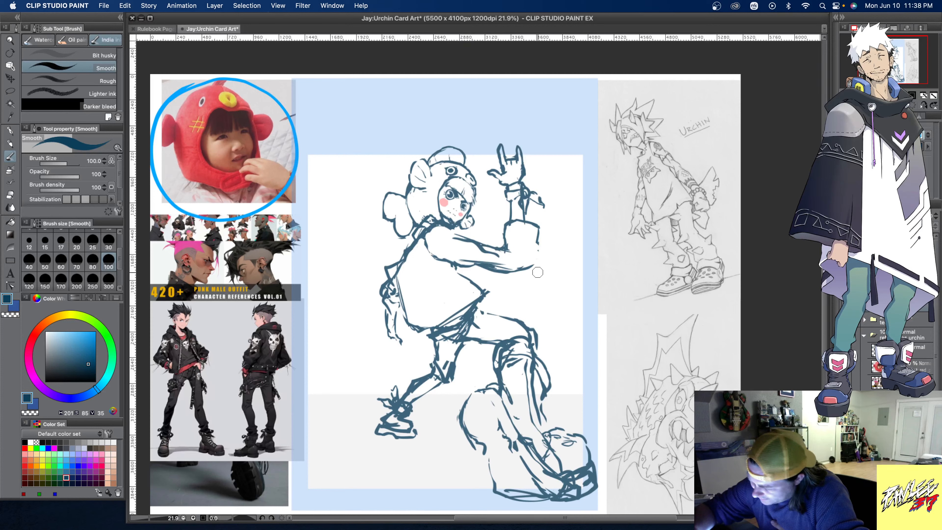
key("super+z")
key("super+z")
key("super+z")
key("super+z")
key("super+z")
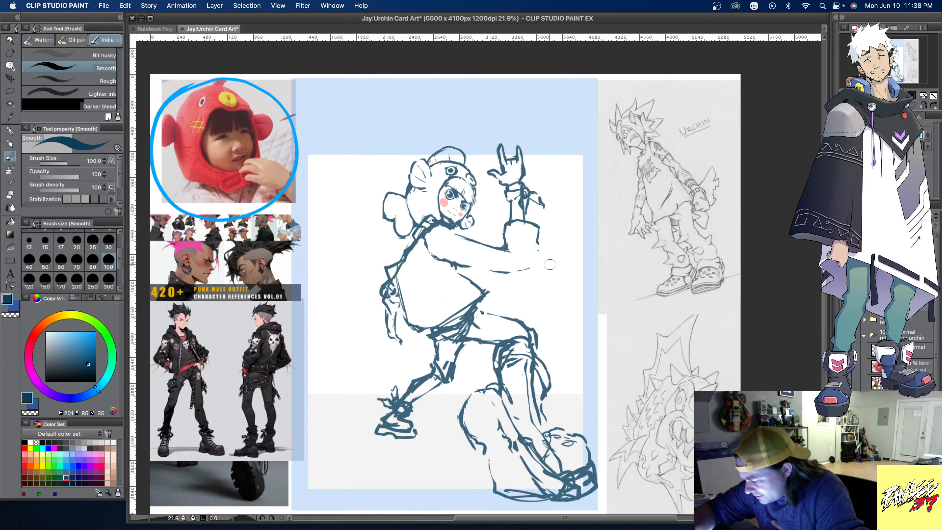
key("super+z")
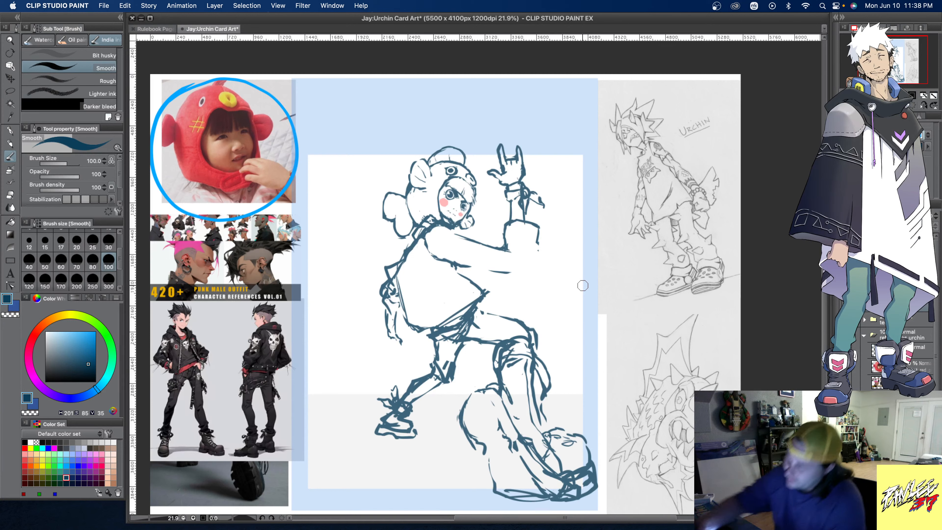
- Complete the arm's lower contour, replace the squared cuff with an angular elbow pad, and clean up the arm's upper line
mouse_move(467, 261)
left_mouse_down()
mouse_move(536, 266)
mouse_move(523, 227)
left_mouse_up()
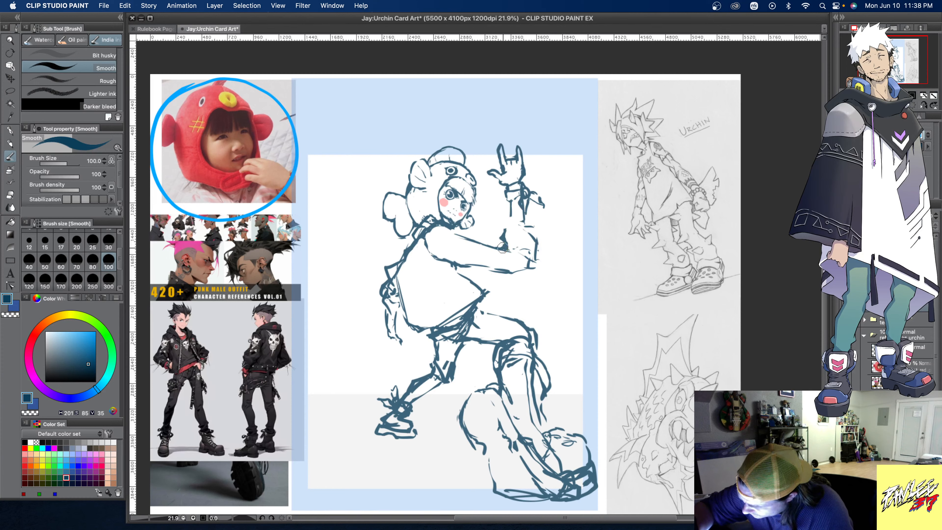
mouse_move(528, 228)
left_mouse_down()
mouse_move(548, 241)
mouse_move(540, 260)
left_mouse_up()
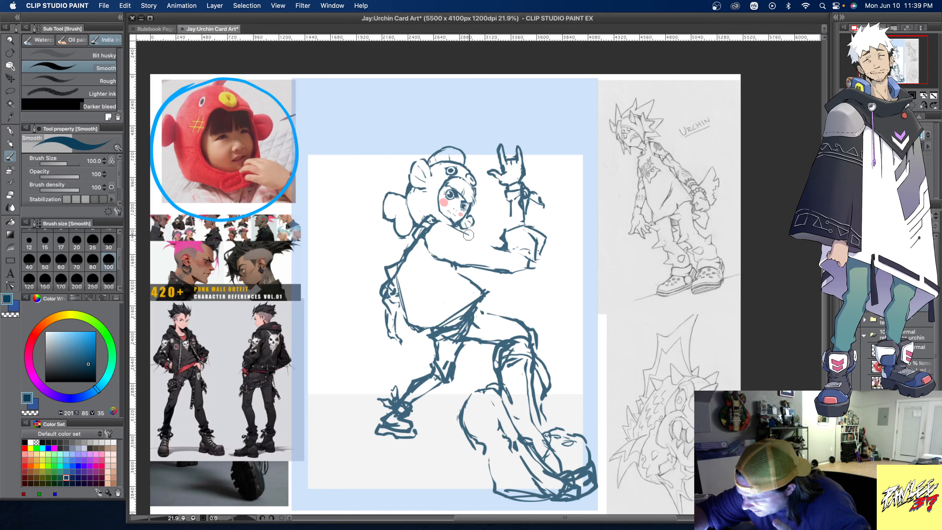
left_click_drag(468, 235, 507, 250)
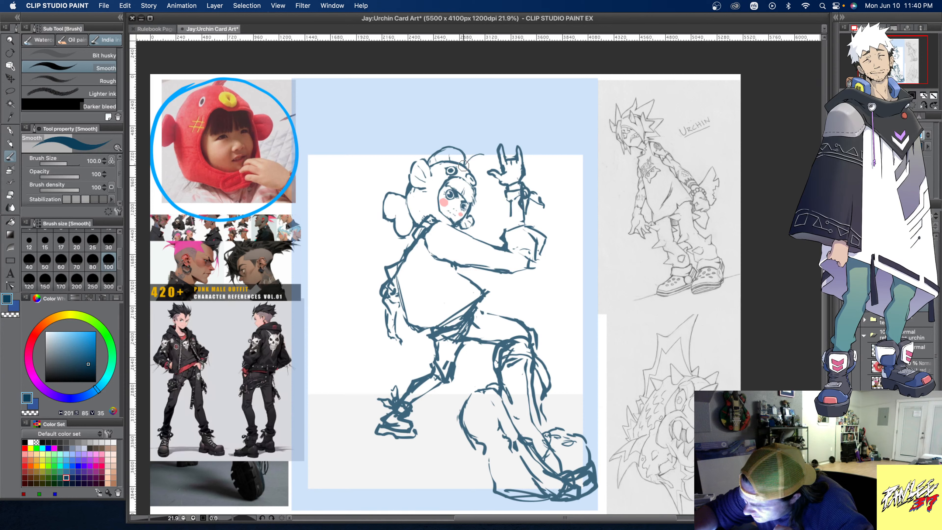
- Draw a curved ball-tipped lure on the fish hat's forehead and a skull-like emblem on the back of the top
mouse_move(467, 159)
left_mouse_down()
mouse_move(489, 151)
mouse_move(484, 159)
left_mouse_up()
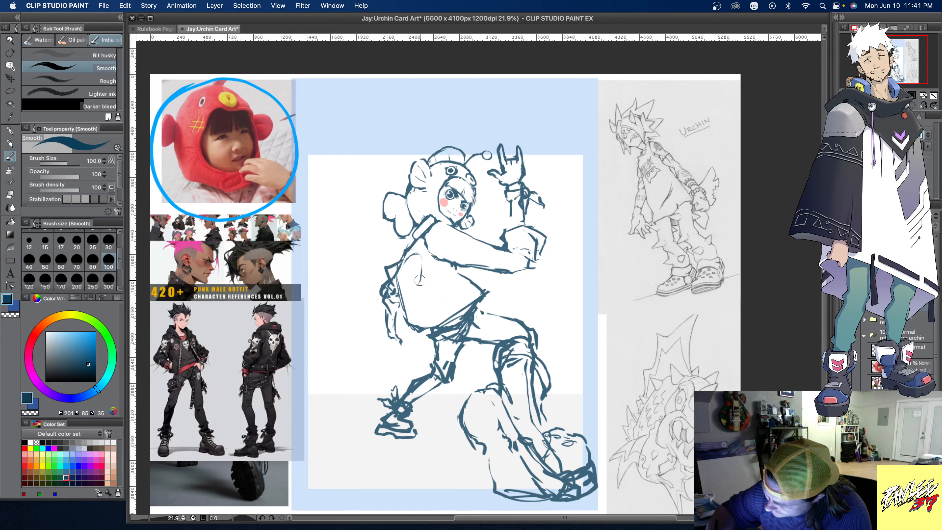
left_click_drag(421, 257, 401, 266)
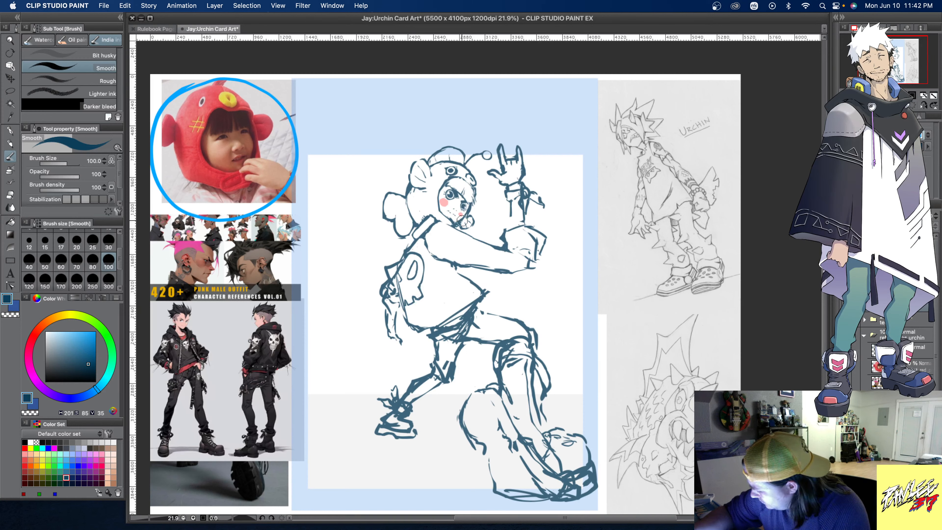
- Lasso the emblem on the back of the top, adjust it with a transform, apply the change, and deselect
left_click(10, 91)
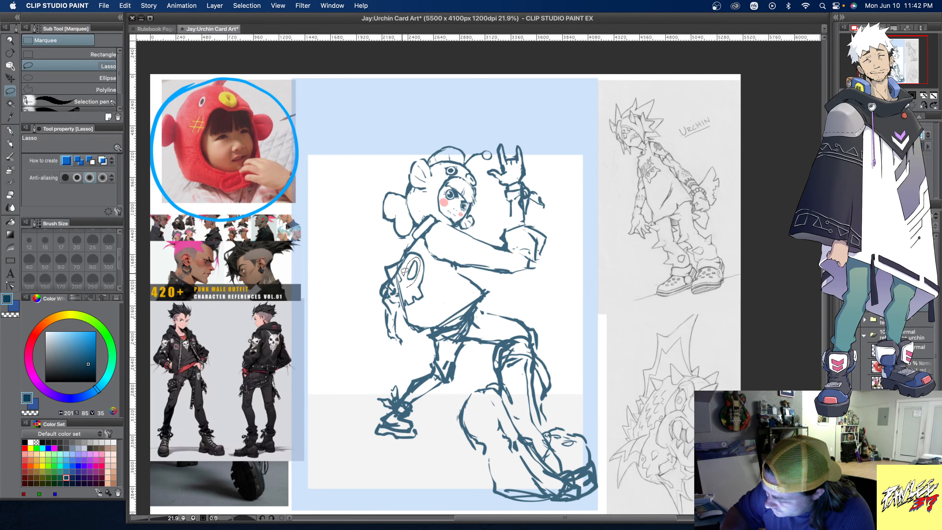
left_click_drag(403, 283, 404, 286)
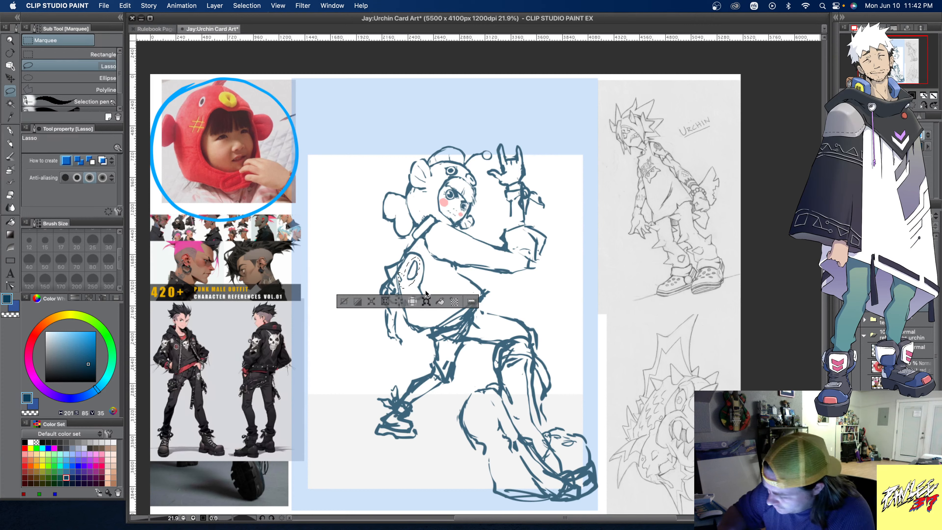
left_click(426, 301)
left_click_drag(417, 265, 417, 268)
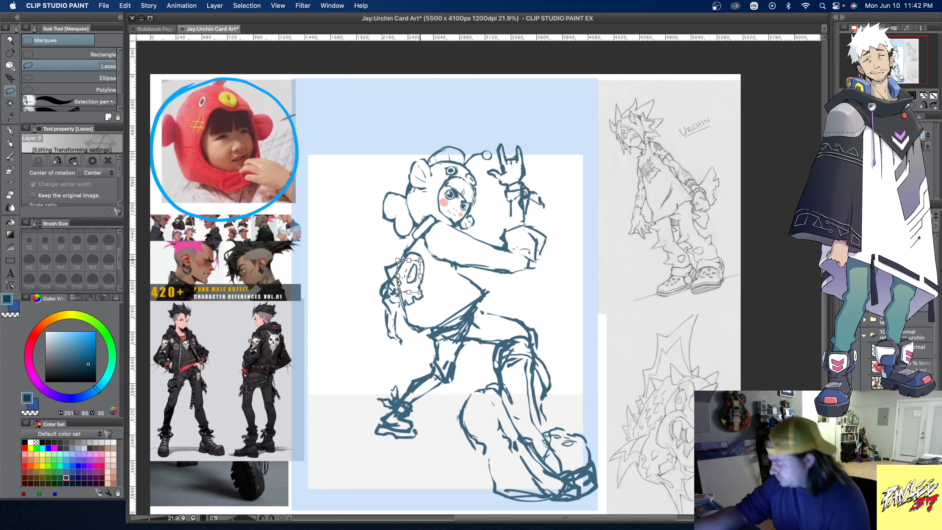
left_click(904, 325)
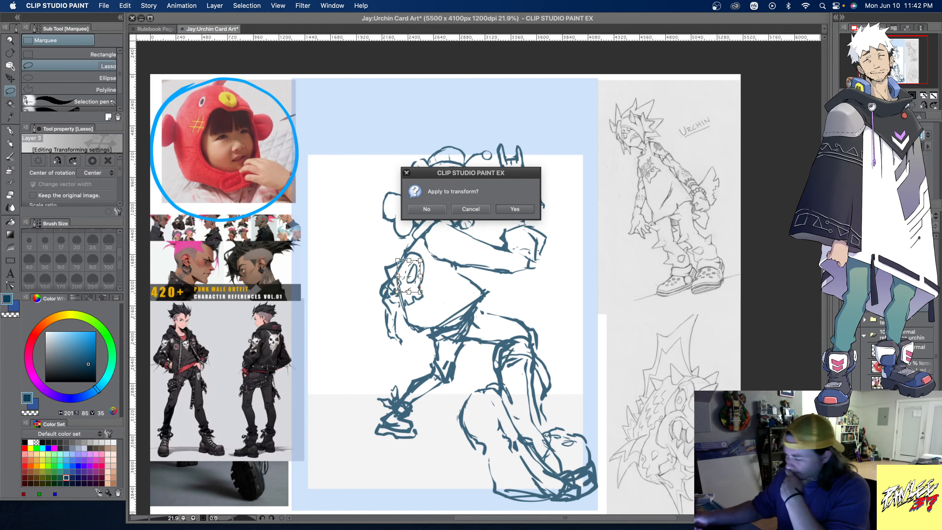
left_click(523, 206)
left_click(344, 305)
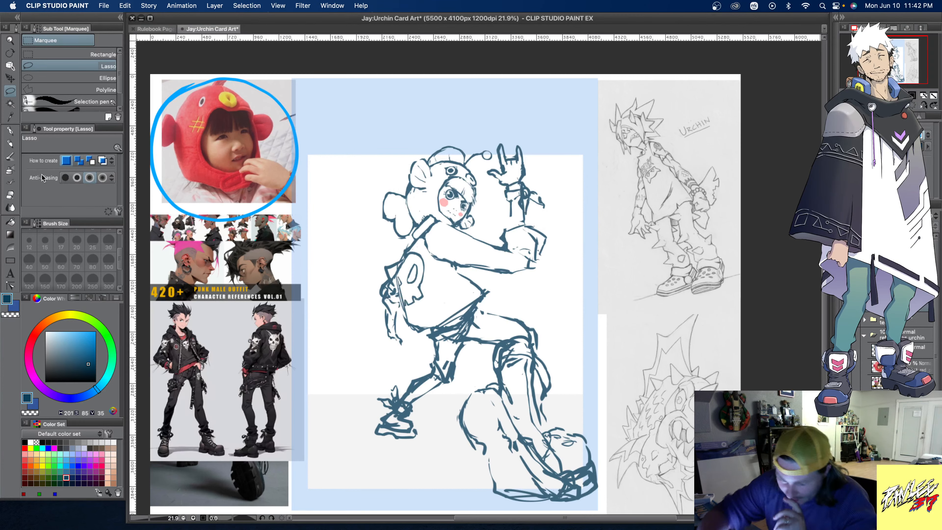
- Draw a large pointed spike projecting from the upper back beside the emblem, and clean up the overlapping sleeve lines
left_click(9, 158)
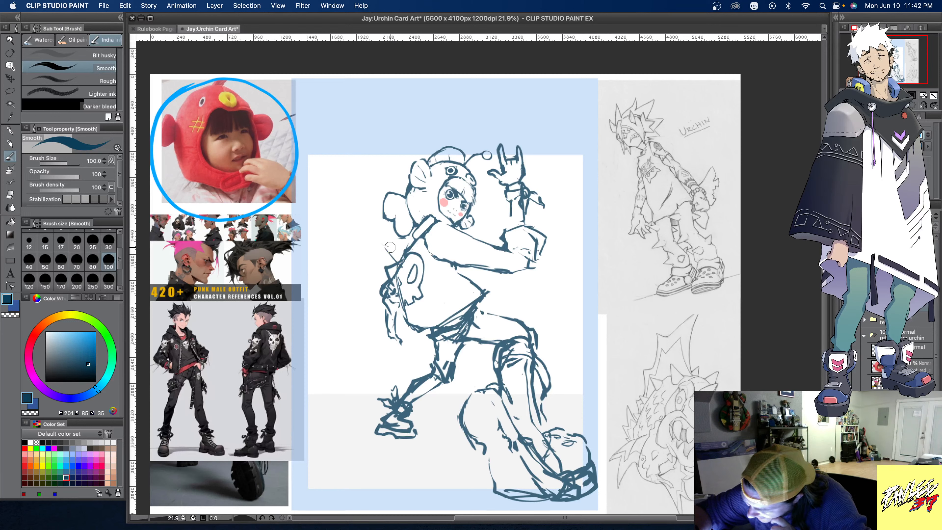
left_click_drag(381, 245, 407, 252)
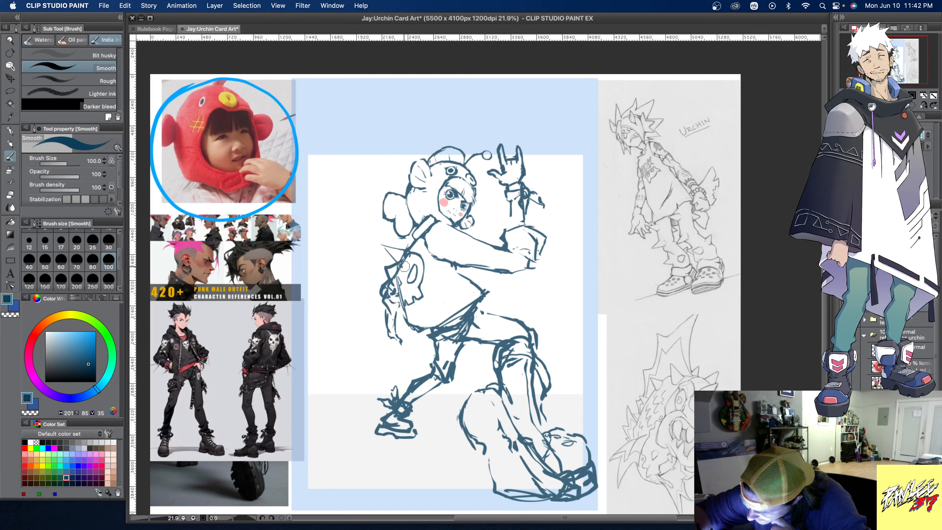
mouse_move(384, 250)
left_mouse_down()
mouse_move(377, 244)
mouse_move(404, 249)
left_mouse_up()
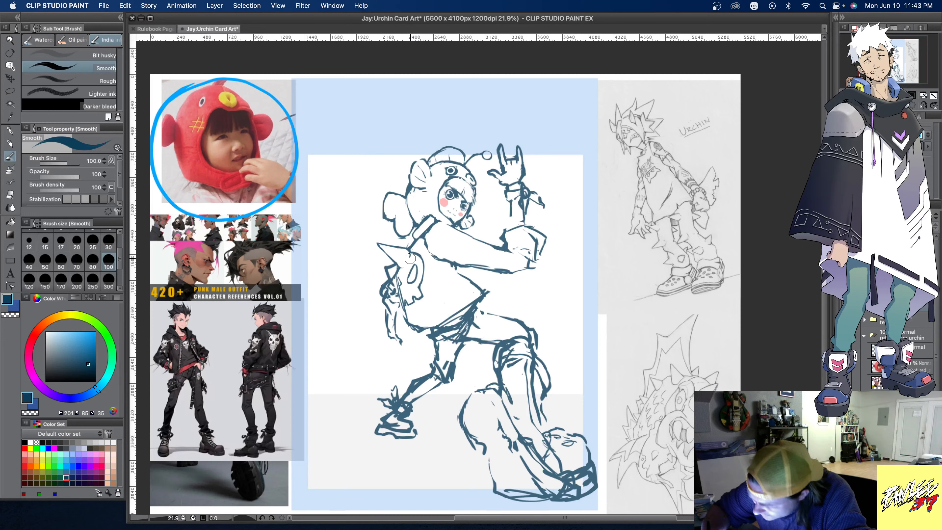
left_click_drag(406, 260, 410, 254)
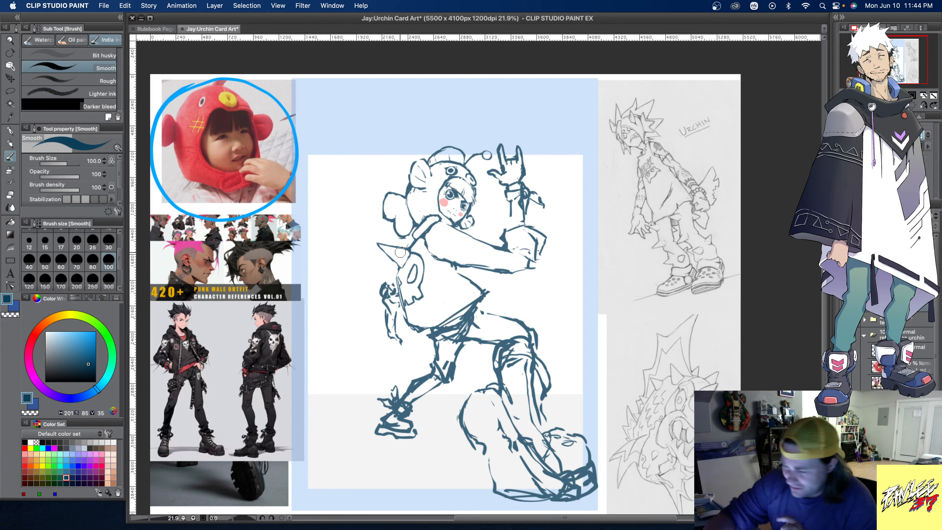
- Lasso the spike on the upper back and try shifting it slightly lower with a transform
left_click(11, 93)
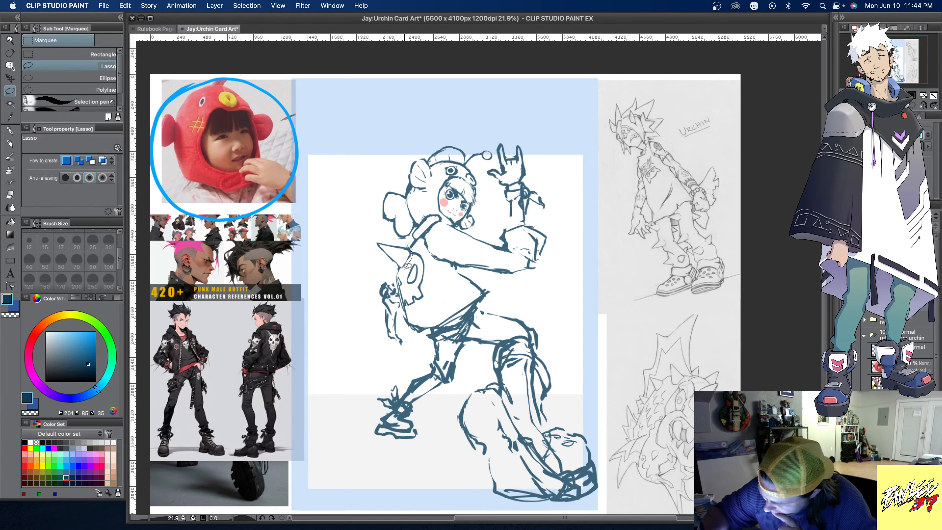
left_click_drag(408, 244, 412, 261)
left_click(410, 284)
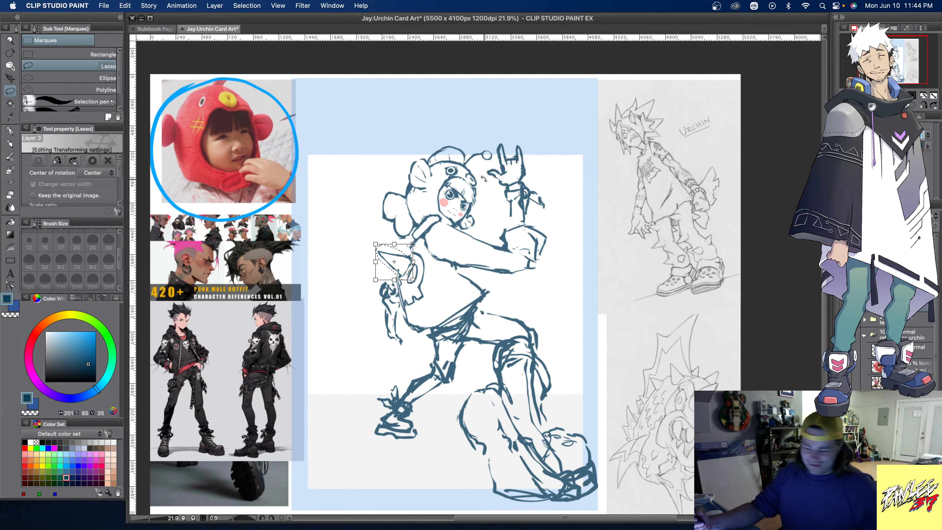
key("super+z")
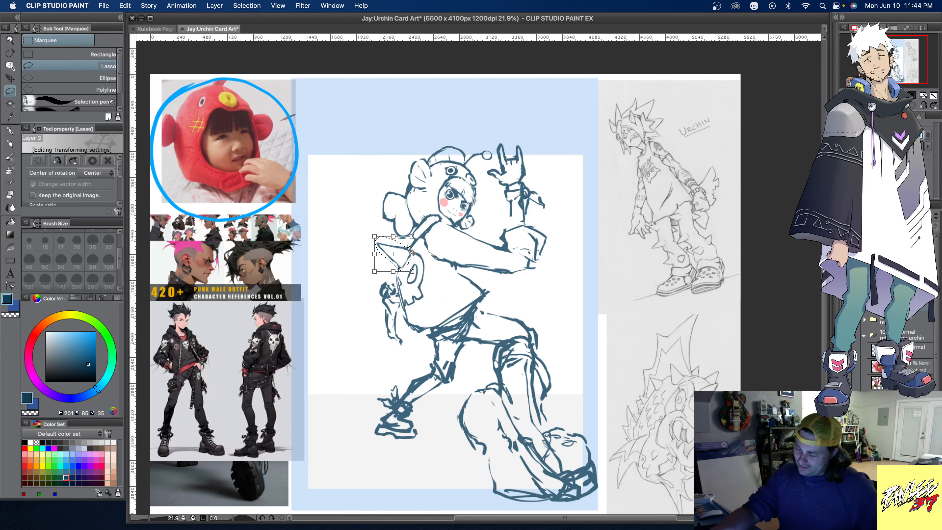
left_click_drag(412, 253, 414, 261)
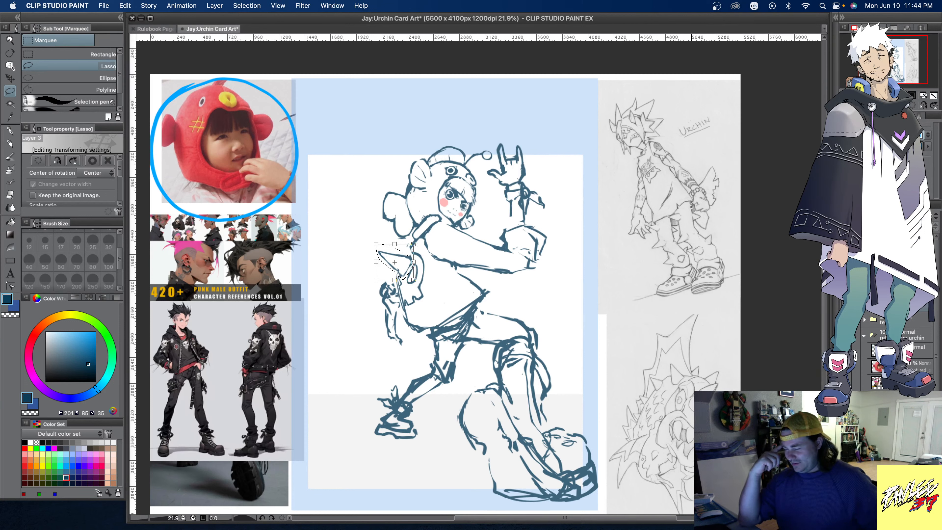
key("ctrl+z")
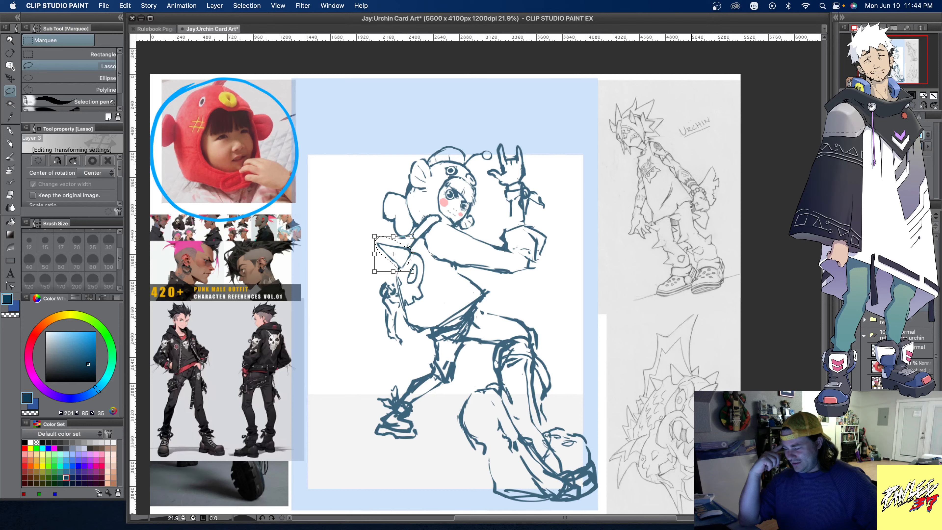
key("ctrl+d")
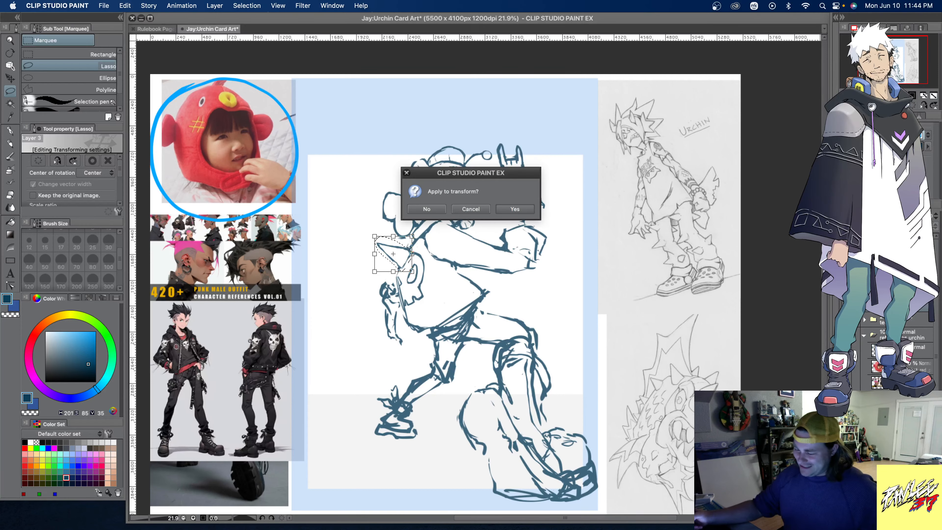
left_click(528, 209)
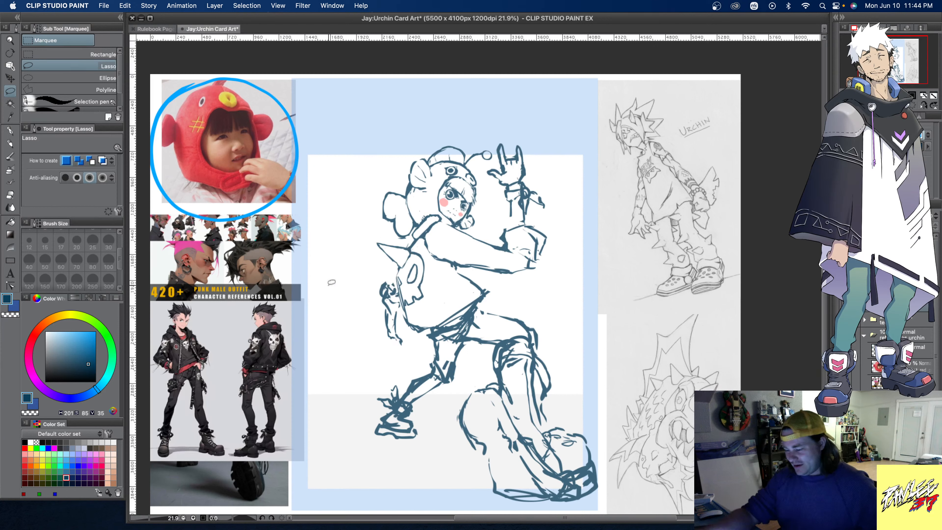
left_click(329, 284)
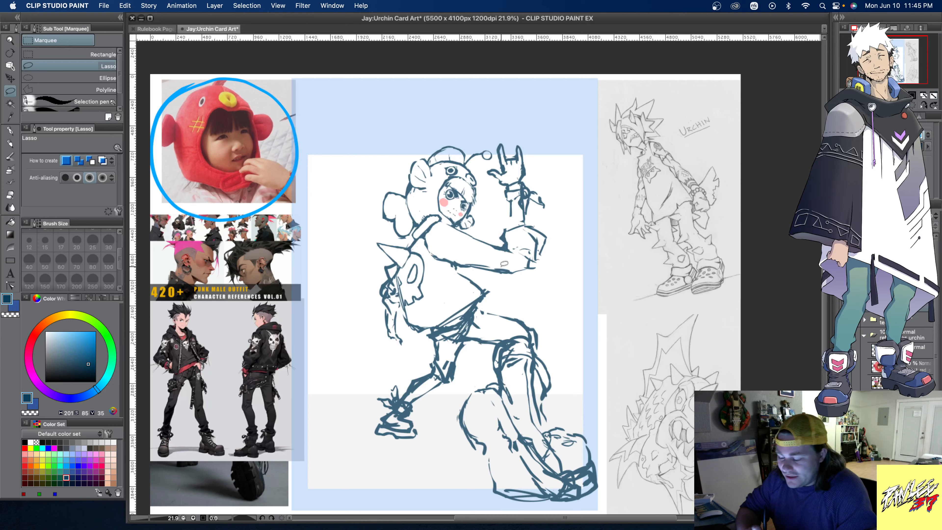
- Clean up the front leg and boot lines with the Smooth brush, and rework the outline of the raised sole
left_click(9, 158)
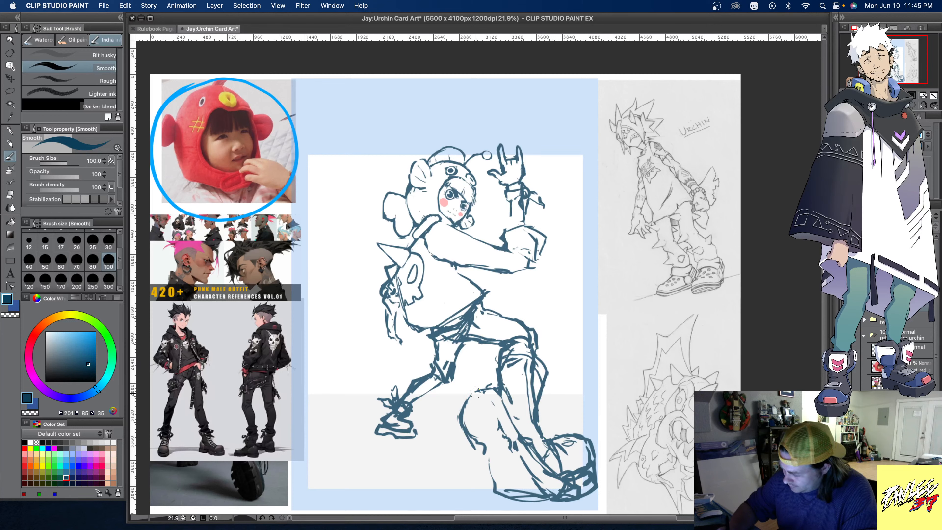
mouse_move(476, 393)
left_mouse_down()
mouse_move(462, 417)
mouse_move(476, 449)
left_mouse_up()
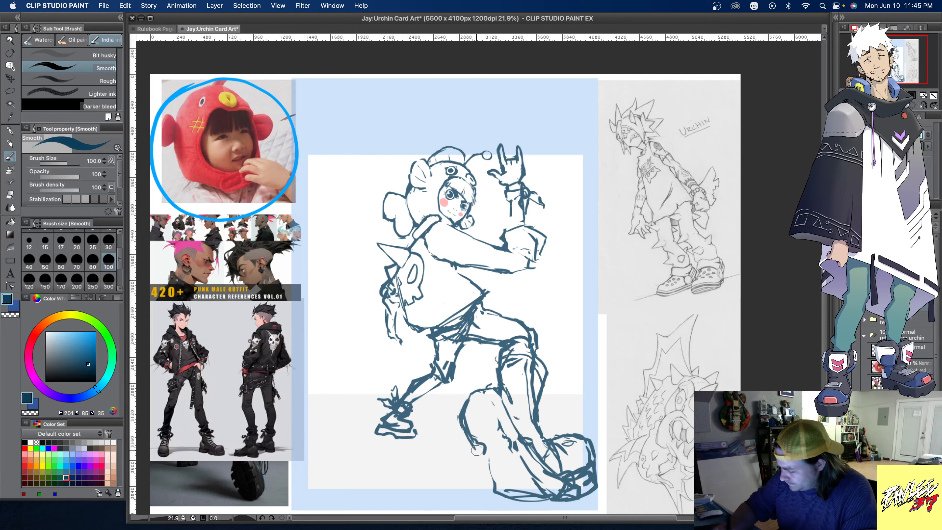
key("super+z")
key("super+z")
key("super+z")
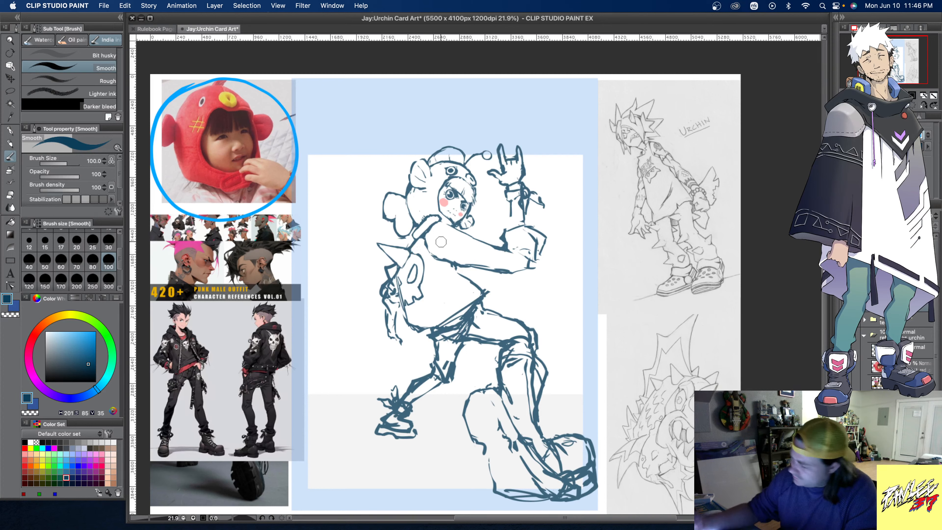
- Duplicate the sketch layer and try a face with a closed eye and stitched mouth in place of the skull emblem on the top
scroll(897, 342, "up", 1)
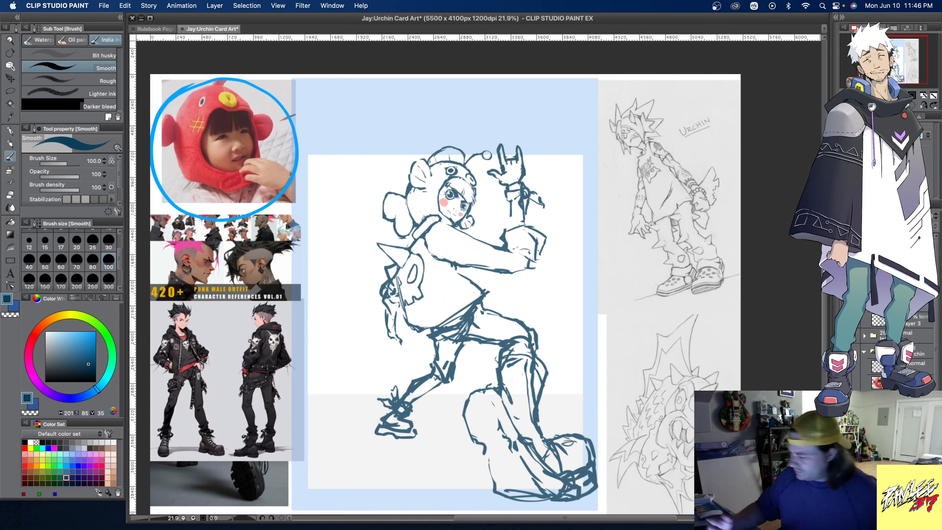
scroll(901, 334, "down", 1)
right_click(903, 303)
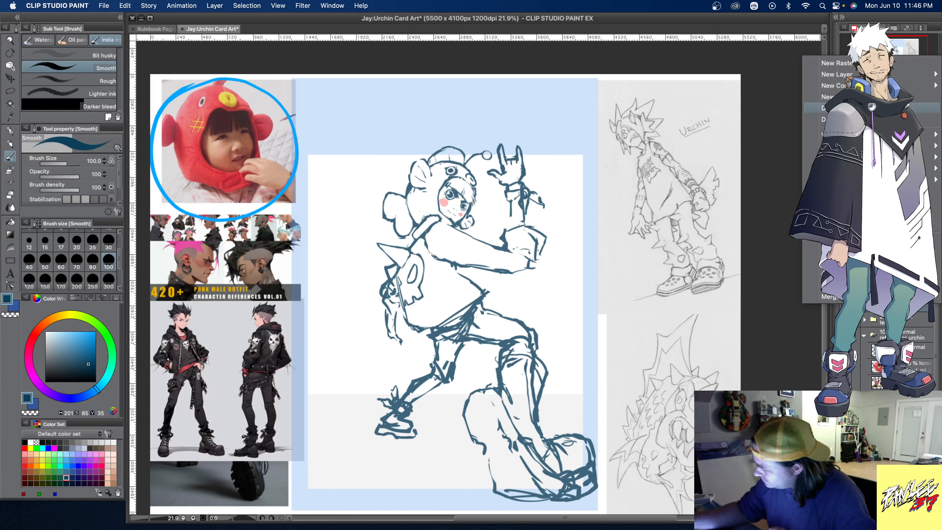
left_click(827, 108)
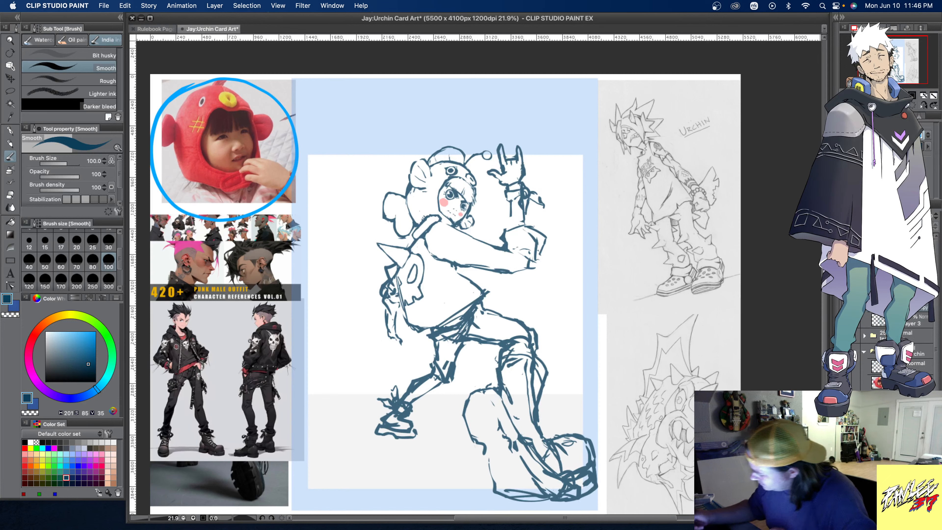
mouse_move(417, 250)
left_mouse_down()
mouse_move(402, 279)
mouse_move(411, 303)
mouse_move(409, 278)
mouse_move(432, 314)
left_mouse_up()
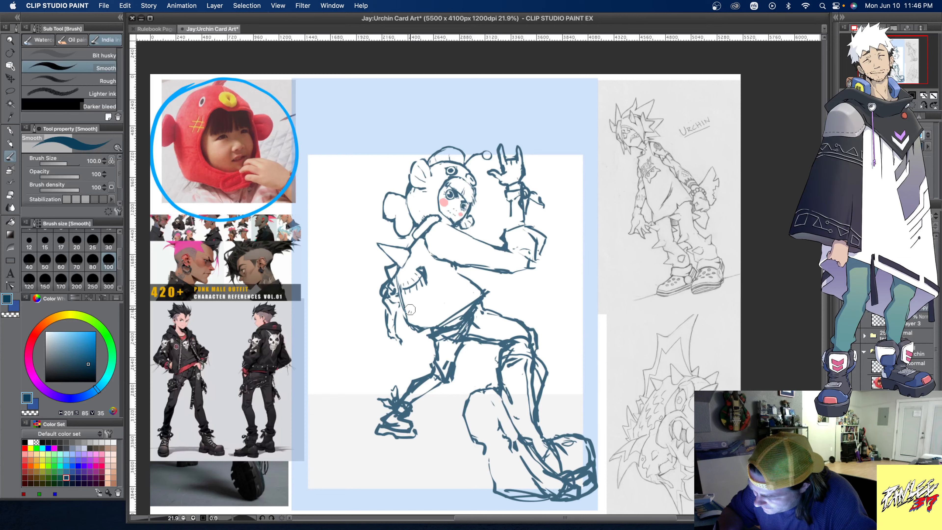
left_click_drag(410, 309, 439, 302)
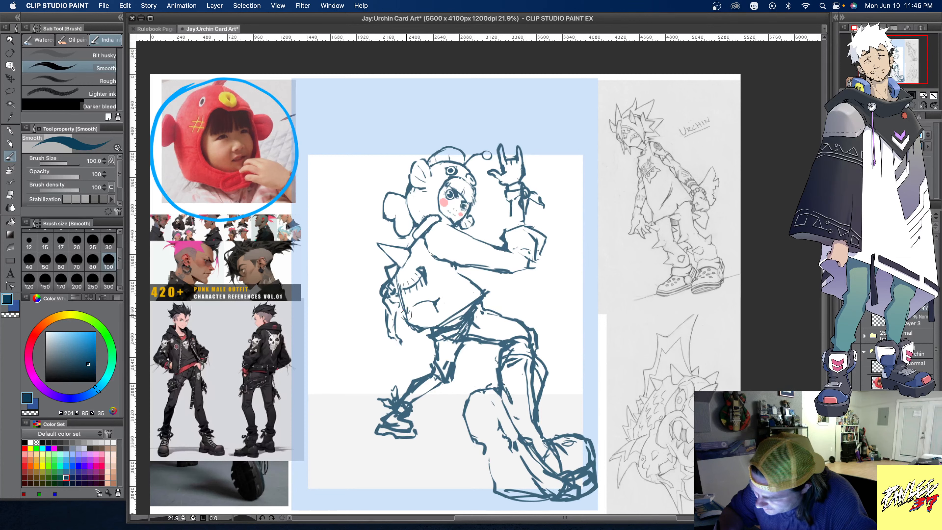
left_click_drag(407, 315, 419, 312)
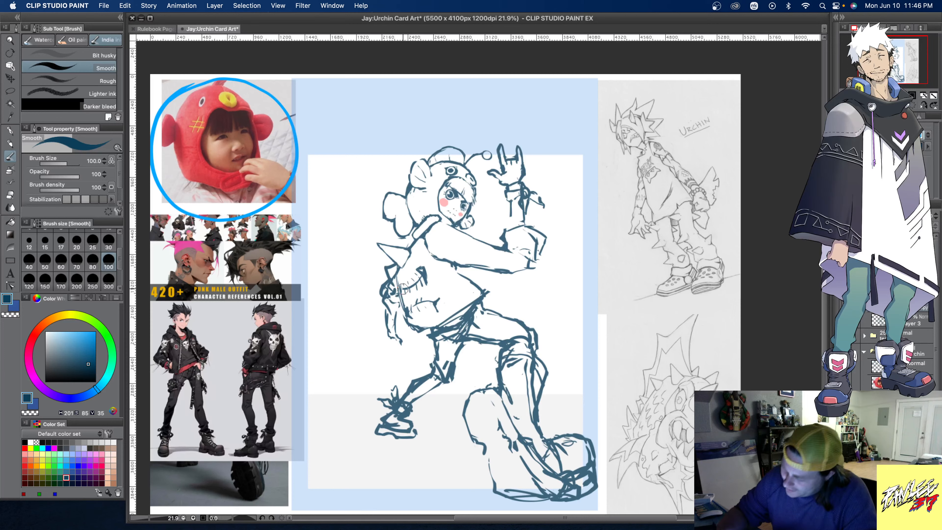
mouse_move(401, 283)
left_mouse_down()
mouse_move(412, 311)
mouse_move(424, 305)
mouse_move(427, 275)
mouse_move(442, 276)
left_mouse_up()
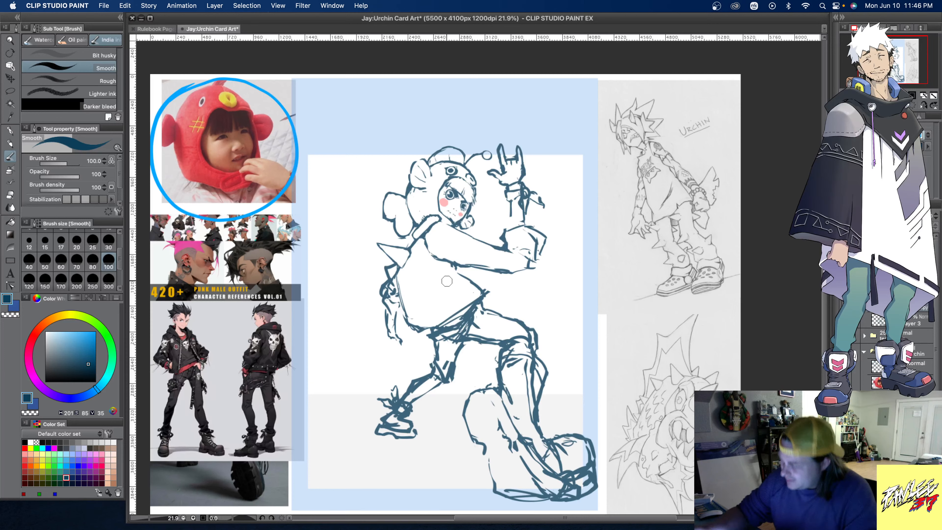
left_click(853, 319)
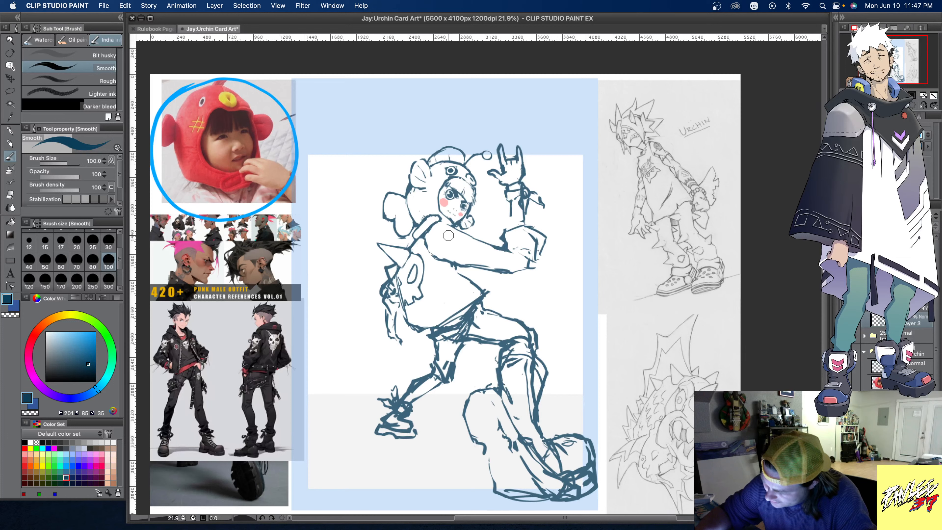
- Draw a row of short spiky marks along the upper arm, and add a new layer beneath the sketch layer
left_click_drag(453, 236, 477, 247)
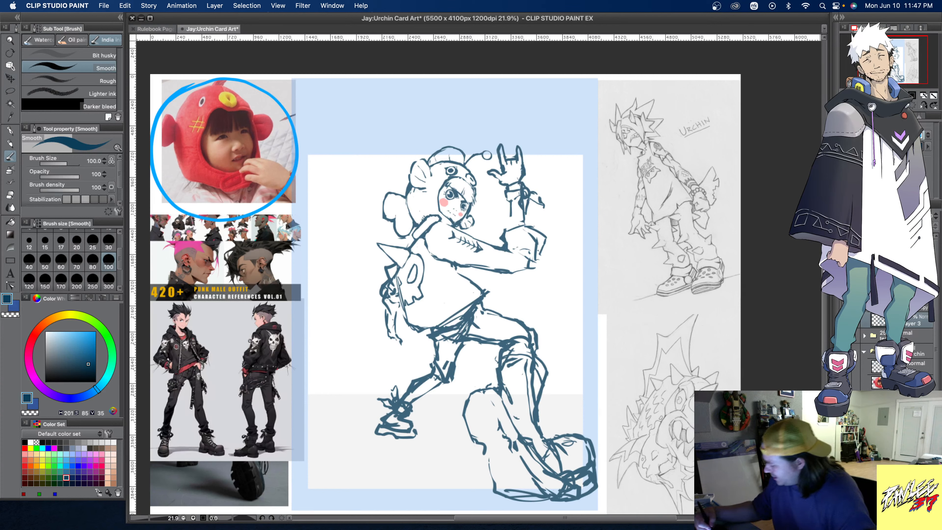
key("super+shift+n")
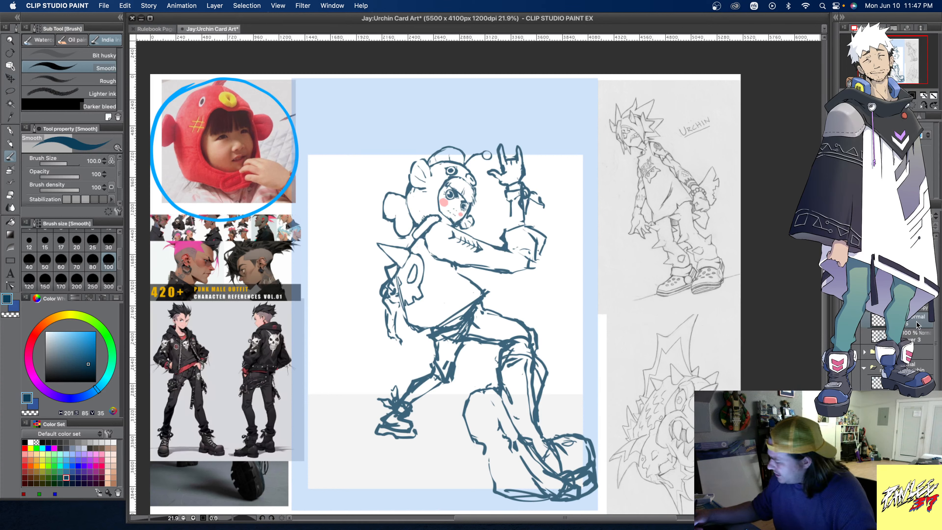
left_click_drag(919, 321, 917, 340)
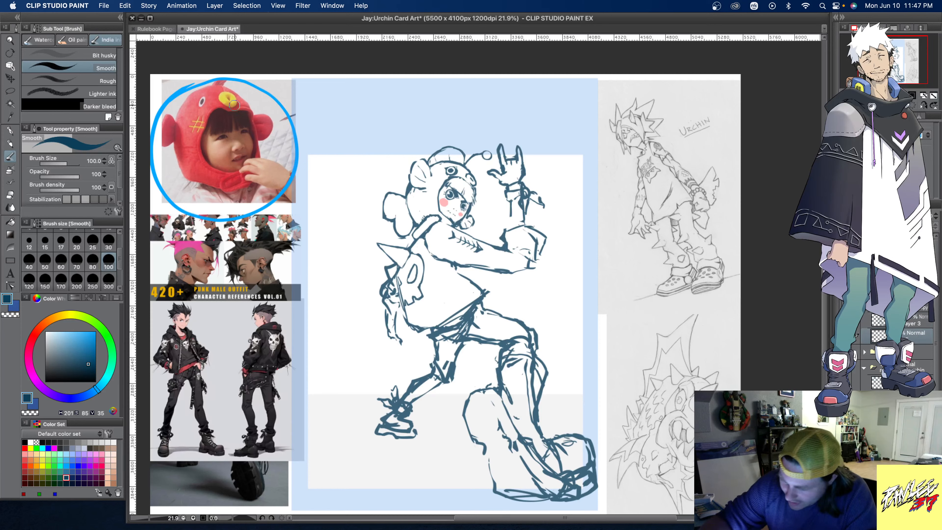
- Colour the fish hat's lips yellow and its body, fins and tail red with tones sampled from the hat photo, using brush size 300 for the red
left_click(221, 96, "alt")
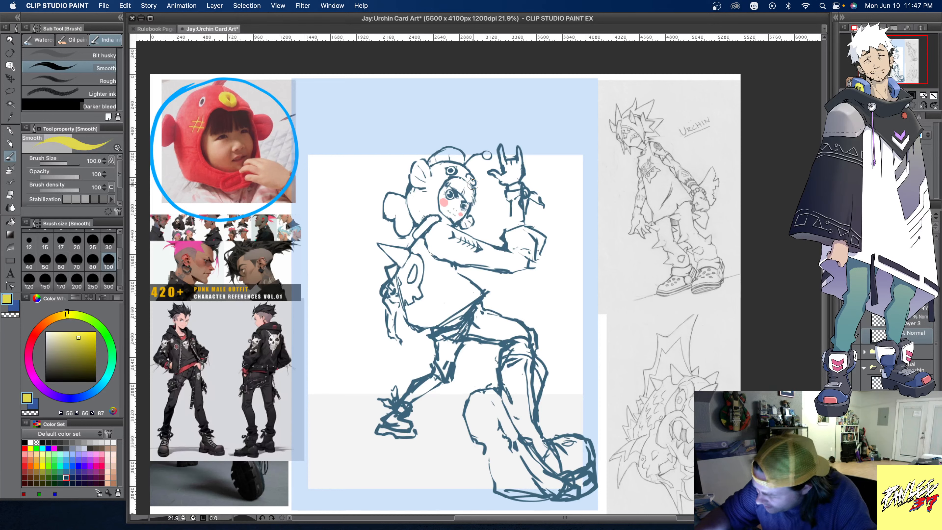
left_click_drag(472, 184, 468, 178)
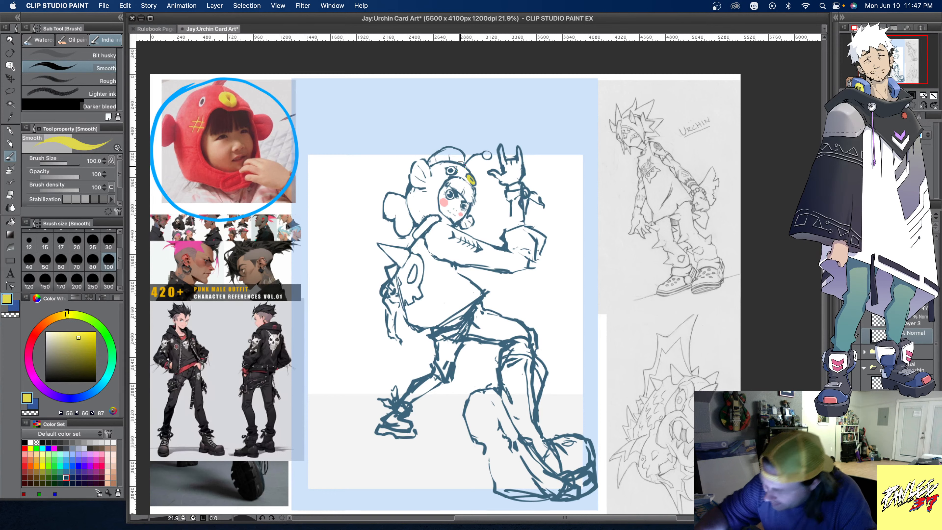
left_click(208, 106, "alt")
left_click(108, 282)
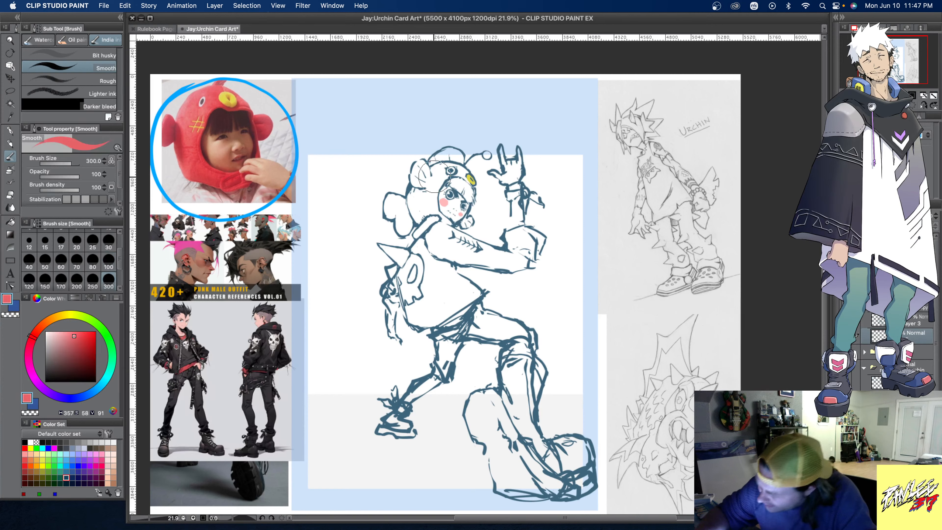
mouse_move(421, 161)
left_mouse_down()
mouse_move(427, 184)
mouse_move(414, 181)
mouse_move(419, 166)
mouse_move(421, 211)
mouse_move(416, 219)
mouse_move(415, 186)
mouse_move(418, 214)
mouse_move(400, 230)
mouse_move(403, 216)
mouse_move(404, 225)
mouse_move(389, 199)
mouse_move(447, 221)
mouse_move(436, 195)
mouse_move(443, 179)
mouse_move(429, 200)
mouse_move(435, 159)
mouse_move(454, 153)
mouse_move(460, 161)
mouse_move(441, 169)
mouse_move(445, 177)
mouse_move(454, 158)
mouse_move(446, 167)
mouse_move(472, 179)
left_mouse_up()
left_click(472, 179, "alt")
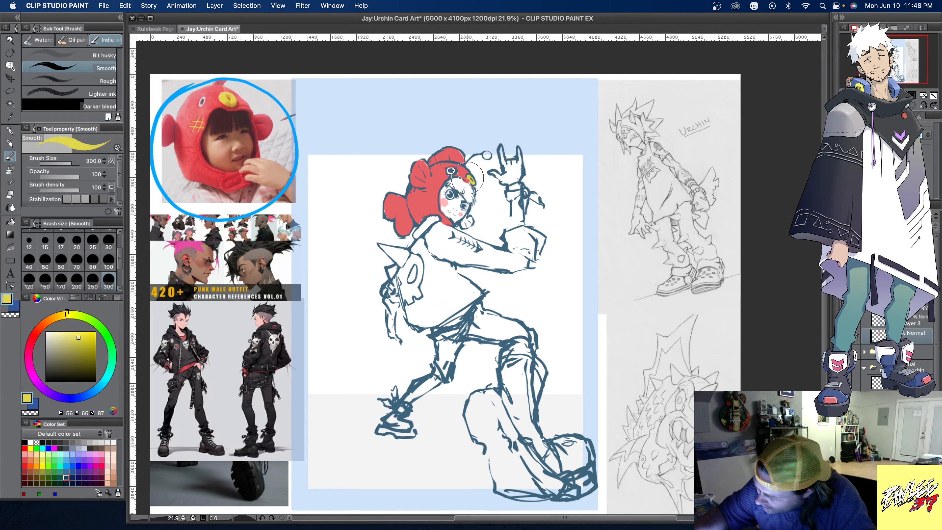
- Colour the fish hat's remaining details: white for the eye, pale yellow for the lure ball and red for the piece under the chin
left_click(488, 185, "alt")
left_click_drag(447, 168, 452, 171)
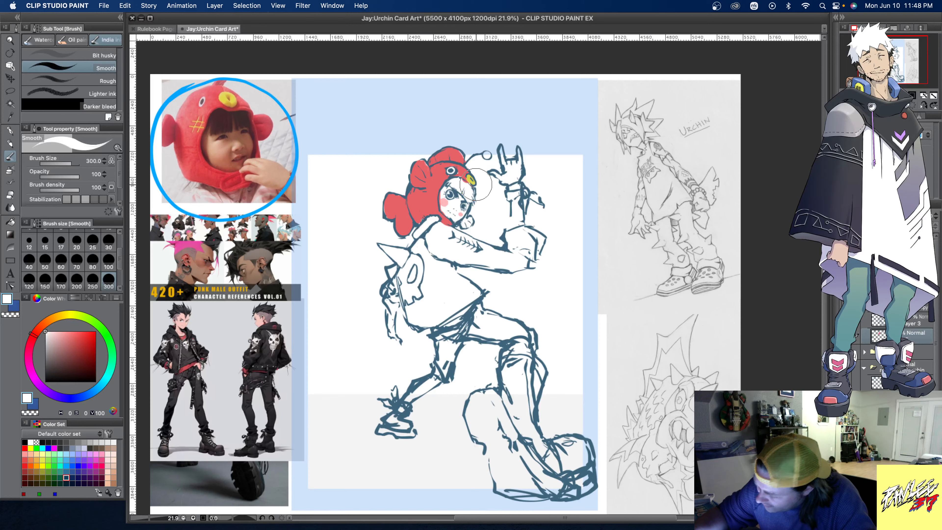
left_click(67, 452)
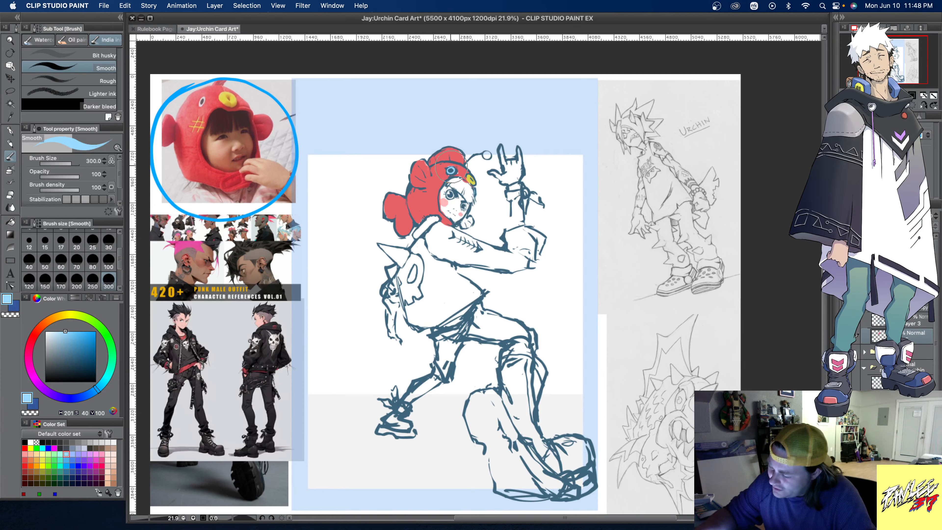
left_click(487, 155)
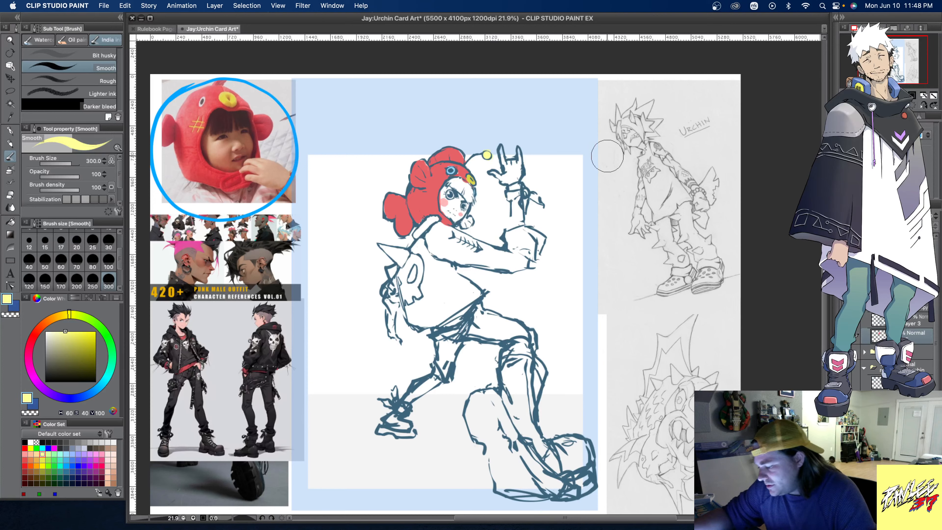
left_click(427, 201, "alt")
left_click_drag(464, 226, 466, 219)
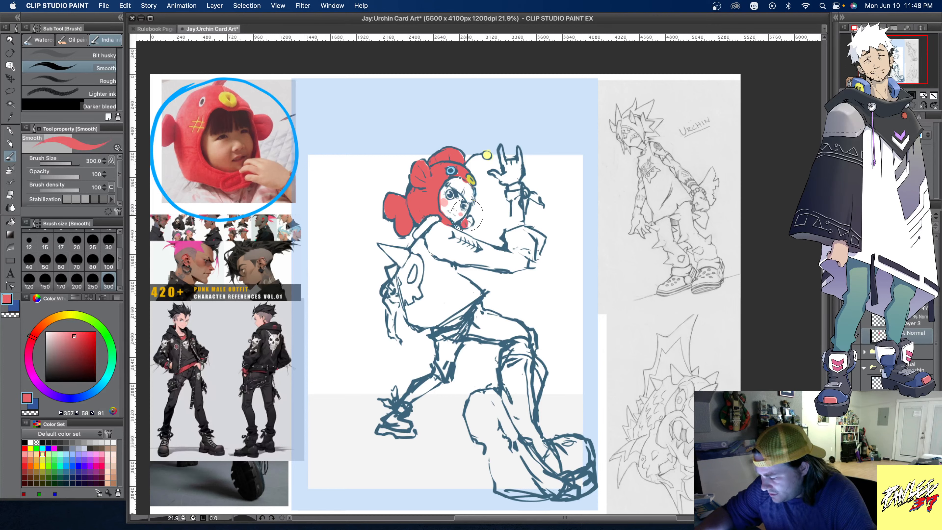
- Paint the bangs under the fish hat, trying a near-black tone and recolouring them muted brown sampled from the punk references
left_click(264, 317, "alt")
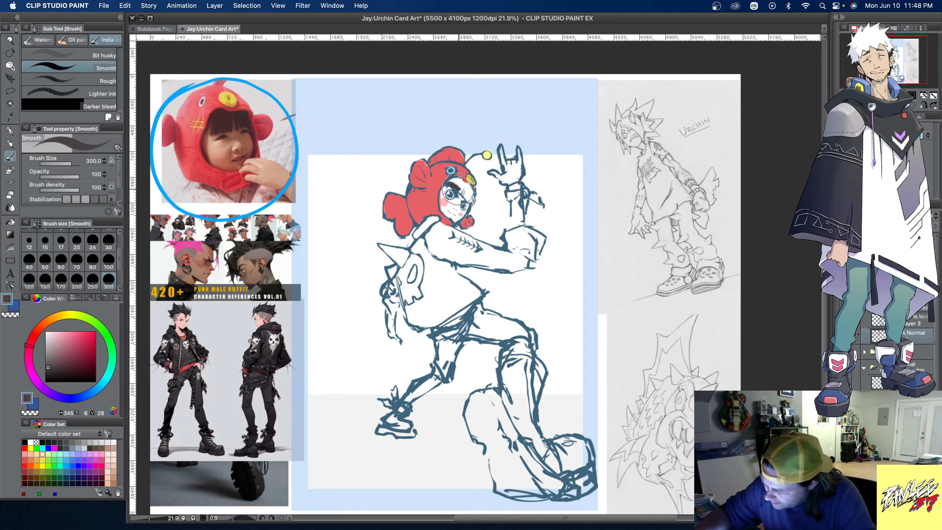
mouse_move(458, 193)
left_mouse_down()
mouse_move(470, 204)
mouse_move(463, 185)
mouse_move(469, 195)
left_mouse_up()
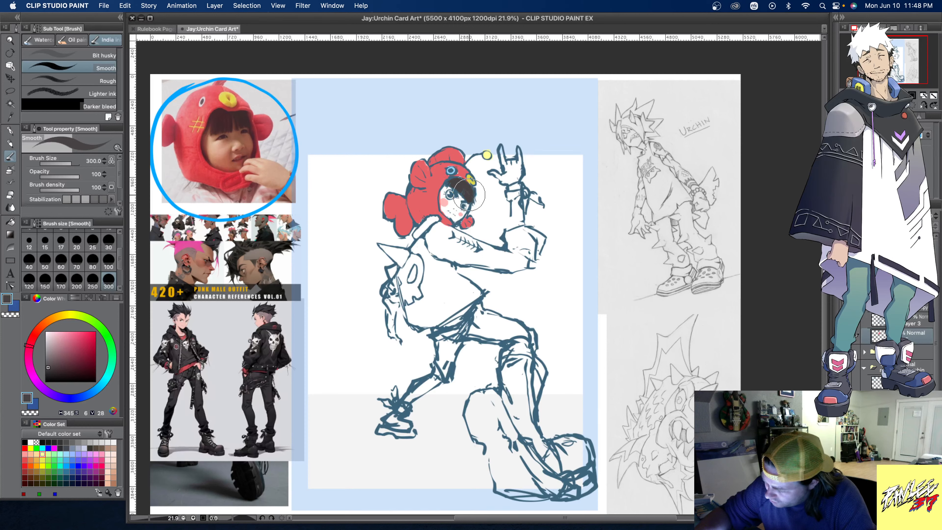
left_click(268, 311, "alt")
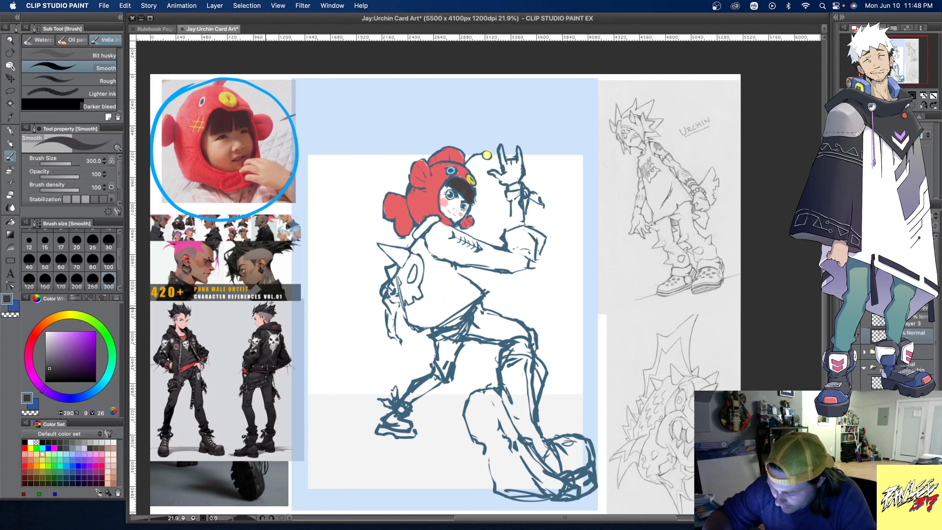
left_click(266, 256, "alt")
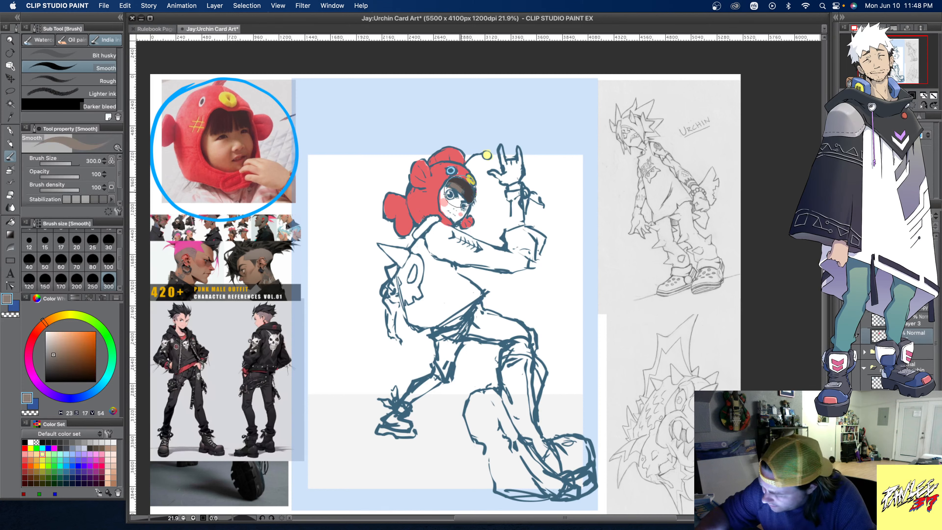
mouse_move(460, 192)
left_mouse_down()
mouse_move(471, 200)
mouse_move(453, 182)
mouse_move(468, 193)
left_mouse_up()
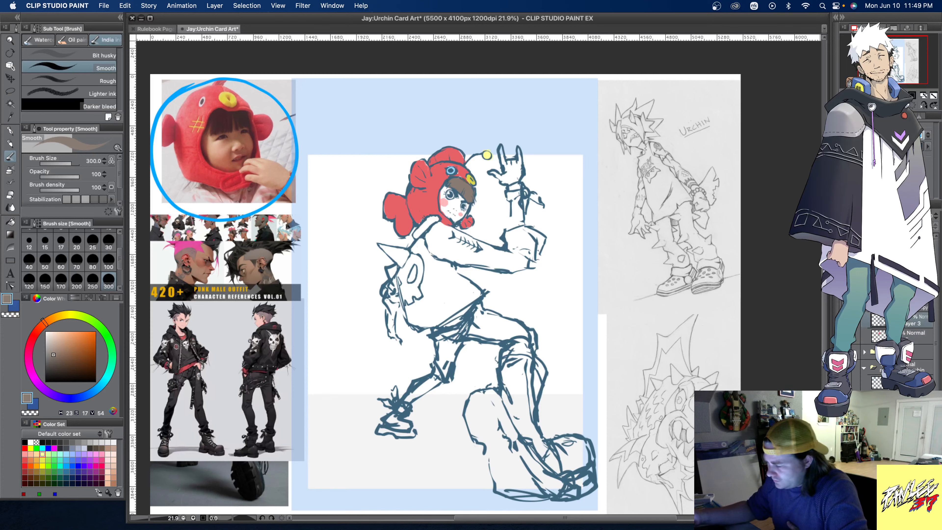
- Lower the opacity of the fish hat's flat colour layer and return to the sketch layer
left_click(914, 340)
left_click(908, 216)
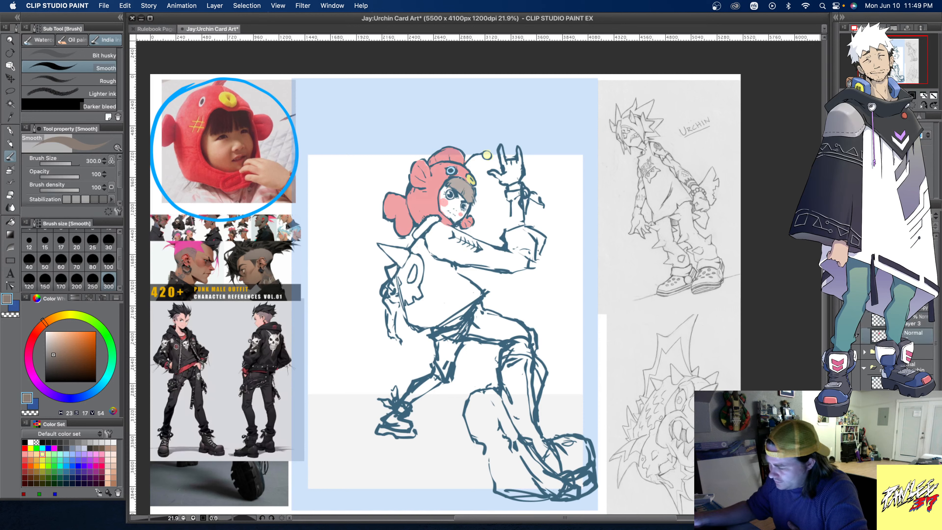
left_click(917, 320)
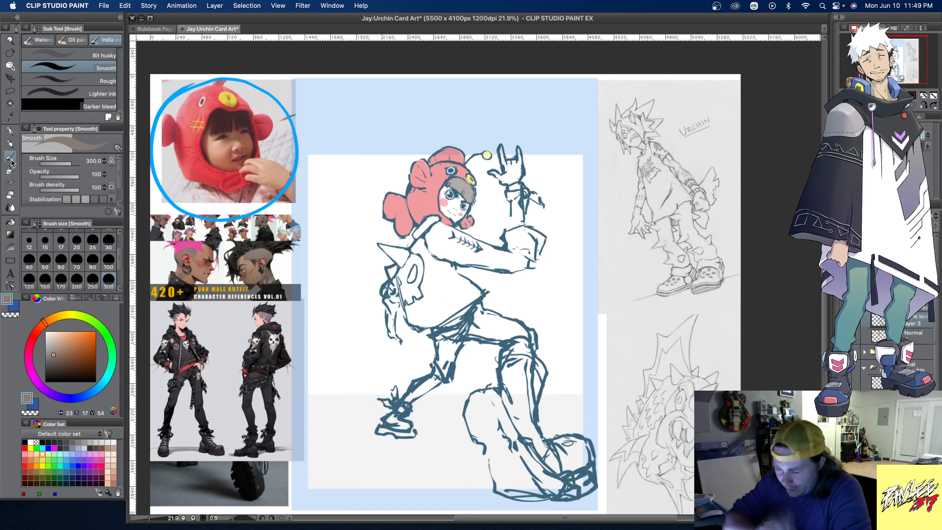
- Sketch the lowered hand and the horizontal hammer handle it grips, in dark blue at brush size 100
left_click(66, 477)
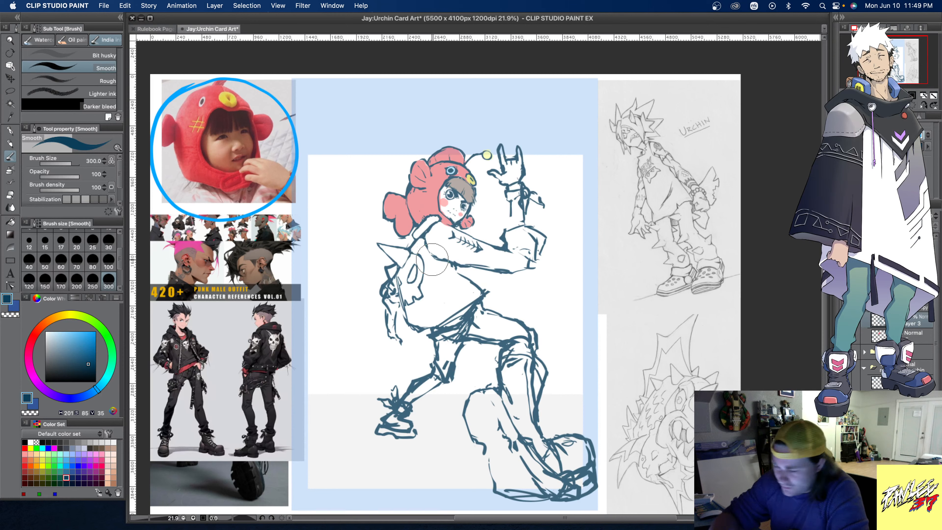
left_click(108, 260)
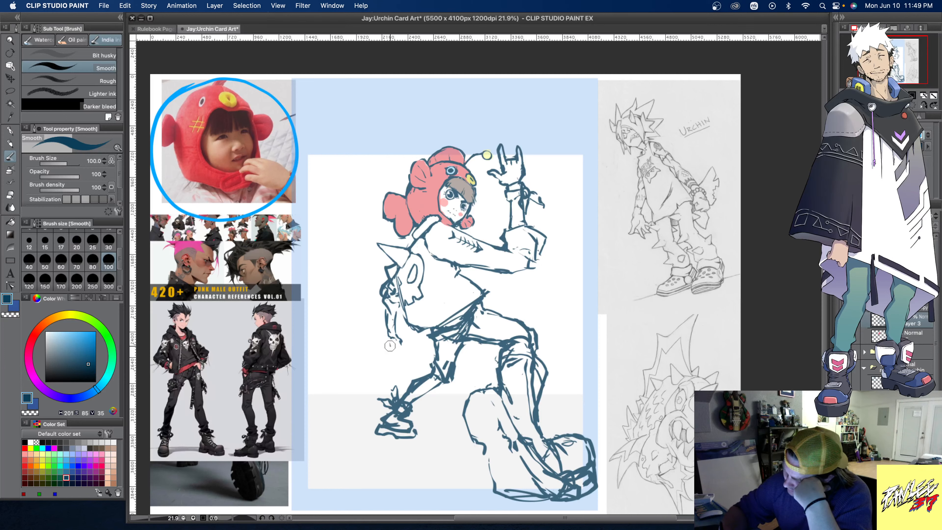
mouse_move(389, 346)
left_mouse_down()
mouse_move(397, 354)
mouse_move(390, 345)
left_mouse_up()
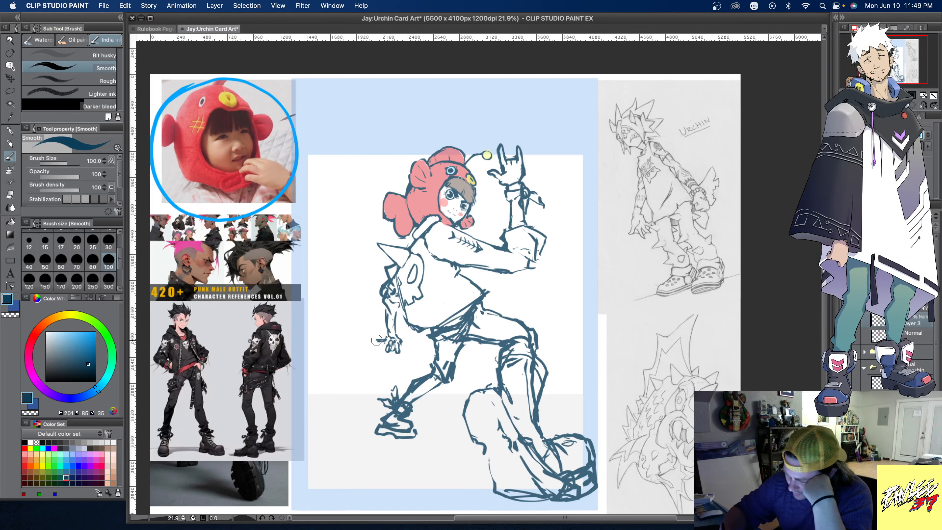
mouse_move(388, 343)
left_mouse_down()
mouse_move(371, 340)
mouse_move(425, 344)
mouse_move(365, 343)
left_mouse_up()
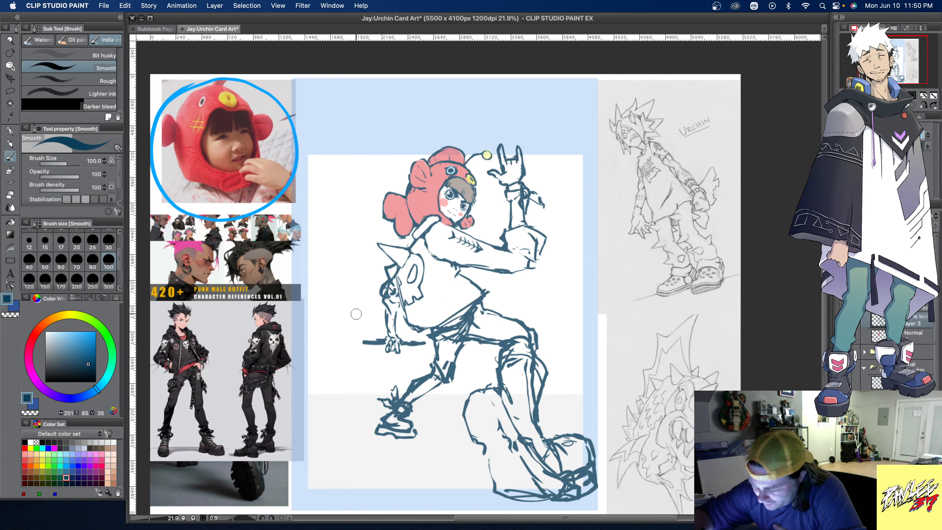
- Sketch the hammer head beside the lowered hand as two flattened drums, one above the other, joined by a narrower neck
mouse_move(355, 313)
left_mouse_down()
mouse_move(330, 309)
mouse_move(367, 311)
left_mouse_up()
mouse_move(370, 372)
left_mouse_down()
mouse_move(334, 373)
mouse_move(370, 371)
left_mouse_up()
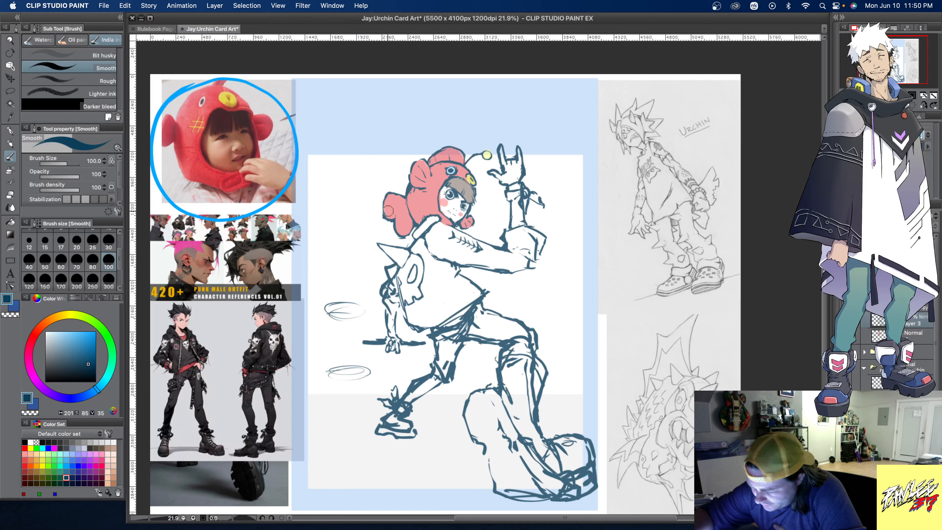
left_click_drag(345, 311, 369, 306)
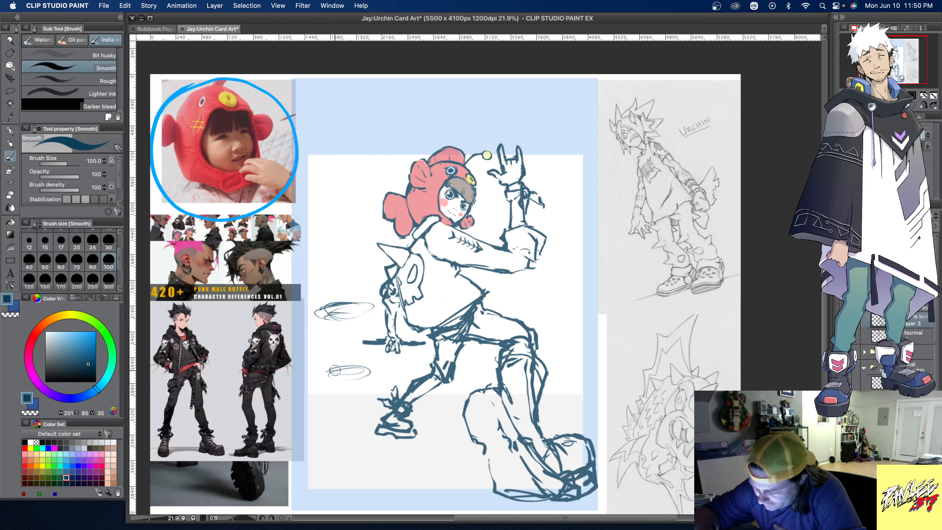
mouse_move(334, 371)
left_mouse_down()
mouse_move(353, 359)
mouse_move(378, 365)
mouse_move(362, 382)
mouse_move(320, 379)
mouse_move(361, 385)
mouse_move(354, 374)
mouse_move(315, 371)
mouse_move(331, 353)
mouse_move(384, 369)
left_mouse_up()
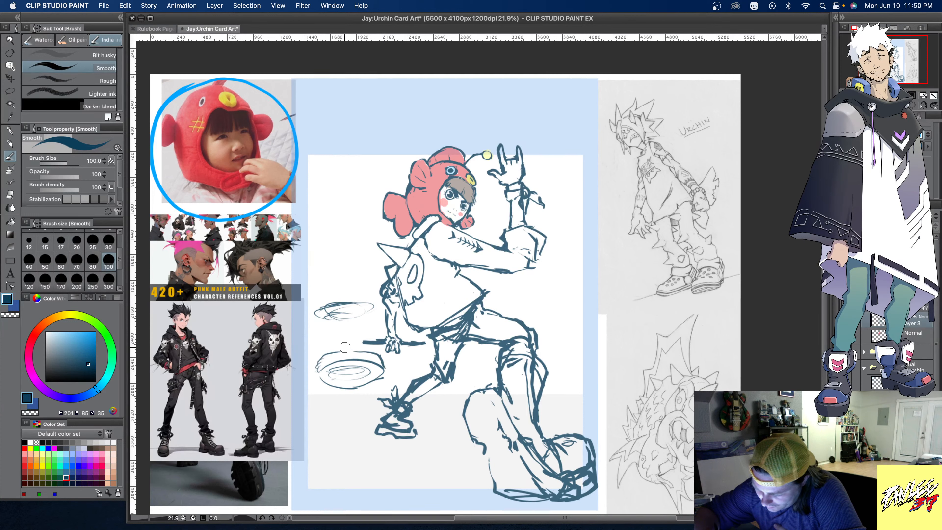
mouse_move(325, 351)
left_mouse_down()
mouse_move(331, 334)
mouse_move(350, 325)
mouse_move(376, 331)
mouse_move(384, 355)
mouse_move(313, 326)
mouse_move(310, 312)
mouse_move(334, 298)
mouse_move(319, 299)
mouse_move(367, 295)
mouse_move(378, 328)
mouse_move(343, 324)
mouse_move(378, 325)
mouse_move(378, 358)
left_mouse_up()
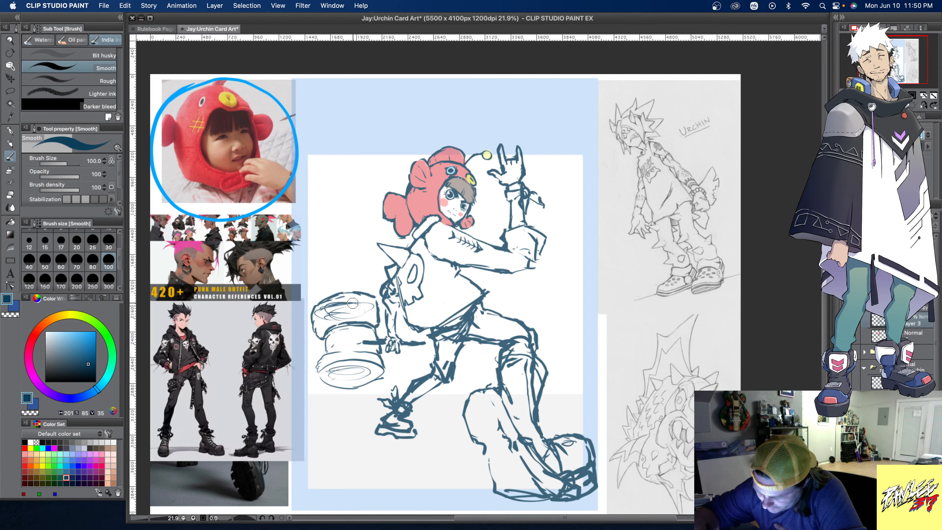
- Reinforce the hammer head's neck and drum edges, and add curved rim lines around both drums
mouse_move(327, 338)
left_mouse_down()
mouse_move(317, 370)
mouse_move(328, 351)
mouse_move(372, 344)
mouse_move(388, 375)
left_mouse_up()
mouse_move(328, 379)
left_mouse_down()
mouse_move(323, 388)
mouse_move(367, 390)
mouse_move(385, 371)
mouse_move(320, 376)
mouse_move(371, 358)
mouse_move(387, 371)
left_mouse_up()
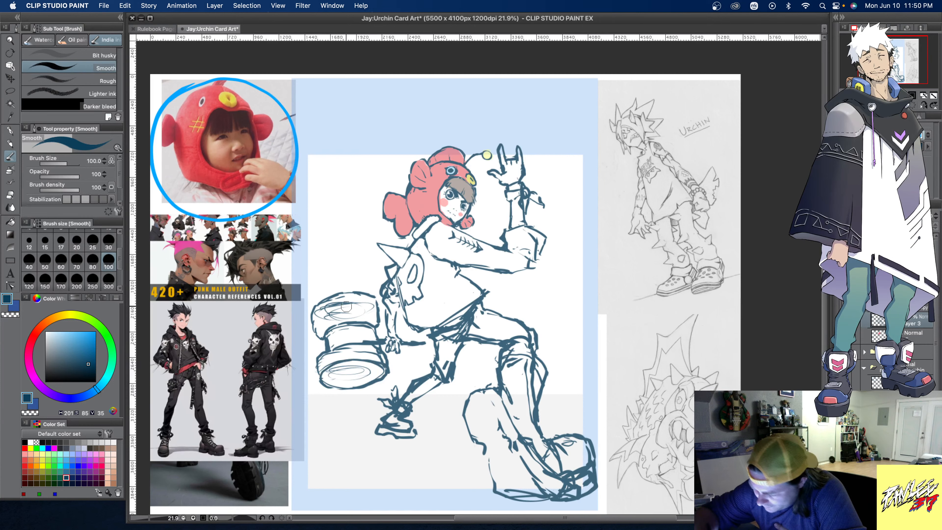
mouse_move(320, 318)
left_mouse_down()
mouse_move(371, 313)
mouse_move(324, 332)
mouse_move(376, 307)
left_mouse_up()
mouse_move(322, 334)
left_mouse_down()
mouse_move(362, 319)
mouse_move(378, 340)
mouse_move(363, 352)
mouse_move(324, 339)
mouse_move(324, 347)
mouse_move(330, 326)
left_mouse_up()
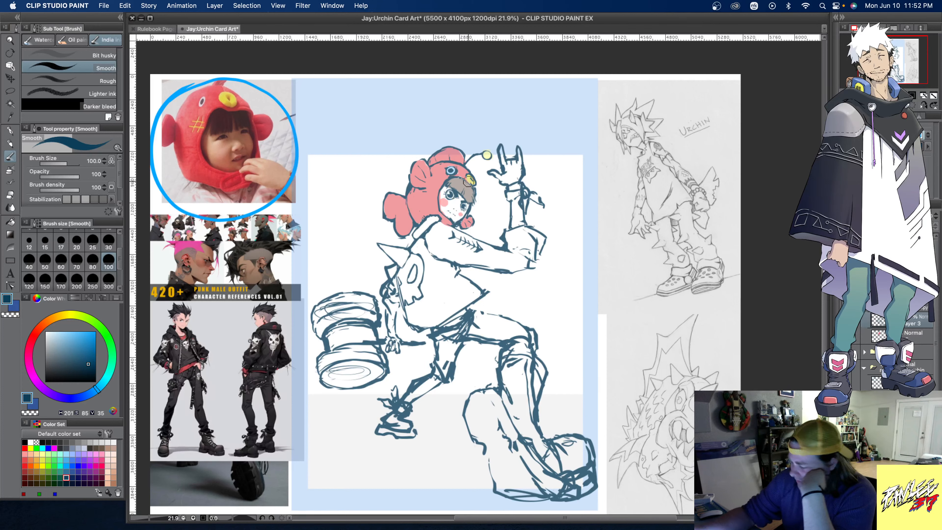
- Try black construction lines over the character's head on a new layer, marking the face's centre line, round outline and hat eyes
key("super+shift+n")
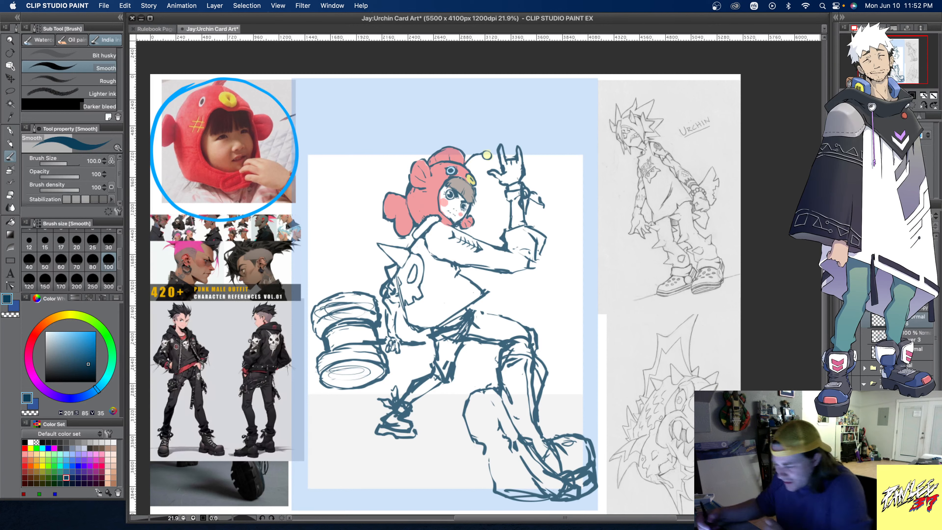
left_click(25, 442)
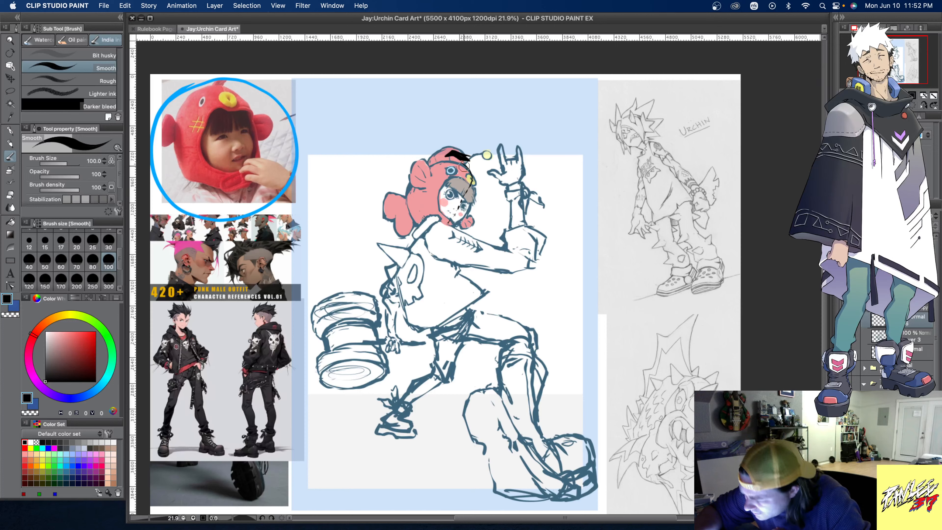
mouse_move(462, 164)
left_mouse_down()
mouse_move(466, 199)
mouse_move(446, 220)
mouse_move(471, 185)
mouse_move(465, 163)
left_mouse_up()
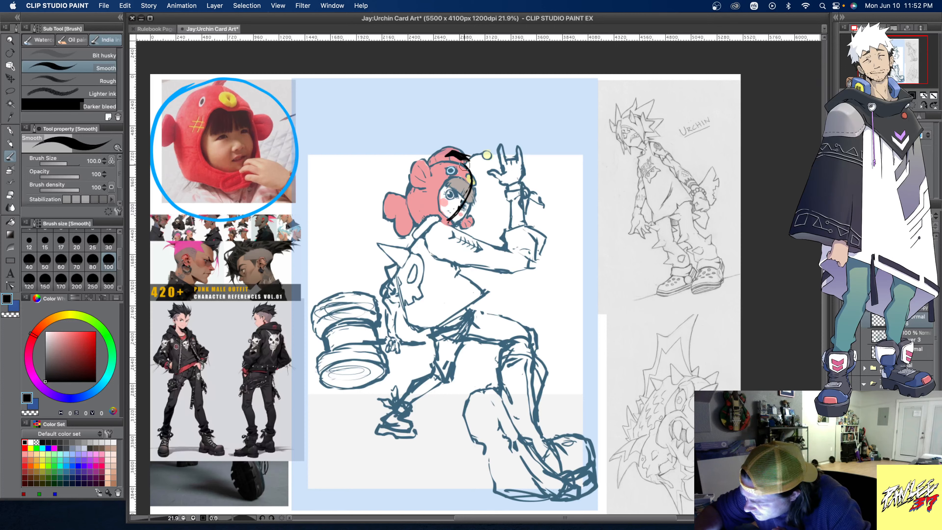
mouse_move(429, 227)
left_mouse_down()
mouse_move(403, 201)
mouse_move(412, 174)
mouse_move(451, 162)
mouse_move(467, 183)
mouse_move(433, 180)
left_mouse_up()
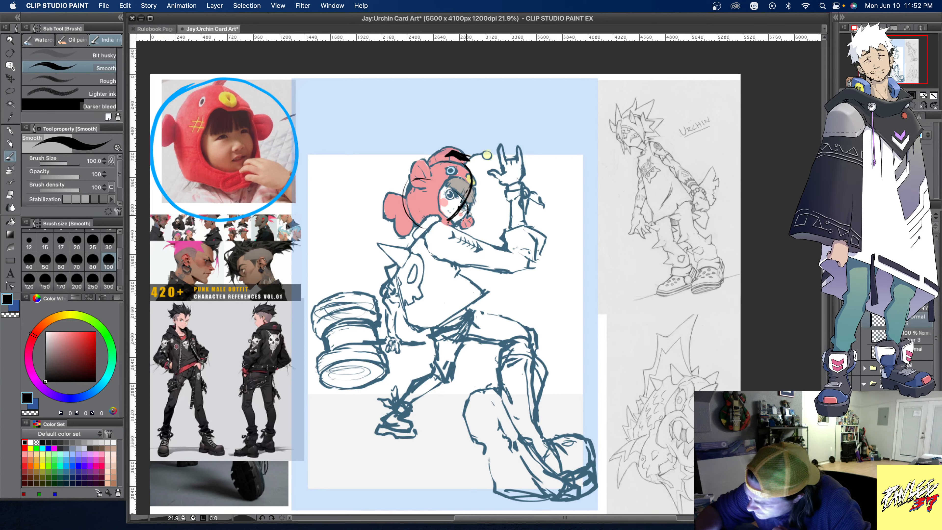
mouse_move(463, 220)
left_mouse_down()
mouse_move(427, 228)
mouse_move(403, 200)
mouse_move(410, 175)
mouse_move(440, 155)
mouse_move(429, 161)
mouse_move(473, 186)
left_mouse_up()
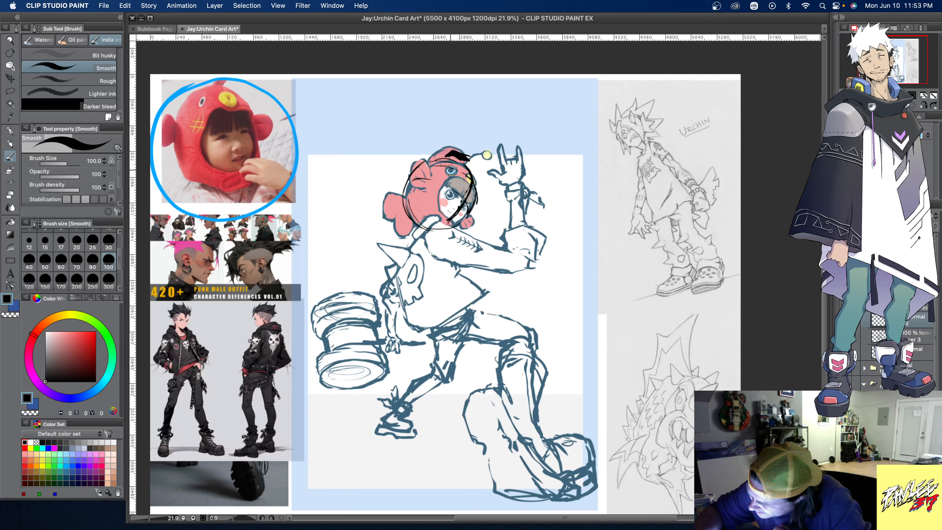
mouse_move(476, 195)
left_mouse_down()
mouse_move(477, 204)
mouse_move(479, 194)
mouse_move(447, 173)
mouse_move(455, 168)
mouse_move(473, 186)
mouse_move(469, 175)
left_mouse_up()
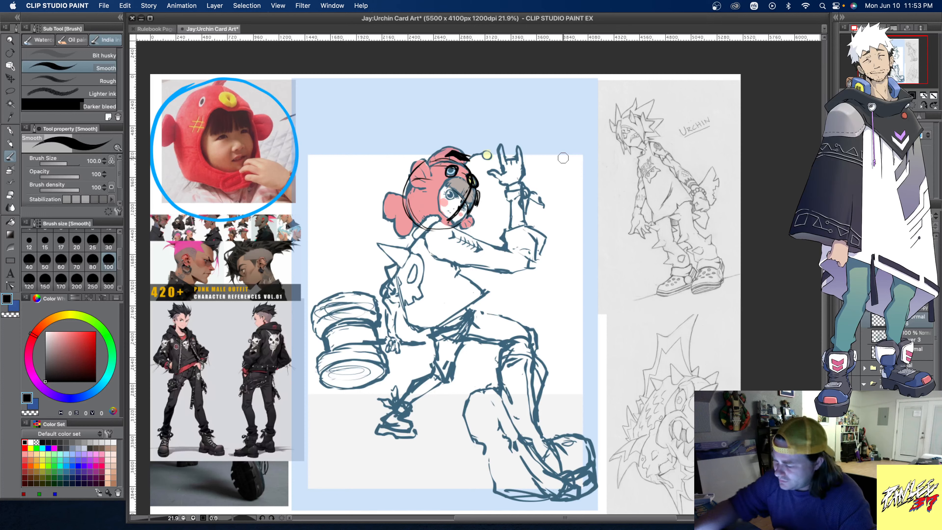
- Try a black hat contour with a pointed ear on top, and delete the trial layer
key("c")
mouse_move(441, 156)
left_mouse_down()
mouse_move(479, 156)
mouse_move(473, 165)
mouse_move(421, 145)
mouse_move(427, 159)
mouse_move(430, 142)
mouse_move(436, 149)
mouse_move(440, 159)
mouse_move(430, 161)
mouse_move(453, 151)
mouse_move(480, 171)
mouse_move(446, 148)
mouse_move(478, 169)
left_mouse_up()
key("c")
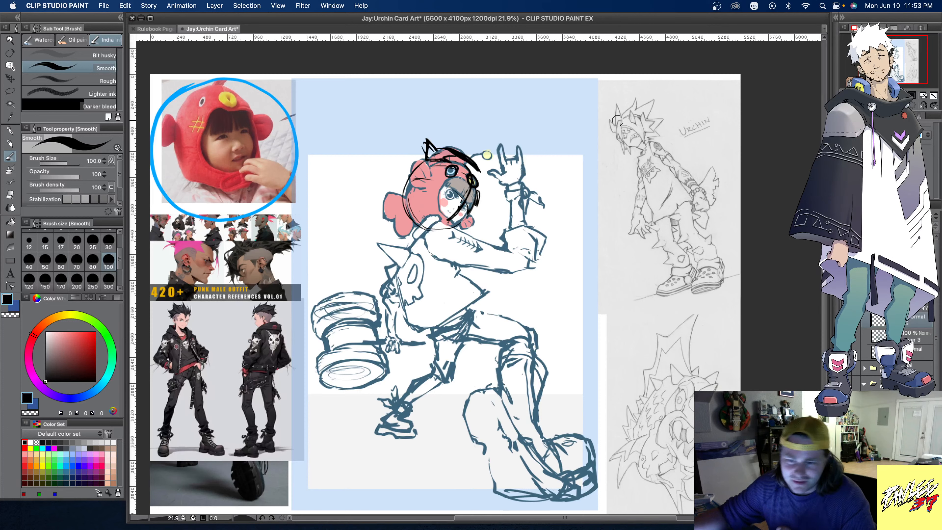
mouse_move(452, 139)
left_mouse_down()
mouse_move(485, 174)
mouse_move(449, 131)
mouse_move(455, 235)
mouse_move(434, 206)
mouse_move(426, 143)
mouse_move(404, 197)
left_mouse_up()
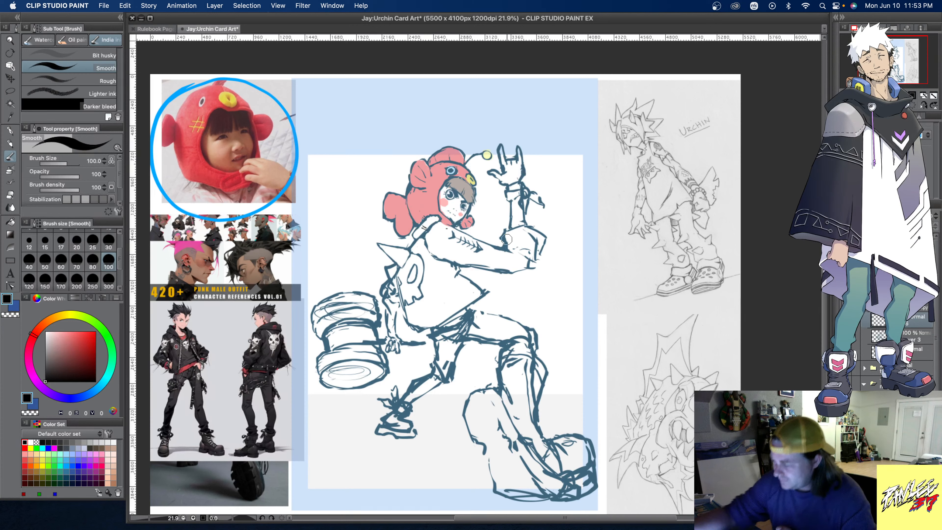
right_click(922, 317)
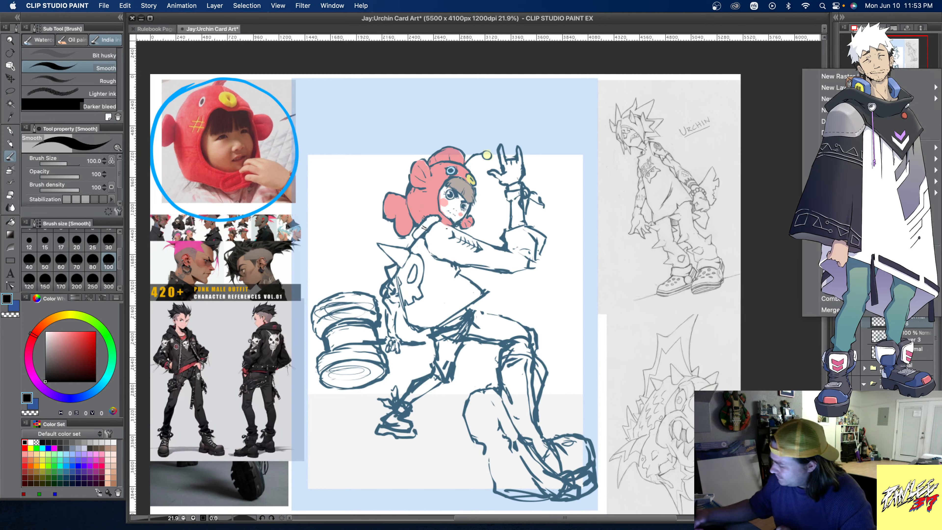
left_click(890, 133)
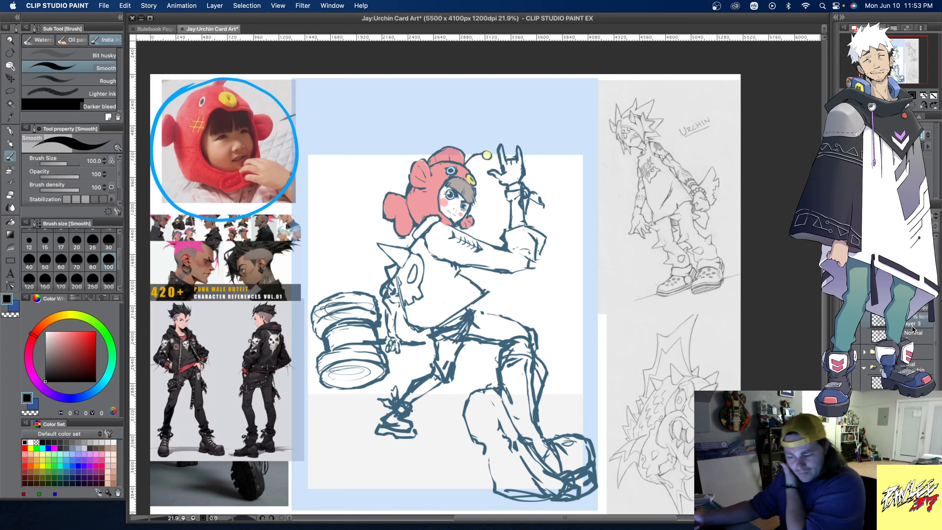
- Extend the hammer handle past the raised knee in dark blue on the sketch layer, and round off its end
left_click(66, 476)
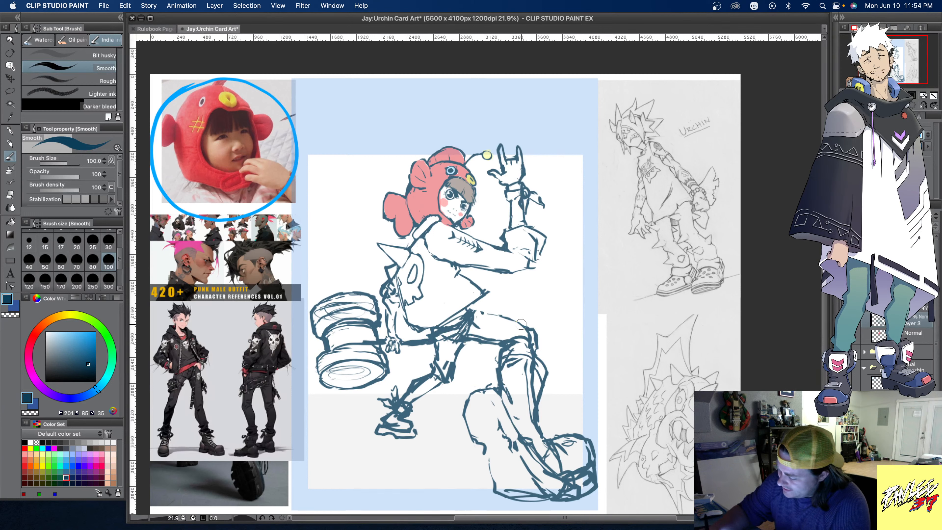
left_click_drag(523, 324, 560, 320)
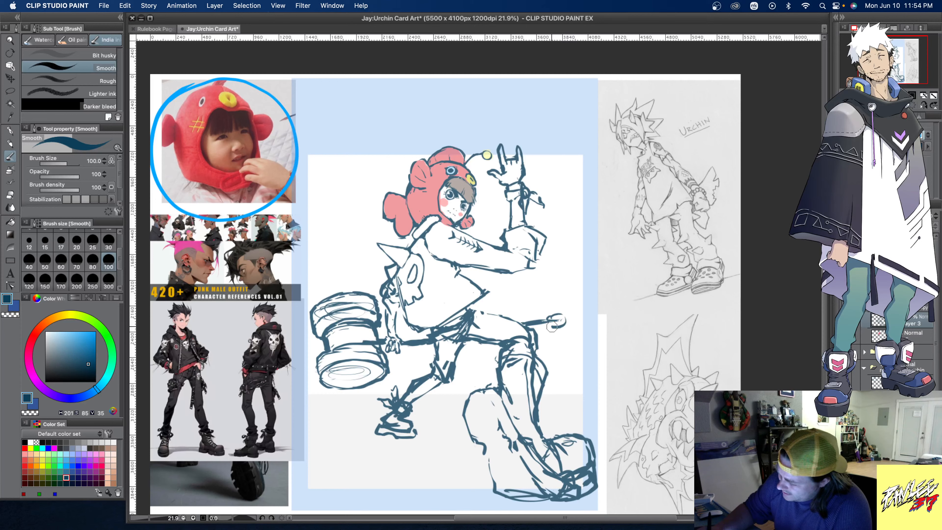
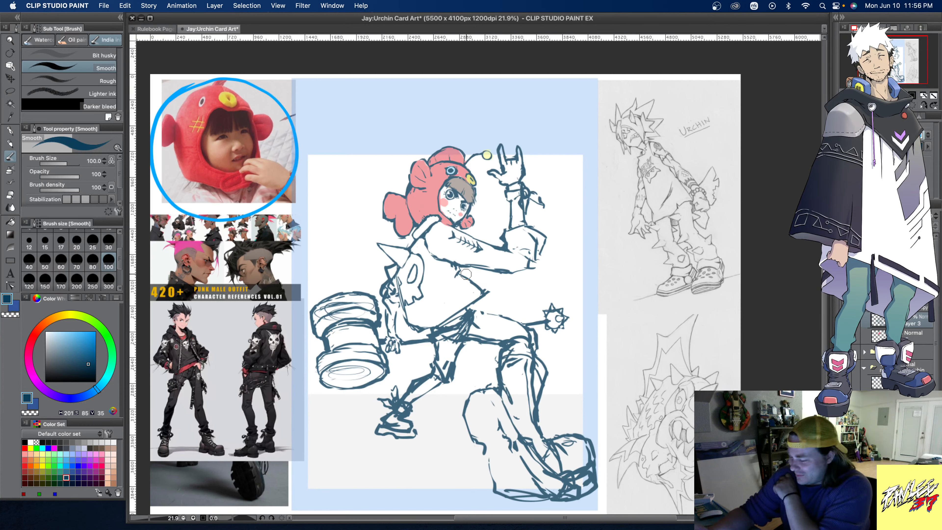
- Lasso the whole hammer head, enlarge it slightly and nudge it toward the character, and apply the transform
key("m")
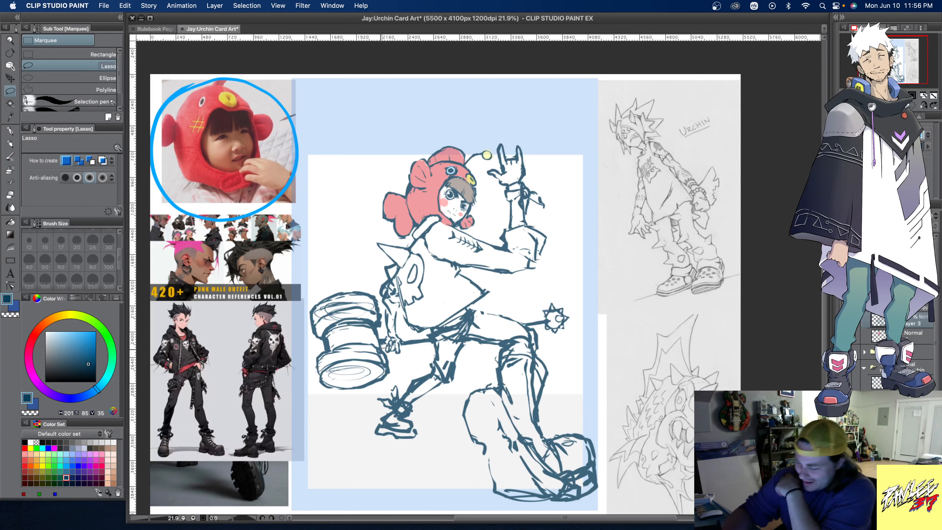
mouse_move(384, 344)
left_mouse_down()
mouse_move(373, 282)
mouse_move(330, 283)
mouse_move(306, 323)
mouse_move(332, 402)
mouse_move(380, 398)
mouse_move(397, 378)
mouse_move(393, 384)
mouse_move(383, 330)
left_mouse_up()
left_click(366, 421)
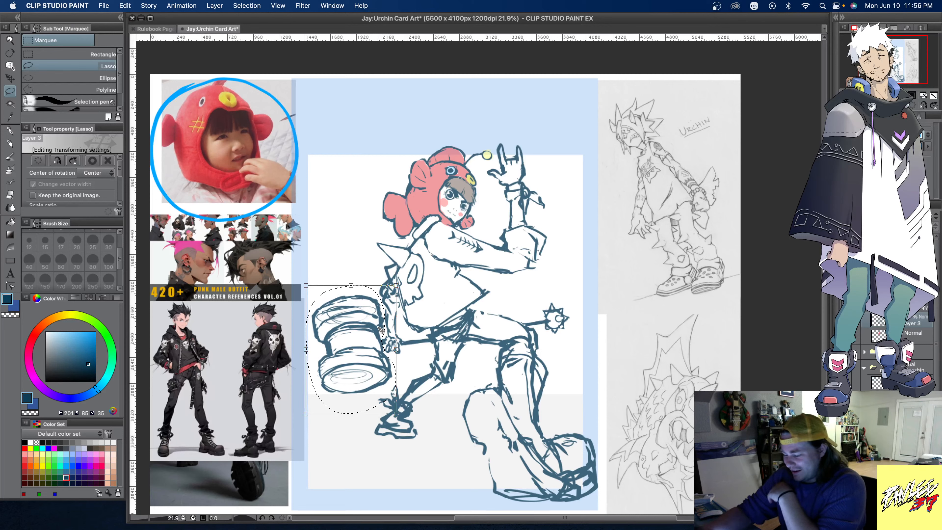
left_click_drag(396, 414, 399, 417)
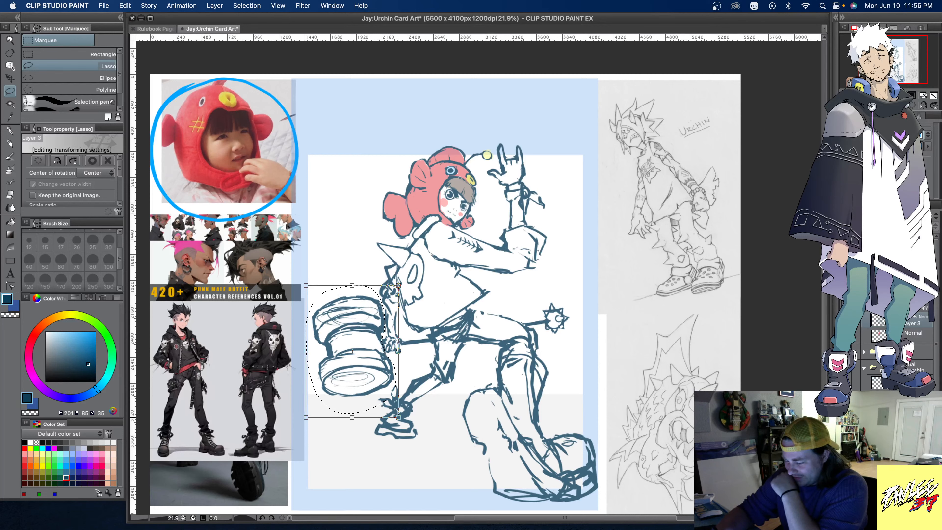
left_click_drag(383, 343, 382, 341)
key("super+d")
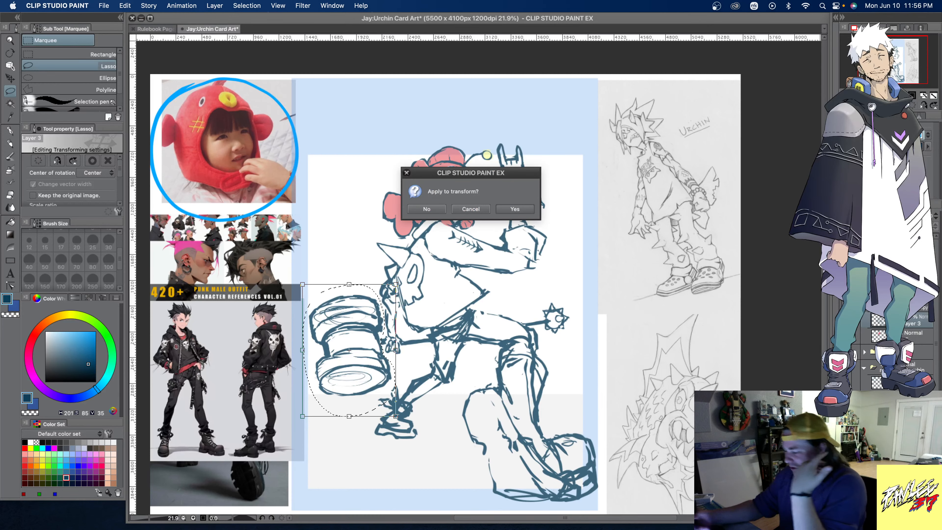
left_click(513, 210)
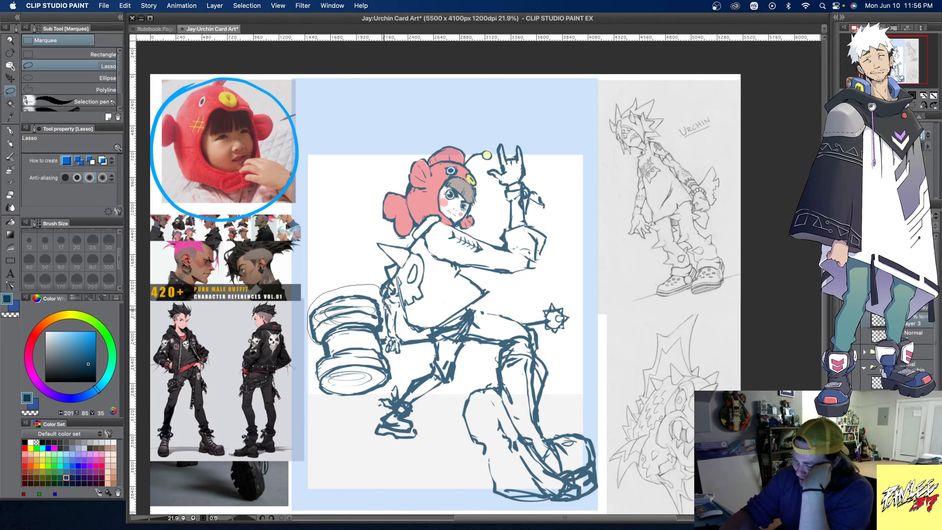
- Lasso the hammer head's upper drum, adjust its shape and placement slightly with a transform, and clear the selection
left_click_drag(384, 326, 335, 340)
left_click(278, 358)
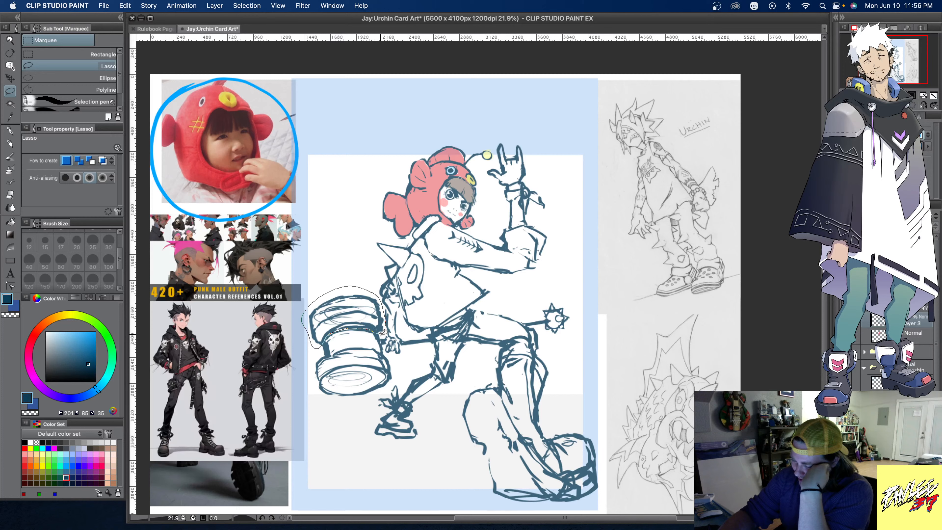
left_click_drag(324, 333, 330, 331)
key("ctrl+t")
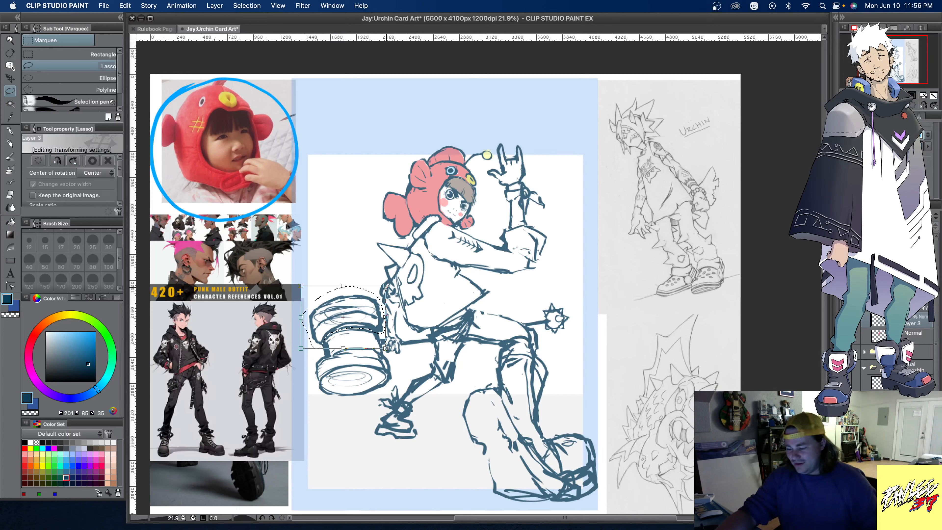
left_click_drag(343, 286, 341, 286)
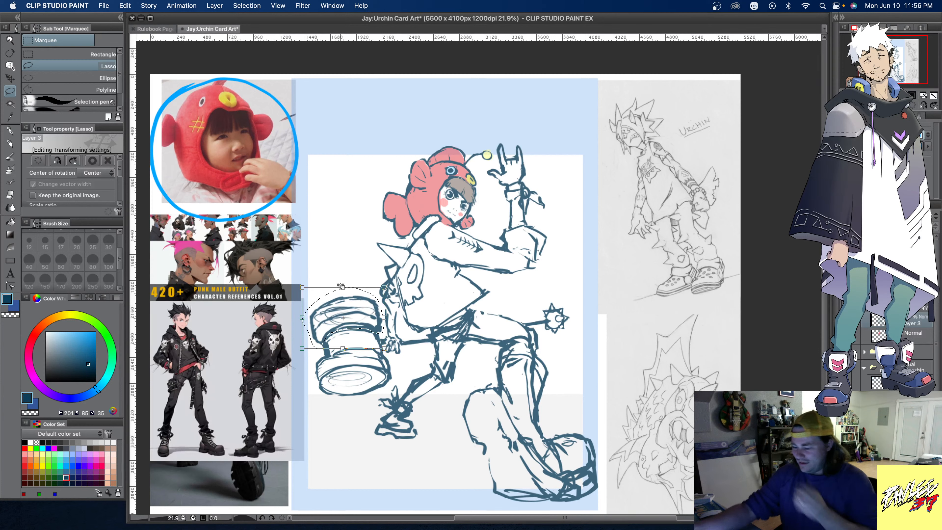
left_click(512, 209)
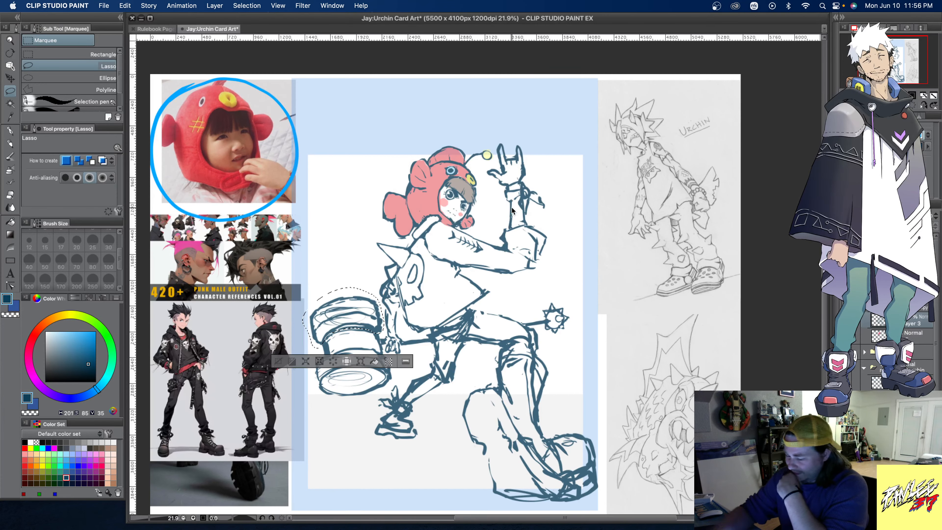
key("super+d")
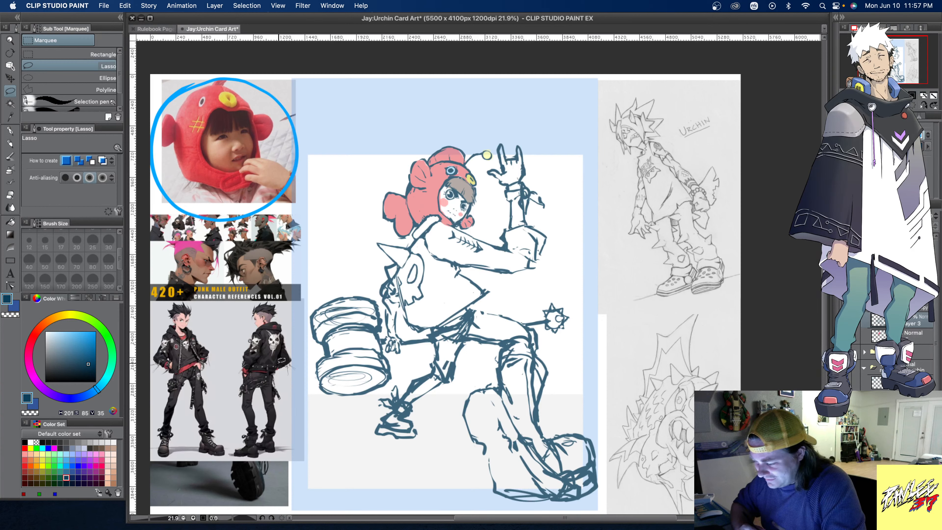
- Switch back to the Smooth brush and undo the trial strokes at the jacket collar
left_click(11, 158)
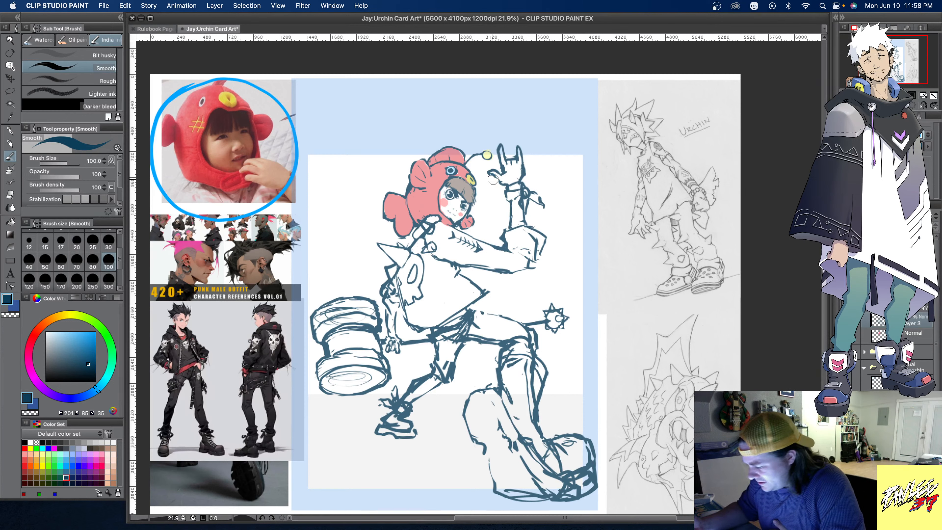
key("super+z")
key("super+z")
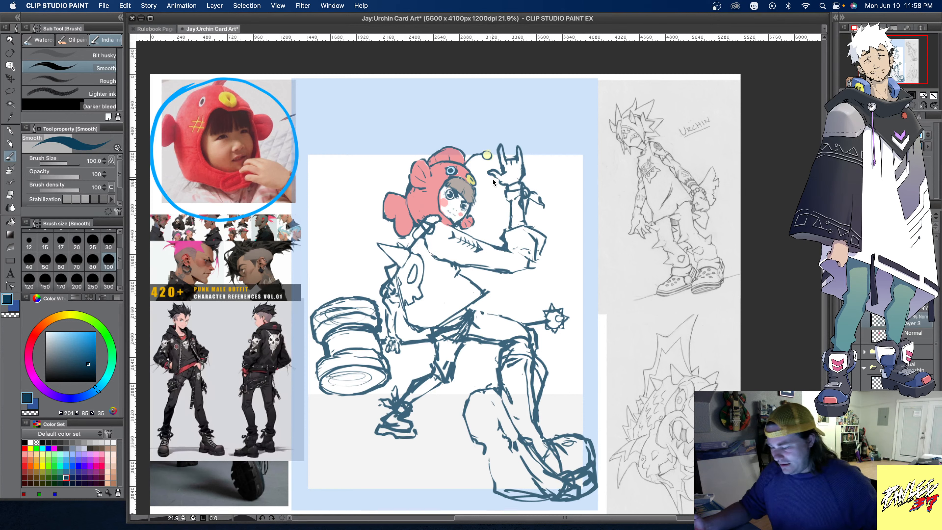
key("super+z")
key("super+z")
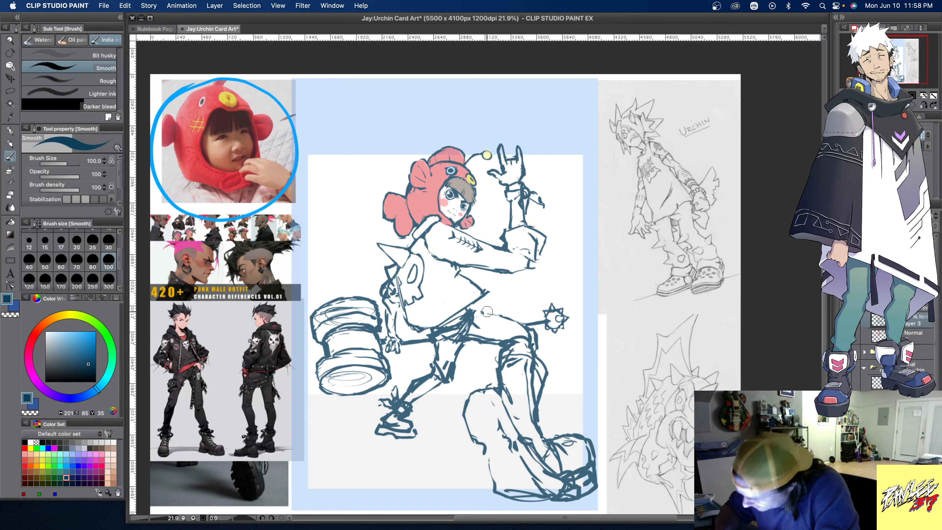
- Draw pointed spikes in dark blue along the raised thigh, the knee and the bent back leg
mouse_move(484, 314)
left_mouse_down()
mouse_move(500, 297)
mouse_move(499, 315)
left_mouse_up()
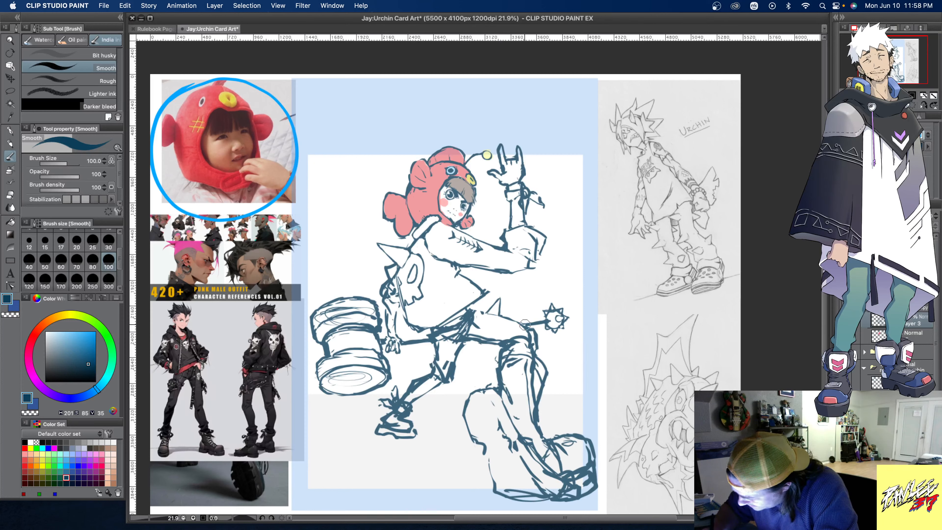
left_click_drag(533, 316, 535, 330)
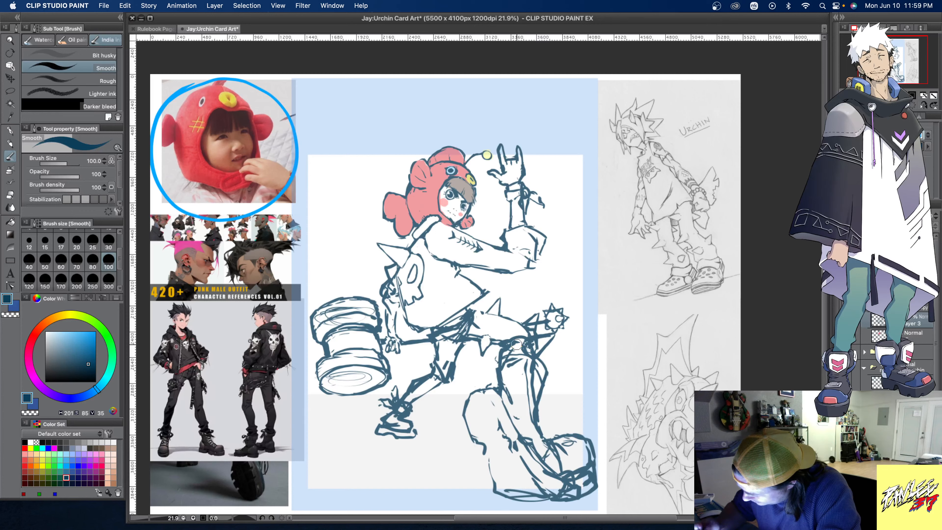
mouse_move(538, 349)
left_mouse_down()
mouse_move(530, 343)
mouse_move(554, 335)
mouse_move(526, 349)
mouse_move(548, 341)
left_mouse_up()
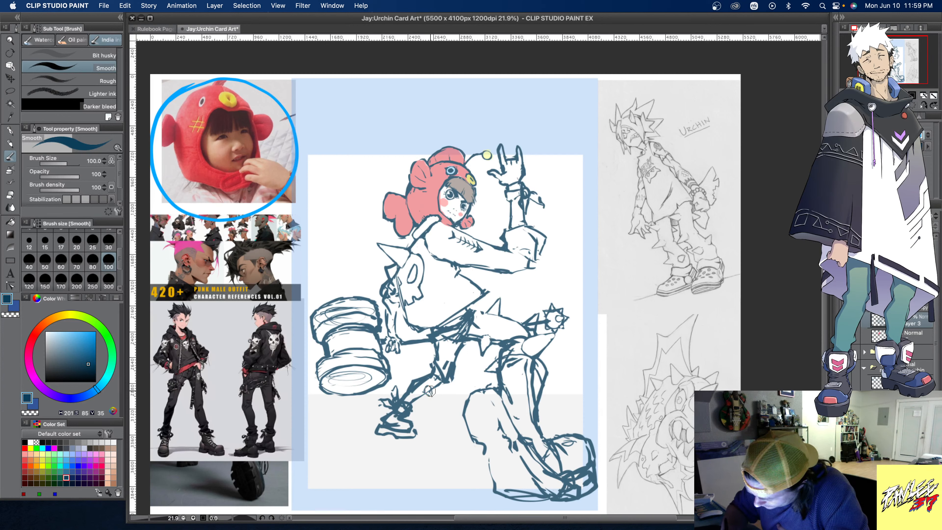
left_click_drag(430, 391, 429, 396)
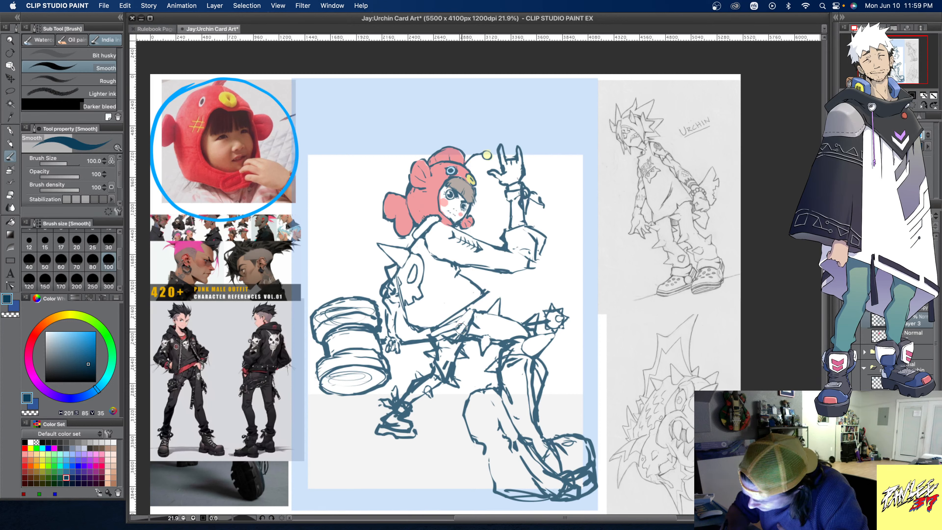
mouse_move(452, 332)
left_mouse_down()
mouse_move(437, 339)
mouse_move(447, 342)
left_mouse_up()
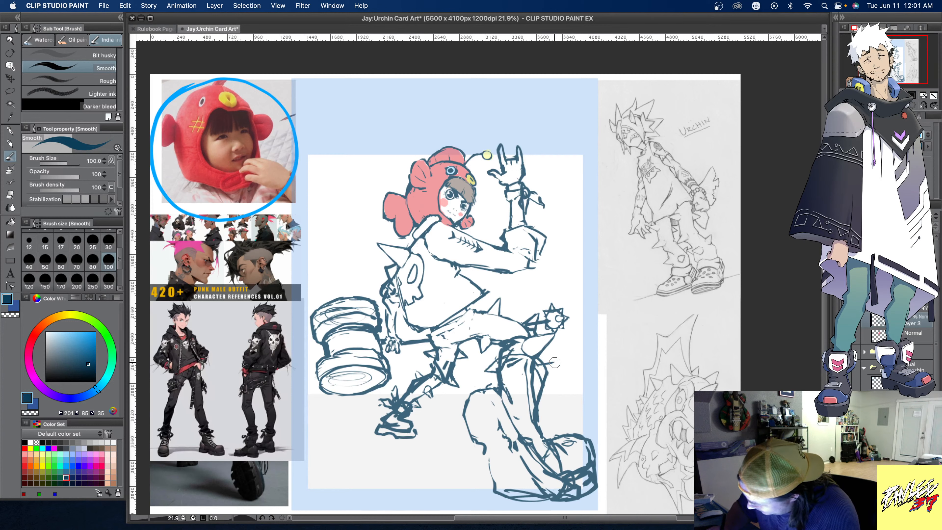
- Try a spike on the front shin and redraw the lower leg wider, running down from the knee into the boot
mouse_move(536, 363)
left_mouse_down()
mouse_move(552, 368)
mouse_move(543, 384)
left_mouse_up()
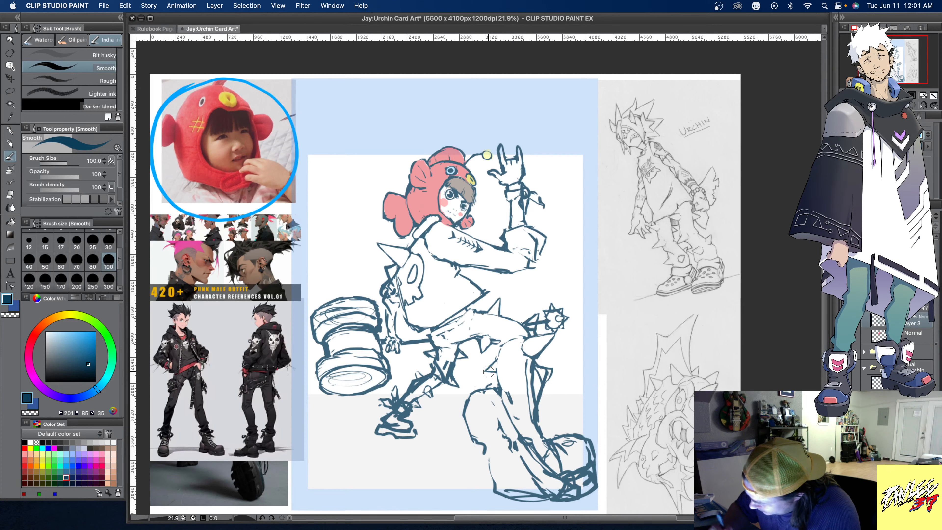
mouse_move(516, 326)
left_mouse_down()
mouse_move(486, 384)
mouse_move(526, 334)
left_mouse_up()
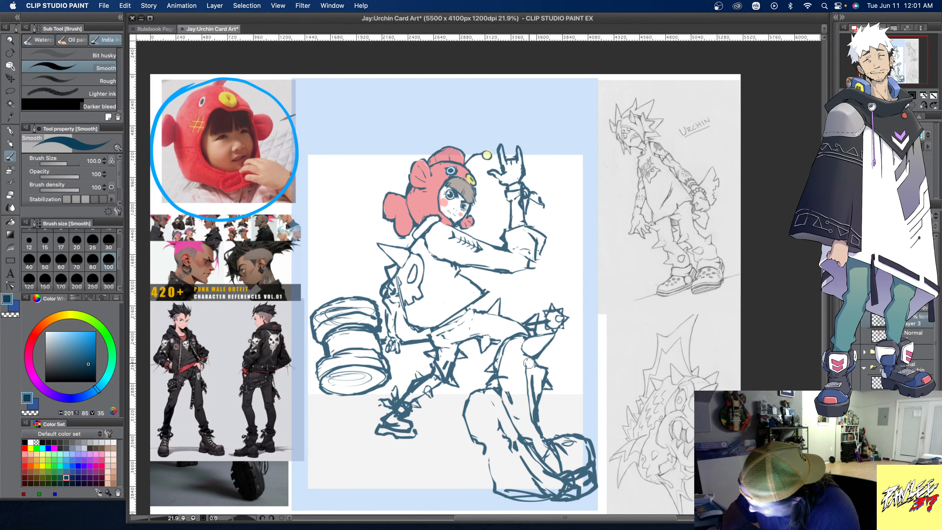
mouse_move(528, 363)
left_mouse_down()
mouse_move(534, 382)
mouse_move(517, 402)
left_mouse_up()
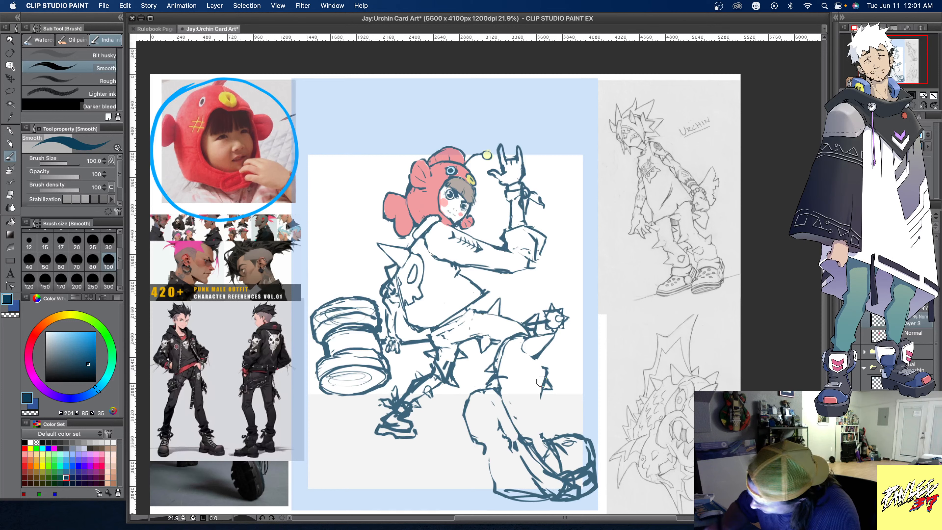
mouse_move(494, 364)
left_mouse_down()
mouse_move(514, 345)
mouse_move(543, 369)
mouse_move(546, 439)
left_mouse_up()
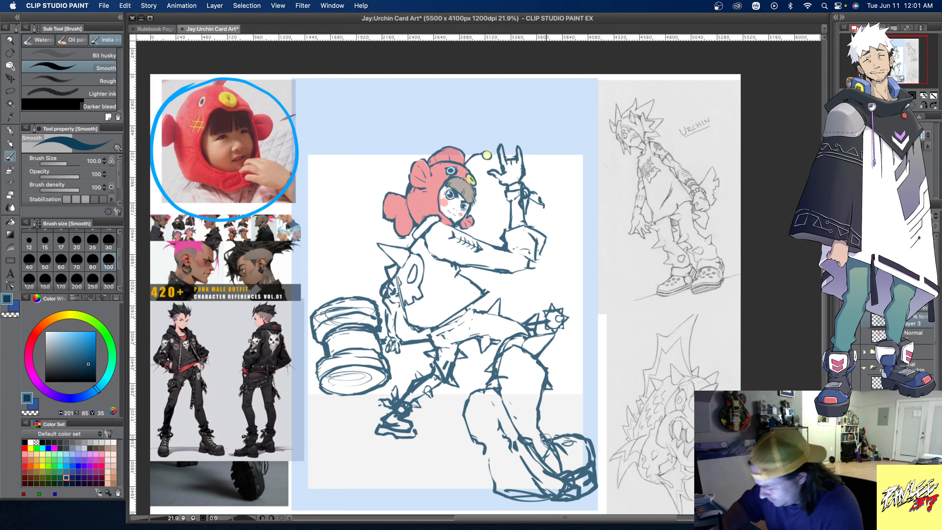
mouse_move(540, 401)
left_mouse_down()
mouse_move(533, 423)
mouse_move(556, 446)
mouse_move(538, 416)
mouse_move(552, 454)
left_mouse_up()
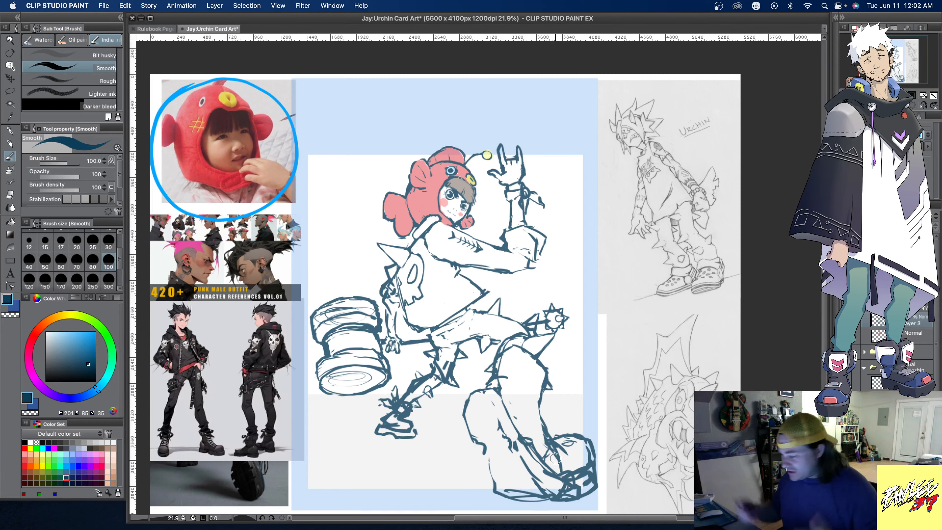
- Erase the front lower leg and most of the large boot on the sketch layer
mouse_move(509, 354)
left_mouse_down()
mouse_move(493, 366)
mouse_move(502, 353)
mouse_move(494, 399)
mouse_move(508, 351)
mouse_move(533, 371)
mouse_move(521, 354)
mouse_move(531, 347)
mouse_move(551, 371)
mouse_move(537, 362)
mouse_move(548, 377)
mouse_move(537, 401)
mouse_move(548, 452)
mouse_move(573, 448)
mouse_move(577, 458)
mouse_move(521, 430)
mouse_move(552, 464)
mouse_move(522, 425)
mouse_move(508, 382)
mouse_move(484, 384)
mouse_move(519, 421)
mouse_move(531, 383)
left_mouse_up()
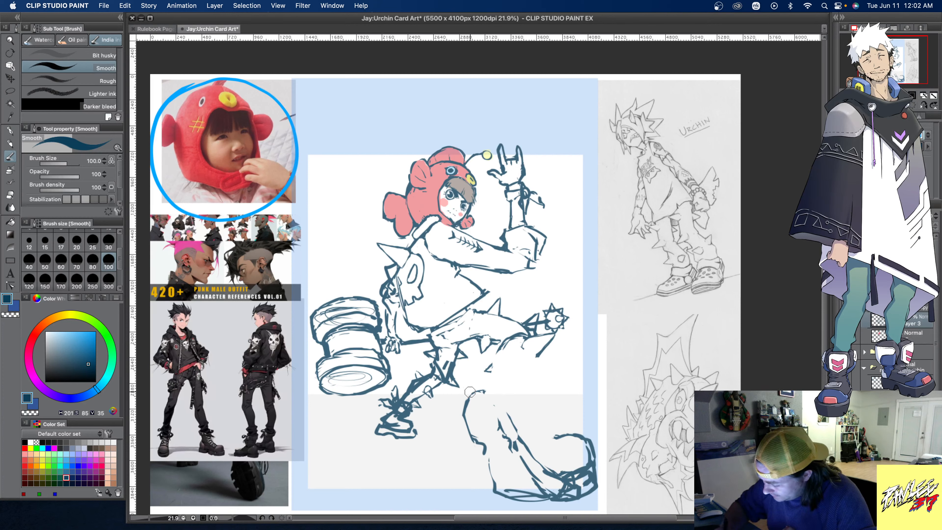
left_click_drag(460, 387, 490, 392)
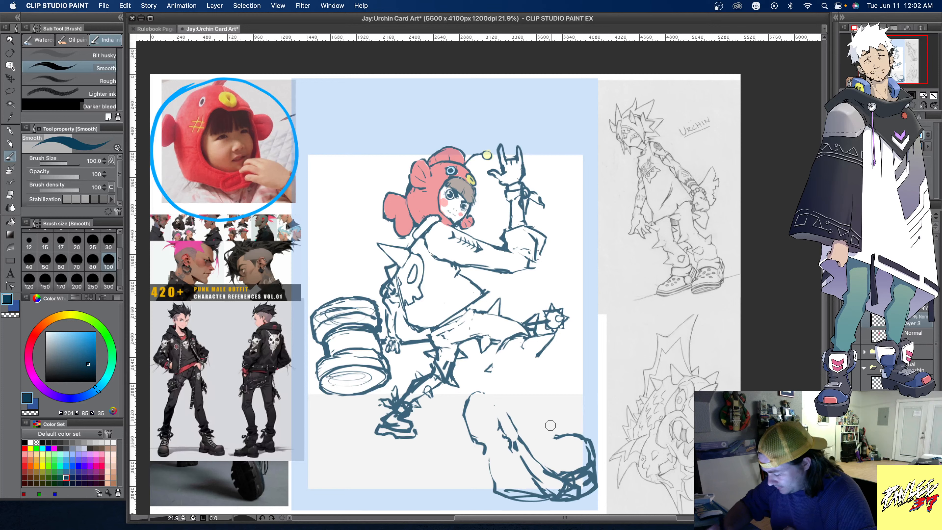
mouse_move(553, 438)
left_mouse_down()
mouse_move(560, 429)
mouse_move(595, 444)
mouse_move(594, 458)
mouse_move(553, 469)
mouse_move(590, 476)
mouse_move(609, 458)
left_mouse_up()
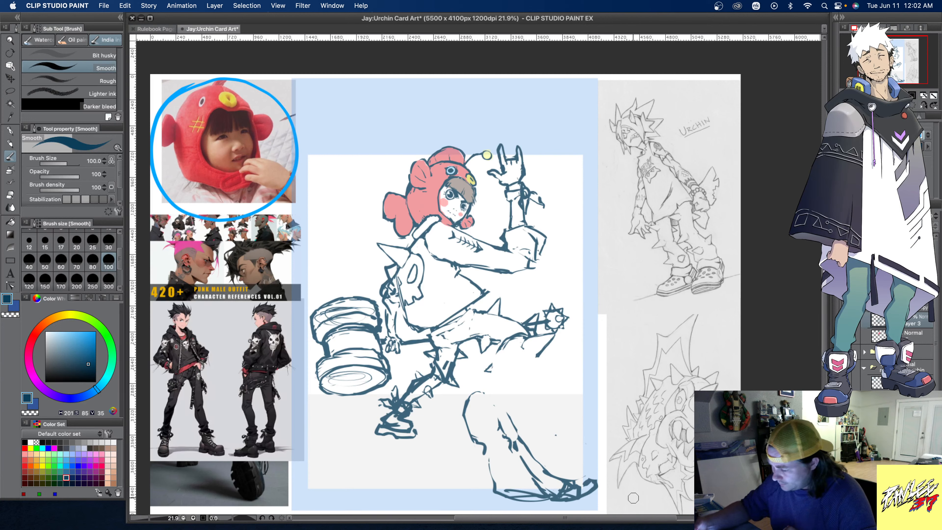
left_click_drag(502, 351, 523, 337)
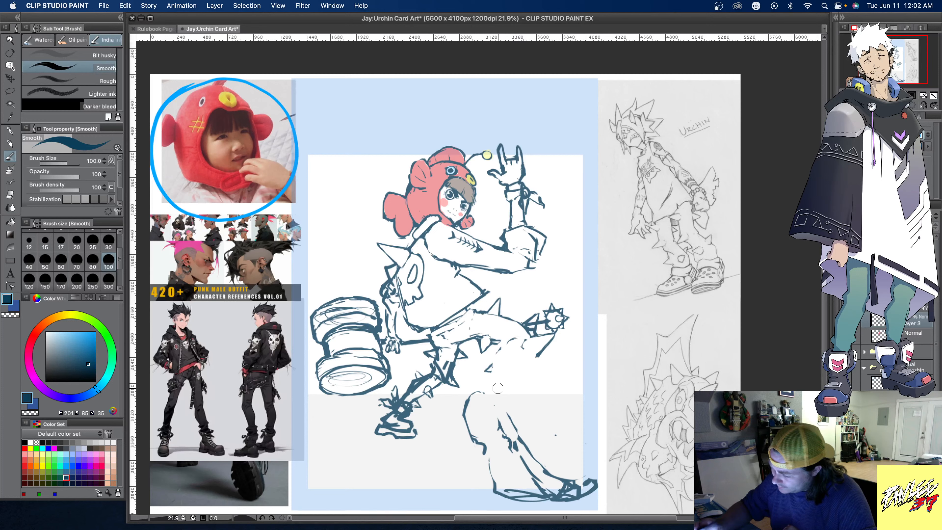
mouse_move(530, 344)
left_mouse_down()
mouse_move(550, 349)
mouse_move(547, 333)
mouse_move(554, 339)
mouse_move(542, 347)
mouse_move(517, 343)
mouse_move(492, 360)
mouse_move(463, 437)
left_mouse_up()
- Show the earlier rough sketch at reduced opacity as a faint guide, and return to Layer 3
left_click(844, 304)
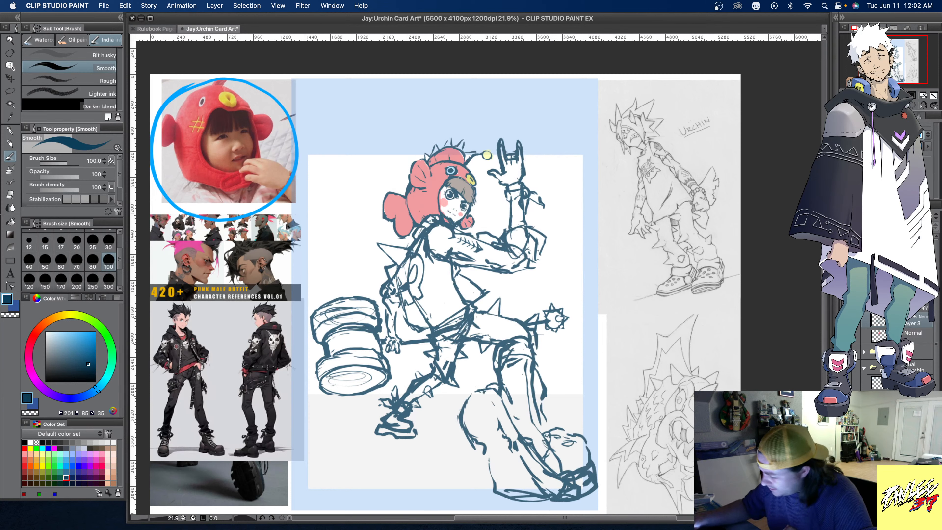
left_click(905, 305)
left_click_drag(919, 226, 903, 226)
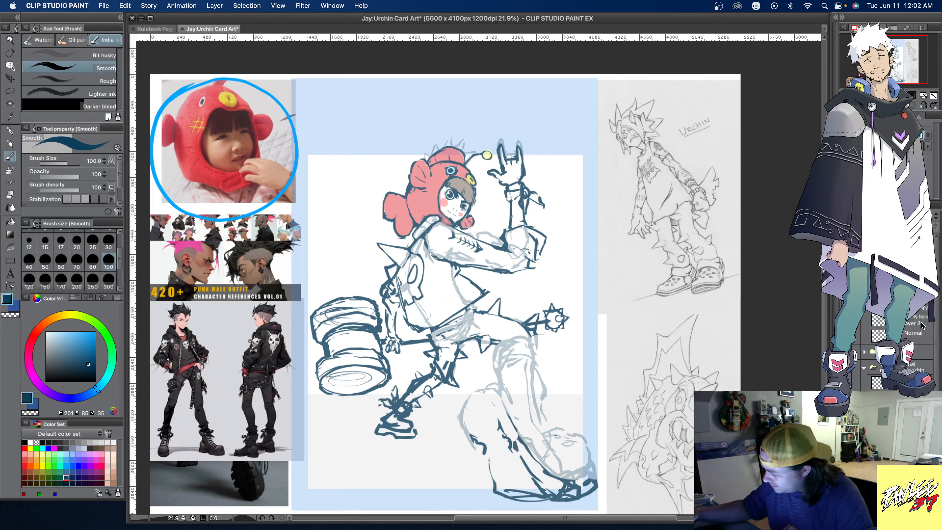
left_click(912, 327)
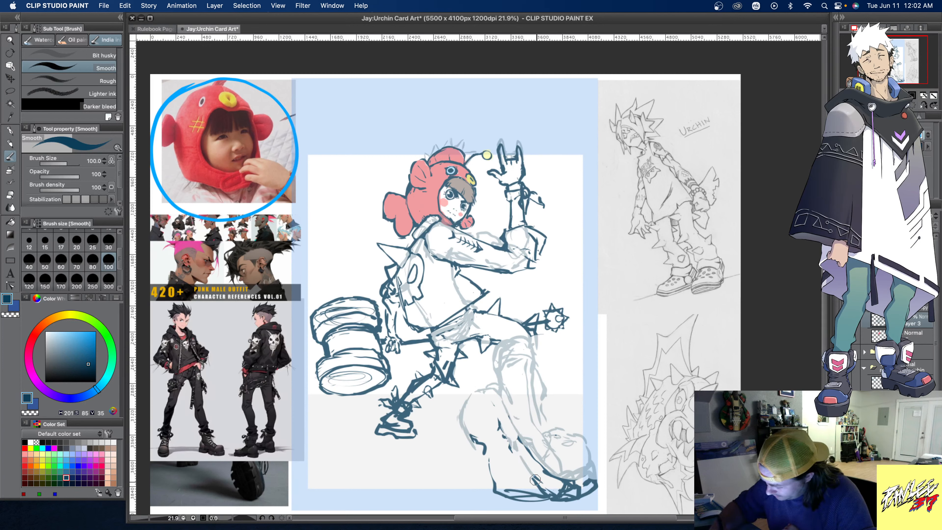
- Erase the remaining boot lines, then draw a round ankle rivet, a curved strap over the foot and the heel's arched edge
mouse_move(562, 497)
left_mouse_down()
mouse_move(585, 472)
mouse_move(598, 489)
mouse_move(565, 480)
mouse_move(572, 499)
mouse_move(514, 499)
mouse_move(490, 457)
left_mouse_up()
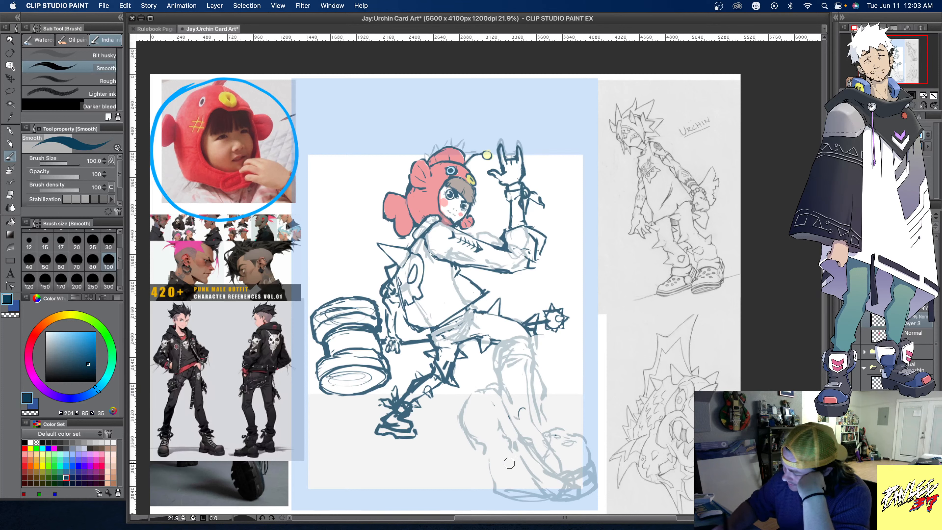
mouse_move(533, 445)
left_mouse_down()
mouse_move(546, 436)
mouse_move(531, 455)
mouse_move(545, 434)
mouse_move(526, 445)
mouse_move(544, 437)
mouse_move(534, 454)
mouse_move(542, 434)
left_mouse_up()
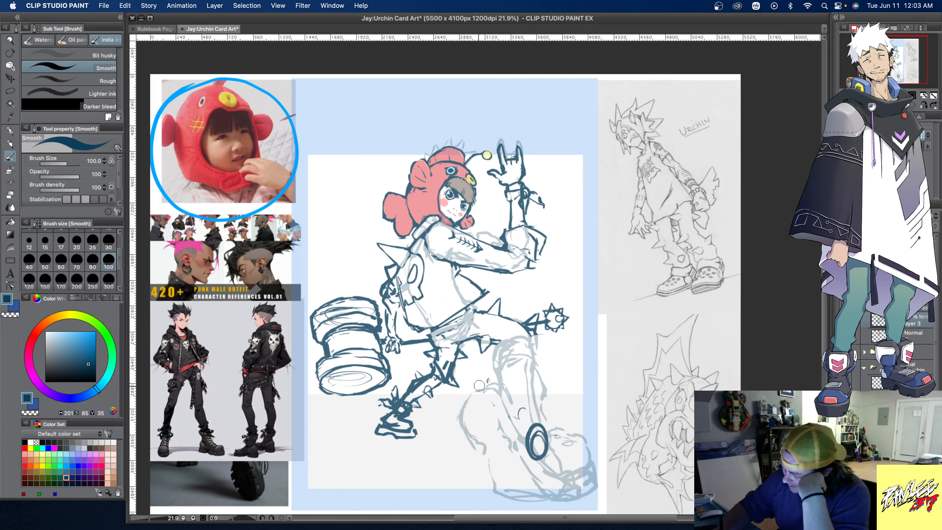
mouse_move(484, 384)
left_mouse_down()
mouse_move(506, 373)
mouse_move(536, 431)
mouse_move(505, 375)
mouse_move(537, 423)
left_mouse_up()
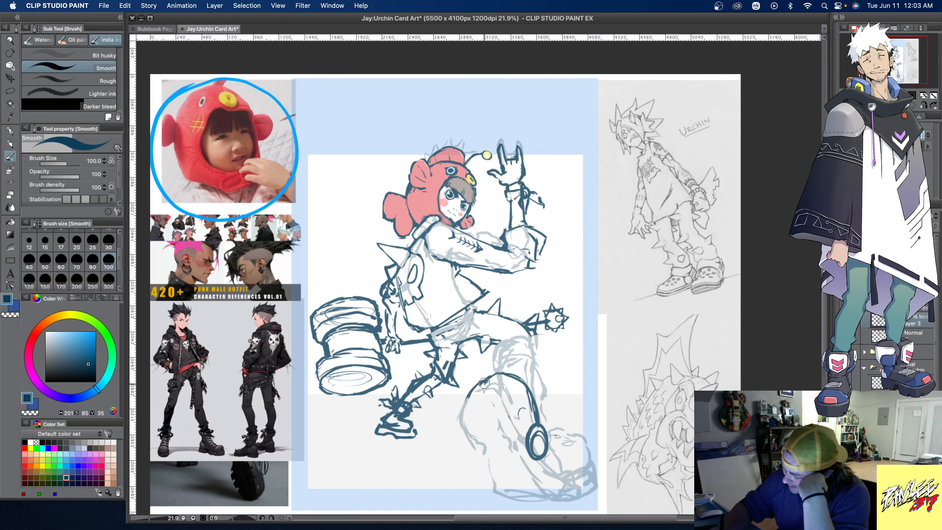
mouse_move(474, 390)
left_mouse_down()
mouse_move(498, 384)
mouse_move(531, 435)
left_mouse_up()
mouse_move(460, 412)
left_mouse_down()
mouse_move(496, 411)
mouse_move(461, 400)
mouse_move(496, 407)
mouse_move(477, 395)
mouse_move(459, 399)
mouse_move(447, 424)
mouse_move(500, 411)
left_mouse_up()
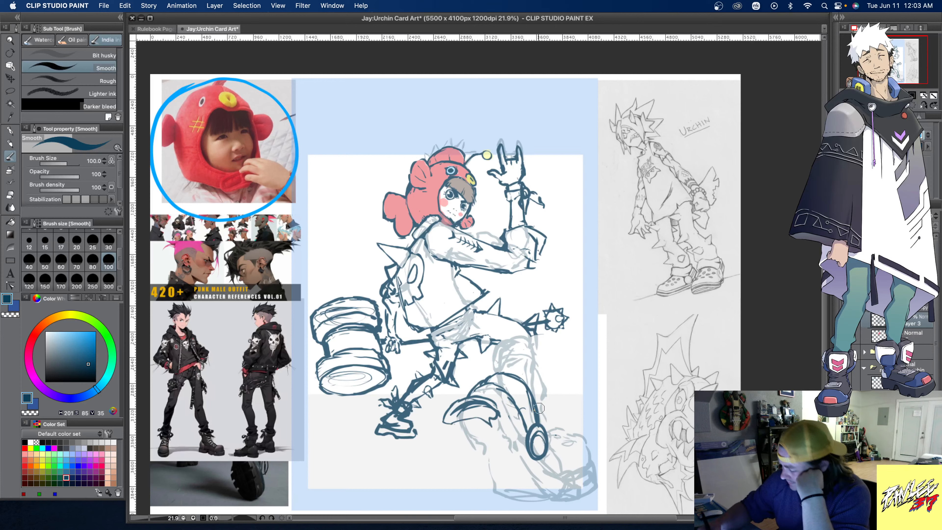
- Outline the foreground clog's rounded toe with small vent holes, and add parallel lines along the curved strap
mouse_move(547, 433)
left_mouse_down()
mouse_move(590, 437)
mouse_move(597, 473)
mouse_move(597, 463)
left_mouse_up()
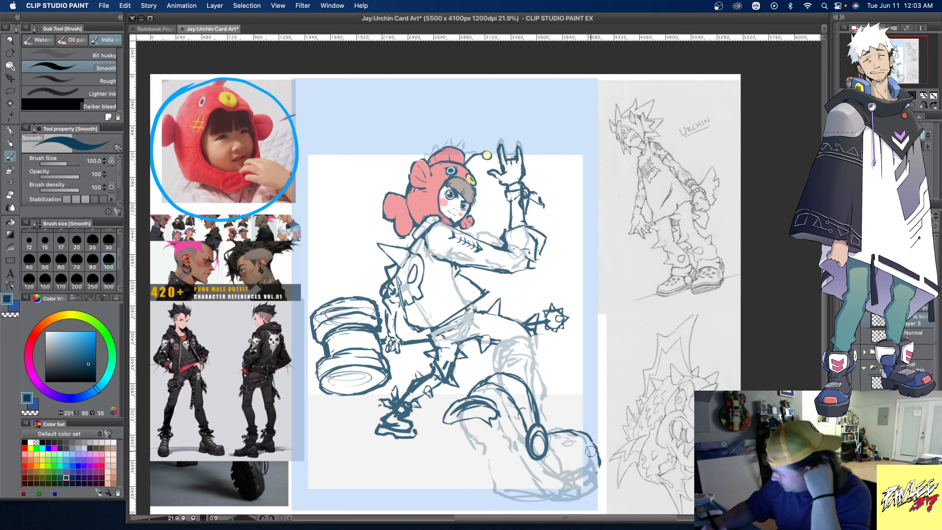
mouse_move(597, 458)
left_mouse_down()
mouse_move(581, 487)
mouse_move(560, 496)
mouse_move(550, 487)
left_mouse_up()
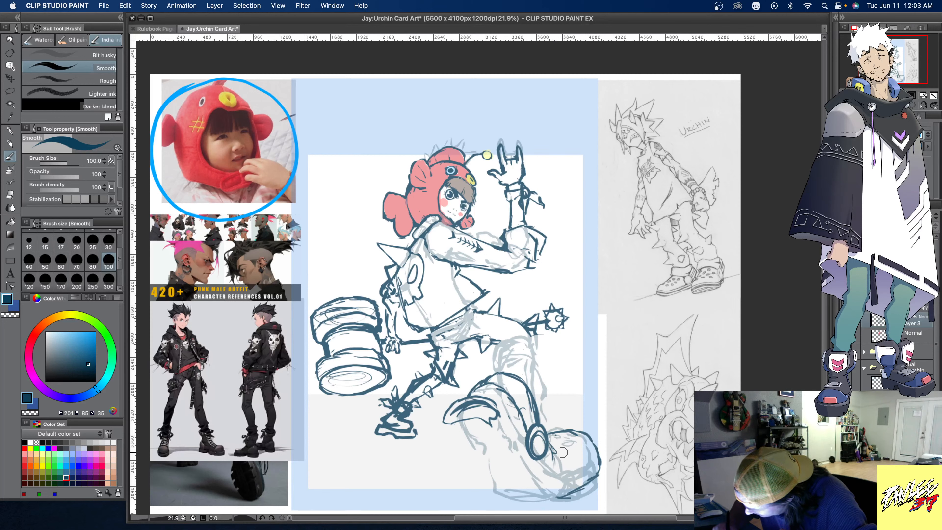
left_click_drag(570, 450, 564, 454)
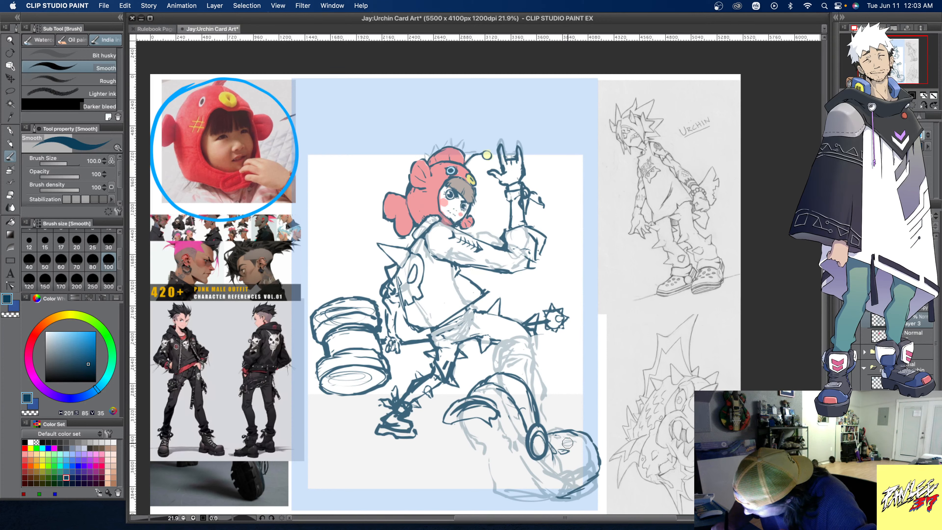
mouse_move(567, 443)
left_mouse_down()
mouse_move(578, 442)
mouse_move(560, 438)
left_mouse_up()
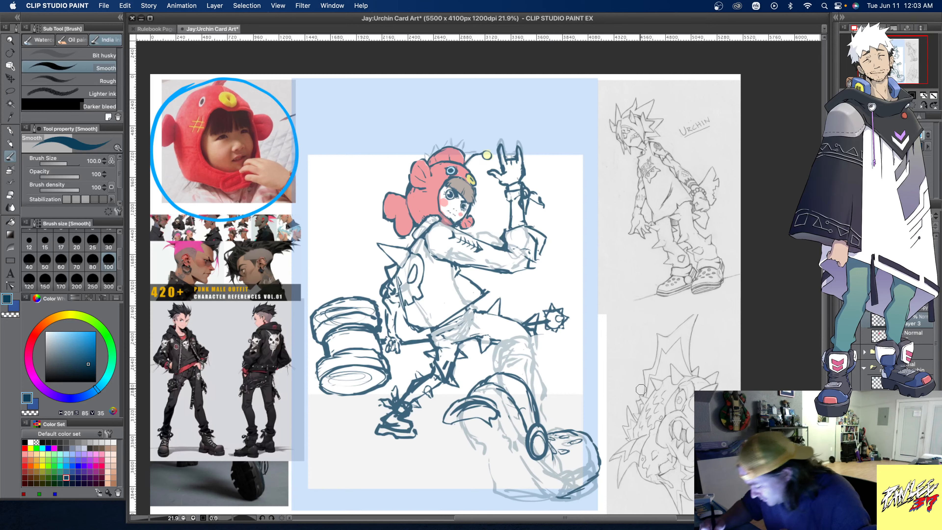
mouse_move(481, 380)
left_mouse_down()
mouse_move(503, 375)
mouse_move(530, 421)
mouse_move(519, 392)
mouse_move(492, 378)
left_mouse_up()
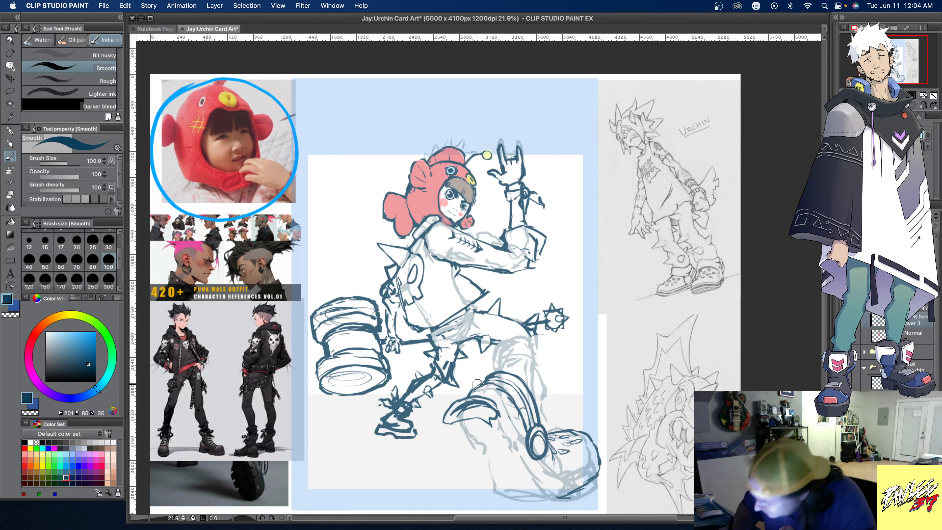
- Draw the clog's blocky heel and thick sole in dark blue, running under the foot to the toe
left_click(473, 355, "alt")
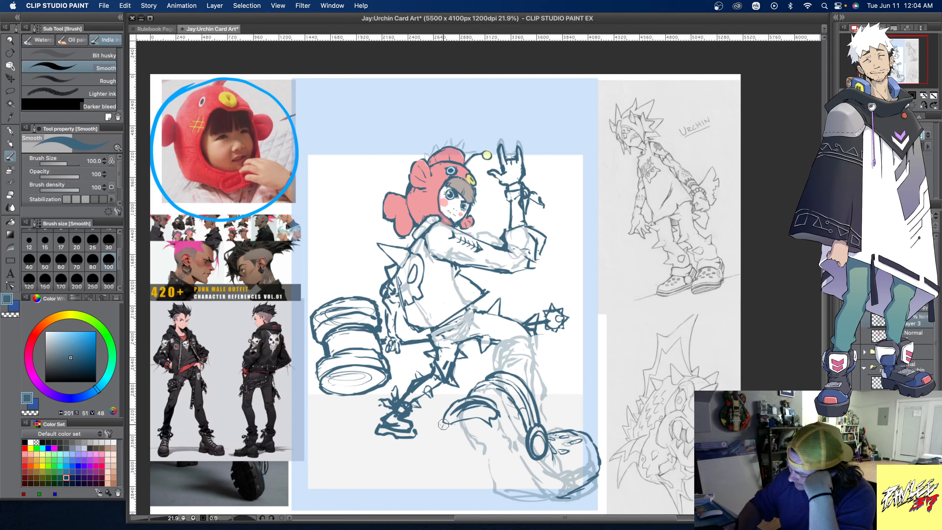
left_click_drag(443, 424, 453, 467)
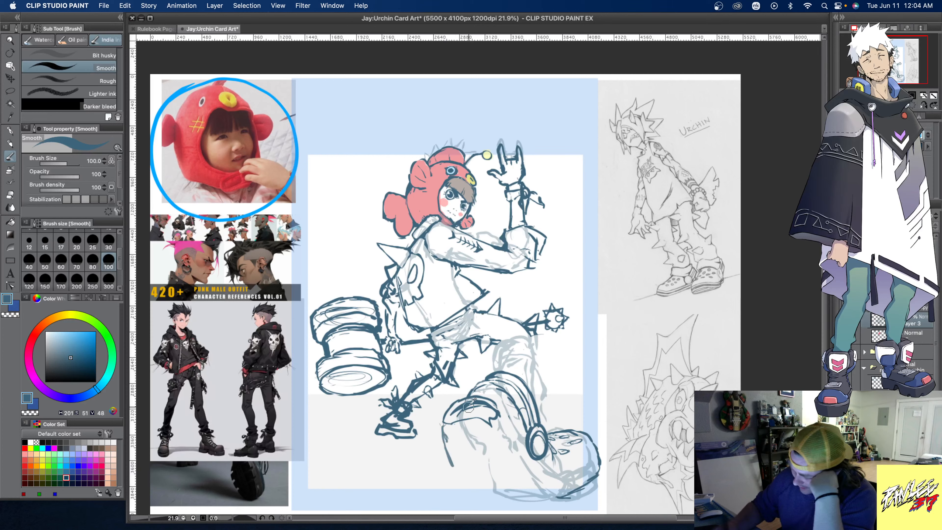
left_click(67, 478)
mouse_move(445, 419)
left_mouse_down()
mouse_move(455, 464)
mouse_move(445, 429)
mouse_move(480, 414)
mouse_move(505, 439)
mouse_move(492, 431)
mouse_move(503, 458)
mouse_move(458, 467)
mouse_move(507, 469)
left_mouse_up()
mouse_move(507, 469)
left_mouse_down()
mouse_move(453, 468)
mouse_move(441, 434)
mouse_move(457, 474)
mouse_move(438, 437)
mouse_move(462, 410)
mouse_move(443, 421)
mouse_move(497, 409)
mouse_move(539, 472)
mouse_move(529, 476)
mouse_move(527, 494)
mouse_move(597, 472)
left_mouse_up()
mouse_move(536, 476)
left_mouse_down()
mouse_move(587, 476)
mouse_move(602, 460)
mouse_move(606, 488)
mouse_move(570, 504)
mouse_move(526, 496)
left_mouse_up()
mouse_move(481, 475)
left_mouse_down()
mouse_move(495, 489)
mouse_move(490, 501)
mouse_move(531, 505)
mouse_move(484, 492)
mouse_move(486, 483)
left_mouse_up()
left_click_drag(476, 475, 484, 481)
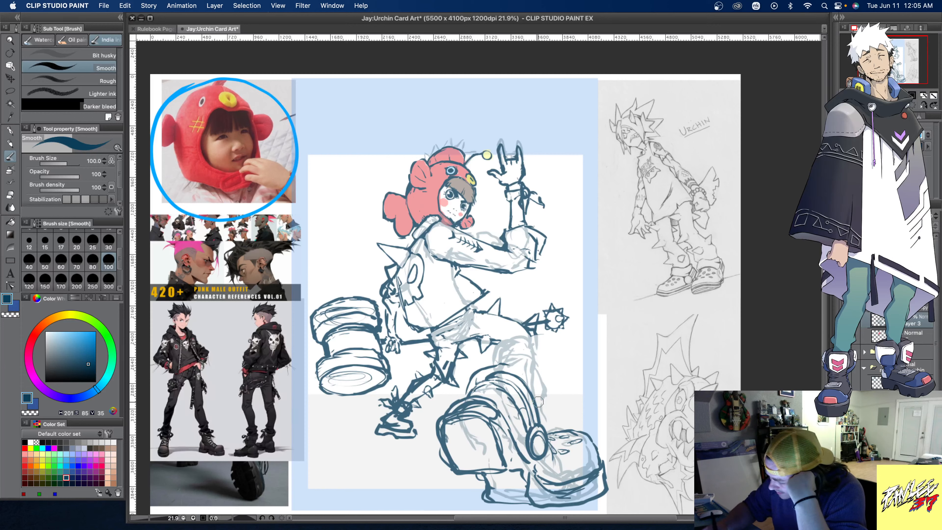
- Draw the front lower leg from the knee into the clog, with a large knee spike and smaller spikes along the shin
mouse_move(535, 406)
left_mouse_down()
mouse_move(552, 455)
mouse_move(546, 414)
left_mouse_up()
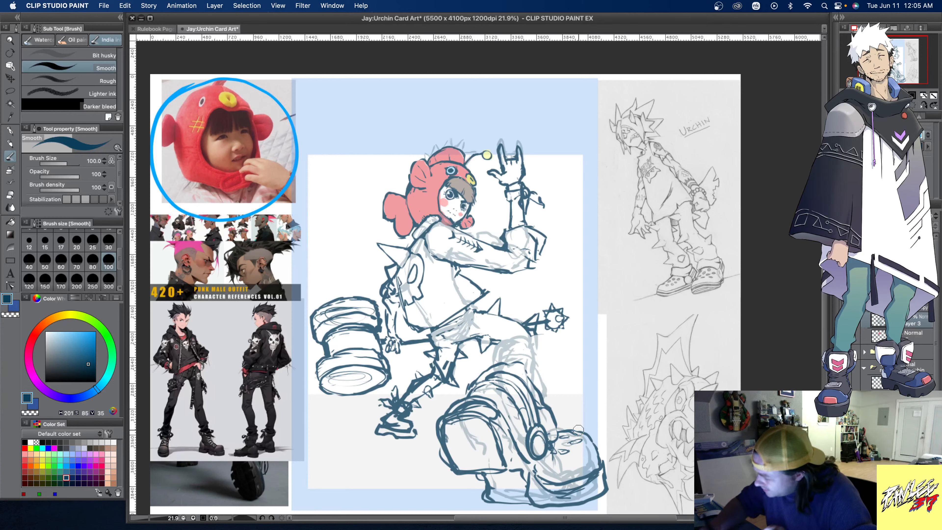
mouse_move(540, 373)
left_mouse_down()
mouse_move(564, 373)
mouse_move(541, 371)
mouse_move(558, 370)
mouse_move(551, 397)
left_mouse_up()
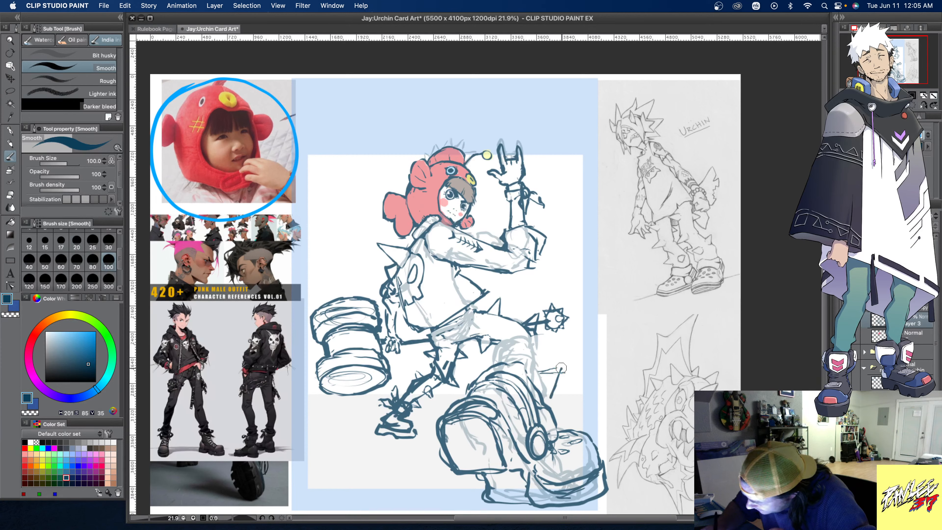
mouse_move(531, 345)
left_mouse_down()
mouse_move(534, 367)
mouse_move(532, 345)
mouse_move(572, 339)
mouse_move(538, 367)
mouse_move(534, 342)
mouse_move(535, 365)
mouse_move(538, 341)
mouse_move(573, 339)
mouse_move(538, 364)
mouse_move(531, 341)
left_mouse_up()
mouse_move(532, 338)
left_mouse_down()
mouse_move(570, 341)
mouse_move(540, 346)
mouse_move(558, 349)
mouse_move(503, 342)
mouse_move(494, 362)
mouse_move(493, 354)
mouse_move(472, 369)
mouse_move(485, 371)
mouse_move(474, 369)
mouse_move(512, 335)
mouse_move(523, 352)
mouse_move(526, 331)
mouse_move(574, 338)
mouse_move(538, 367)
mouse_move(553, 357)
mouse_move(538, 369)
mouse_move(547, 408)
left_mouse_up()
mouse_move(542, 372)
left_mouse_down()
mouse_move(544, 399)
mouse_move(542, 371)
mouse_move(579, 343)
mouse_move(572, 338)
mouse_move(540, 360)
mouse_move(568, 343)
mouse_move(552, 368)
mouse_move(562, 370)
mouse_move(553, 398)
left_mouse_up()
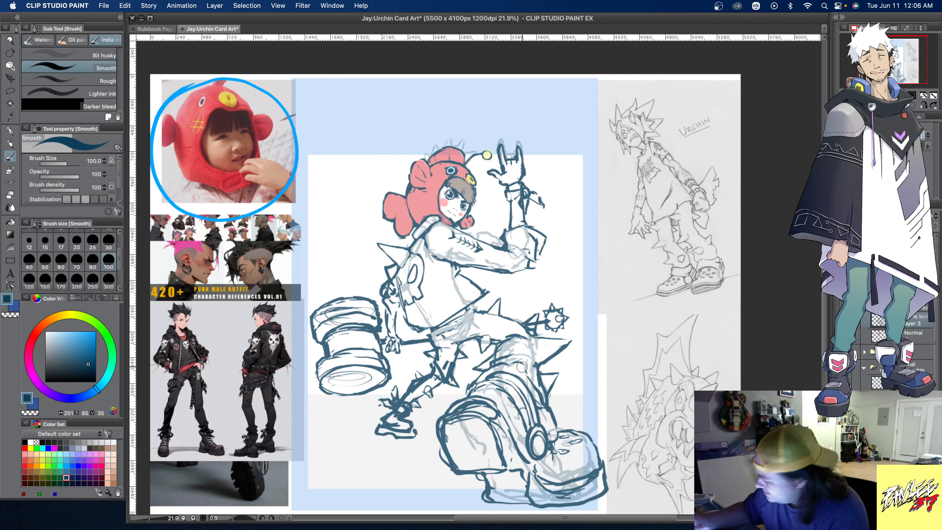
- Hide the faint rough sketch guide and clean up the line work on the front knee, shin and back ankle
left_click(845, 368)
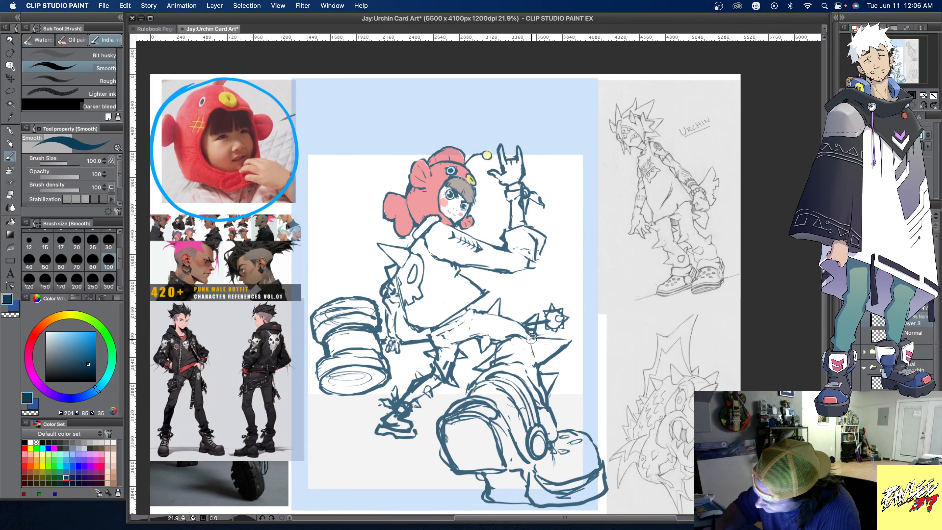
mouse_move(535, 339)
left_mouse_down()
mouse_move(571, 340)
mouse_move(539, 364)
left_mouse_up()
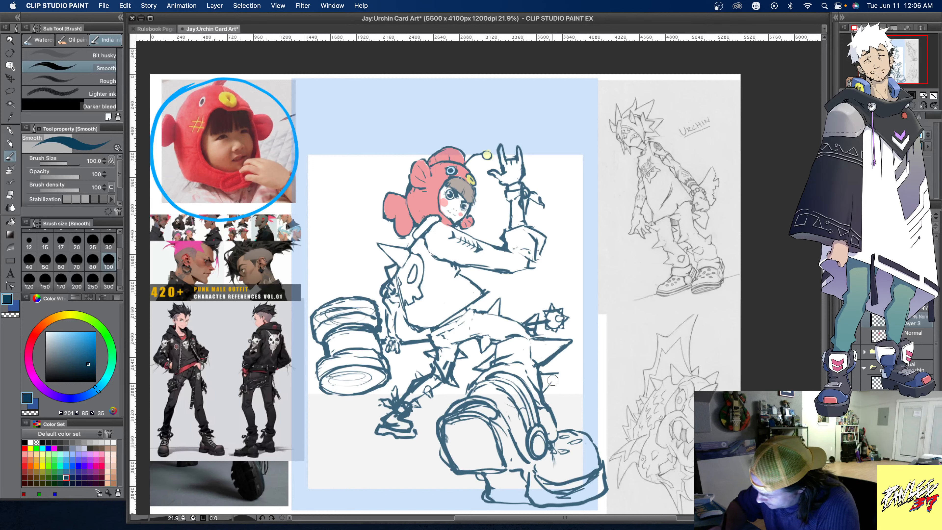
mouse_move(544, 390)
left_mouse_down()
mouse_move(554, 370)
mouse_move(544, 391)
left_mouse_up()
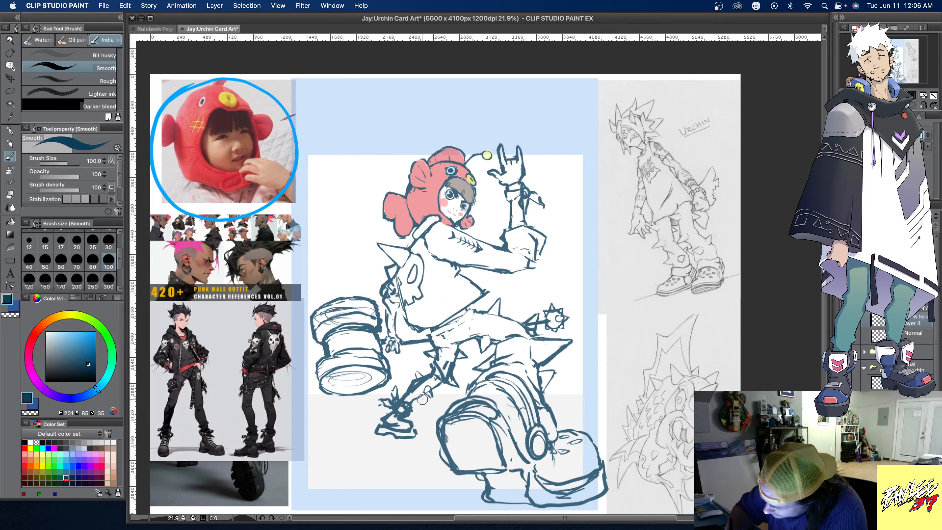
mouse_move(419, 403)
left_mouse_down()
mouse_move(427, 398)
mouse_move(425, 406)
left_mouse_up()
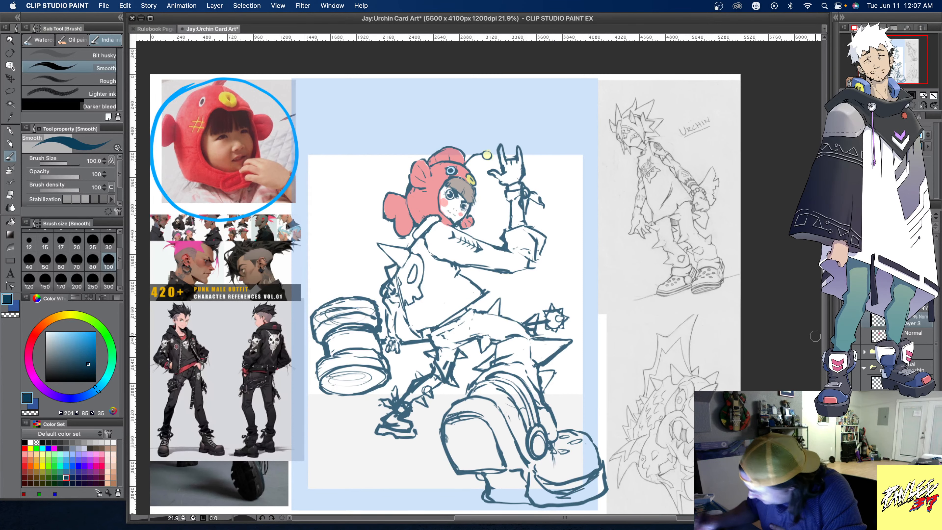
- Add a jagged tread along the bottom of the clog's sole, and a horizontal band and crossing bars on the heel face
scroll(543, 510, "down", 3)
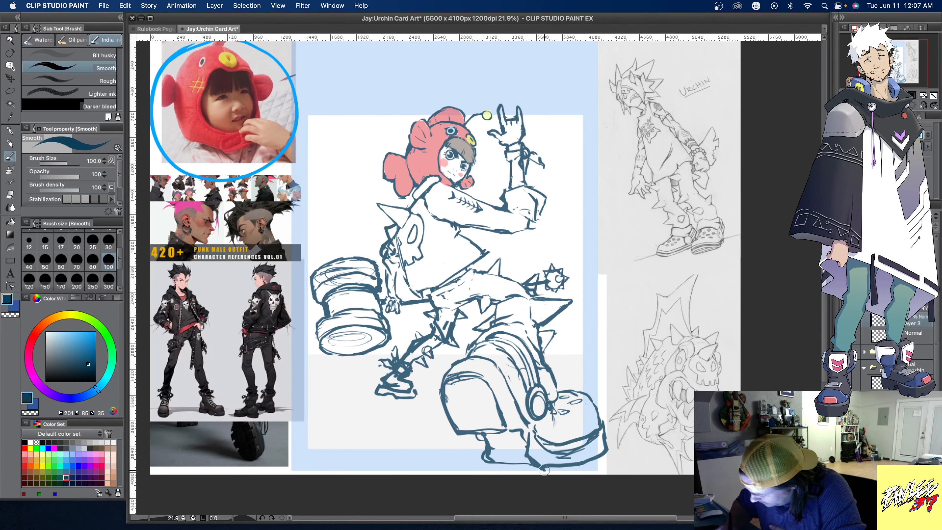
mouse_move(486, 461)
left_mouse_down()
mouse_move(540, 469)
mouse_move(486, 462)
left_mouse_up()
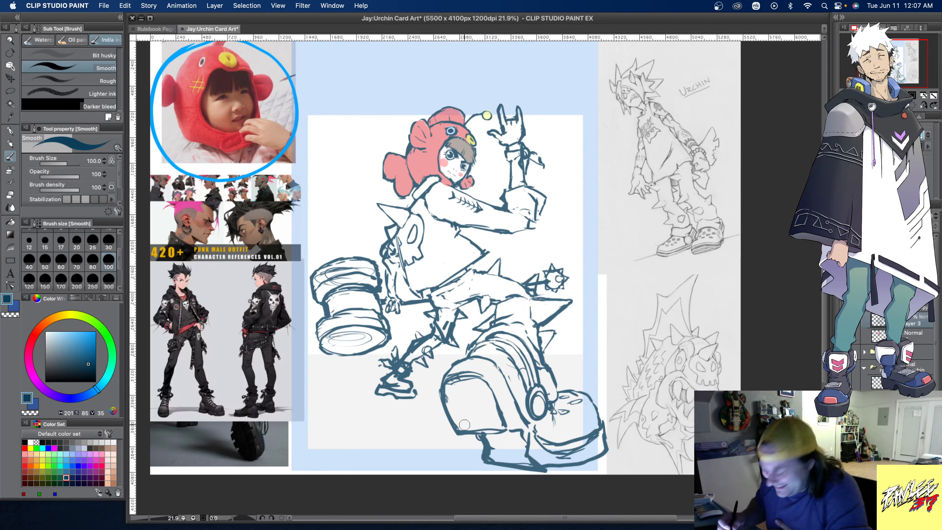
left_click_drag(545, 469, 598, 456)
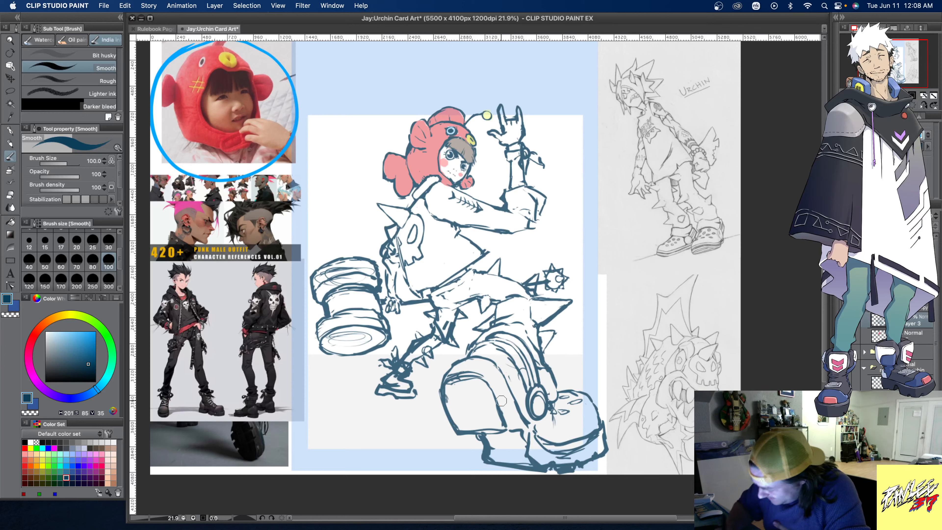
mouse_move(448, 409)
left_mouse_down()
mouse_move(494, 407)
mouse_move(475, 411)
mouse_move(500, 404)
mouse_move(446, 411)
mouse_move(498, 398)
left_mouse_up()
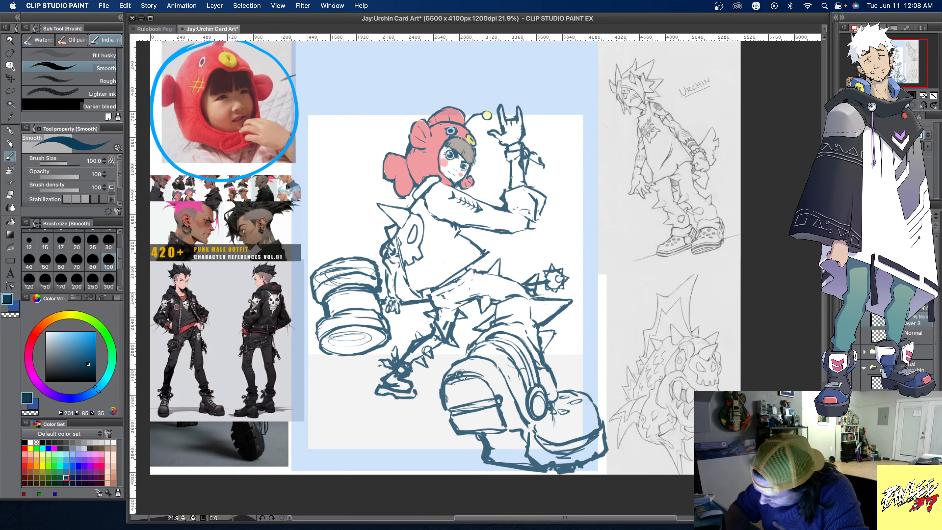
left_click_drag(457, 378, 462, 396)
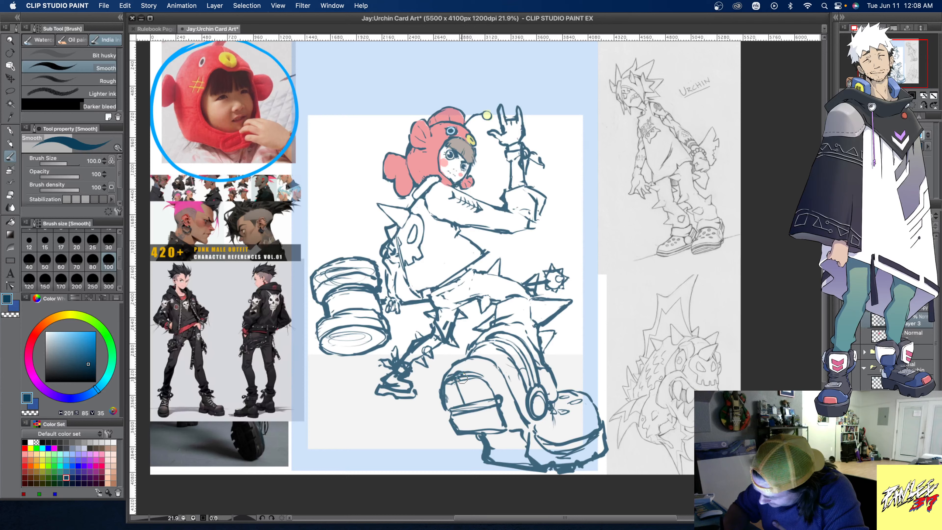
left_click_drag(458, 375, 468, 408)
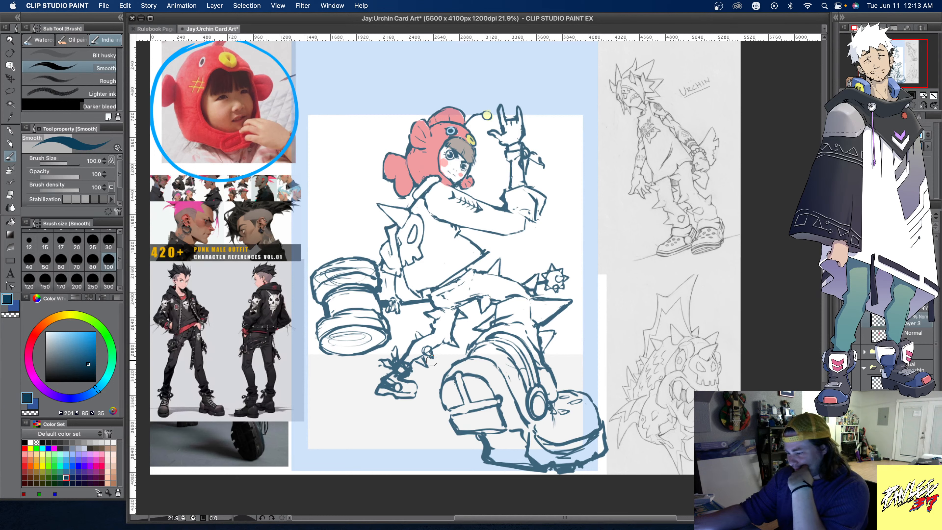
- Erase surplus lines inside the clog's toe, and refine its sole and heel edges, the back leg and the small back shoe
left_click_drag(431, 360, 432, 350)
key("c")
left_click_drag(537, 440, 600, 432)
left_click_drag(602, 419, 593, 403)
key("c")
mouse_move(532, 423)
left_mouse_down()
mouse_move(566, 436)
mouse_move(594, 429)
mouse_move(597, 413)
mouse_move(600, 427)
mouse_move(588, 397)
mouse_move(599, 430)
left_mouse_up()
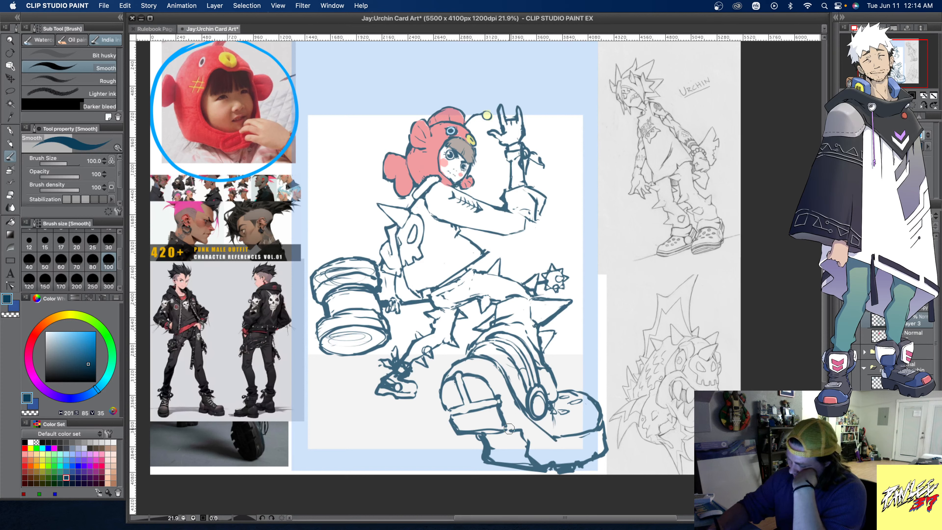
mouse_move(509, 428)
left_mouse_down()
mouse_move(528, 436)
mouse_move(536, 463)
mouse_move(498, 444)
mouse_move(527, 442)
left_mouse_up()
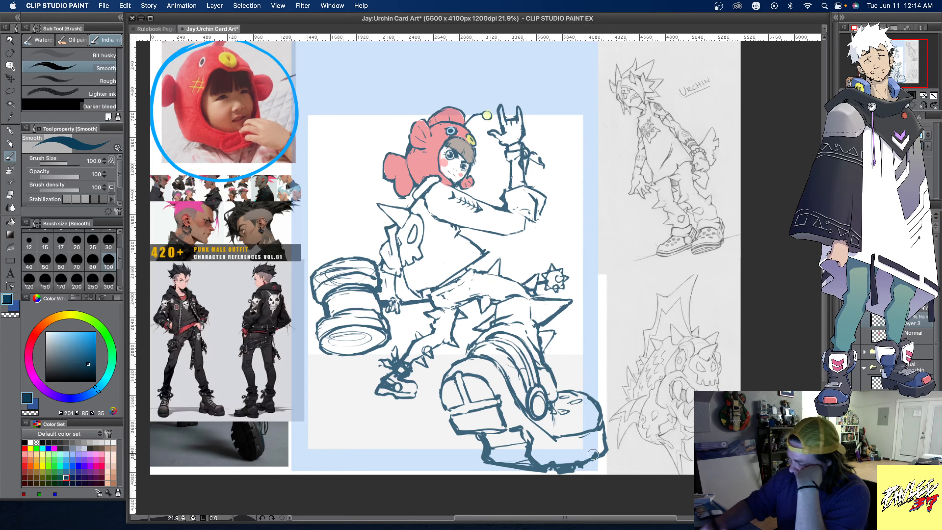
mouse_move(490, 432)
left_mouse_down()
mouse_move(509, 428)
mouse_move(461, 435)
mouse_move(448, 407)
left_mouse_up()
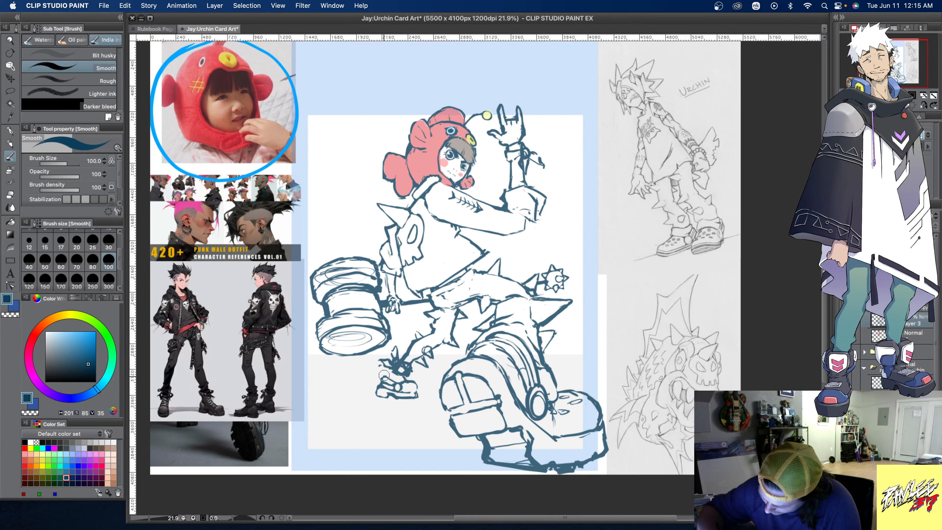
left_click_drag(384, 375, 415, 393)
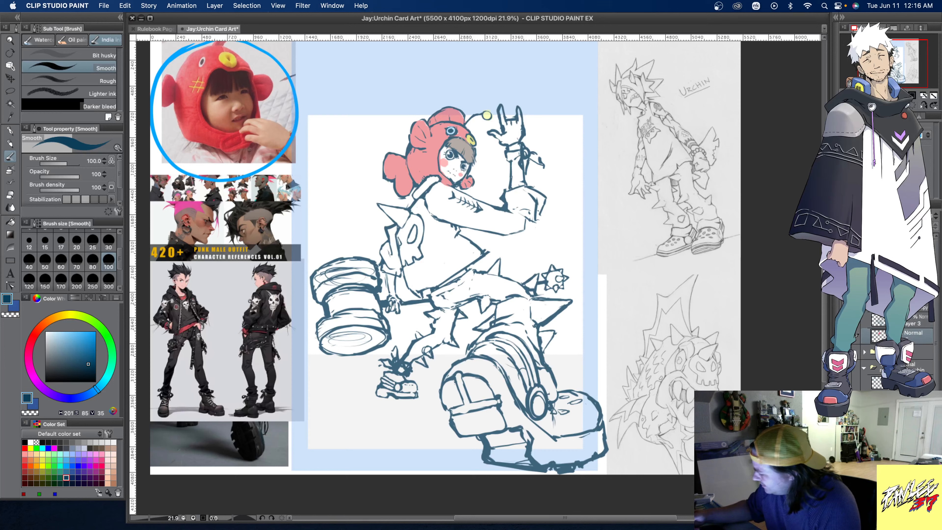
- Paint both trouser legs and their spikes in a muted purple on the layer below the line art, using brush size 300
left_click(84, 471)
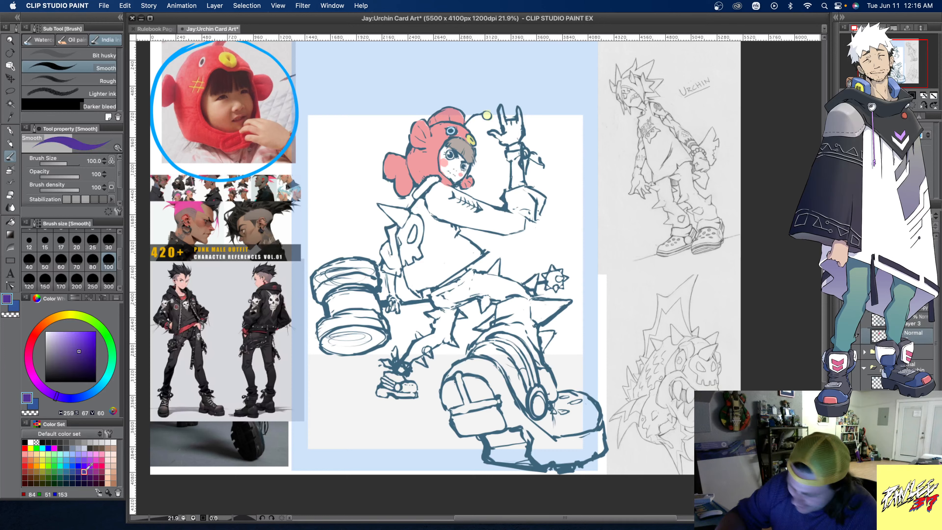
left_click(68, 355)
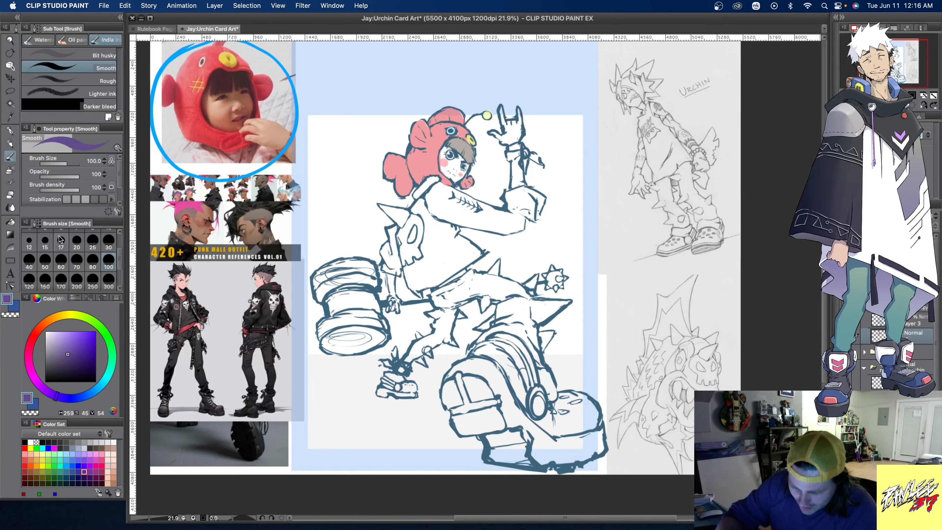
left_click(108, 279)
mouse_move(442, 299)
left_mouse_down()
mouse_move(431, 338)
mouse_move(420, 339)
mouse_move(423, 361)
mouse_move(388, 376)
mouse_move(421, 344)
mouse_move(416, 350)
mouse_move(455, 343)
mouse_move(444, 328)
mouse_move(457, 309)
mouse_move(436, 299)
mouse_move(473, 274)
mouse_move(445, 301)
mouse_move(485, 293)
mouse_move(484, 309)
mouse_move(489, 292)
mouse_move(473, 294)
mouse_move(470, 283)
mouse_move(484, 293)
mouse_move(481, 279)
mouse_move(498, 263)
mouse_move(487, 281)
mouse_move(493, 273)
mouse_move(495, 297)
mouse_move(431, 294)
mouse_move(507, 274)
mouse_move(497, 326)
mouse_move(478, 329)
mouse_move(497, 317)
mouse_move(478, 335)
mouse_move(523, 327)
mouse_move(515, 329)
mouse_move(549, 397)
mouse_move(534, 334)
mouse_move(547, 334)
mouse_move(512, 316)
mouse_move(497, 281)
mouse_move(527, 309)
mouse_move(536, 278)
mouse_move(530, 303)
mouse_move(565, 303)
mouse_move(533, 310)
mouse_move(556, 327)
mouse_move(553, 341)
mouse_move(476, 331)
mouse_move(475, 345)
mouse_move(491, 339)
mouse_move(484, 348)
mouse_move(497, 332)
mouse_move(479, 353)
mouse_move(522, 396)
mouse_move(500, 354)
left_mouse_up()
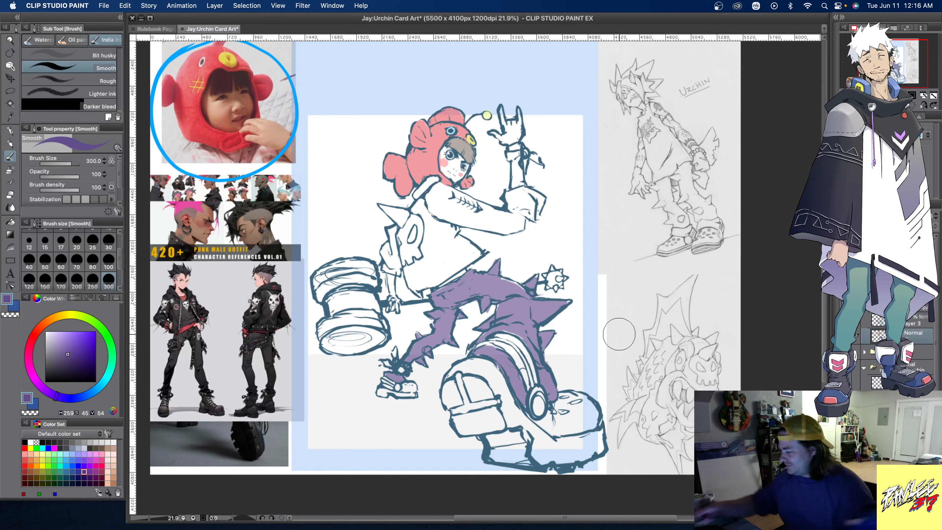
- Lasso the stitch marks on the character's upper arm and move them slightly farther along towards the elbow
left_click(67, 478)
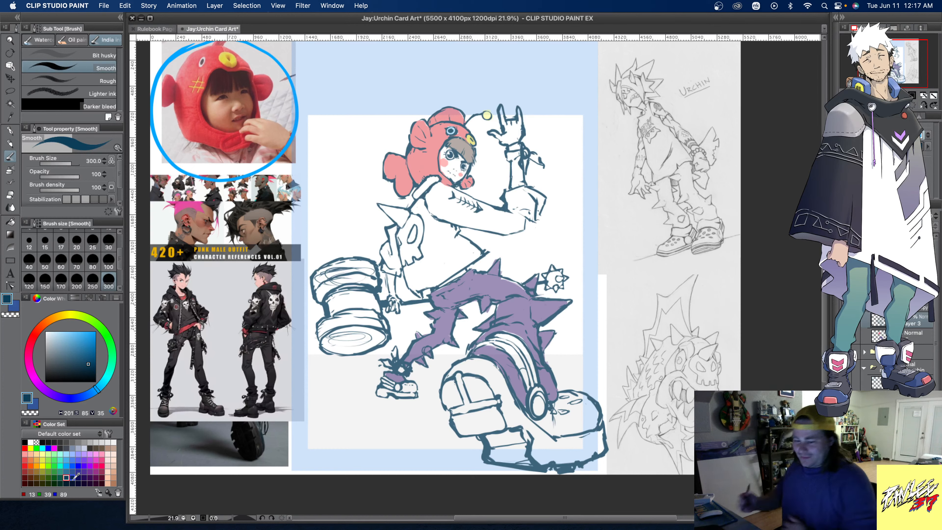
key("m")
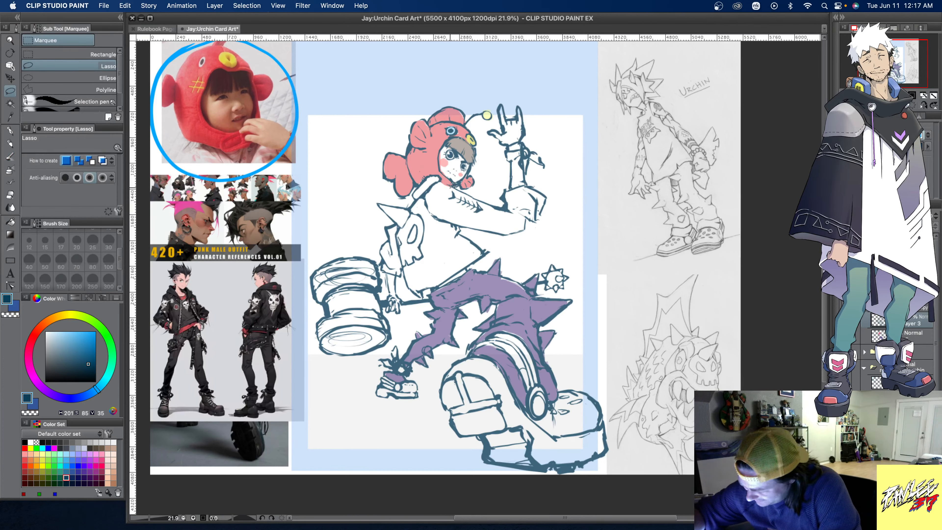
mouse_move(462, 193)
left_mouse_down()
mouse_move(487, 204)
mouse_move(451, 203)
mouse_move(446, 190)
left_mouse_up()
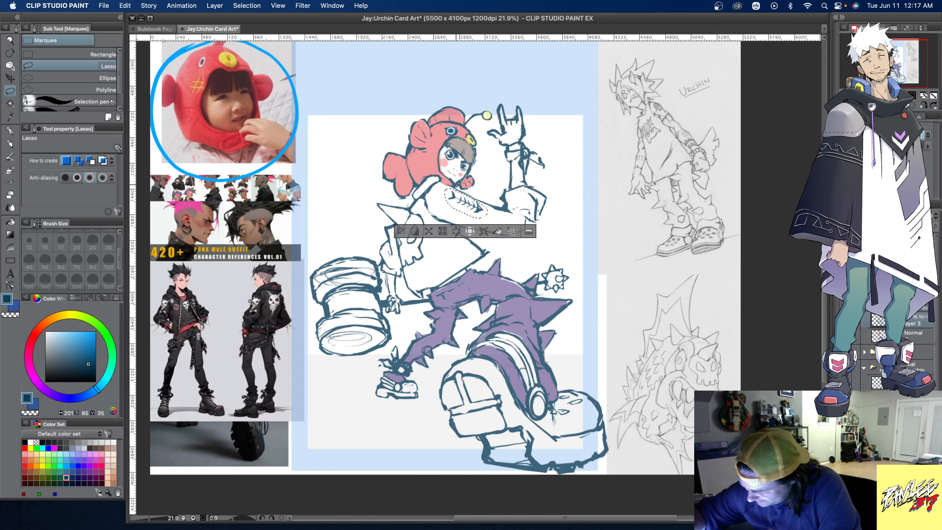
left_click(484, 232)
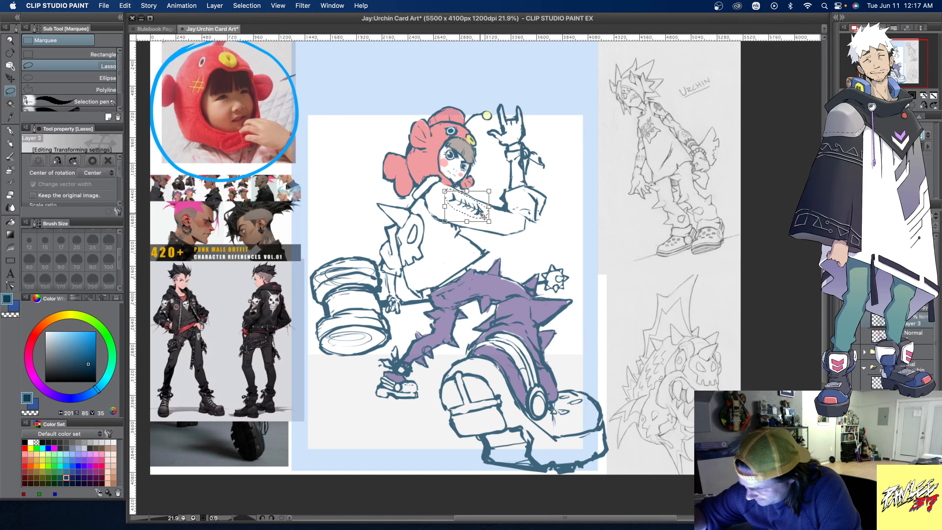
left_click_drag(483, 216, 493, 221)
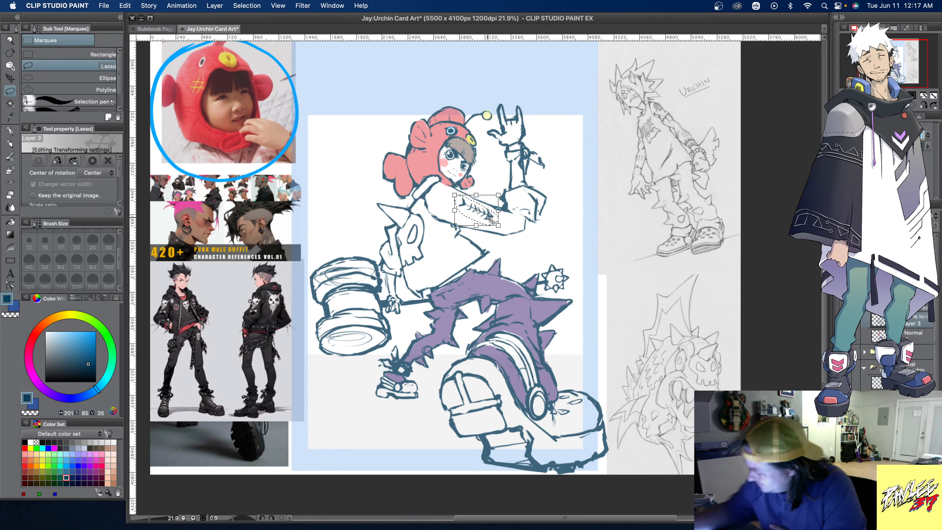
left_click(917, 324)
key("Return")
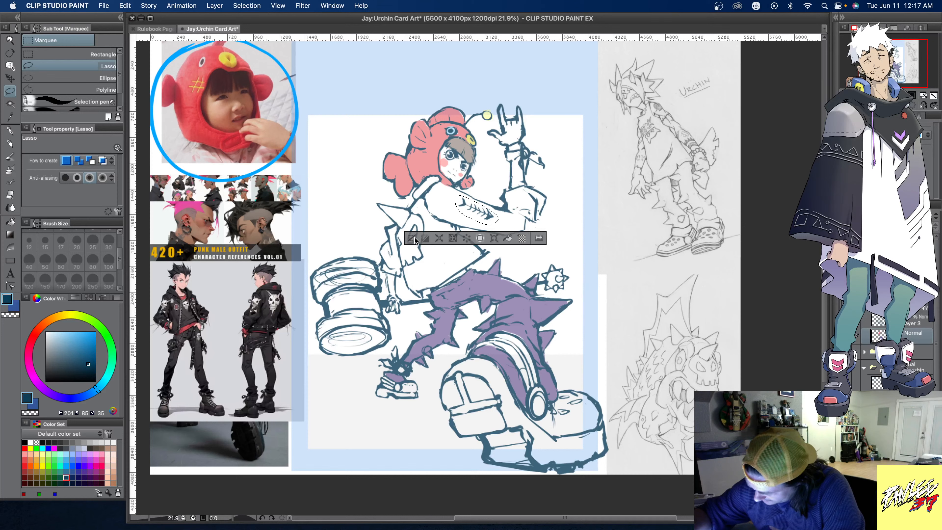
key("super+d")
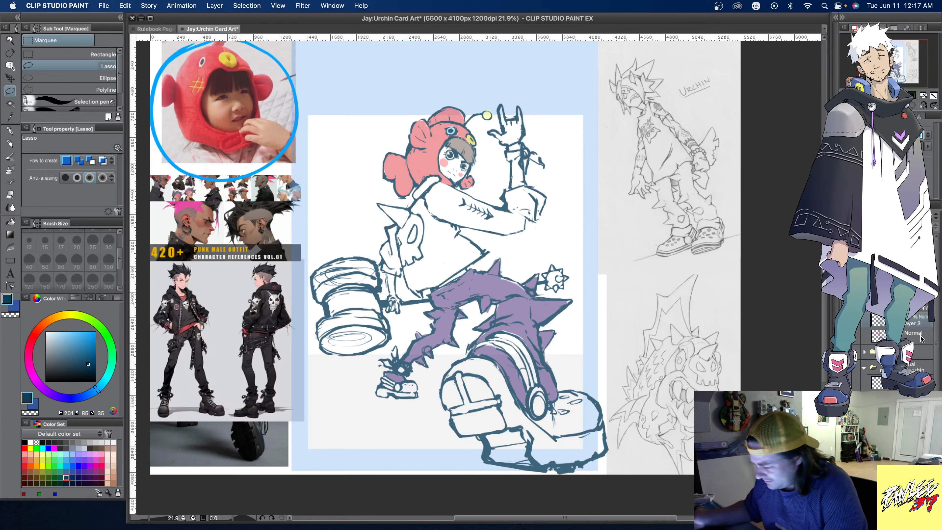
- Rework the line art of the hammer and the hand gripping its handle with the Smooth brush at size 100
left_click(10, 157)
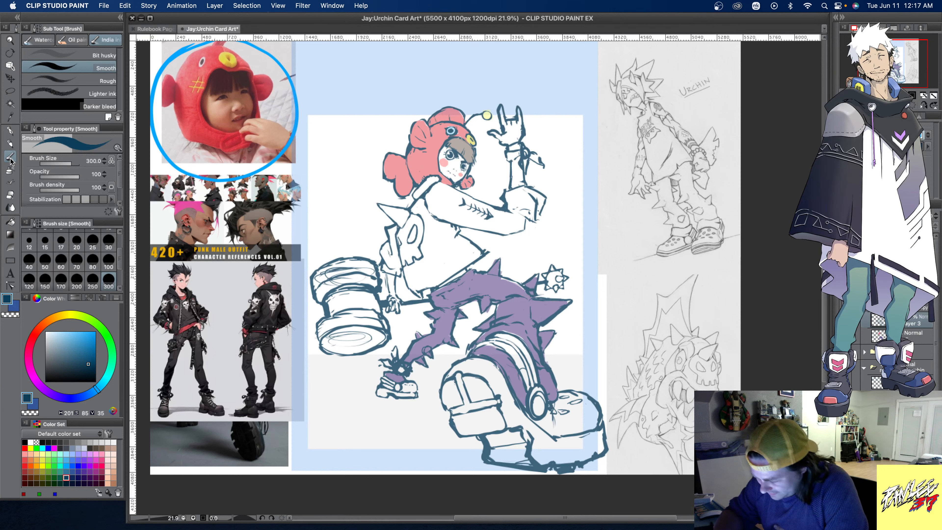
left_click(108, 261)
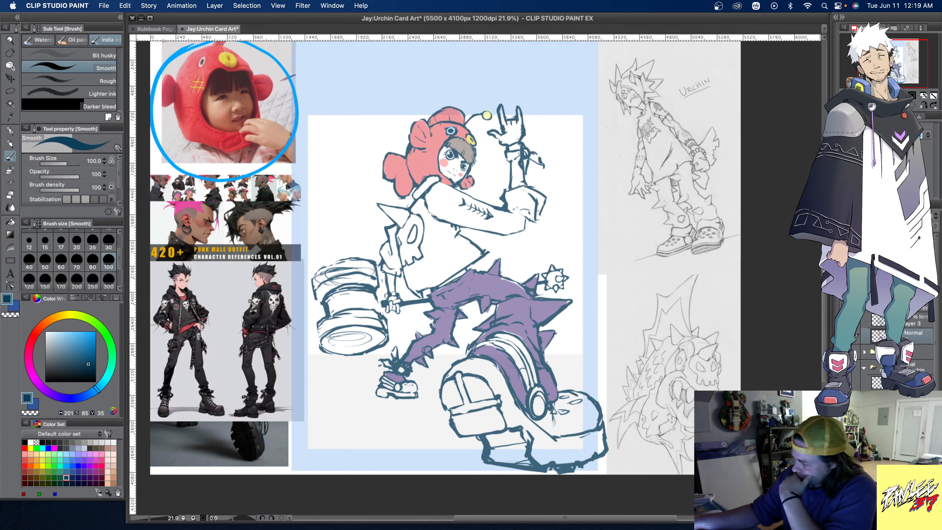
key("super+z")
- Sample the trousers' lighter, faded purple as the drawing colour and raise the flat colour layer's opacity
left_click(521, 311, "alt")
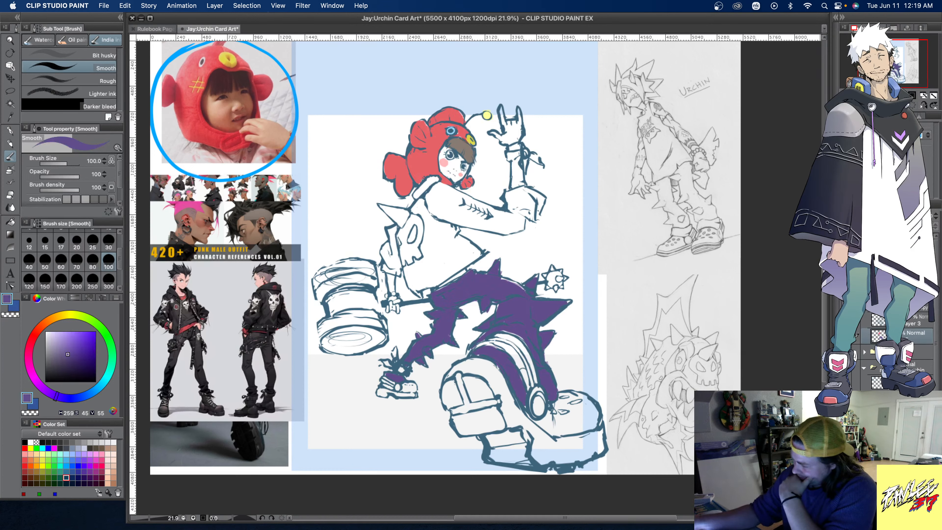
left_click_drag(898, 215, 907, 216)
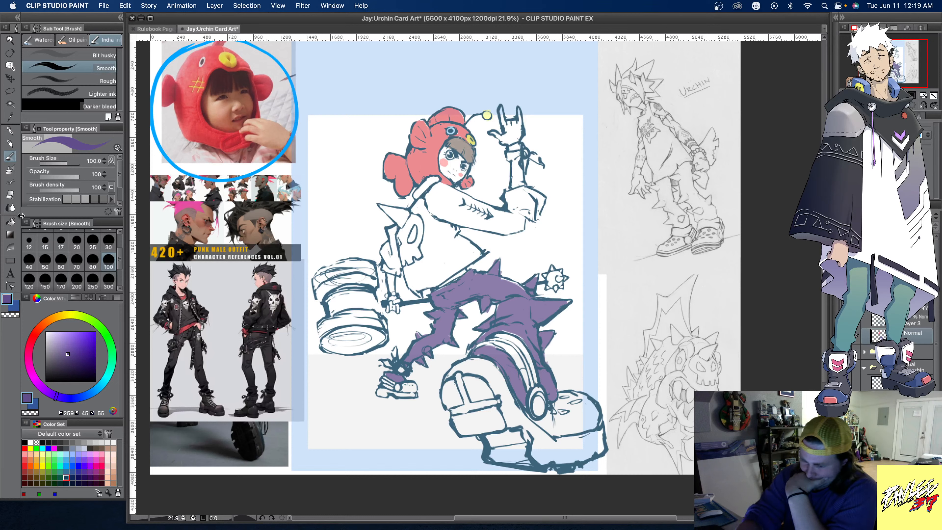
left_click(108, 280)
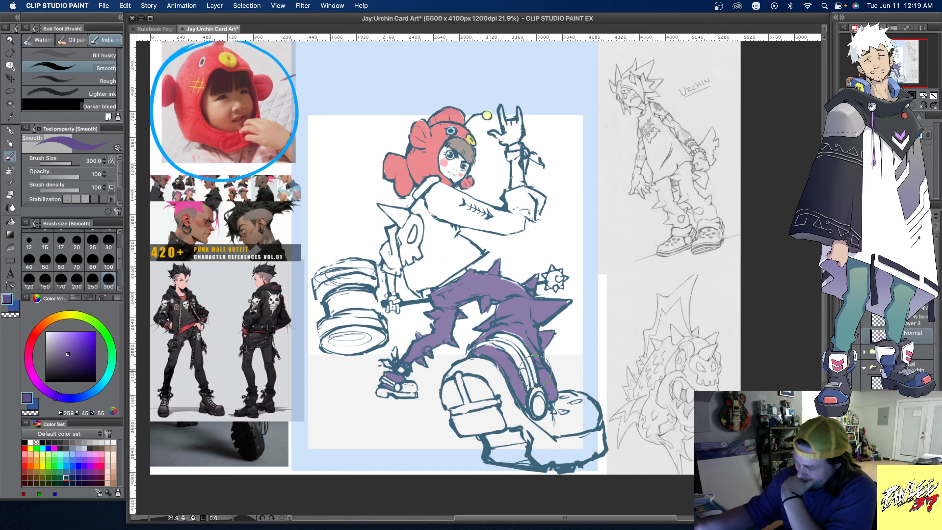
left_click(915, 327)
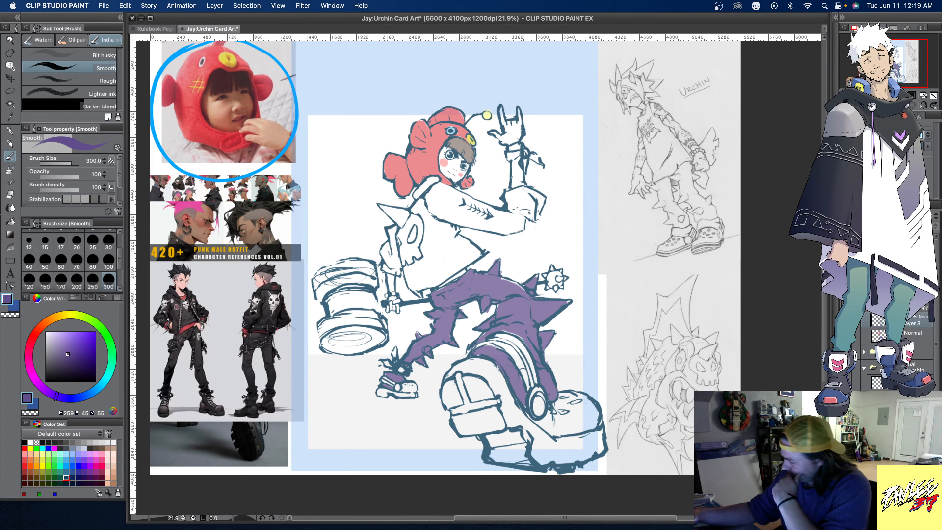
left_click(518, 305, "alt")
left_click(914, 339)
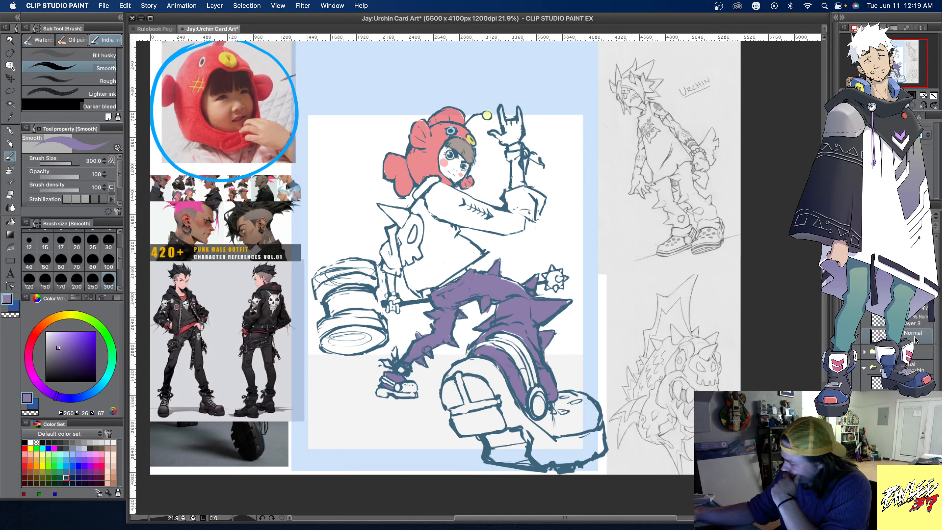
left_click(919, 216)
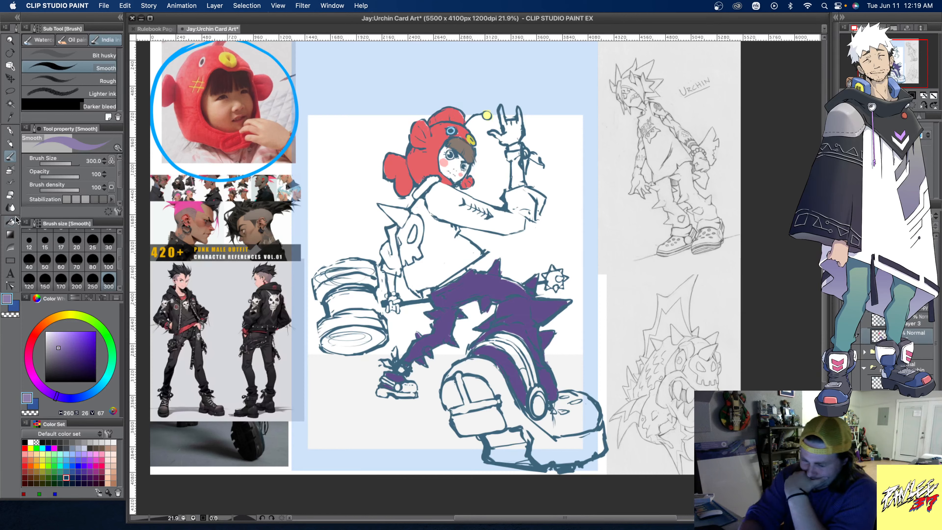
- Fill both trouser legs with the sampled purple, referring only to the editing layer, and fine-tune the layer's opacity
left_click(10, 222)
left_click(97, 75)
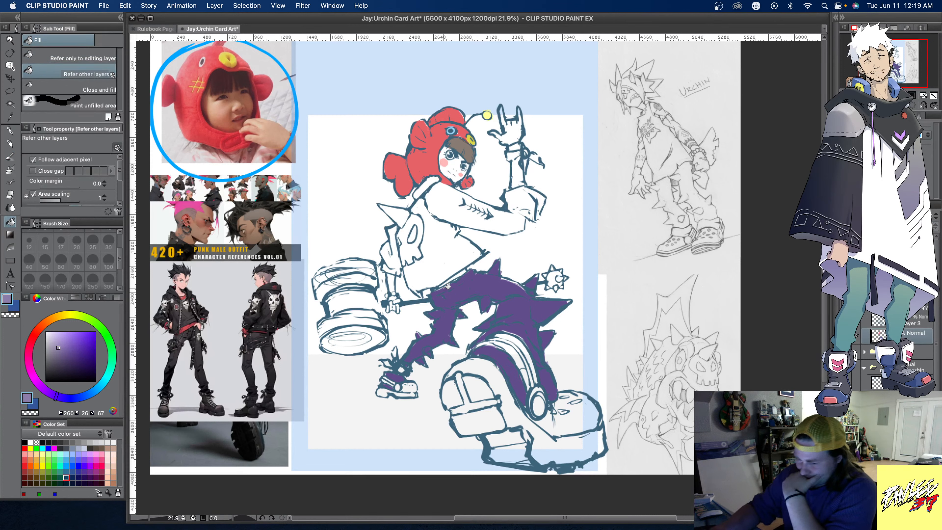
left_click(83, 56)
left_click(449, 323)
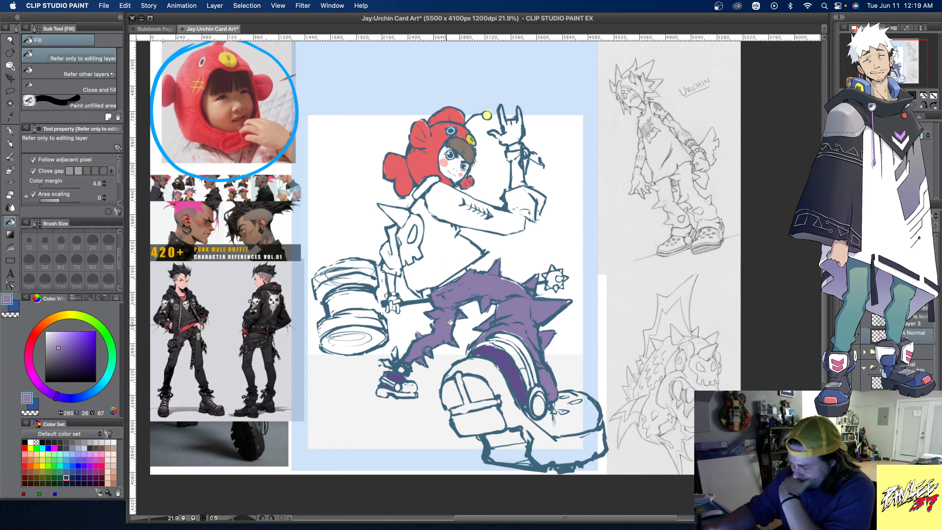
left_click(515, 381)
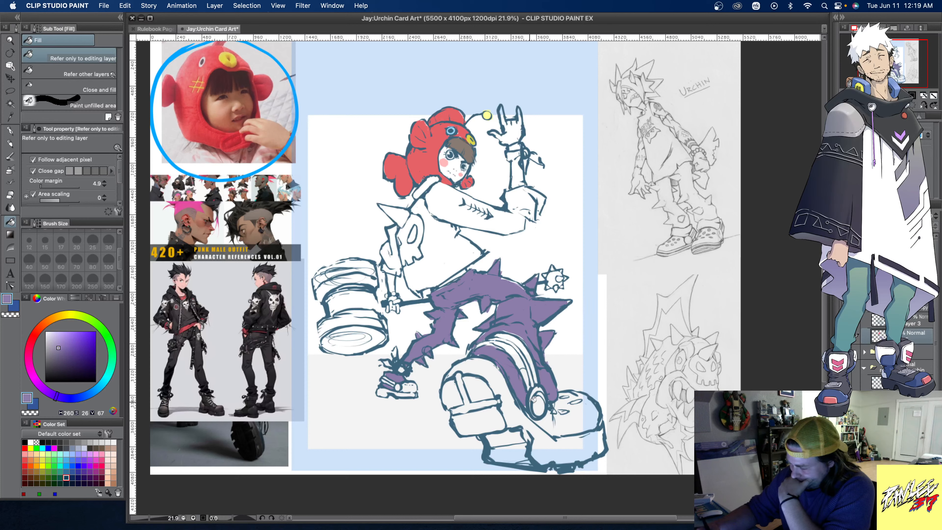
left_click_drag(920, 215, 915, 216)
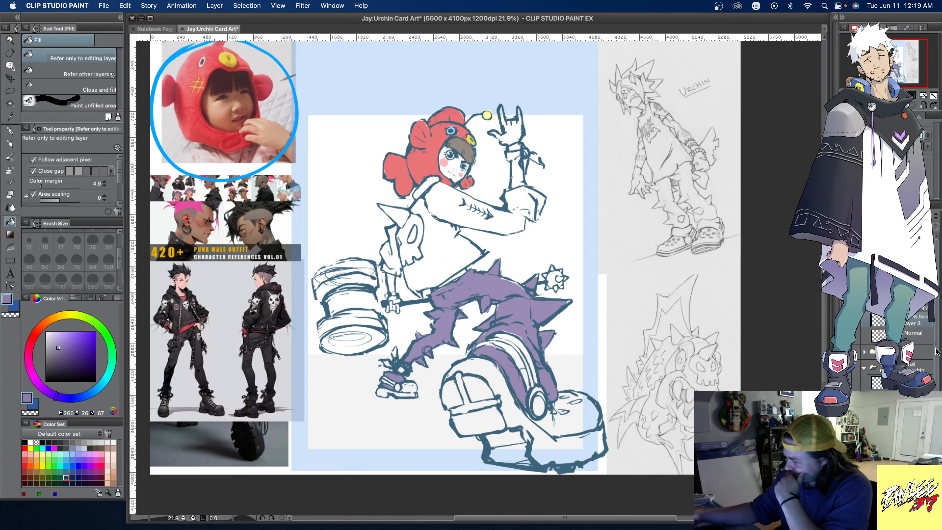
- Paint the leafy wristband on the raised arm in a muted green with the Smooth brush at size 300
left_click(10, 156)
left_click(67, 477)
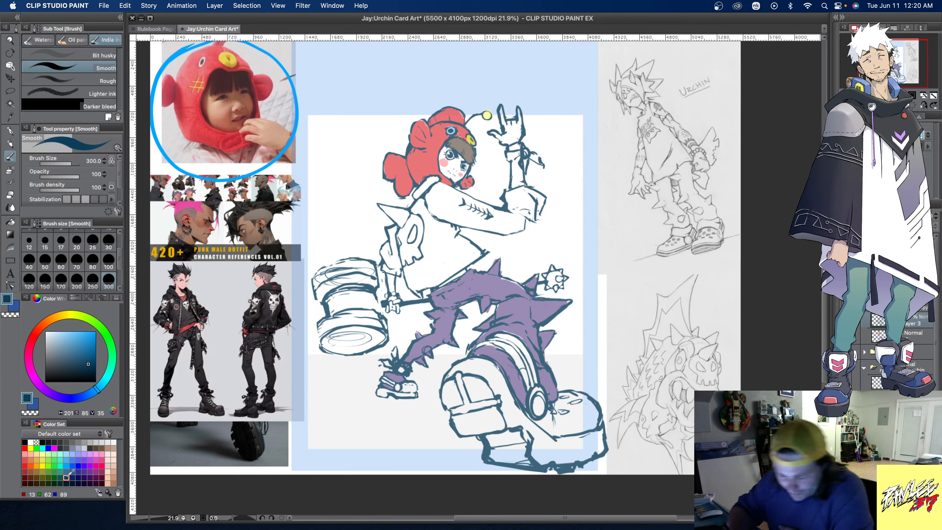
left_click(54, 460)
left_click(73, 349)
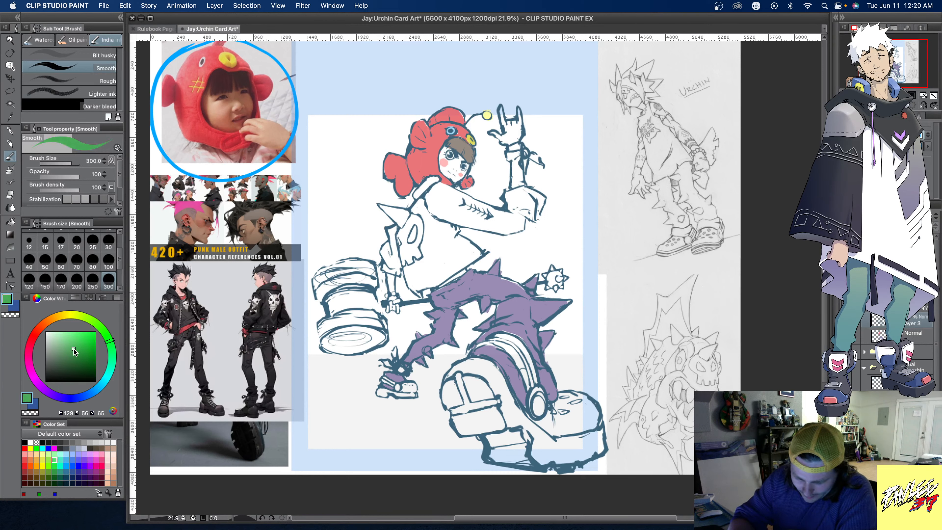
left_click_drag(73, 350, 72, 353)
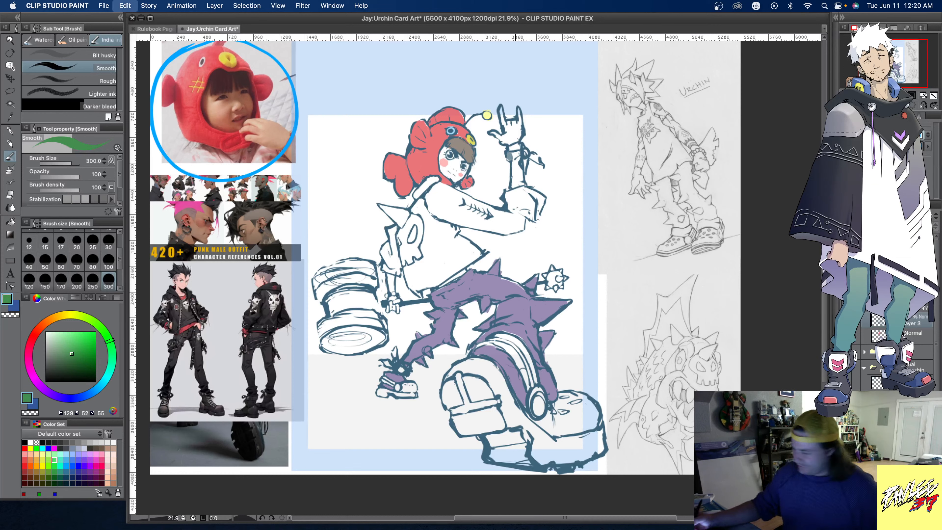
left_click_drag(514, 146, 539, 160)
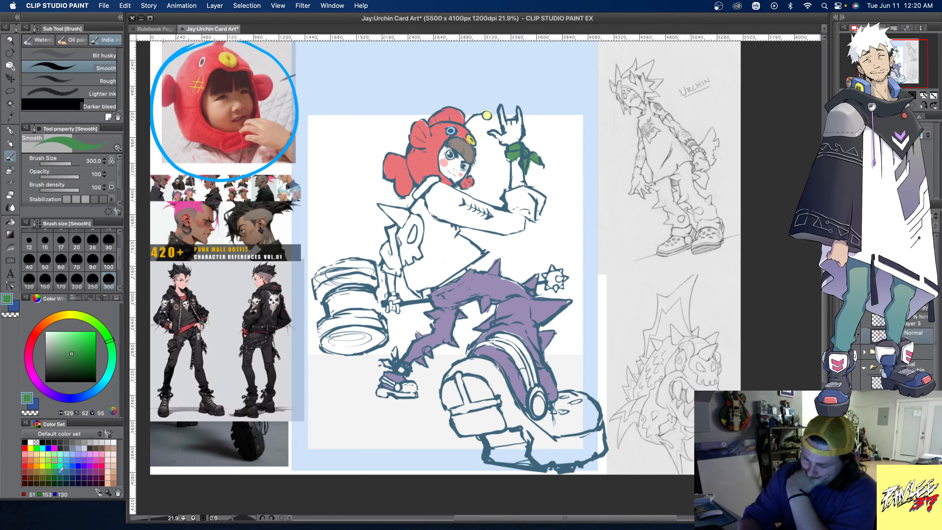
- Paint the foreground clog, its ankle strap and the small back shoe in yellow
left_click(42, 460)
left_click_drag(394, 354, 402, 369)
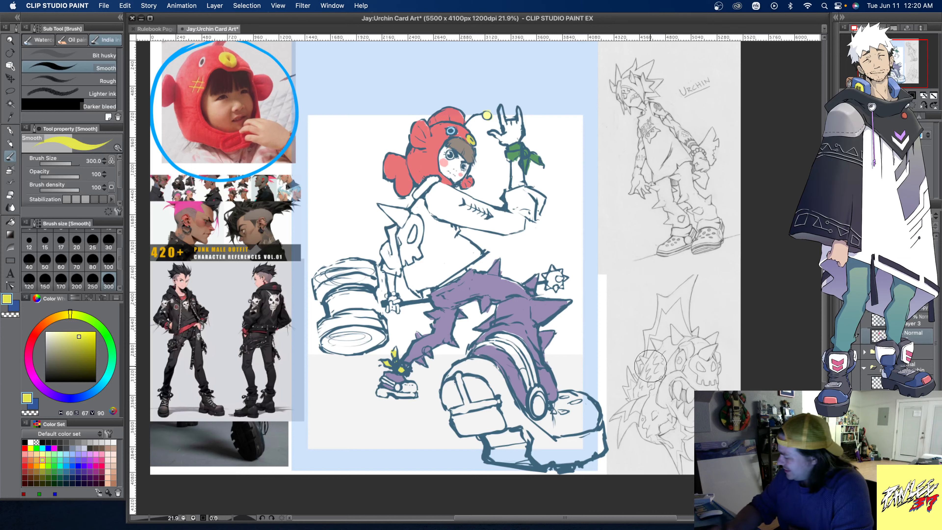
mouse_move(395, 349)
left_mouse_down()
mouse_move(395, 384)
mouse_move(375, 393)
mouse_move(444, 397)
mouse_move(484, 369)
mouse_move(493, 388)
mouse_move(468, 362)
mouse_move(506, 336)
mouse_move(490, 337)
mouse_move(523, 356)
mouse_move(537, 400)
mouse_move(530, 415)
mouse_move(549, 423)
mouse_move(563, 396)
mouse_move(557, 411)
mouse_move(591, 402)
mouse_move(600, 436)
mouse_move(585, 455)
mouse_move(493, 456)
mouse_move(457, 400)
mouse_move(500, 415)
mouse_move(515, 394)
mouse_move(548, 450)
mouse_move(553, 439)
mouse_move(592, 435)
left_mouse_up()
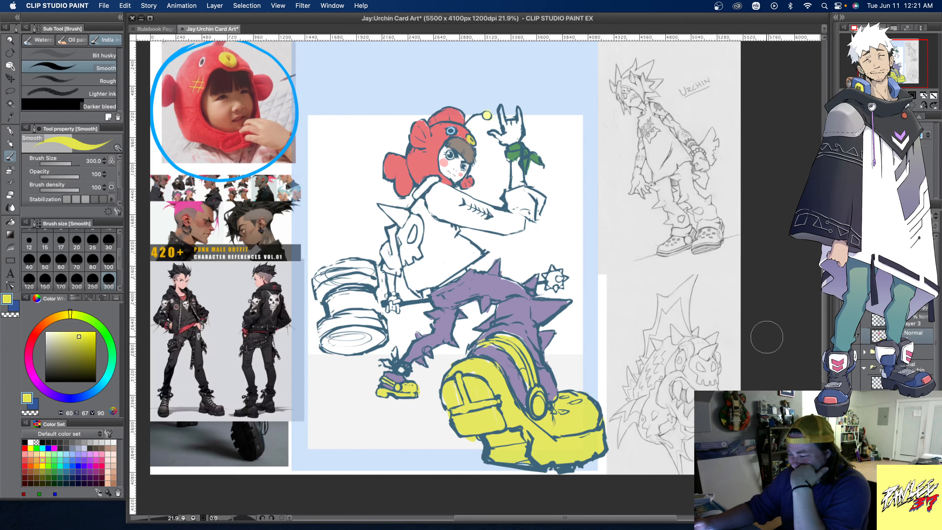
- Add a new raster layer and choose dark blue as the drawing colour
left_click(66, 477)
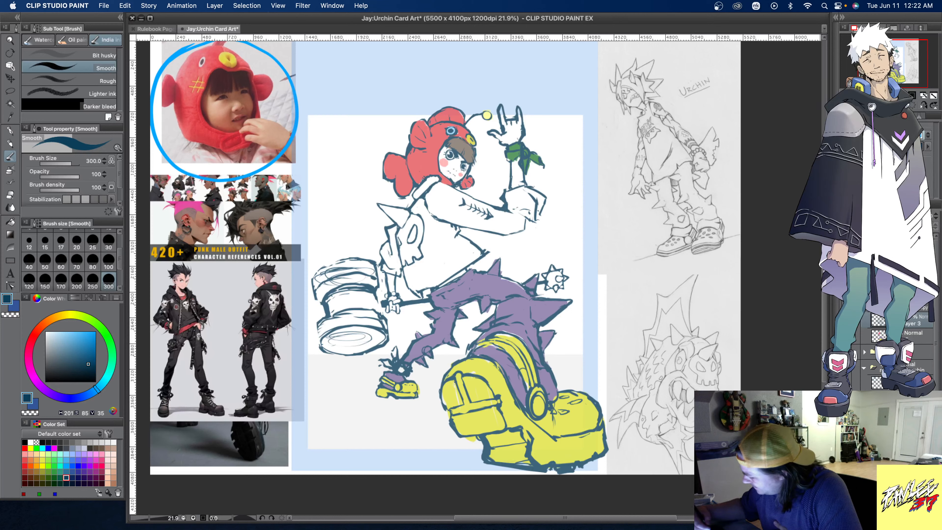
key("super+shift+n")
left_click(396, 164, "alt")
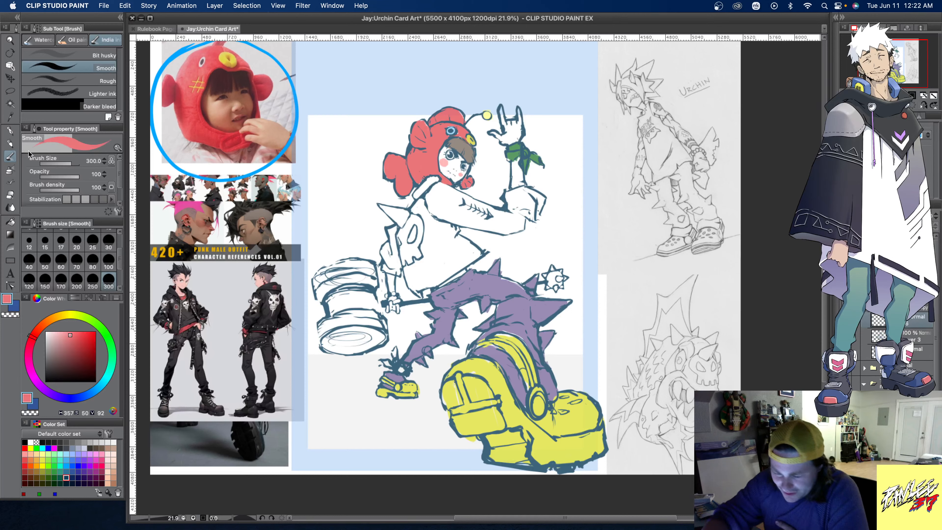
mouse_move(443, 298)
left_mouse_down()
mouse_move(421, 289)
mouse_move(435, 298)
mouse_move(438, 322)
mouse_move(446, 309)
mouse_move(437, 296)
mouse_move(427, 302)
mouse_move(423, 284)
left_mouse_up()
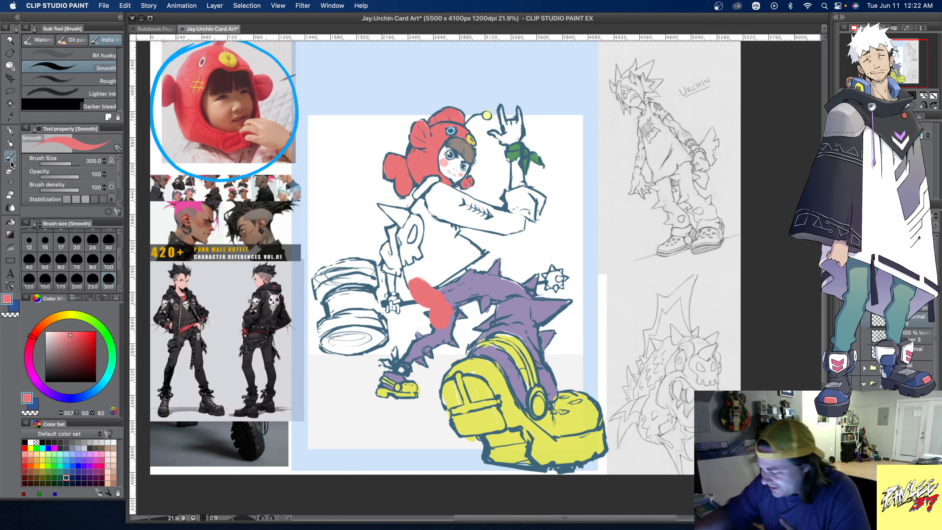
key("super+z")
key("super+z")
key("super+z")
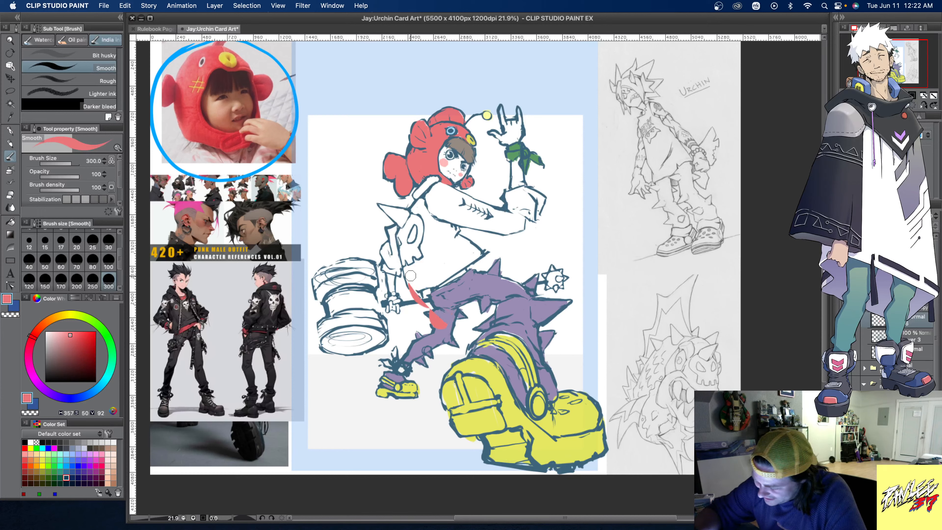
key("super+z")
key("super+z")
key("super+z")
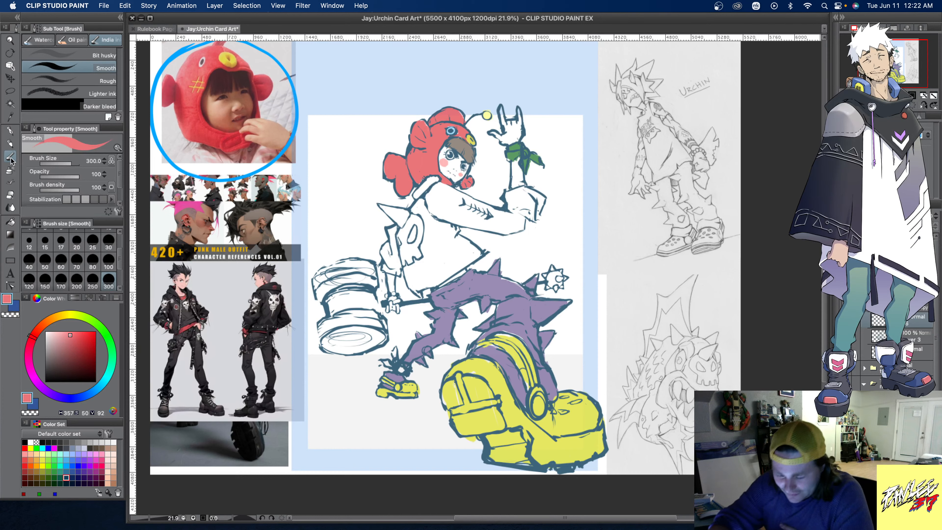
- Sketch a small ring on the hammer arm and a large hoop on the raised wrist in dark blue at brush size 100
left_click(67, 477)
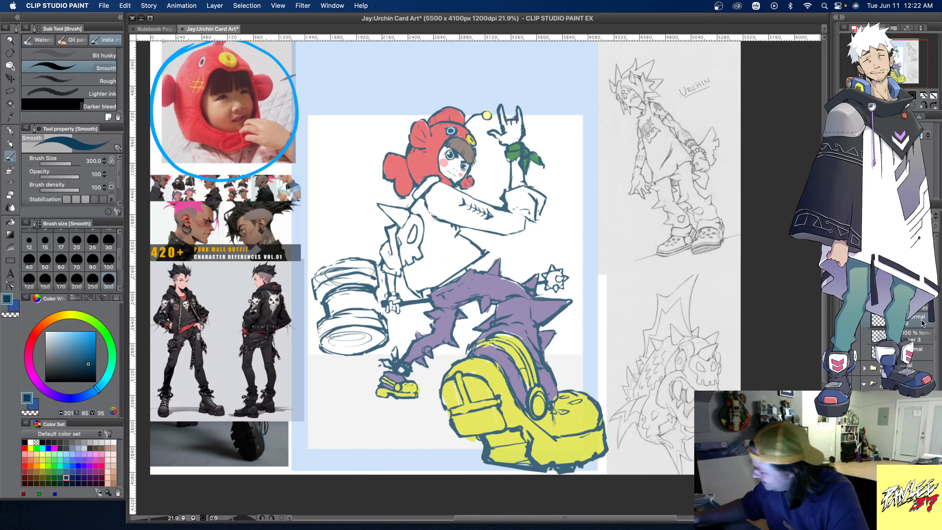
left_click(109, 261)
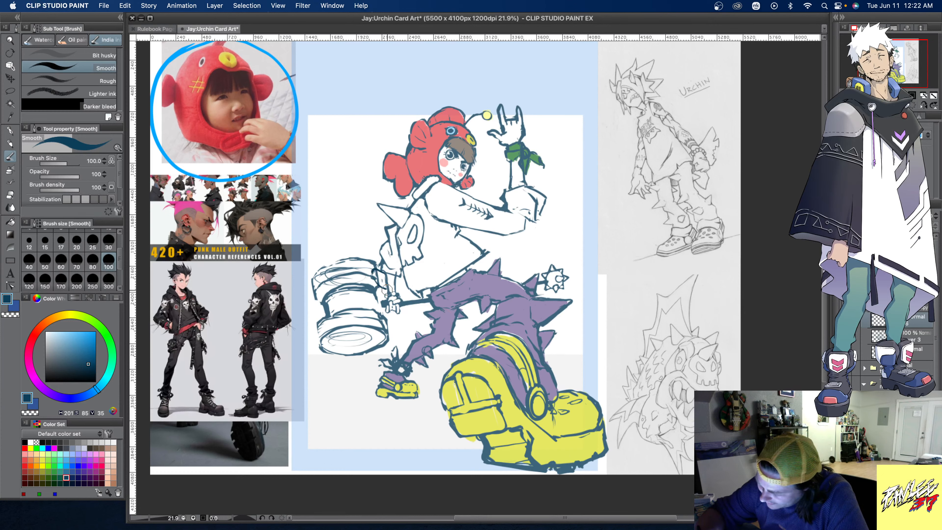
left_click_drag(370, 269, 385, 273)
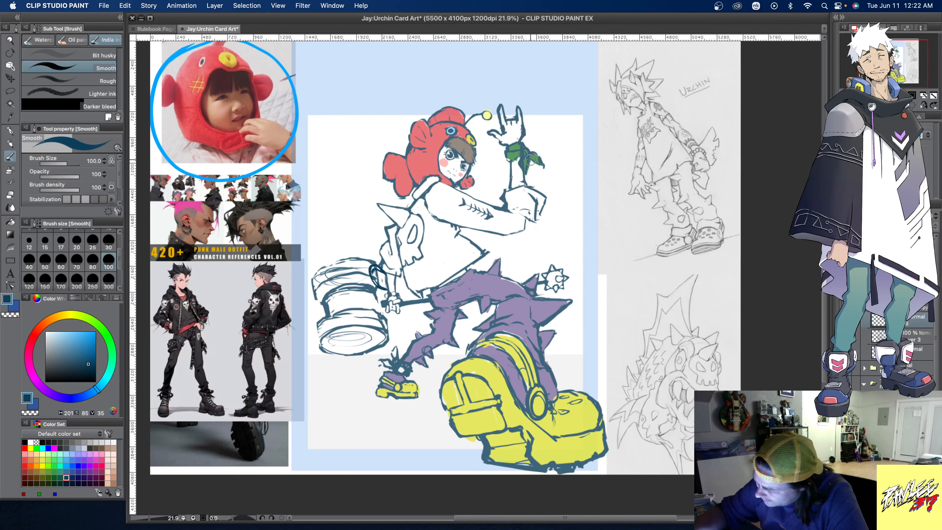
mouse_move(541, 156)
left_mouse_down()
mouse_move(552, 177)
mouse_move(528, 183)
mouse_move(547, 182)
mouse_move(534, 154)
mouse_move(548, 180)
mouse_move(531, 186)
mouse_move(552, 178)
mouse_move(528, 150)
left_mouse_up()
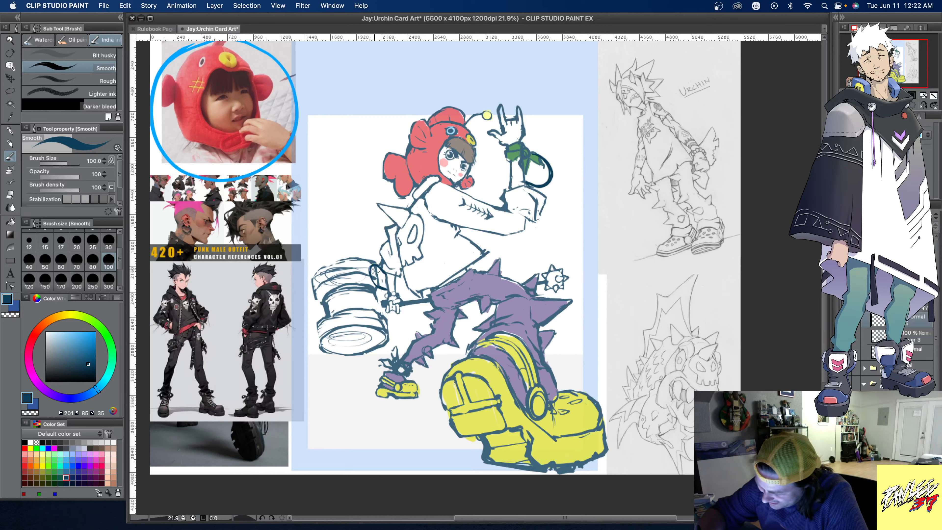
left_click_drag(375, 269, 385, 286)
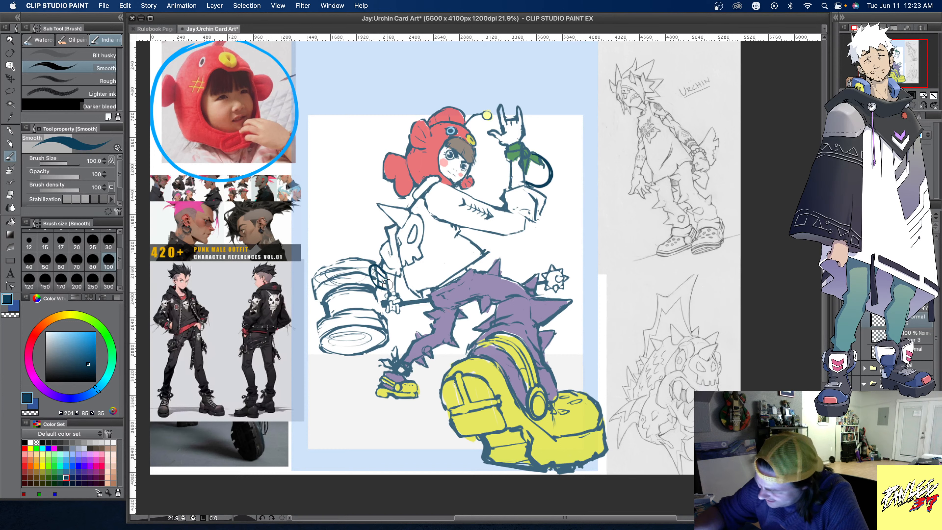
- Add inner detail to the raised wrist's hoop and paint both wrist accessories in the fish hat's red beneath the lines at brush size 150
left_click_drag(531, 164, 535, 179)
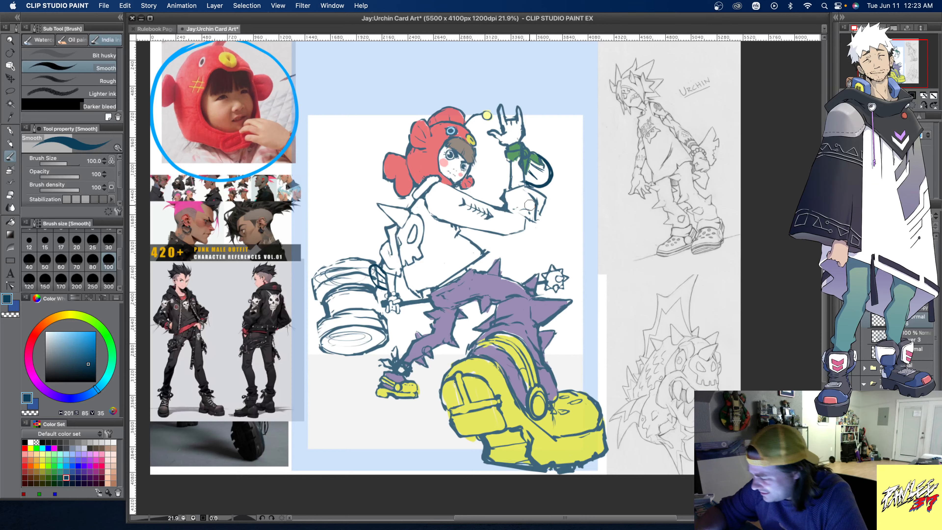
left_click(424, 160, "alt")
left_click(916, 343)
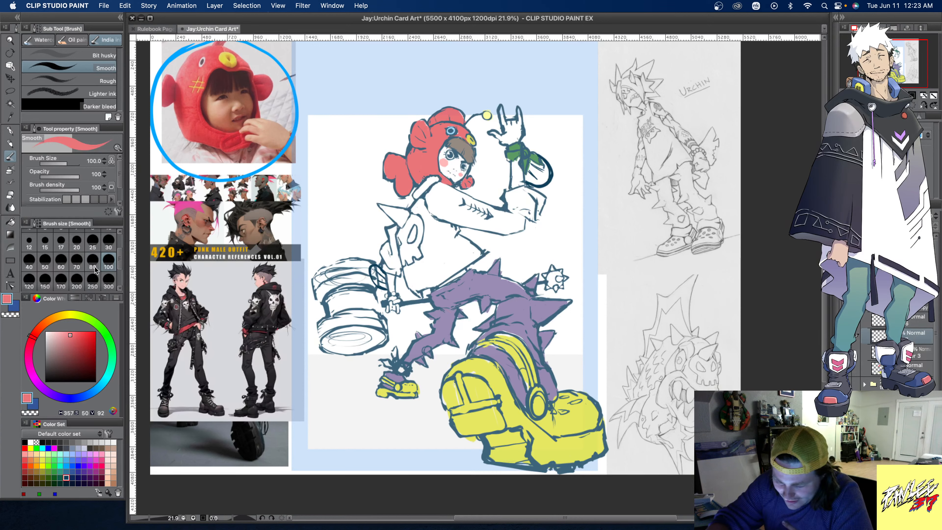
left_click(45, 279)
mouse_move(382, 274)
left_mouse_down()
mouse_move(375, 271)
mouse_move(379, 284)
mouse_move(374, 269)
mouse_move(386, 286)
mouse_move(387, 274)
left_mouse_up()
mouse_move(525, 184)
left_mouse_down()
mouse_move(528, 164)
mouse_move(538, 180)
mouse_move(543, 165)
mouse_move(542, 182)
mouse_move(540, 164)
left_mouse_up()
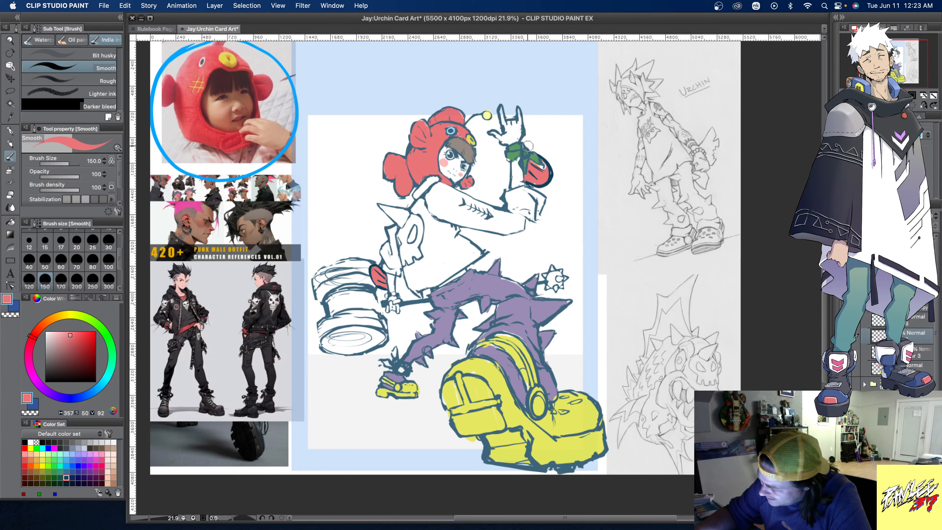
left_click_drag(536, 165, 543, 165)
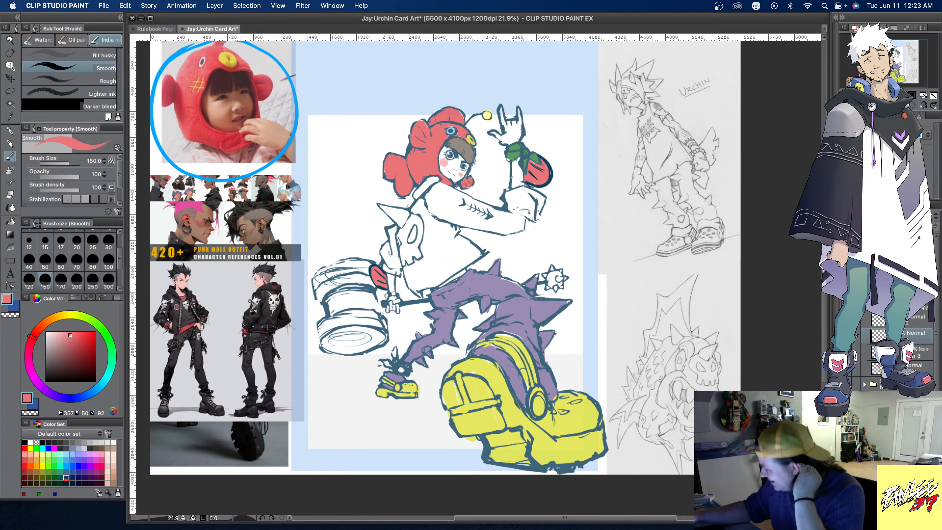
- Recolour the line work of the two wrist accessories with the dark blue from the colour set
left_click(921, 135)
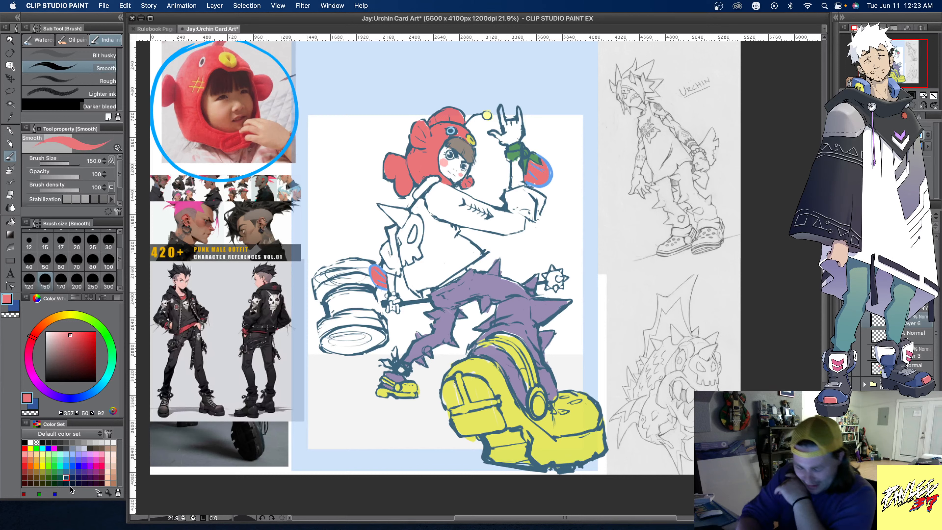
left_click(66, 477)
key("alt+Delete")
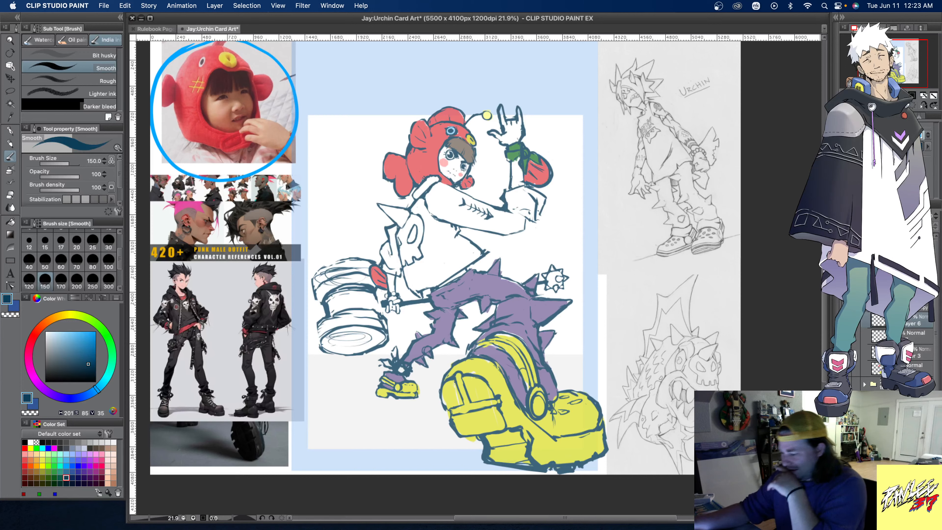
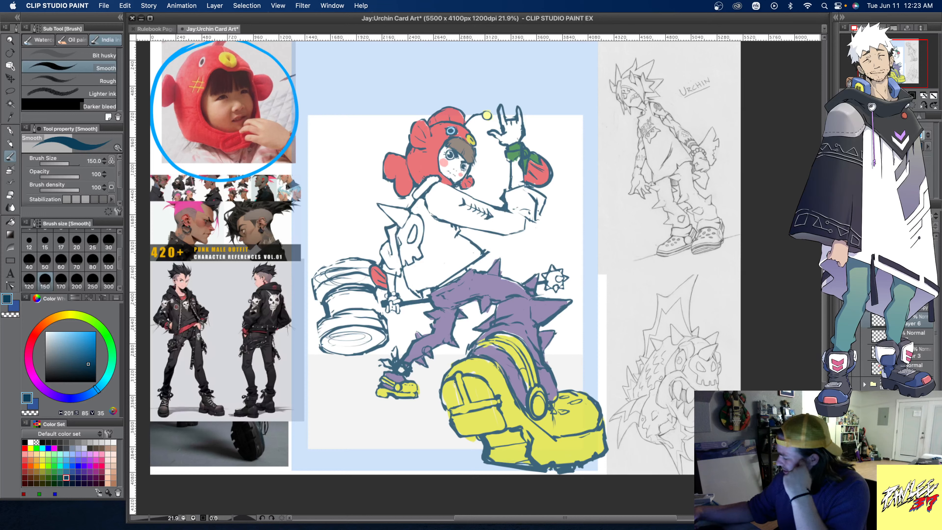
- Mix a light green and fill the large clog's upper, strap and the small rear clog using a fill that refers to other layers
left_click(55, 465)
left_click(77, 344)
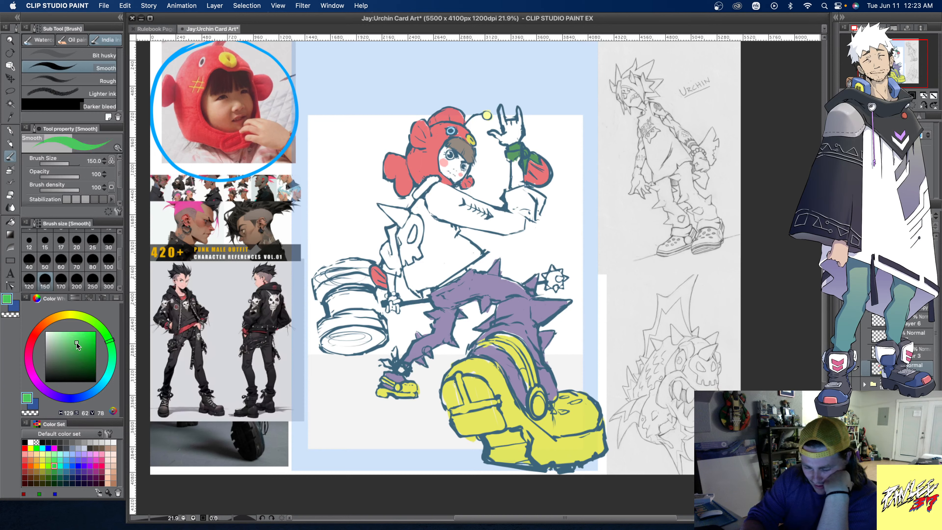
left_click_drag(76, 344, 78, 348)
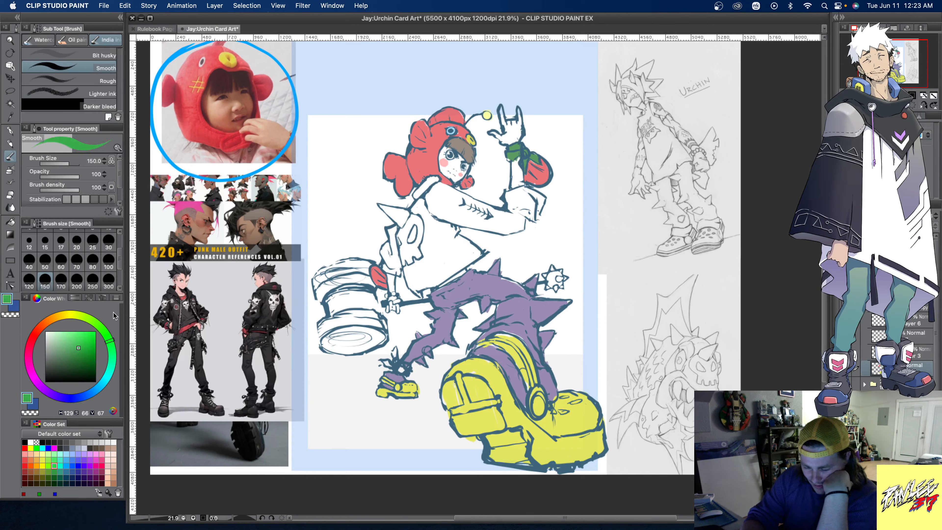
left_click_drag(115, 317, 103, 327)
left_click_drag(61, 350, 71, 335)
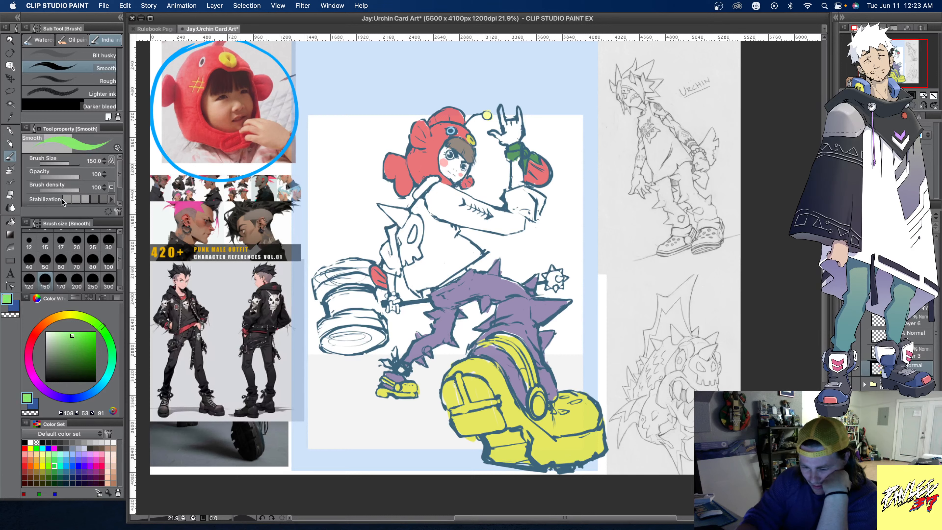
key("g")
left_click(94, 74)
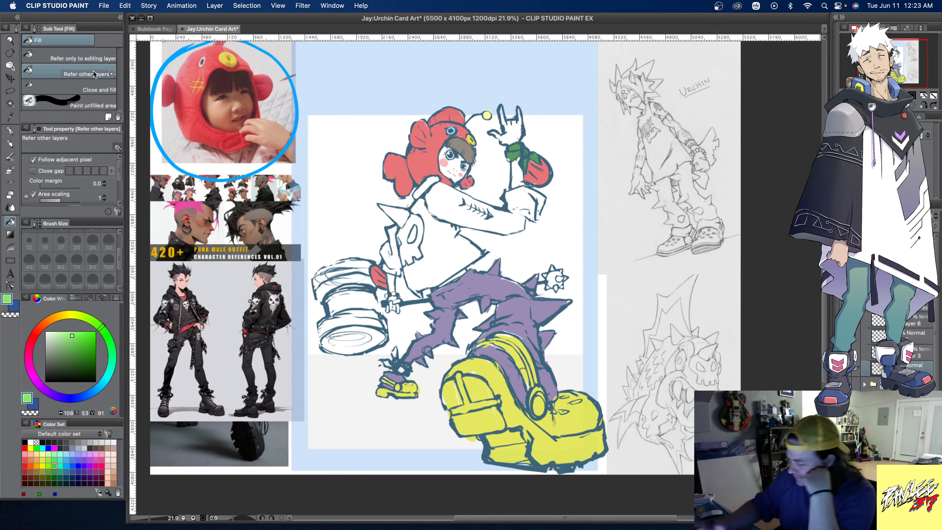
left_click(591, 418)
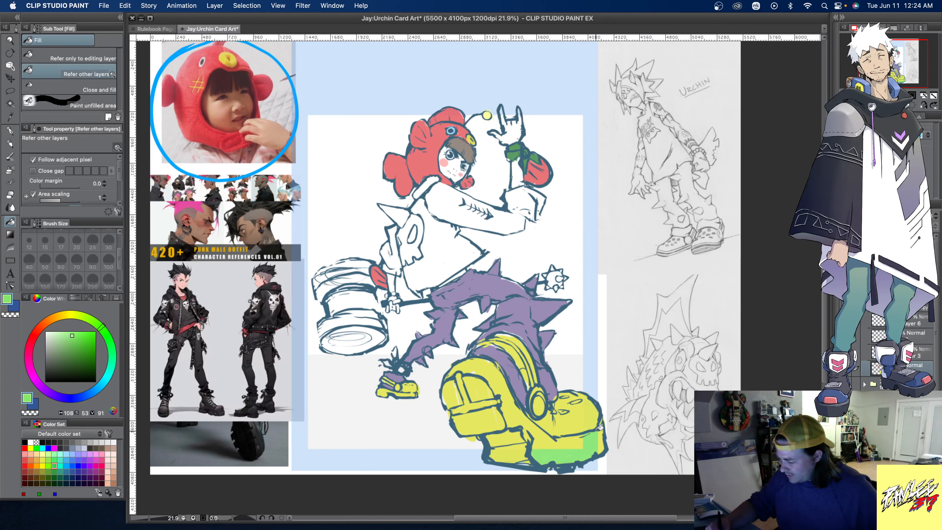
left_click(577, 421)
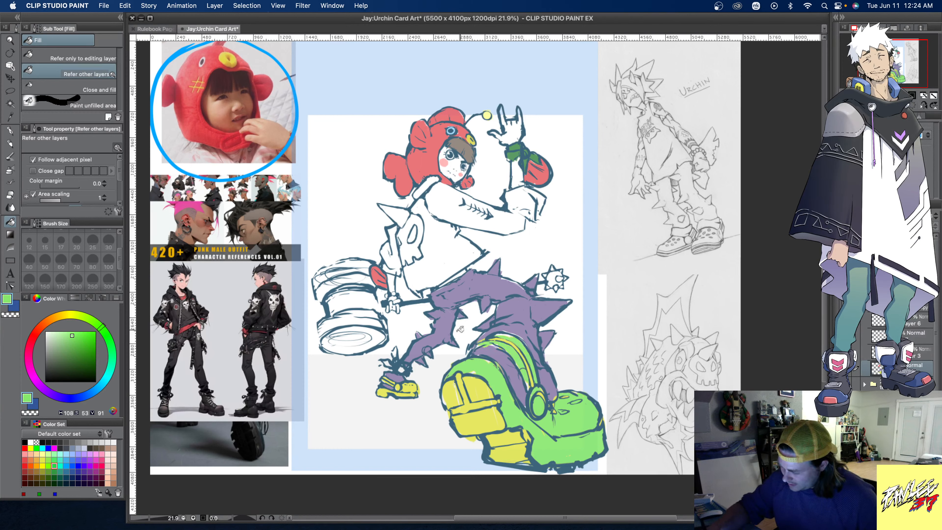
left_click(402, 385)
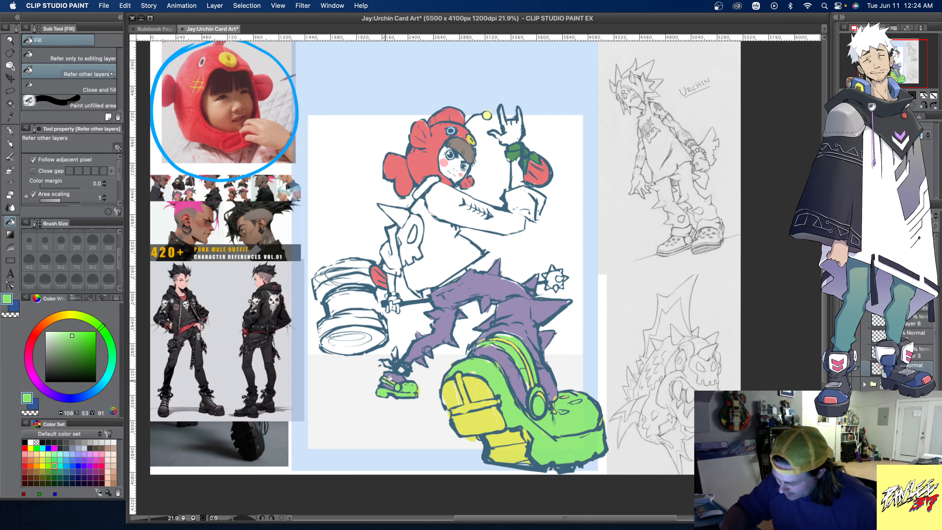
- Fill the remaining toe, sole and tread areas of the large clog with the same light green
left_click(471, 418)
left_click(481, 392)
left_click(450, 393)
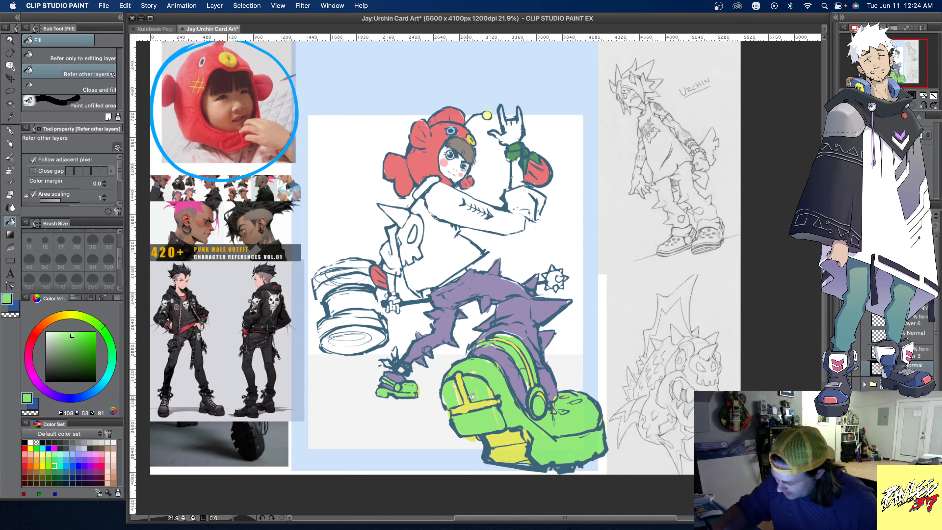
left_click(511, 438)
left_click(518, 454)
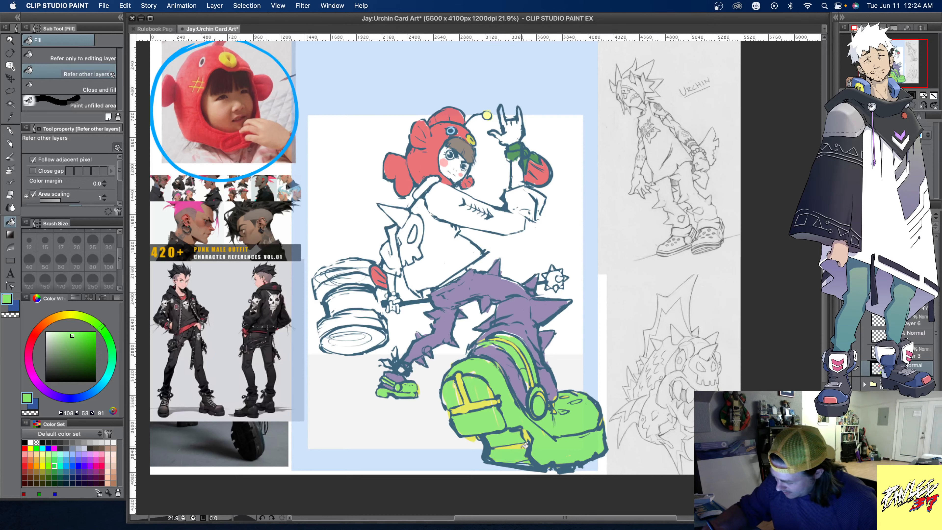
left_click(480, 405)
left_click(466, 390)
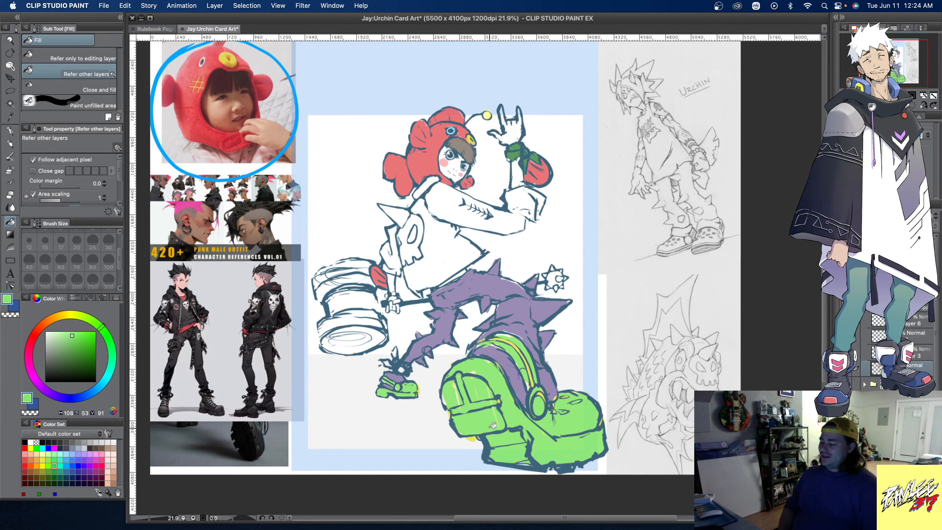
- Sample the leftover clog yellow and brush it onto the spiky ankle ornament above the rear clog
left_click(472, 439, "alt")
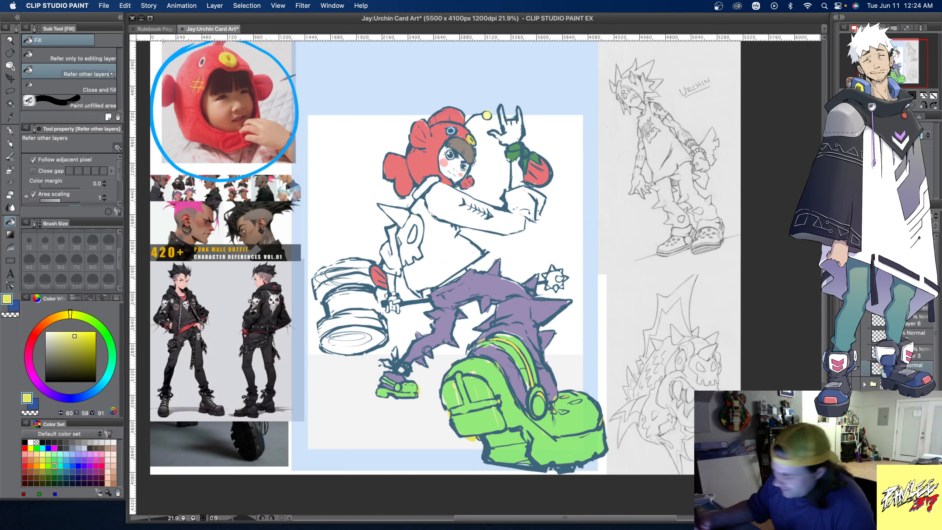
left_click(11, 156)
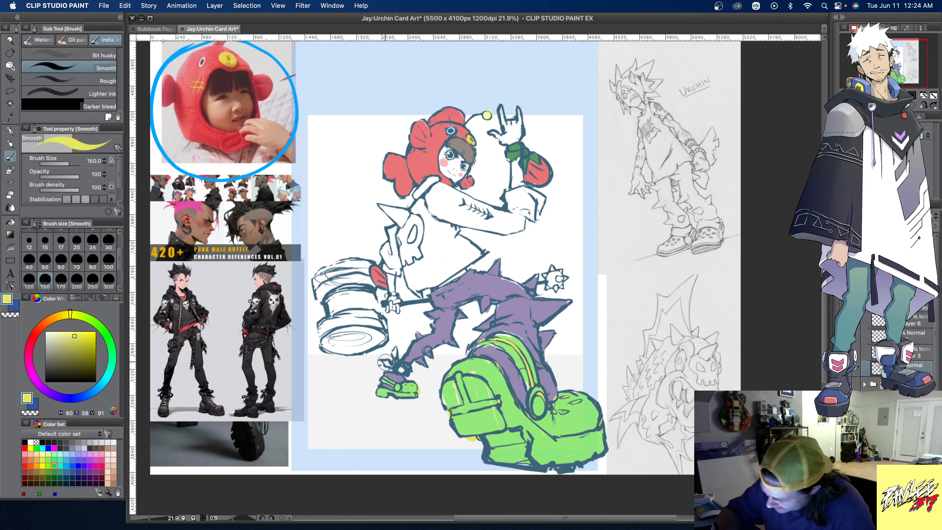
left_click_drag(399, 369, 395, 349)
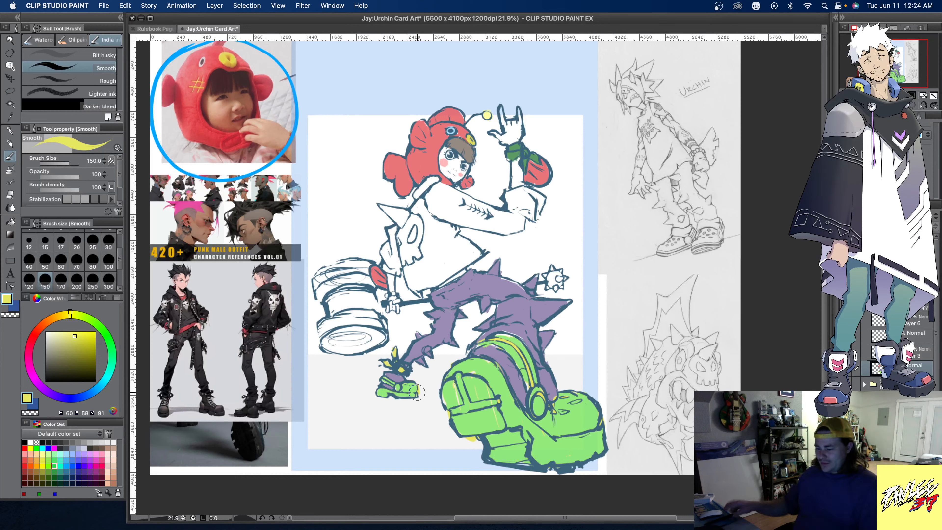
- Paint the jacket's torso in dark greys sampled from the punk reference outfit at brush size 200
left_click(266, 314, "alt")
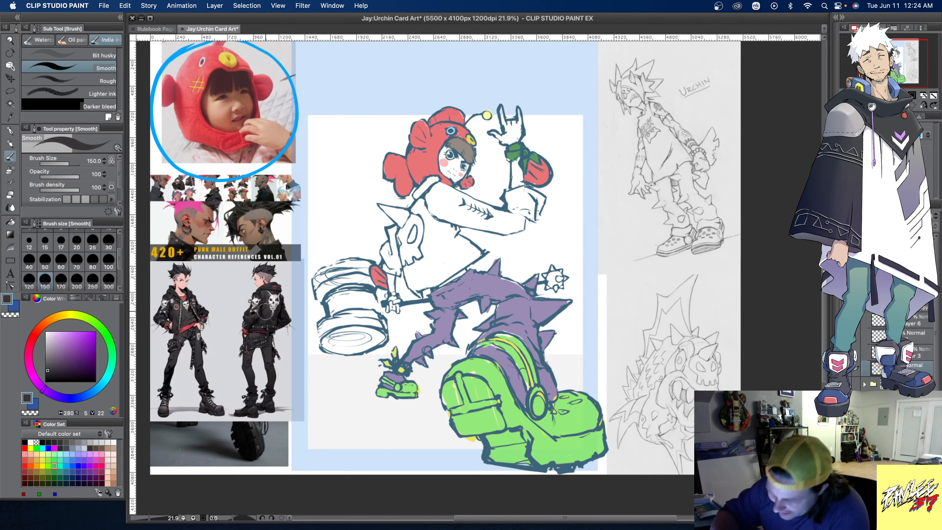
left_click(109, 262)
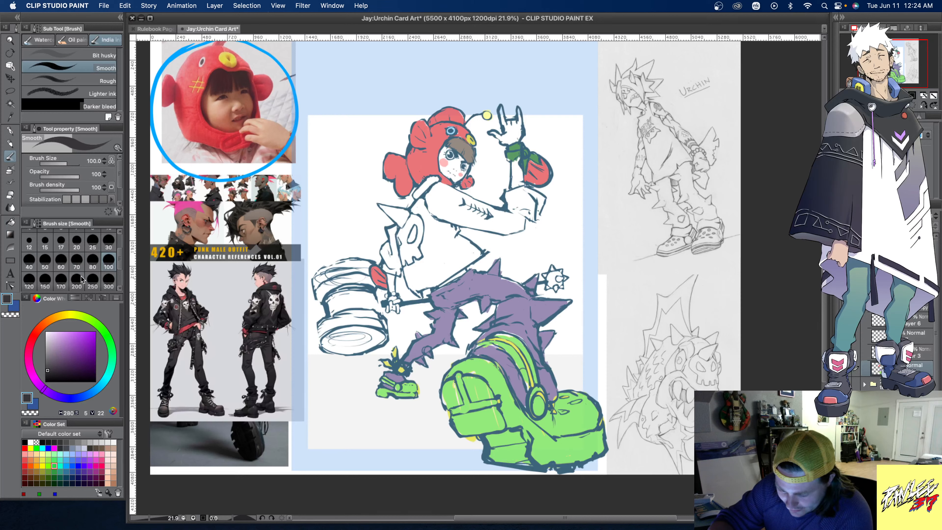
left_click(76, 284)
mouse_move(415, 196)
left_mouse_down()
mouse_move(425, 256)
mouse_move(408, 266)
left_mouse_up()
left_click(186, 314, "alt")
mouse_move(405, 276)
left_mouse_down()
mouse_move(435, 283)
mouse_move(480, 250)
mouse_move(460, 270)
mouse_move(478, 258)
mouse_move(457, 229)
mouse_move(431, 219)
mouse_move(424, 275)
mouse_move(435, 248)
mouse_move(445, 260)
mouse_move(455, 260)
mouse_move(455, 244)
mouse_move(472, 250)
mouse_move(413, 264)
mouse_move(439, 224)
mouse_move(416, 196)
mouse_move(434, 178)
mouse_move(426, 201)
mouse_move(446, 195)
mouse_move(432, 203)
mouse_move(439, 185)
mouse_move(459, 196)
mouse_move(448, 191)
mouse_move(451, 214)
left_mouse_up()
- Strengthen the sketch lines by raising the line layer's opacity, undo a stray jacket stroke and reselect the colour layer
left_click(917, 353)
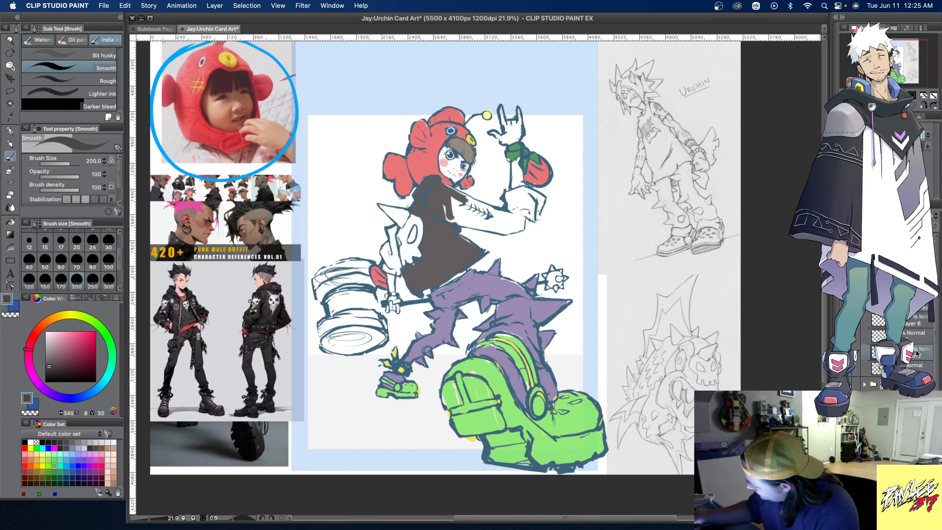
left_click(922, 137)
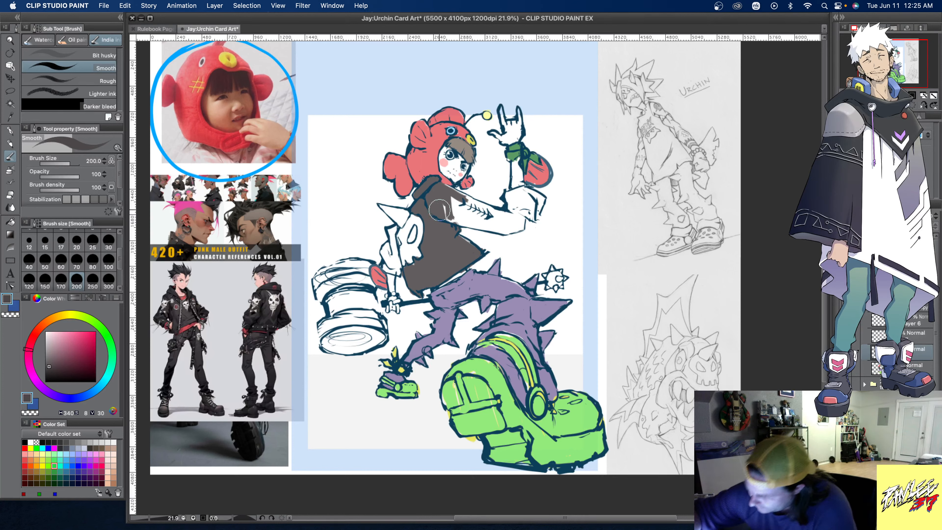
mouse_move(458, 202)
left_mouse_down()
mouse_move(436, 225)
mouse_move(439, 192)
left_mouse_up()
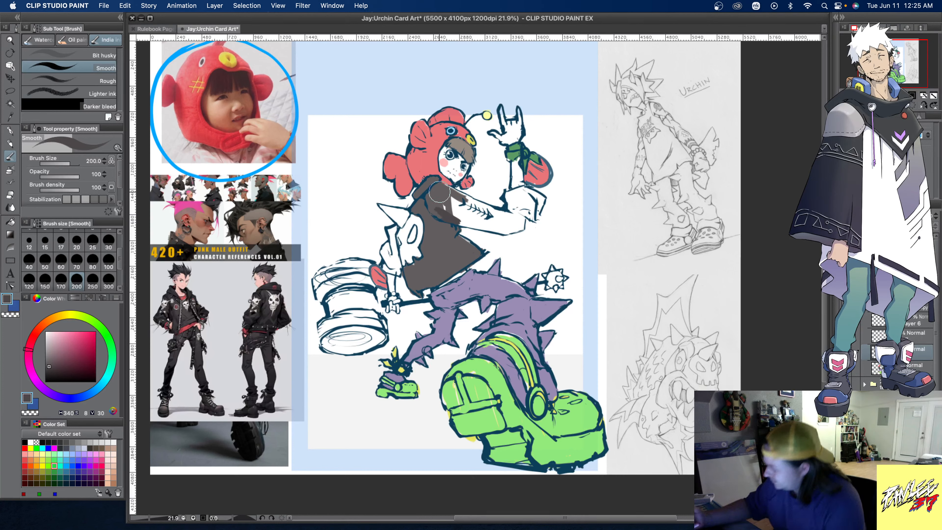
key("super+z")
left_click(919, 365)
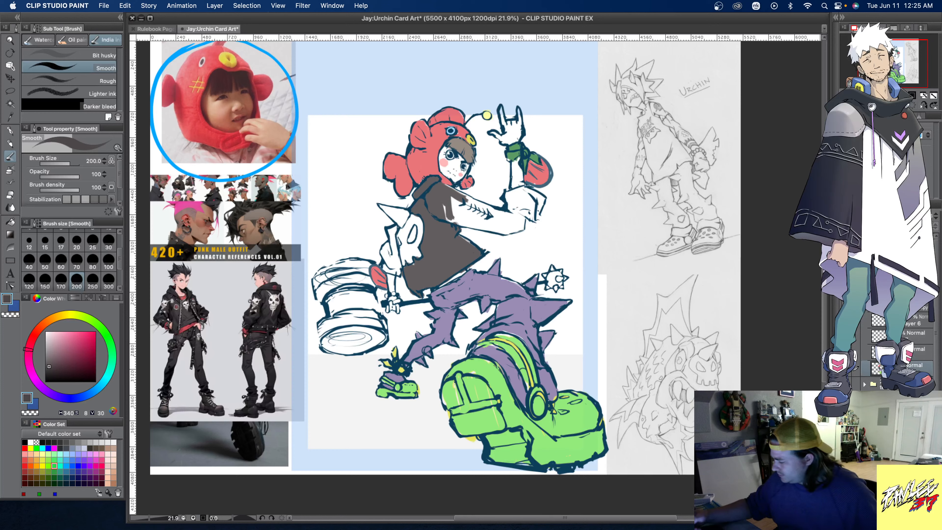
- Paint the jacket's raised sleeve and hammer-arm sleeve dark grey, leaving the skull and spike white
left_click_drag(440, 212, 521, 226)
mouse_move(457, 195)
left_mouse_down()
mouse_move(522, 221)
mouse_move(459, 218)
mouse_move(492, 223)
mouse_move(483, 209)
mouse_move(512, 220)
mouse_move(502, 231)
mouse_move(531, 182)
mouse_move(511, 214)
mouse_move(514, 189)
mouse_move(542, 200)
mouse_move(535, 217)
mouse_move(511, 205)
mouse_move(532, 211)
mouse_move(528, 192)
mouse_move(519, 196)
mouse_move(536, 206)
mouse_move(513, 196)
left_mouse_up()
mouse_move(398, 230)
left_mouse_down()
mouse_move(396, 274)
mouse_move(384, 250)
mouse_move(397, 271)
mouse_move(386, 249)
mouse_move(398, 270)
mouse_move(397, 226)
mouse_move(461, 189)
mouse_move(400, 242)
mouse_move(405, 231)
mouse_move(413, 240)
mouse_move(414, 231)
mouse_move(384, 265)
mouse_move(397, 263)
mouse_move(392, 228)
left_mouse_up()
- Try a darker near-black sampled from the punk reference on the jacket's torso
left_click(268, 316, "alt")
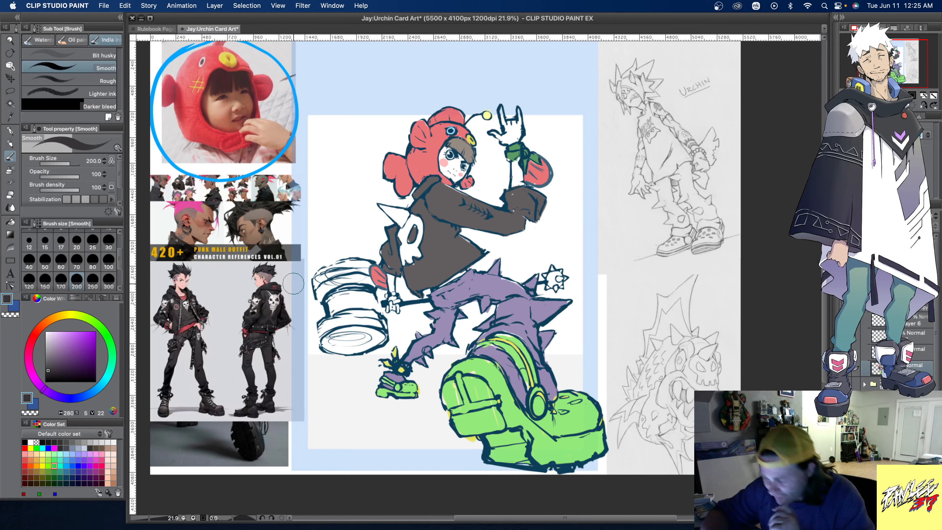
left_click(258, 317, "alt")
left_click_drag(432, 217, 455, 232)
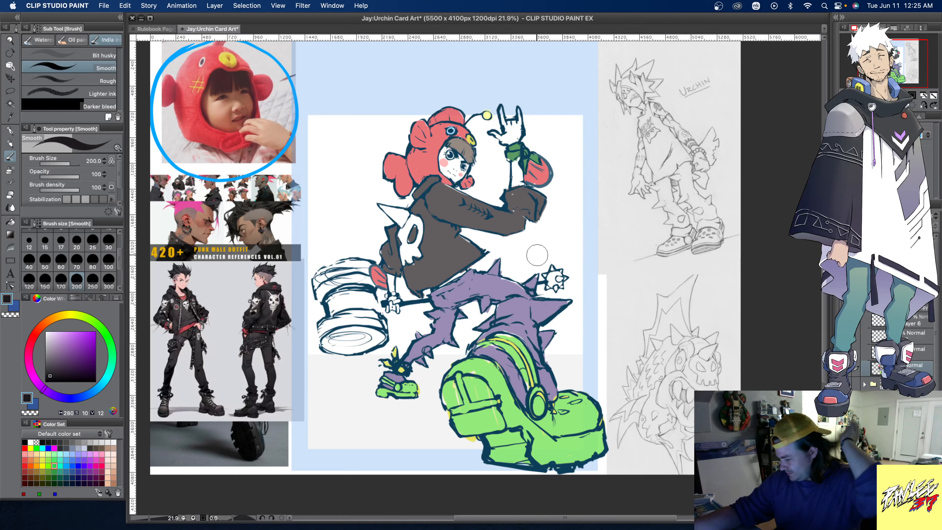
- Paint the fringe under the fish hat in the dark tone sampled from the right reference figure
left_click(266, 269, "alt")
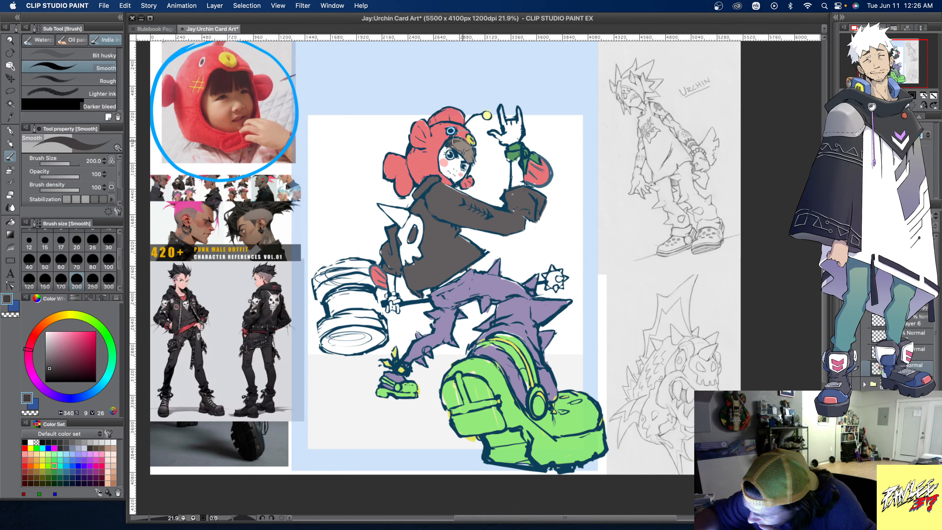
mouse_move(456, 148)
left_mouse_down()
mouse_move(467, 159)
mouse_move(474, 150)
left_mouse_up()
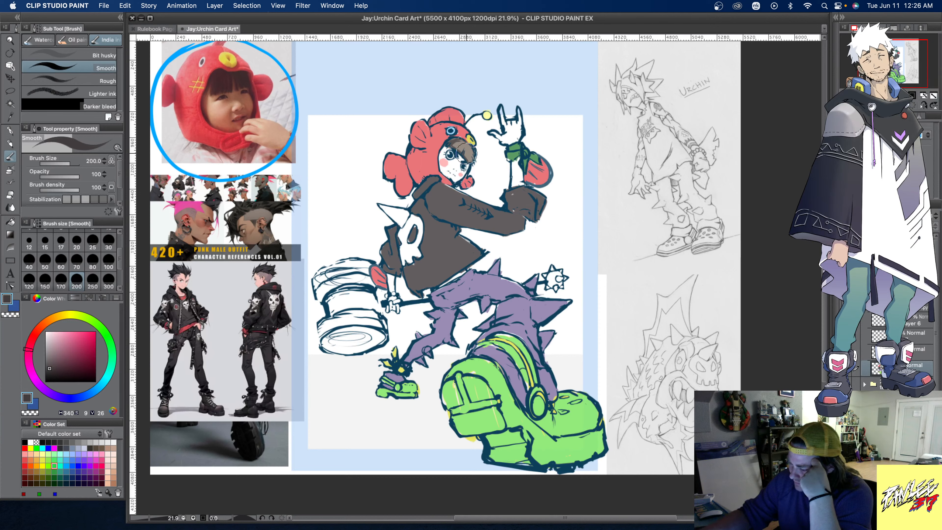
- Sample the fish lips' yellow, brighten it and paint both hammer heads with it at brush size 300
left_click(470, 139, "alt")
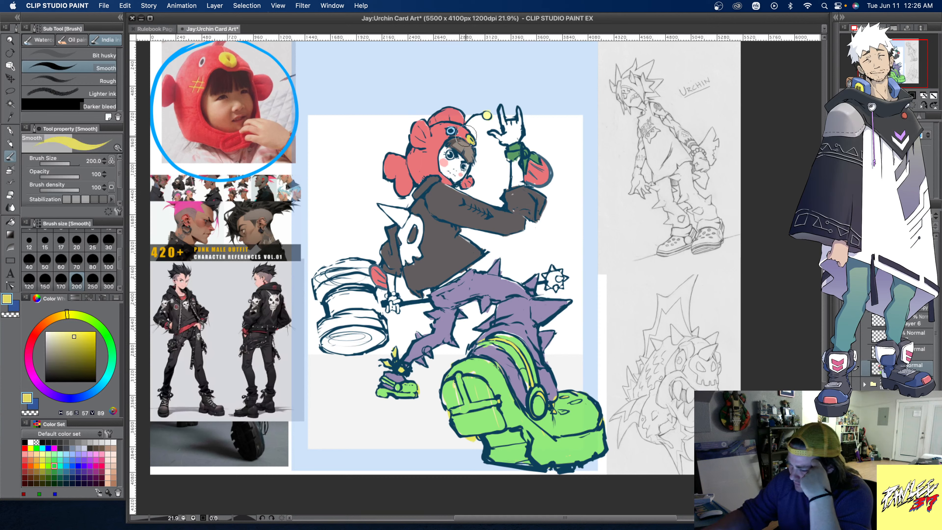
left_click(74, 332)
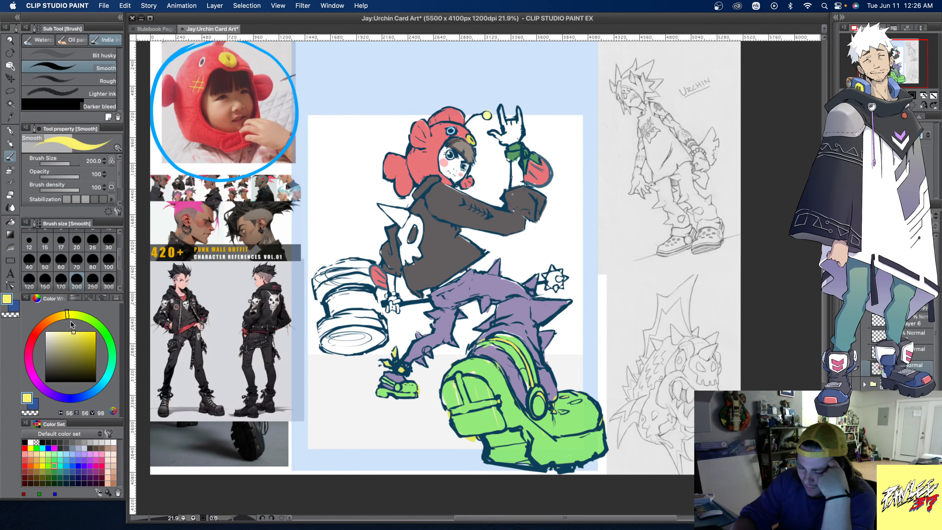
left_click(110, 264)
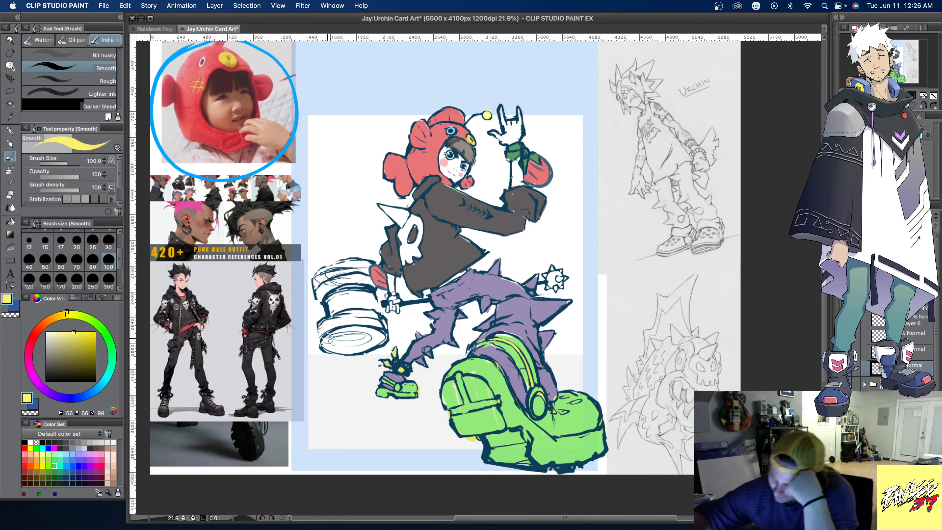
left_click(109, 280)
mouse_move(370, 345)
left_mouse_down()
mouse_move(331, 348)
mouse_move(321, 338)
mouse_move(328, 324)
mouse_move(362, 315)
mouse_move(378, 321)
mouse_move(375, 341)
mouse_move(347, 327)
mouse_move(364, 324)
mouse_move(363, 332)
mouse_move(323, 291)
mouse_move(371, 280)
mouse_move(314, 291)
mouse_move(335, 268)
mouse_move(332, 276)
mouse_move(365, 271)
mouse_move(333, 265)
left_mouse_up()
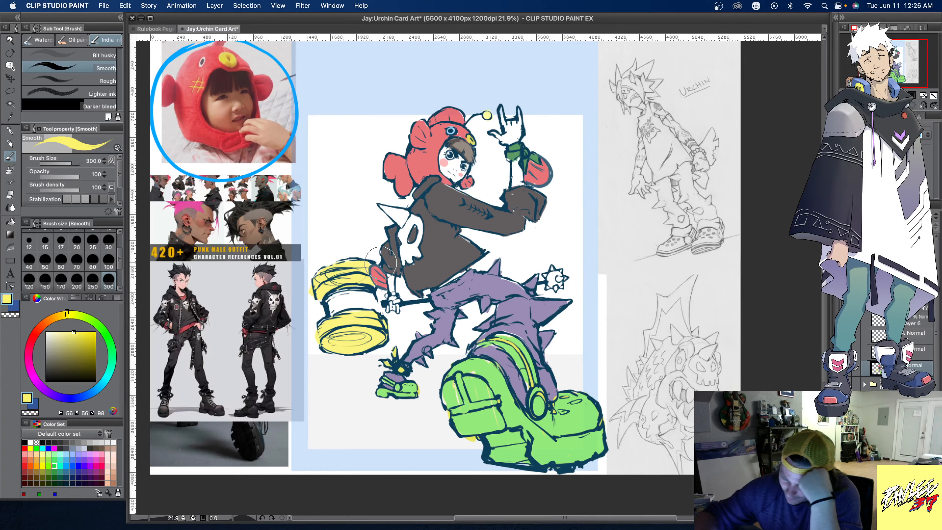
- Paint the hammer's middle section blue and its lower head hot pink using colour set swatches
left_click(72, 460)
mouse_move(333, 310)
left_mouse_down()
mouse_move(385, 308)
mouse_move(322, 300)
mouse_move(363, 275)
mouse_move(315, 289)
mouse_move(347, 282)
left_mouse_up()
left_click(101, 466)
key("super+z")
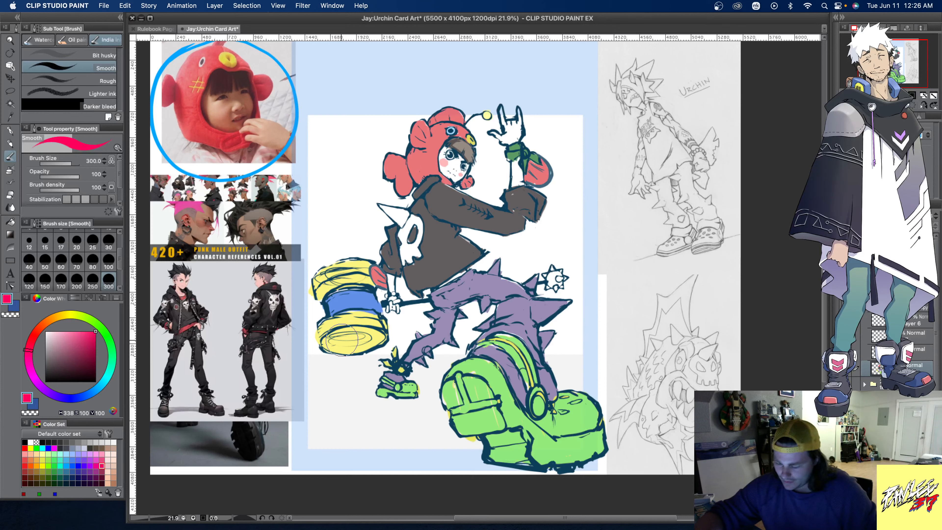
mouse_move(367, 348)
left_mouse_down()
mouse_move(328, 347)
mouse_move(319, 333)
mouse_move(344, 319)
mouse_move(377, 322)
mouse_move(381, 334)
mouse_move(330, 338)
mouse_move(356, 336)
mouse_move(343, 319)
mouse_move(377, 318)
mouse_move(326, 330)
left_mouse_up()
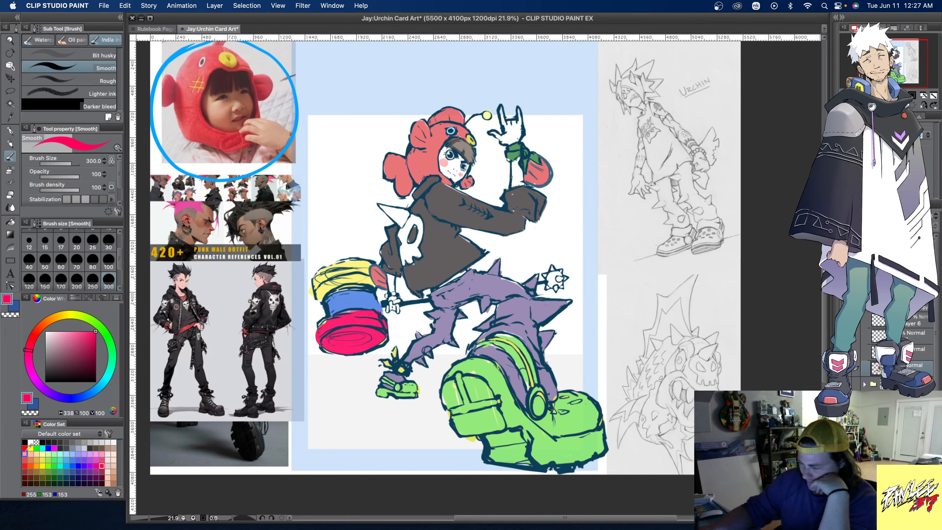
- Recolour the hammer's middle section with the wristband's green and its upper head with medium blue
left_click(516, 156, "alt")
mouse_move(348, 308)
left_mouse_down()
mouse_move(330, 297)
mouse_move(336, 307)
mouse_move(379, 308)
left_mouse_up()
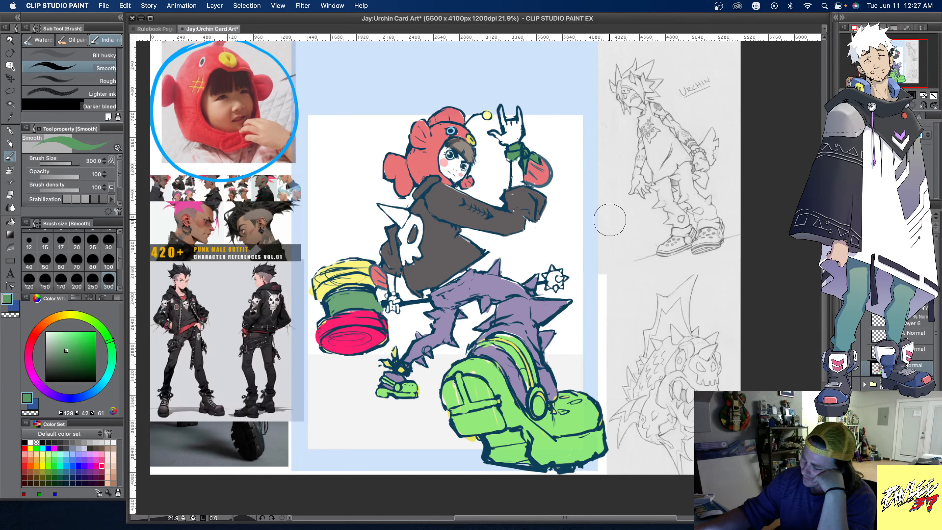
left_click(72, 459)
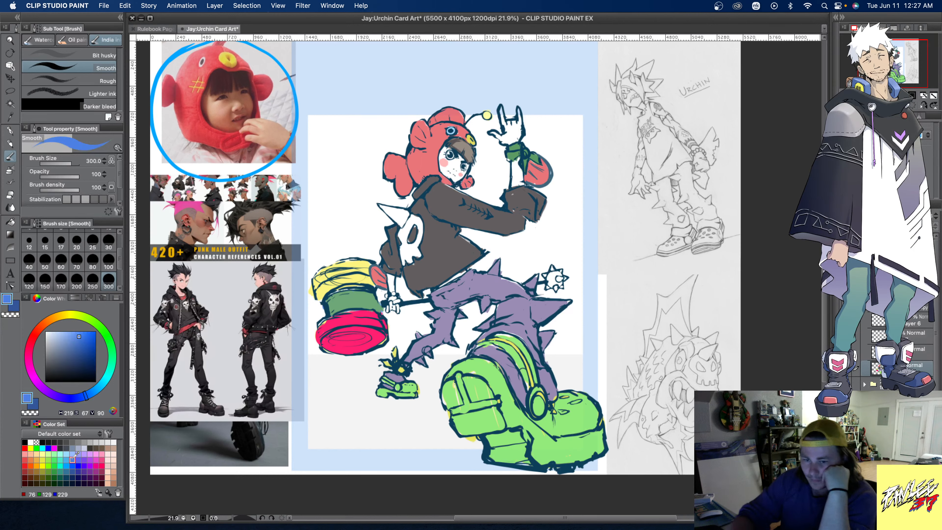
mouse_move(317, 282)
left_mouse_down()
mouse_move(321, 293)
mouse_move(315, 275)
mouse_move(326, 286)
mouse_move(319, 295)
mouse_move(367, 283)
mouse_move(370, 267)
mouse_move(330, 273)
mouse_move(356, 276)
mouse_move(360, 266)
left_mouse_up()
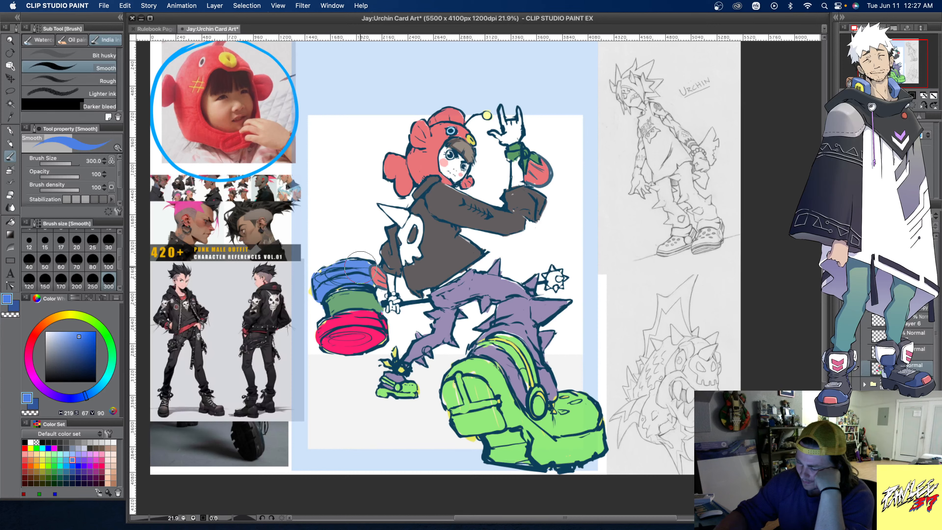
- Sample the yellow left at the upper head's edge and repaint the hammer's middle section with it
left_click(312, 289, "alt")
left_click(311, 292, "alt")
mouse_move(334, 315)
left_mouse_down()
mouse_move(366, 295)
mouse_move(376, 307)
mouse_move(339, 308)
mouse_move(366, 298)
left_mouse_up()
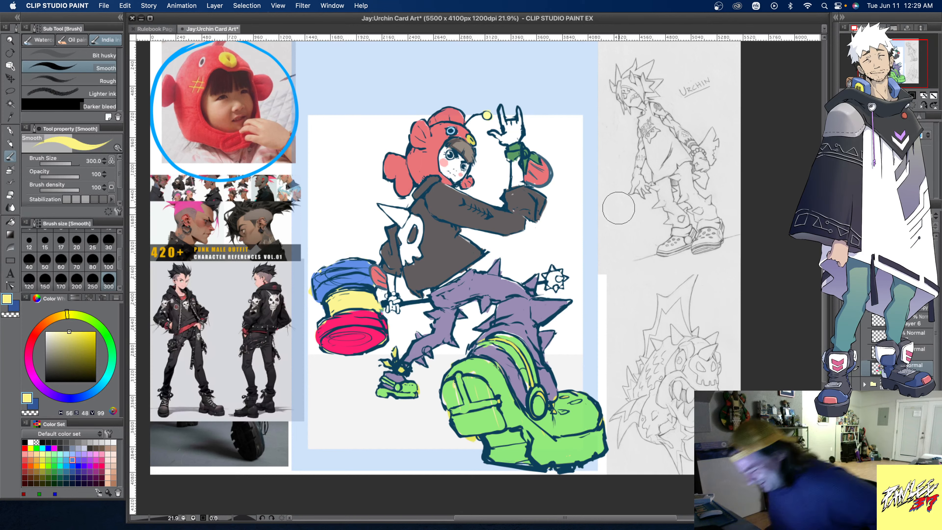
- Paint the spiked ball by the knee in a pale blue-grey and choose a slightly darker blue-grey swatch
left_click(84, 447)
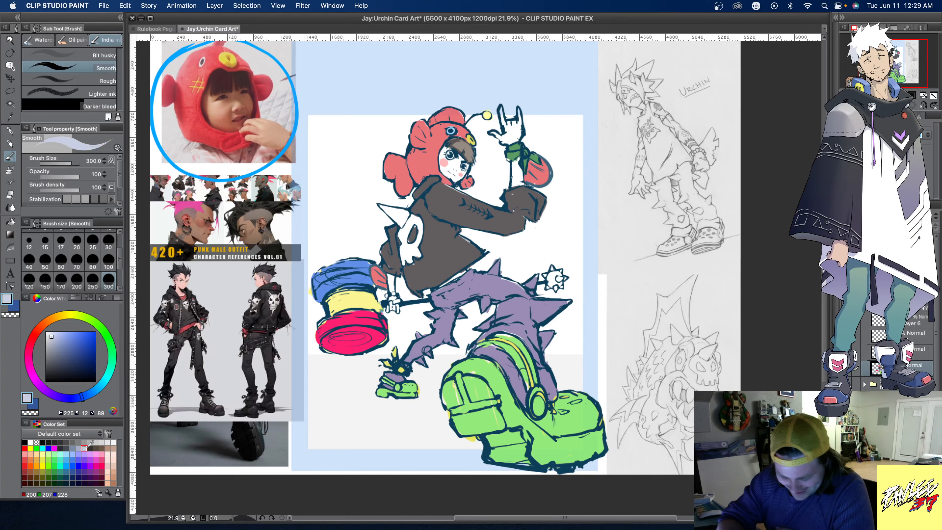
mouse_move(549, 279)
left_mouse_down()
mouse_move(563, 275)
mouse_move(550, 276)
mouse_move(557, 290)
left_mouse_up()
left_click(79, 448)
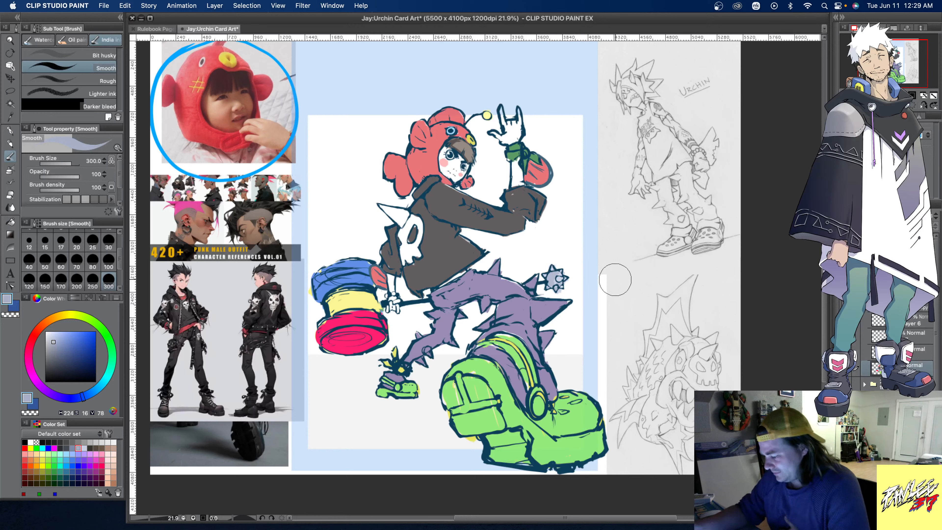
- Paint the large spike on the jacket's back pale blue-grey and add lighter highlights to the spiked ball by the knee
left_click_drag(394, 214, 400, 213)
left_click(558, 279, "alt")
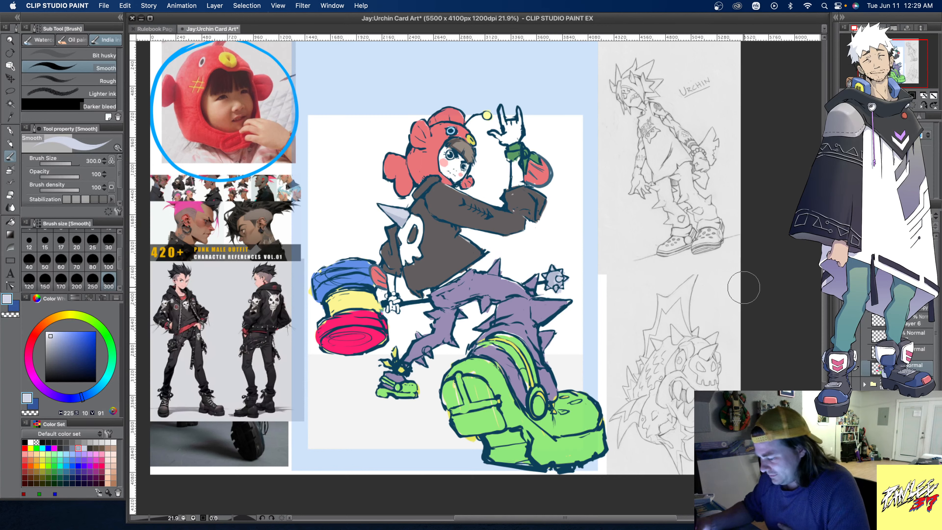
- Fill the jacket with a medium blue-grey (hue 217, saturation 14, value 59), referring only to the editing layer
left_click(503, 226, "alt")
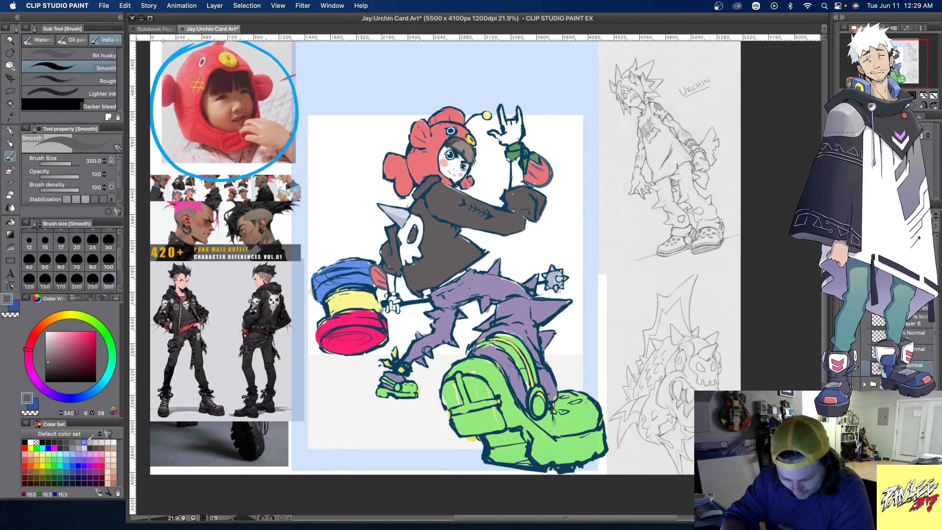
left_click(73, 448)
left_click(57, 356)
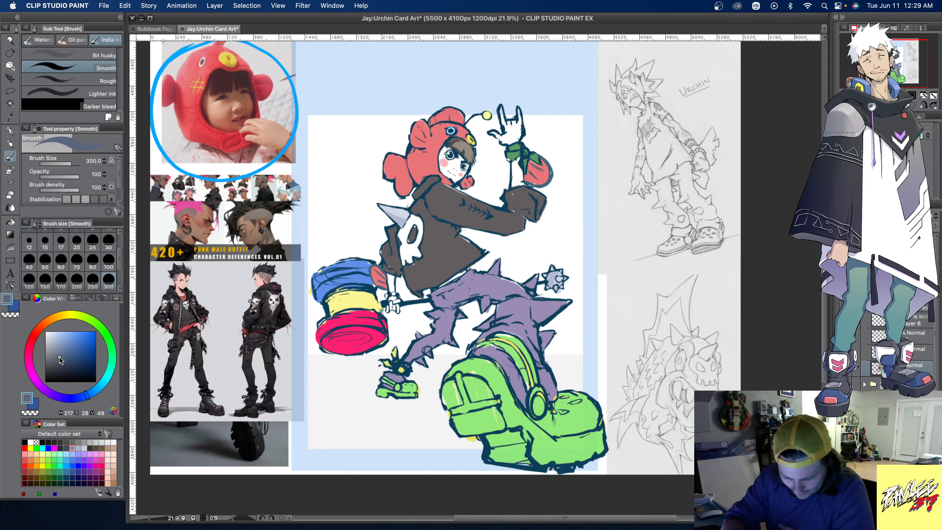
left_click_drag(57, 356, 52, 354)
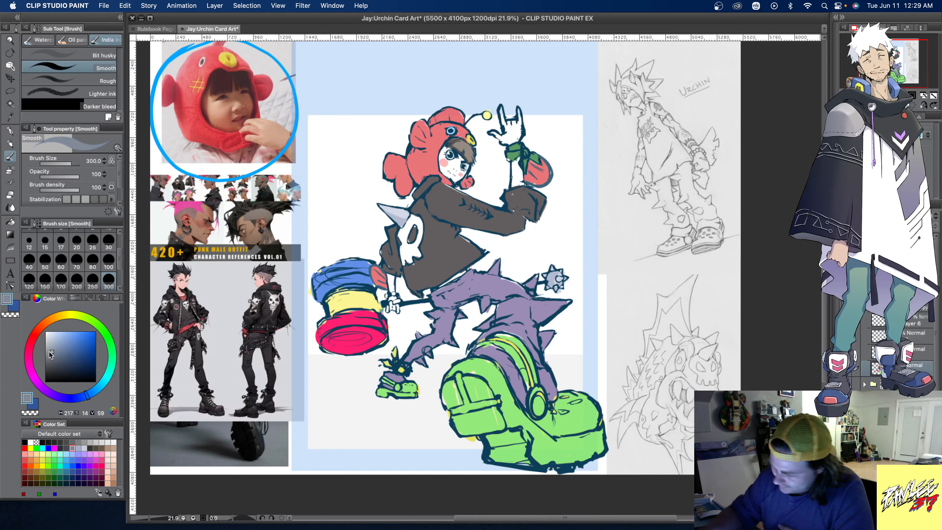
left_click(10, 221)
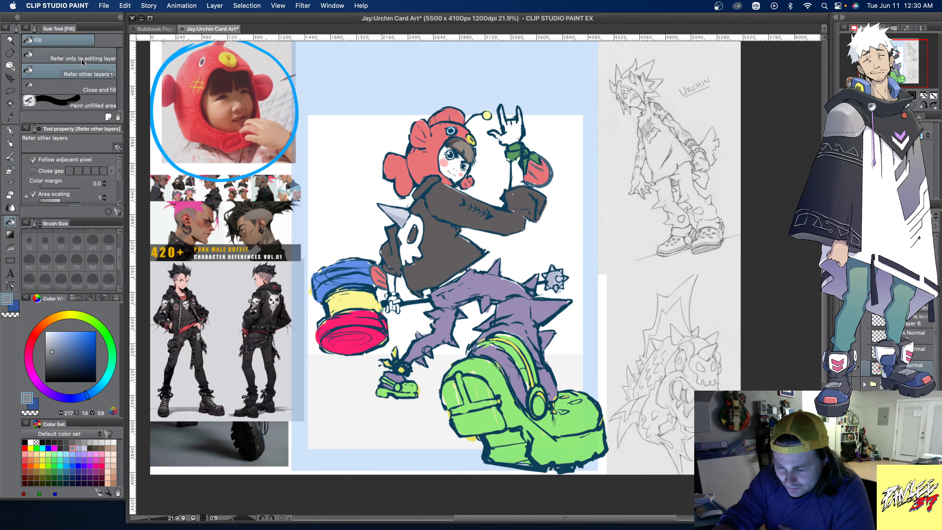
left_click(82, 60)
left_click(454, 255)
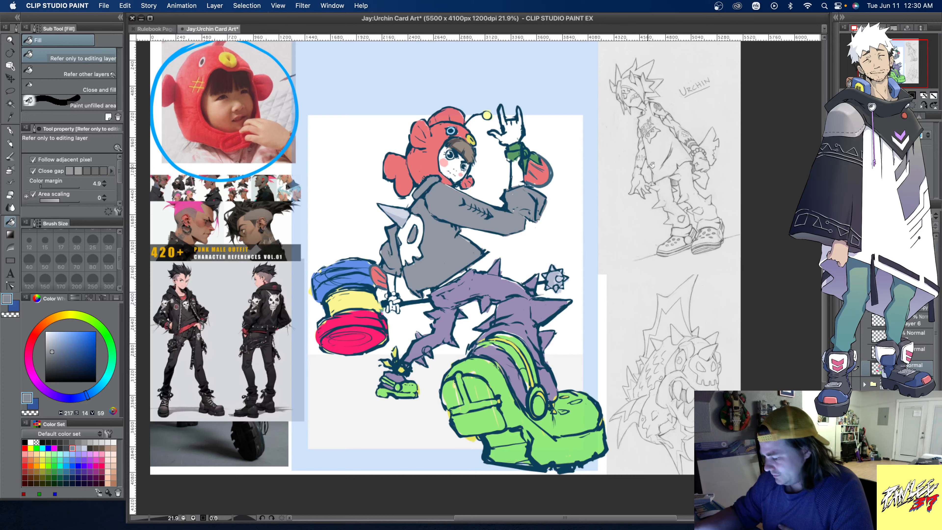
- Refill the jacket in successively adjusted dark greys, settling on dark blue-grey with hue 217, saturation 23 and value 28
left_click(52, 365)
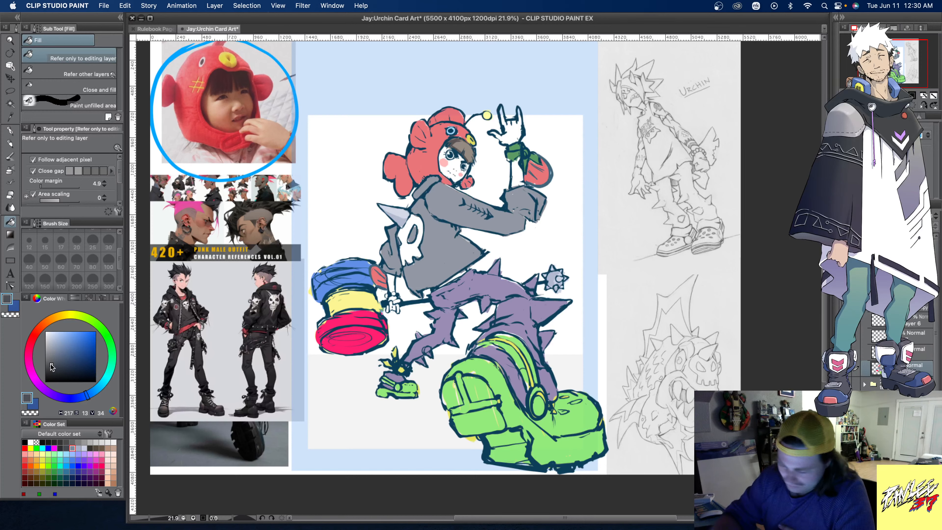
left_click(475, 266)
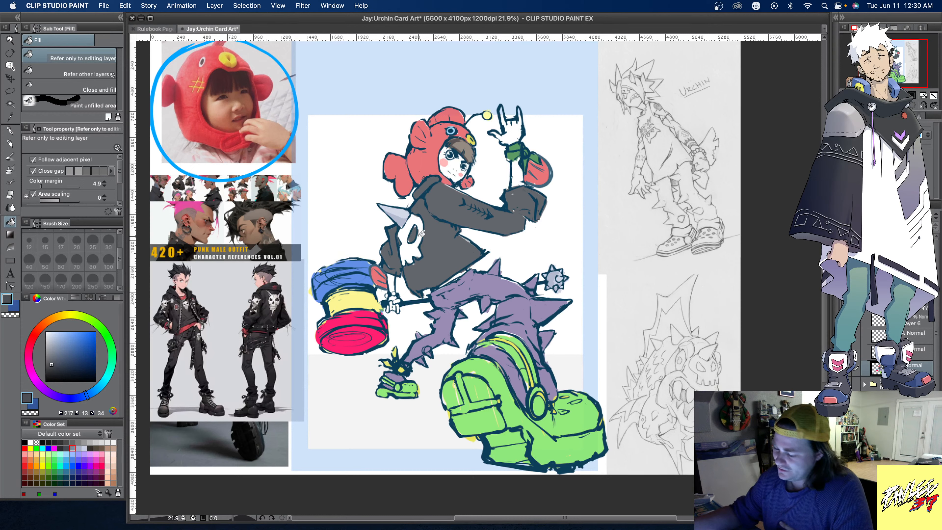
left_click_drag(51, 364, 48, 362)
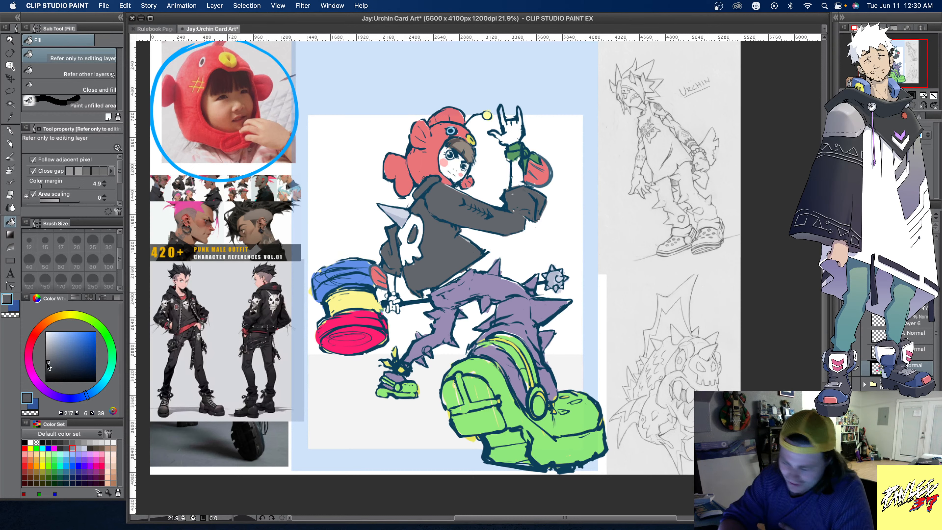
left_click(445, 263)
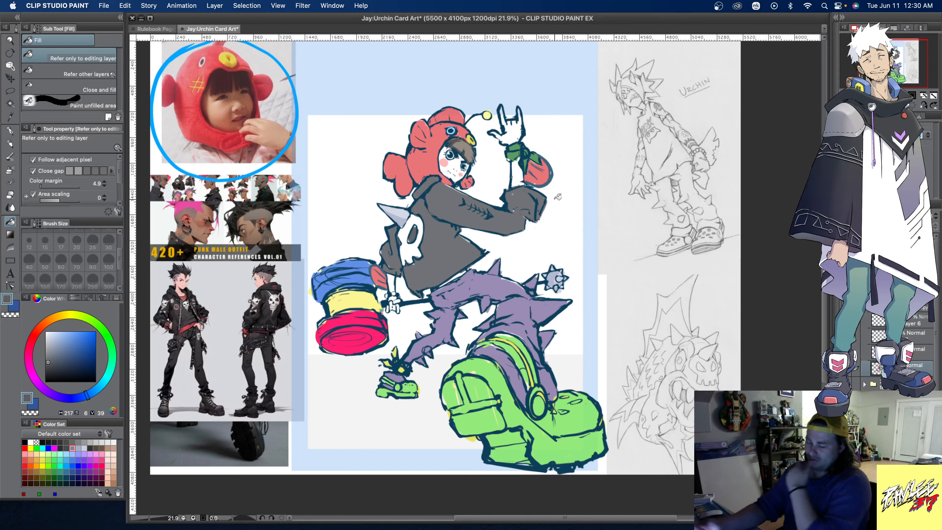
left_click(49, 367)
left_click(452, 251)
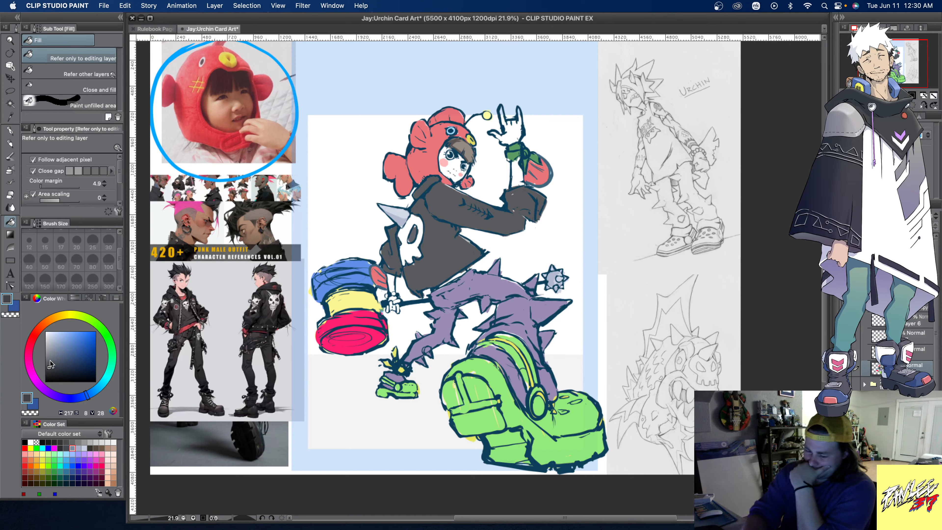
left_click(55, 367)
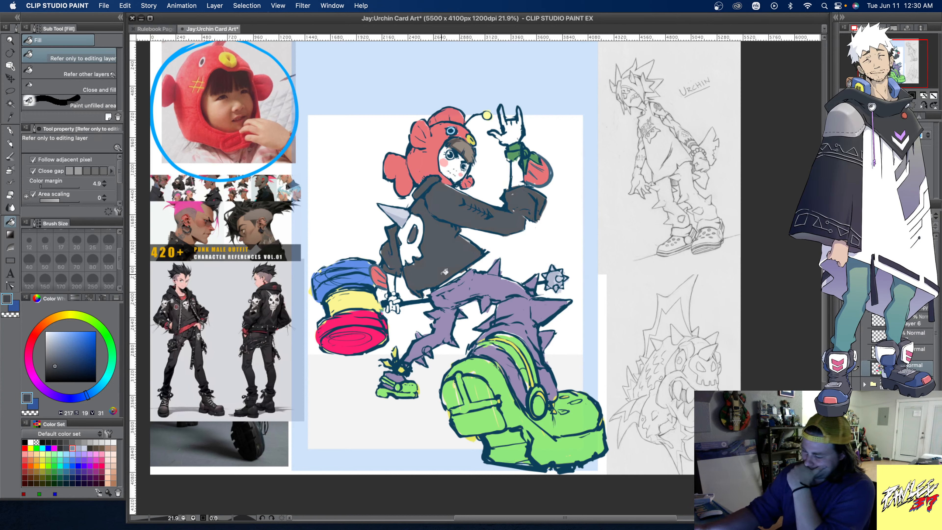
left_click(57, 367)
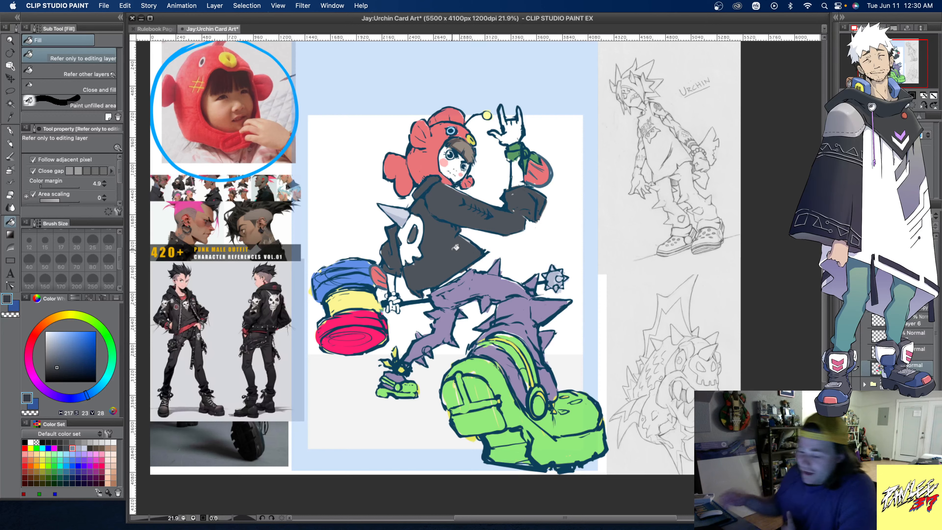
- Set the Smooth ink brush to size 100 with a dark teal-blue swatch and try line strokes on the raised forearm
left_click(10, 157)
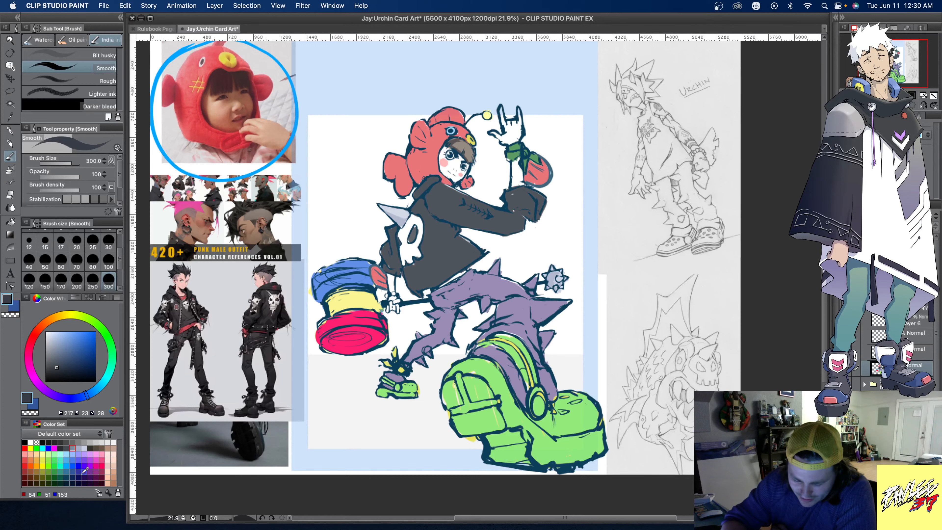
left_click(66, 477)
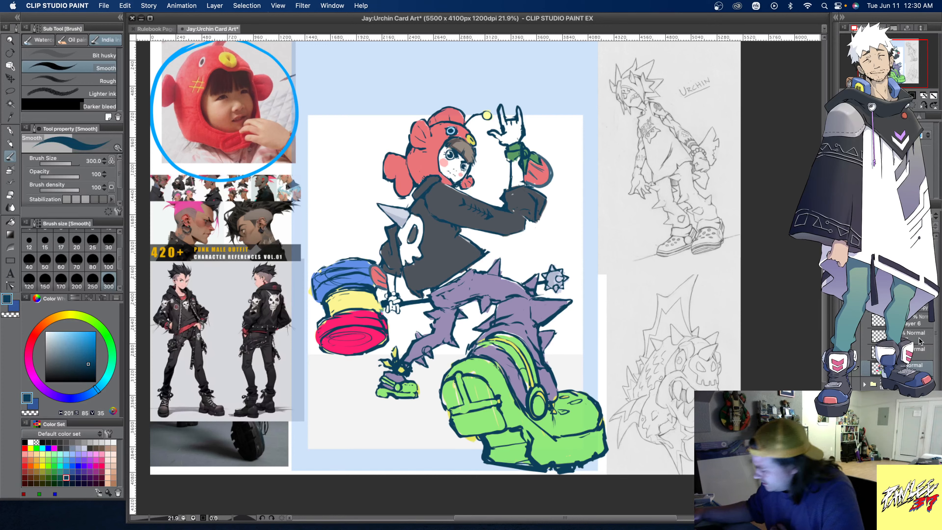
left_click(913, 353)
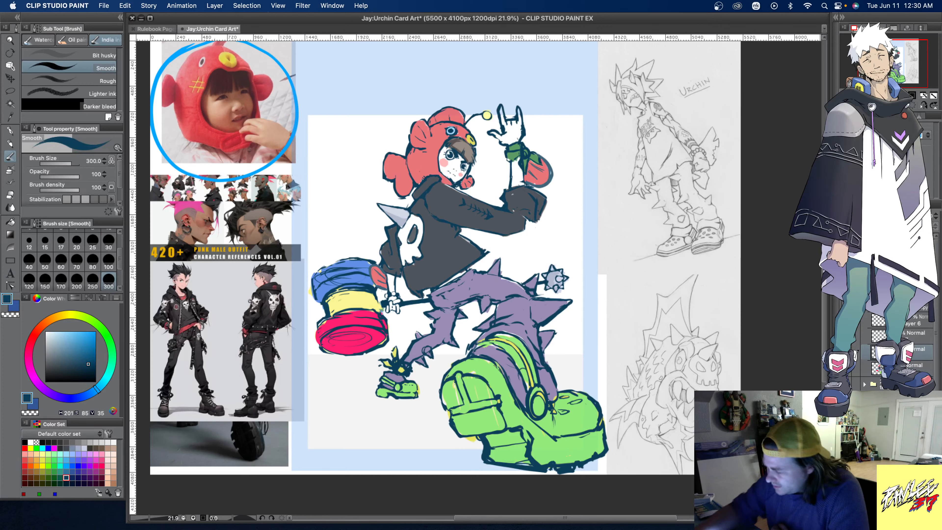
left_click(108, 260)
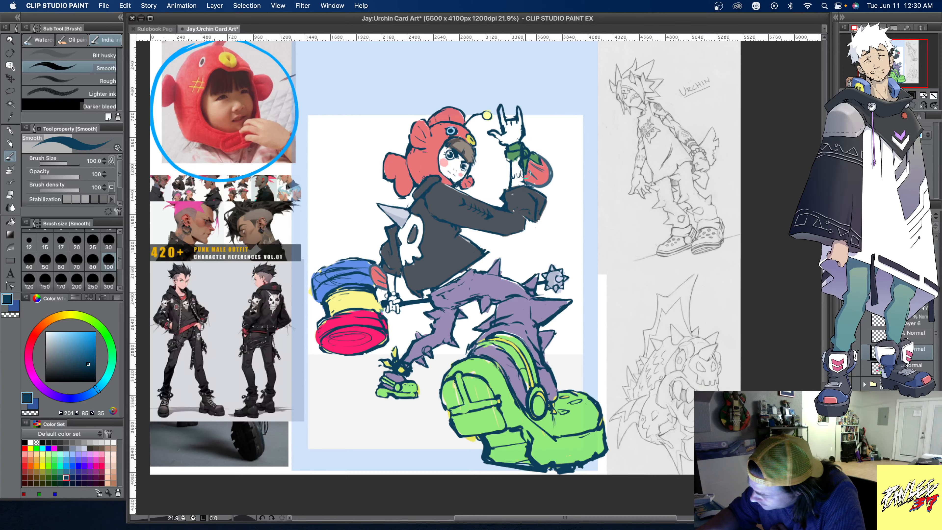
left_click_drag(515, 181, 521, 174)
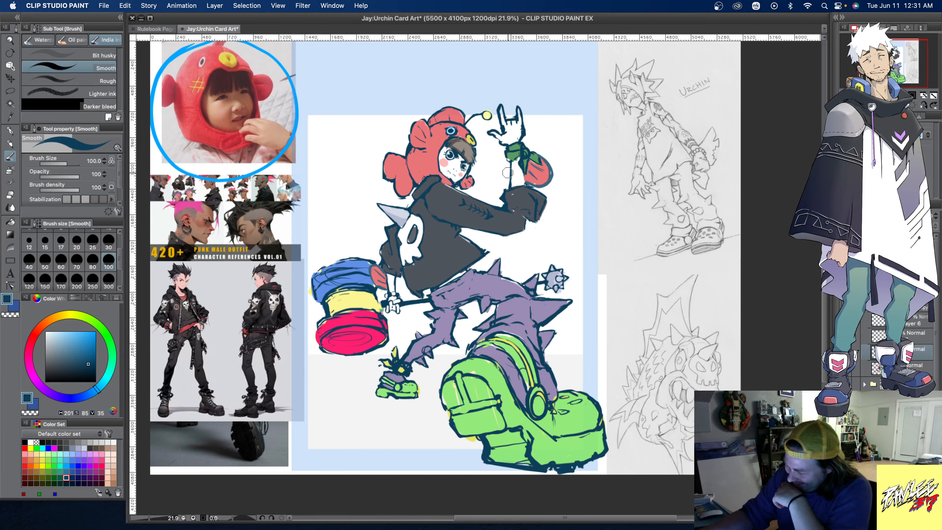
key("super+z")
left_click_drag(511, 161, 510, 188)
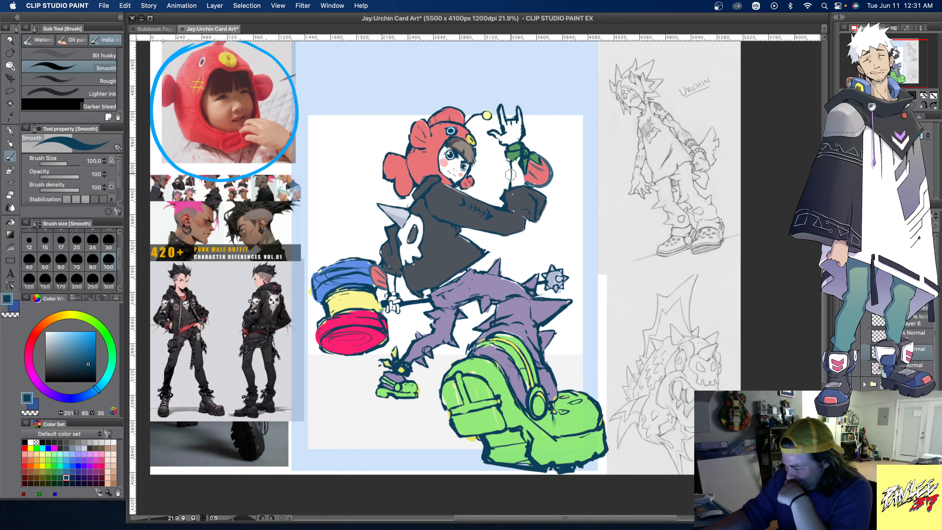
left_click_drag(511, 167, 511, 162)
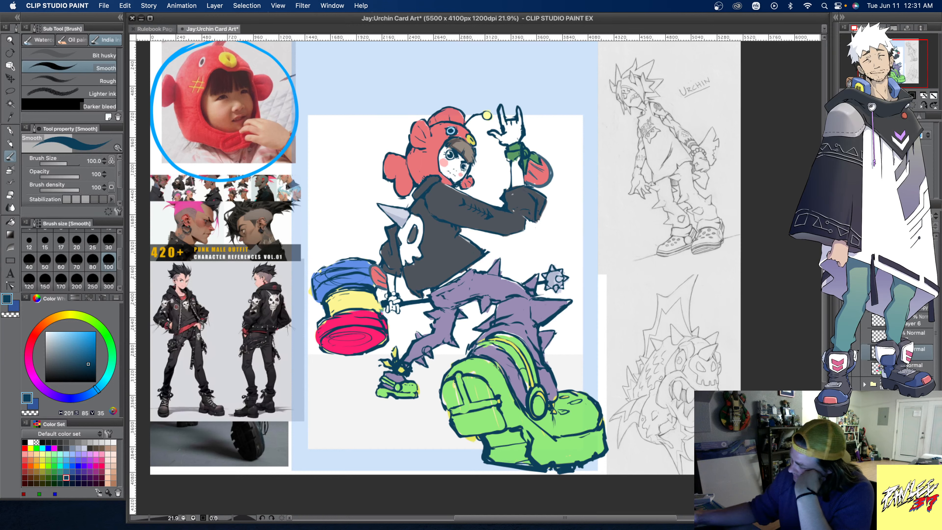
- Toggle the visibility of neighbouring layers to identify which hold the red shape by the raised wrist and the rough sketch, restoring them
left_click(912, 336)
left_click(846, 336)
left_click(847, 321)
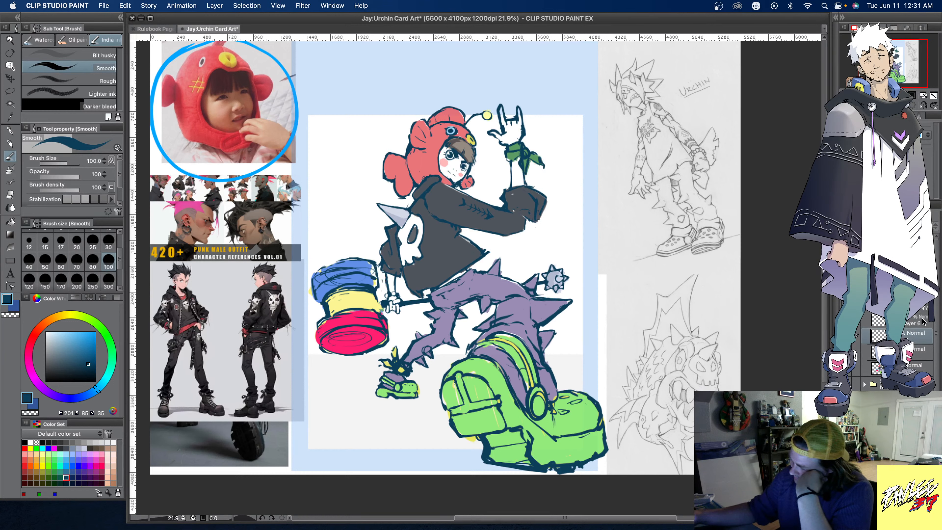
left_click(847, 321)
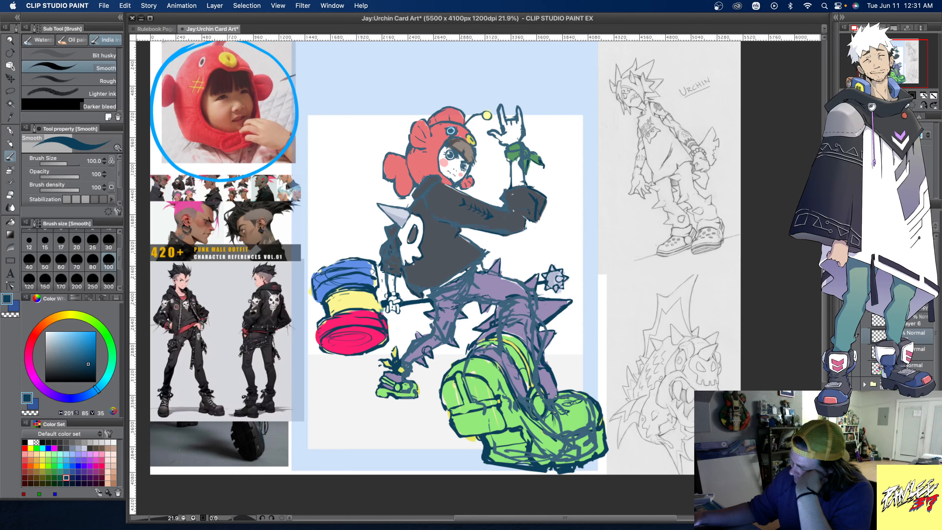
key("super+z")
key("super+z")
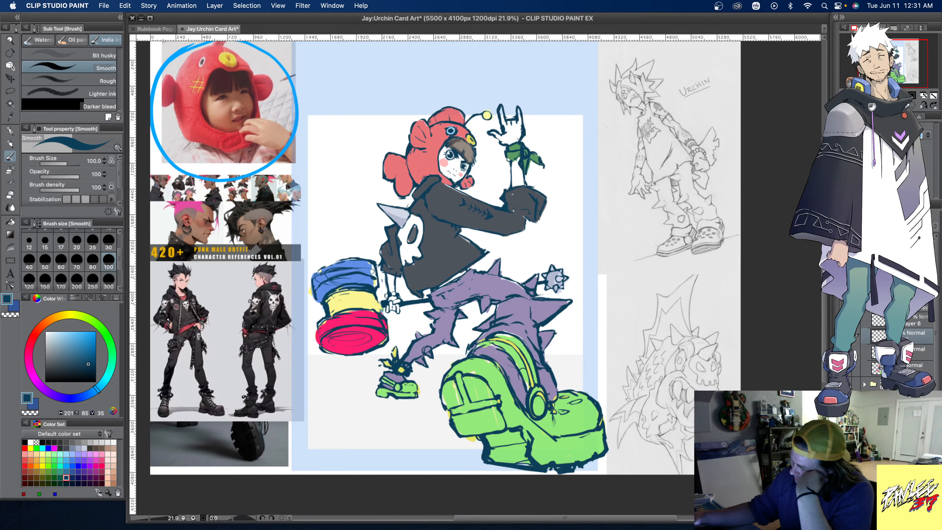
key("super+z")
key("super+z")
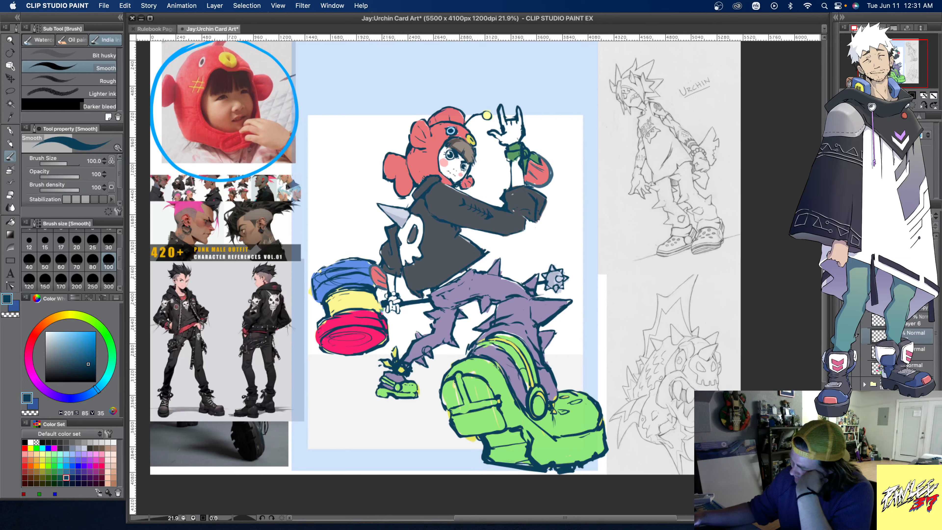
- Make Layer 6 active and compare the red shape beside the raised wrist with its fill and outline hidden and shown
left_click(857, 320)
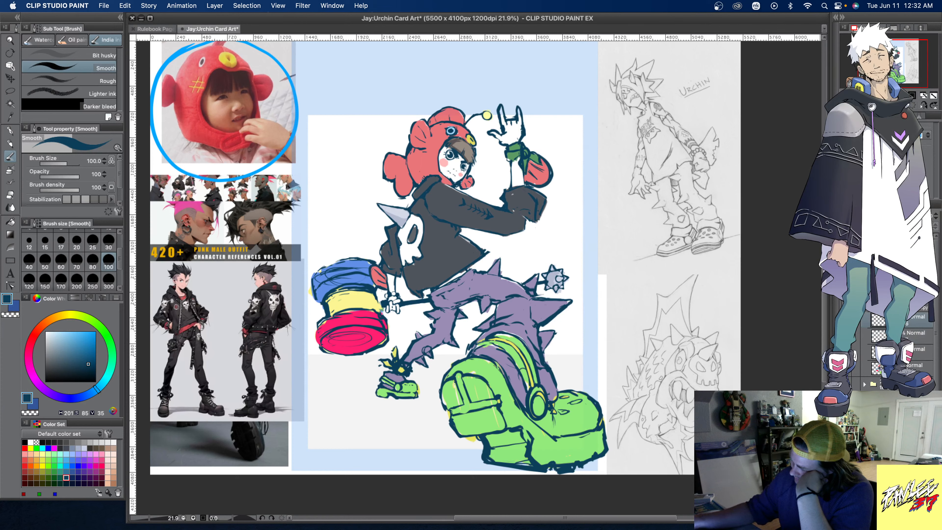
key("super+z")
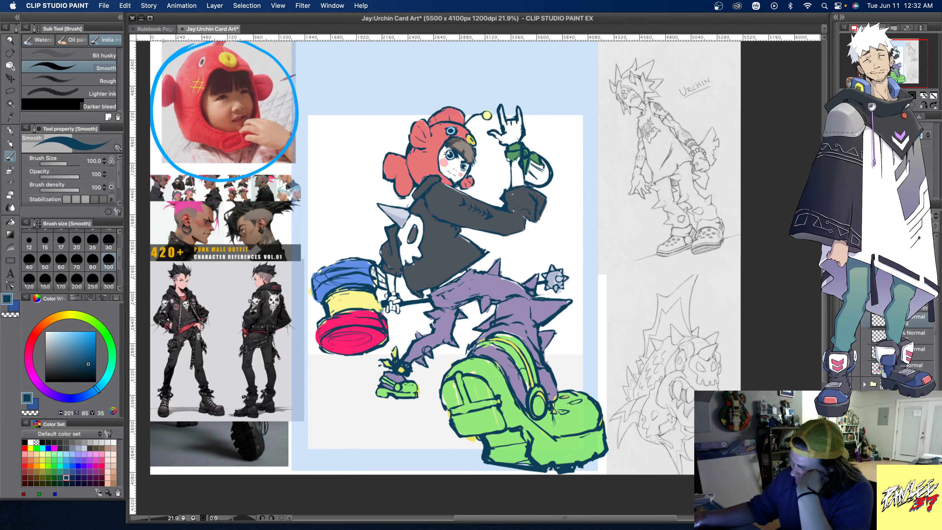
key("super+y")
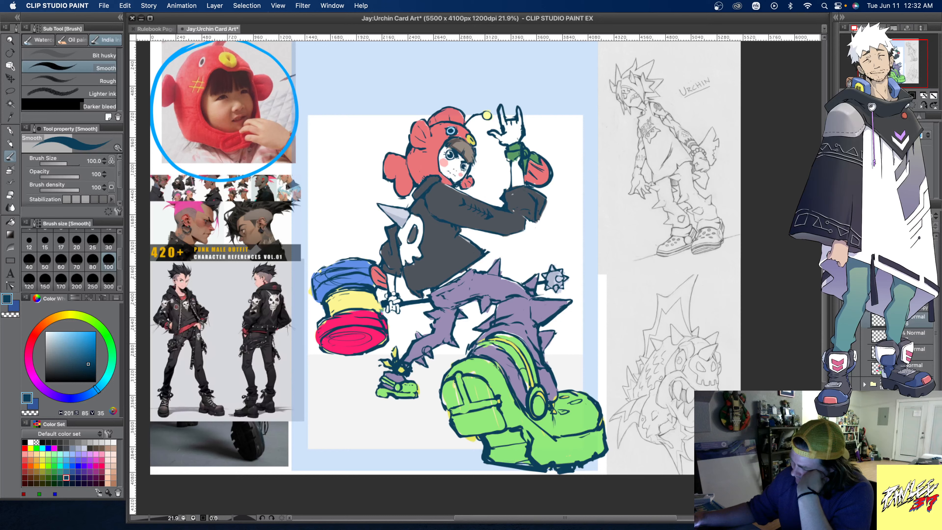
key("super+z")
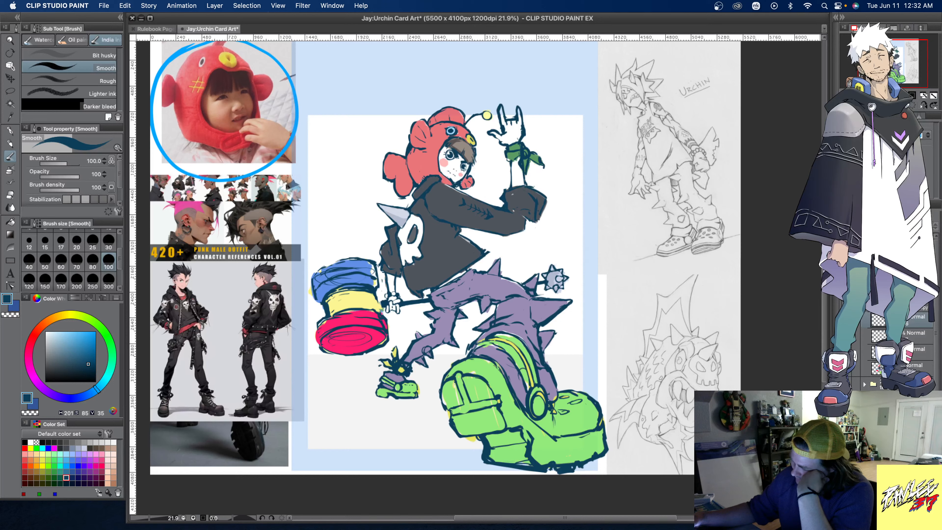
key("super+y")
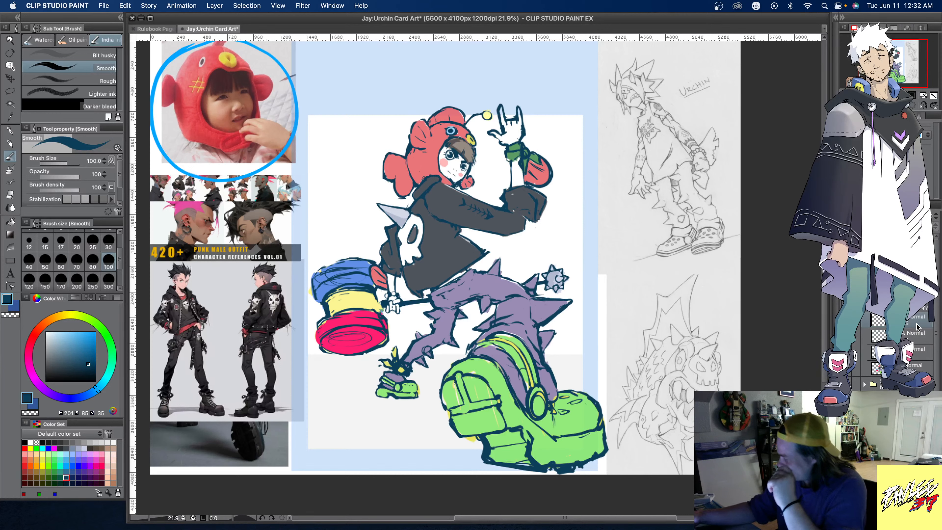
- Paint small pale blue-grey spikes (hue 223, saturation 14, value 81) on the jacket's shoulder below the fish hat
left_click(400, 217, "alt")
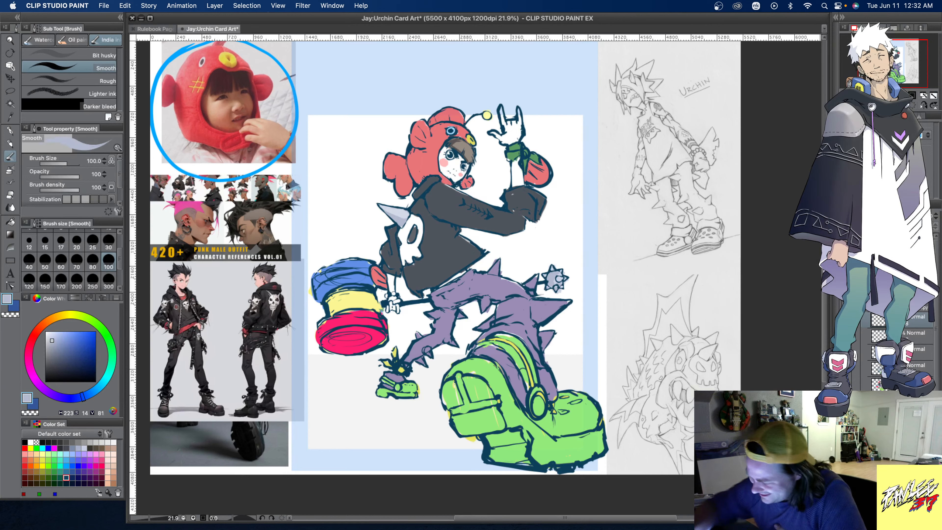
mouse_move(422, 189)
left_mouse_down()
mouse_move(432, 196)
mouse_move(419, 188)
mouse_move(431, 190)
mouse_move(428, 172)
mouse_move(438, 183)
mouse_move(426, 211)
mouse_move(434, 209)
left_mouse_up()
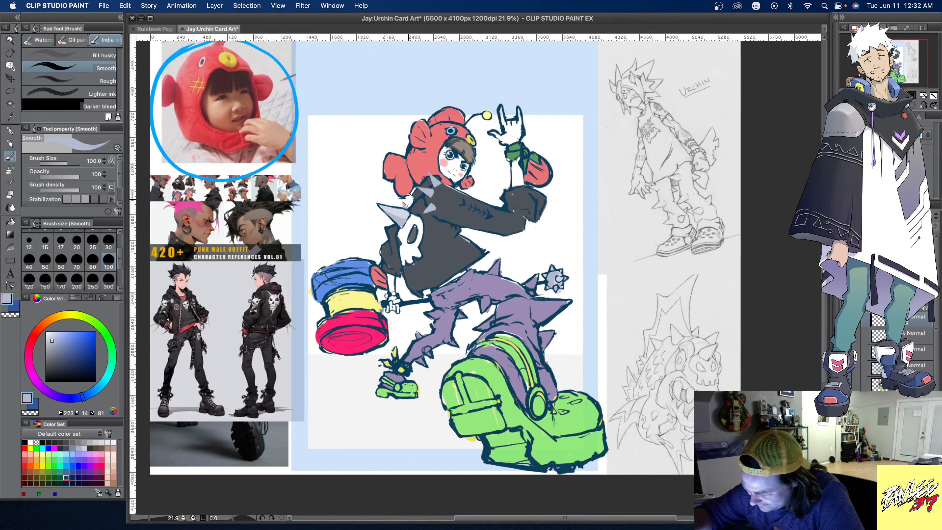
left_click(411, 145, "alt")
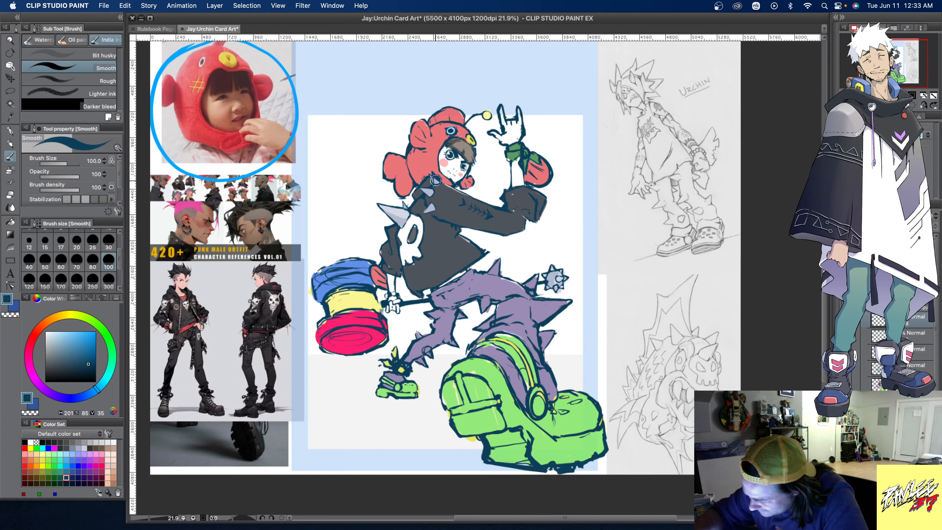
- Outline the shoulder spikes in dark teal-blue and refine their shapes against the jacket and collar with pale blue-grey and jacket grey
left_click(436, 180, "alt")
left_click(433, 178, "alt")
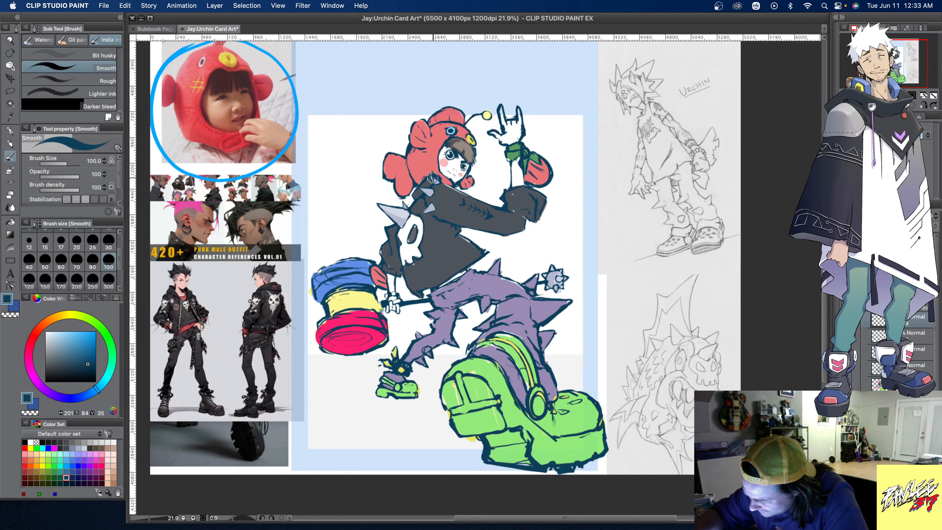
left_click(427, 190, "alt")
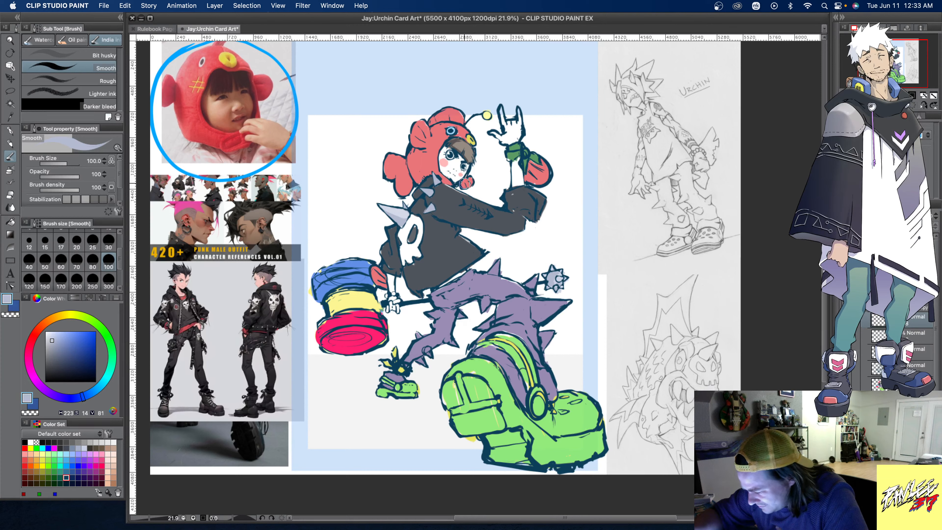
left_click(460, 179, "alt")
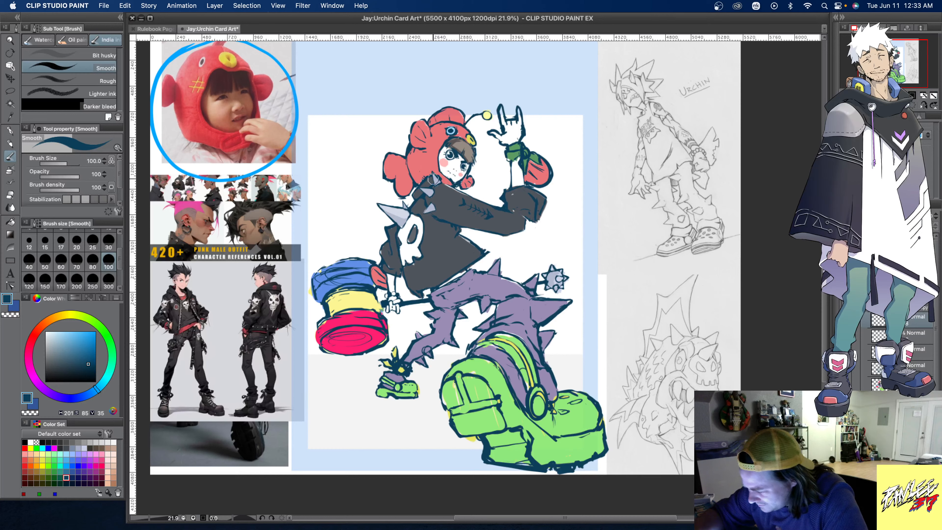
left_click(443, 178, "alt")
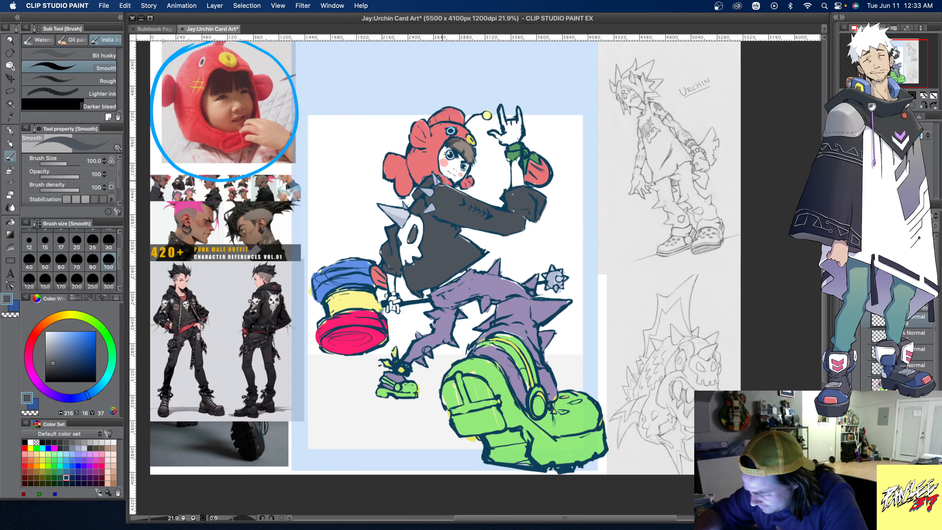
left_click(453, 184, "alt")
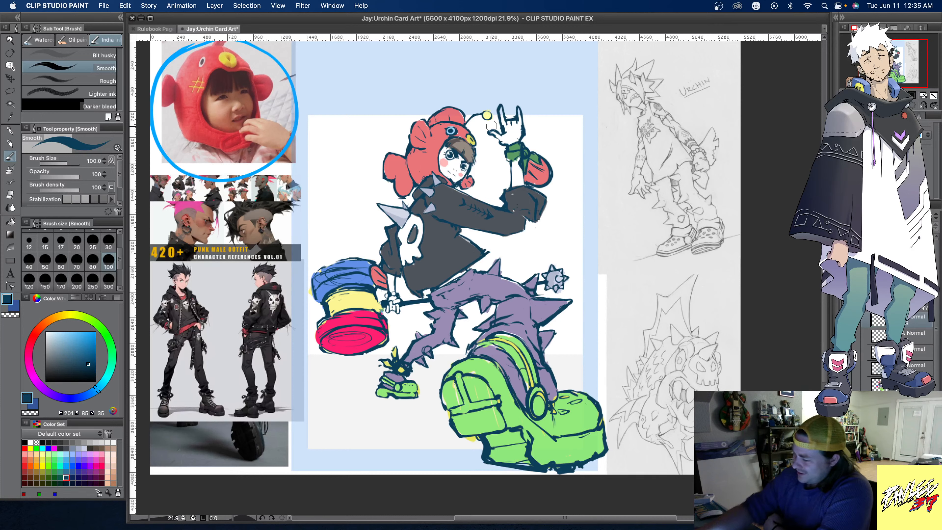
- Reshape the extended little finger and folded fingers of the raised horns-sign hand, trimming with white and redrawing lines in dark teal-blue
left_click(506, 127, "alt")
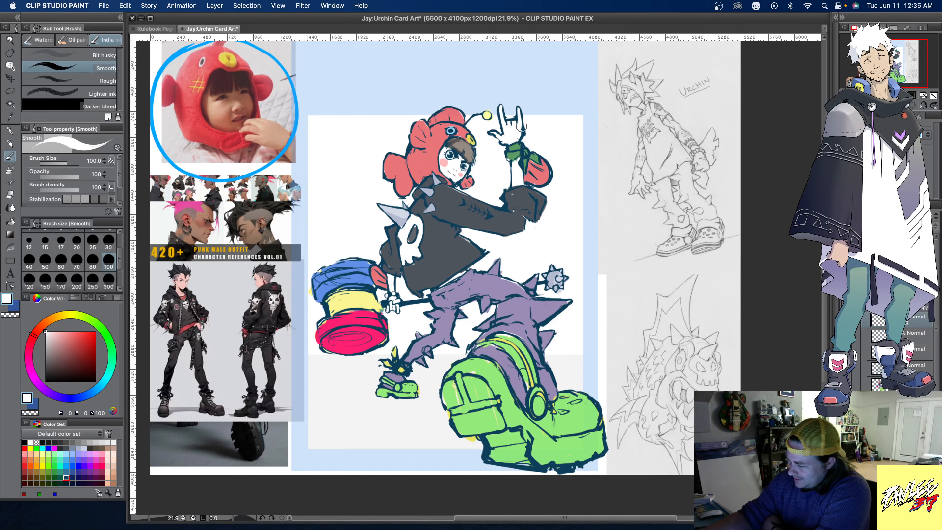
mouse_move(521, 126)
left_mouse_down()
mouse_move(521, 135)
mouse_move(526, 128)
left_mouse_up()
left_click(516, 121, "alt")
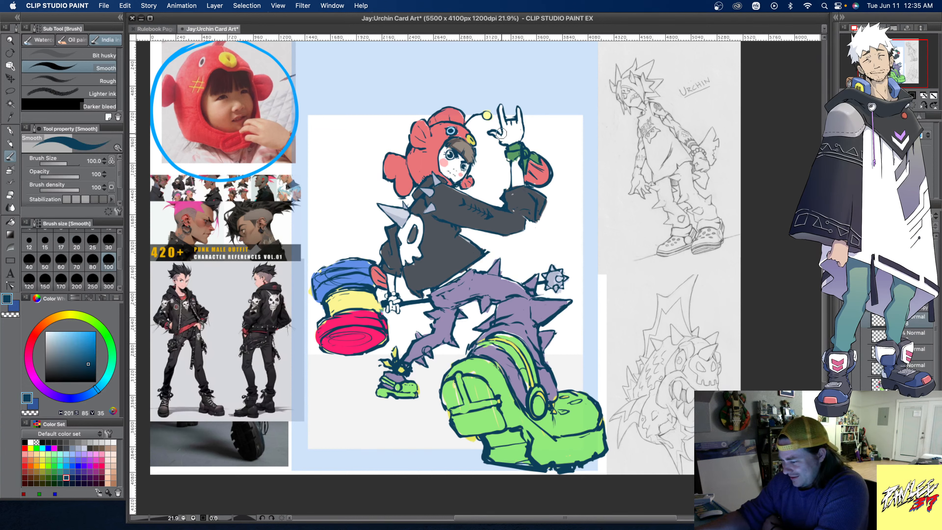
left_click_drag(519, 117, 520, 111)
left_click_drag(521, 115, 517, 105)
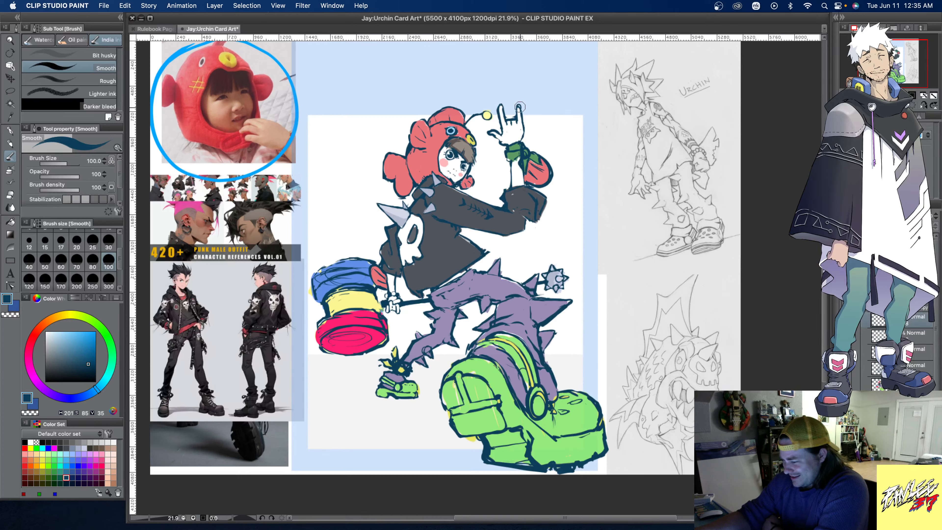
left_click(519, 107, "alt")
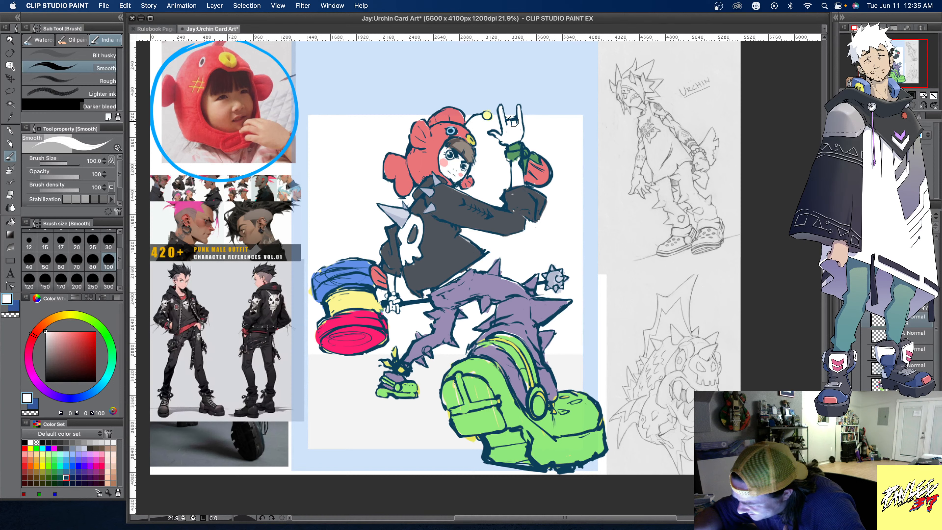
- Clean up the folded knuckles and palm edge of the raised hand with white and dark teal-blue strokes
left_click_drag(510, 120, 514, 121)
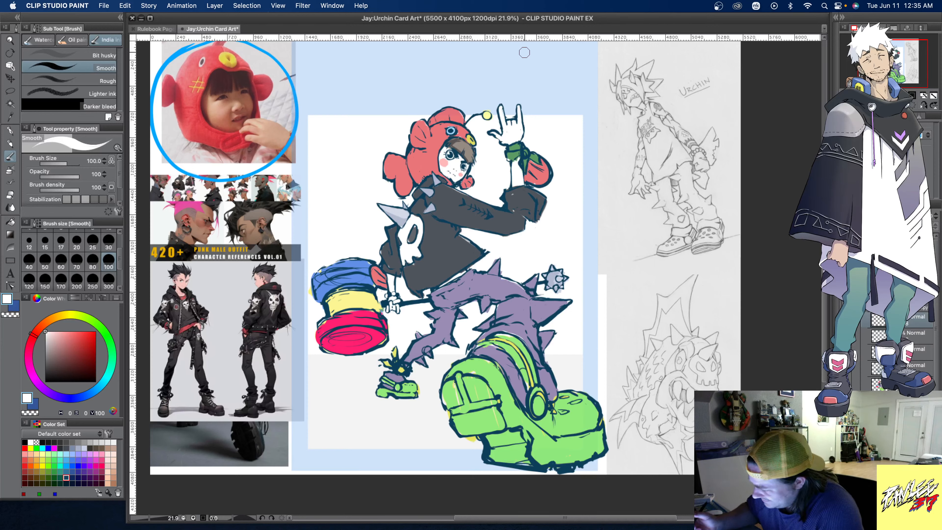
left_click(490, 215, "alt")
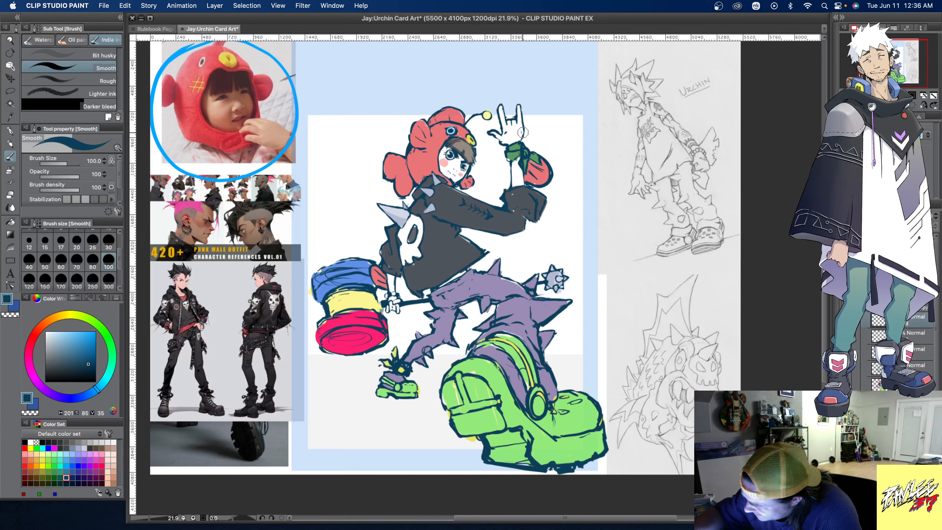
left_click(516, 133, "alt")
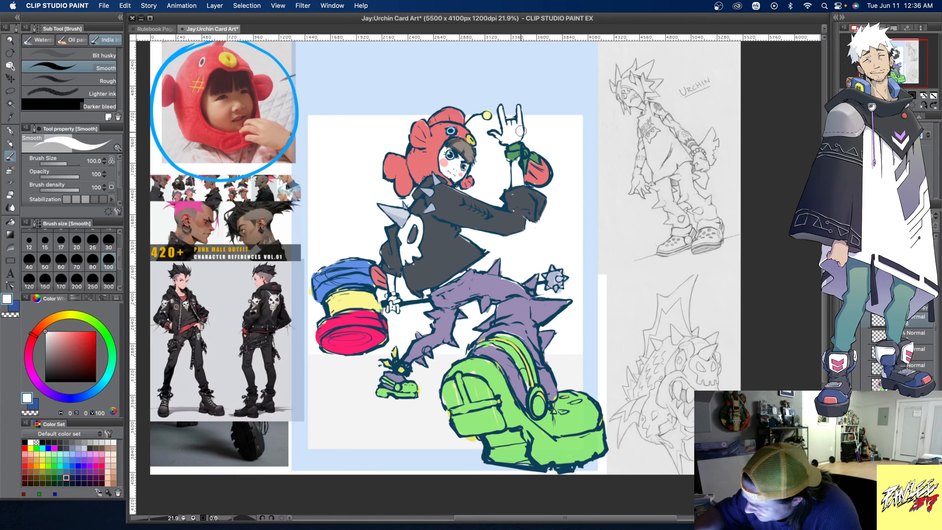
left_click(519, 113, "alt")
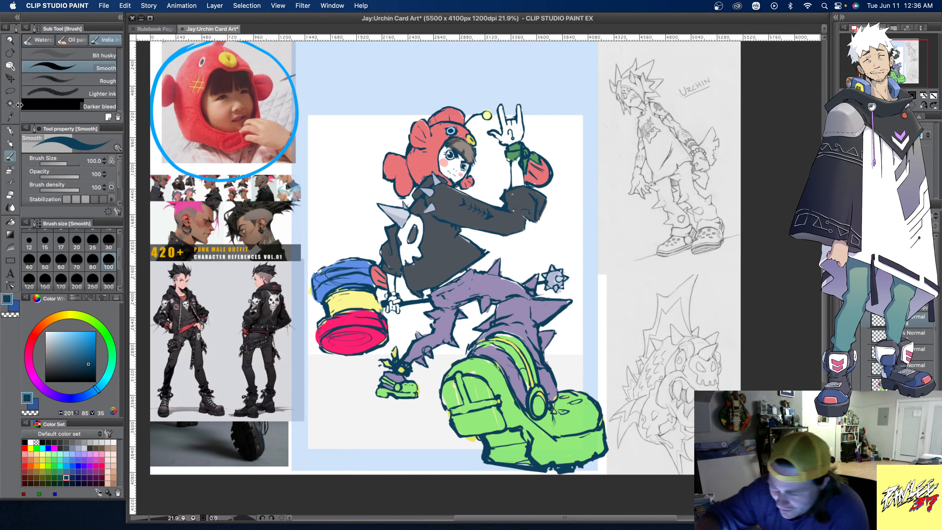
- Lasso the line detail in the raised hand's palm, transform it slightly upward, apply the transform and clear the selection
key("m")
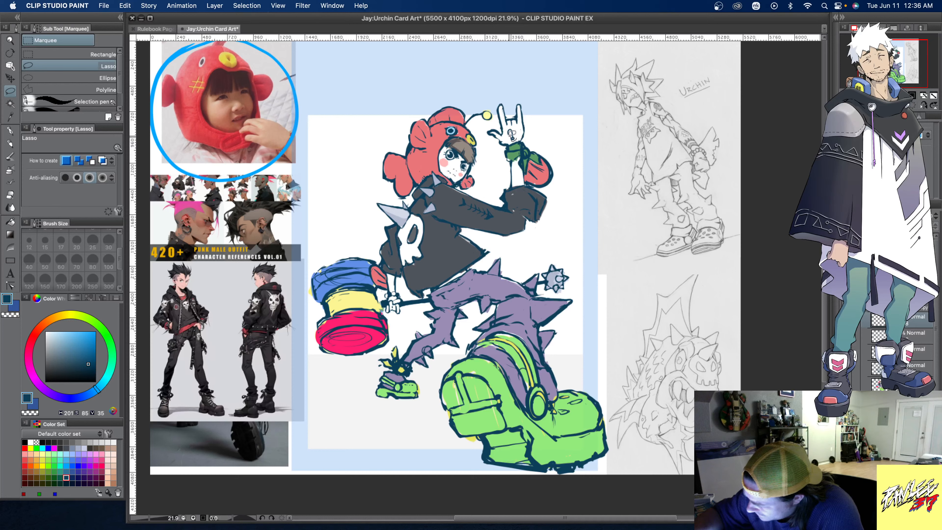
left_click_drag(514, 124, 517, 137)
key("ctrl+t")
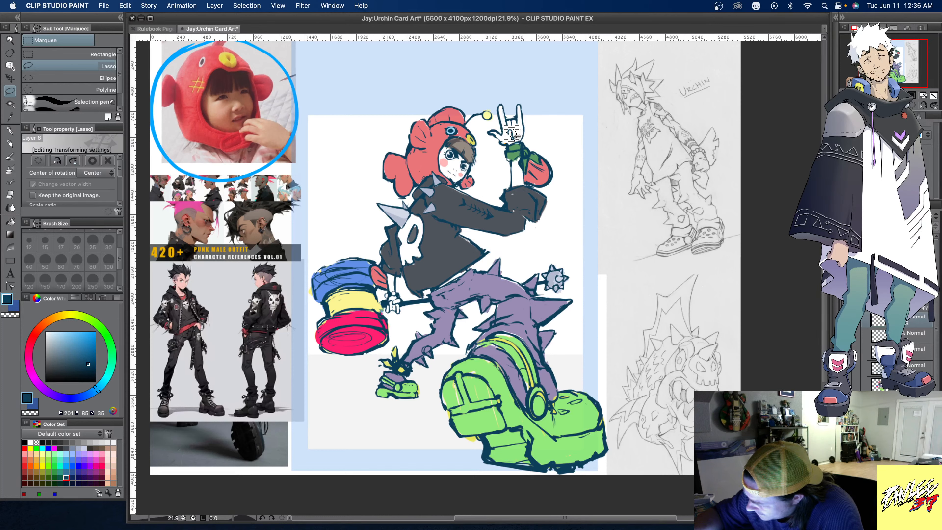
left_click_drag(511, 133, 511, 122)
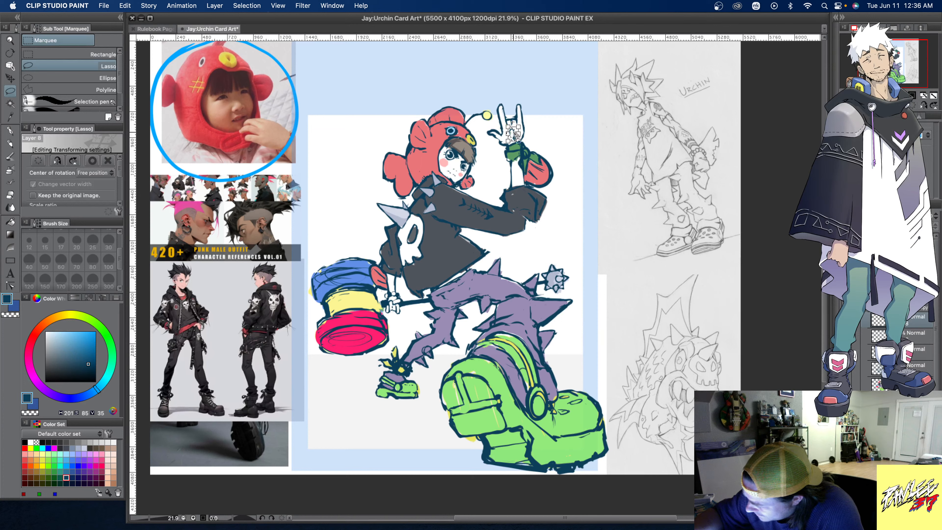
key("ctrl+d")
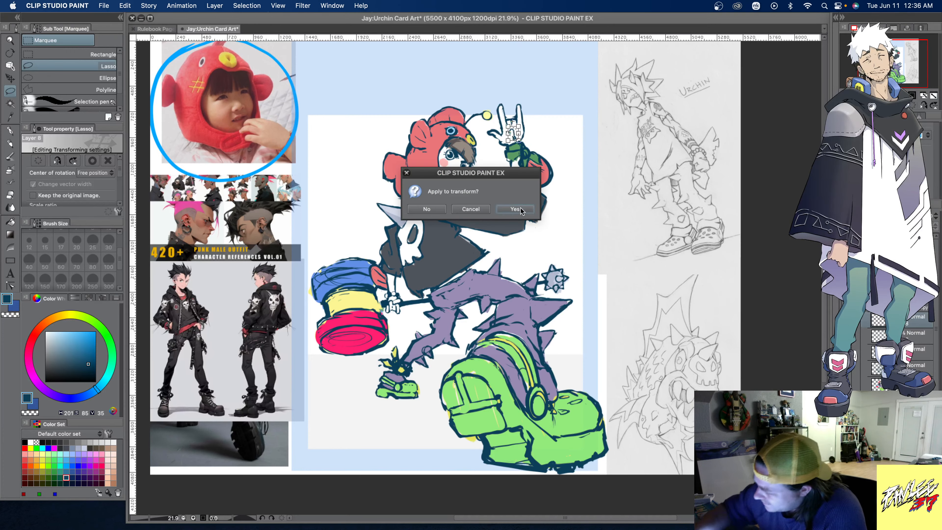
left_click(518, 210)
left_click(449, 154)
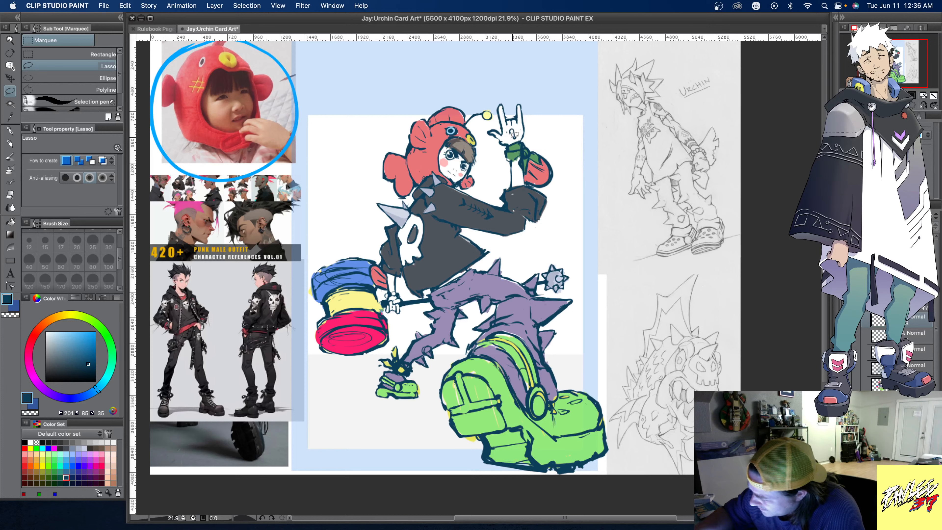
left_click(509, 136, "alt")
- Rework the raised wrist's green bow and red shape with the Smooth brush, using sampled green and red and a dark teal-blue outline
key("b")
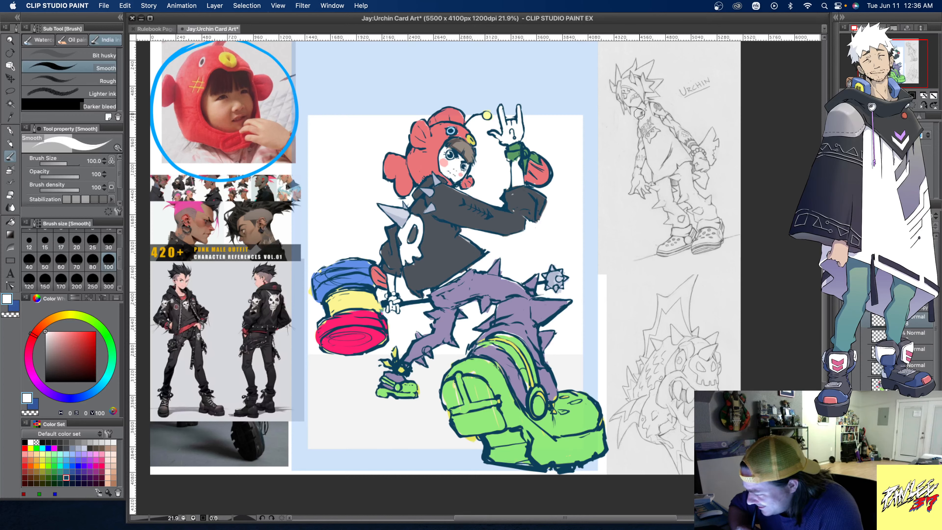
left_click(517, 155, "alt")
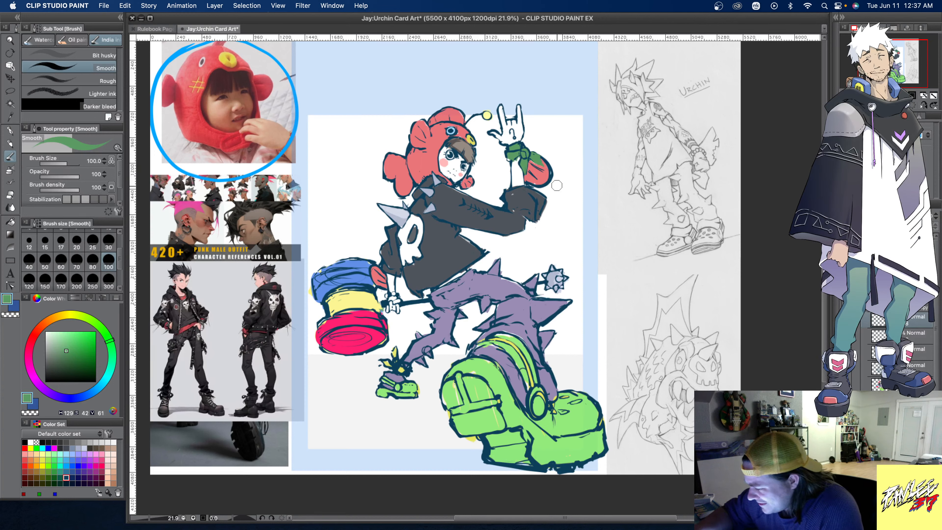
left_click(523, 174, "alt")
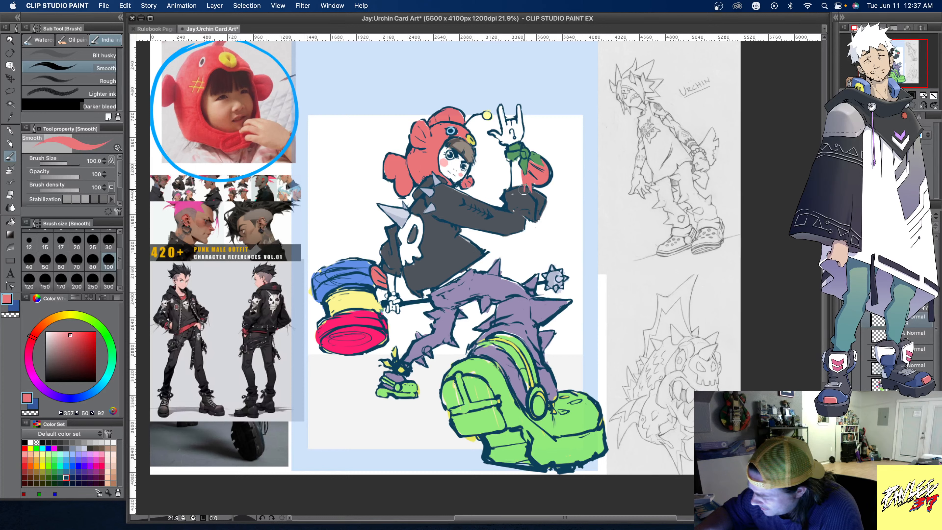
left_click(531, 193, "alt")
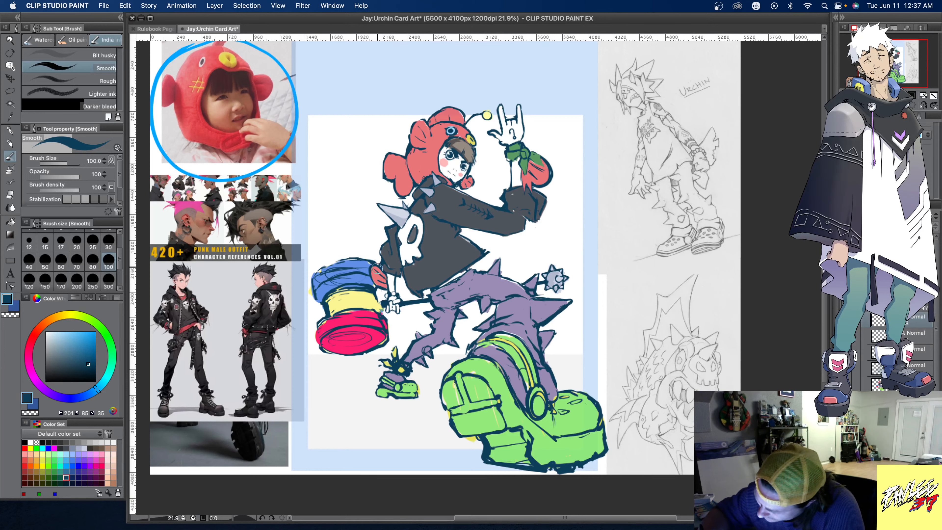
- Reshape the red form beside the lowered wrist in red and dark teal-blue, and refine the forearm and jacket hem with white
left_click(385, 274, "alt")
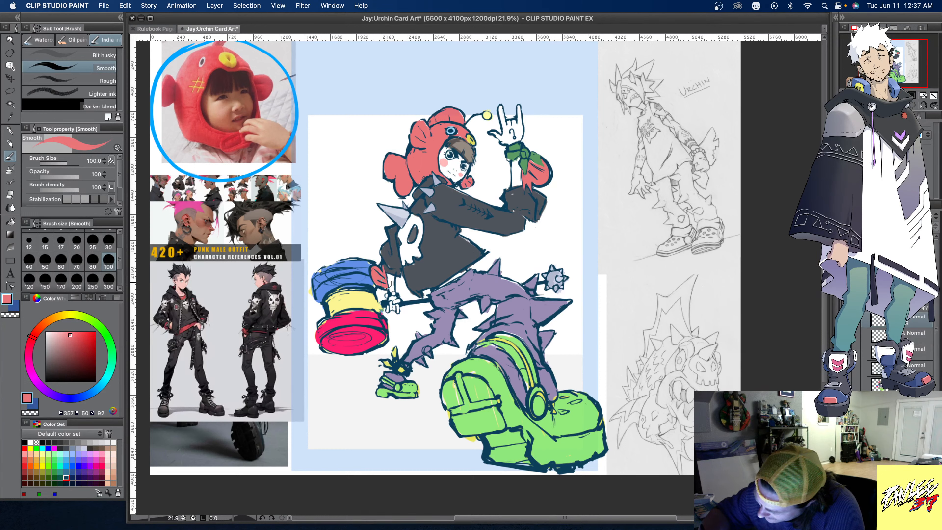
left_click(378, 261, "alt")
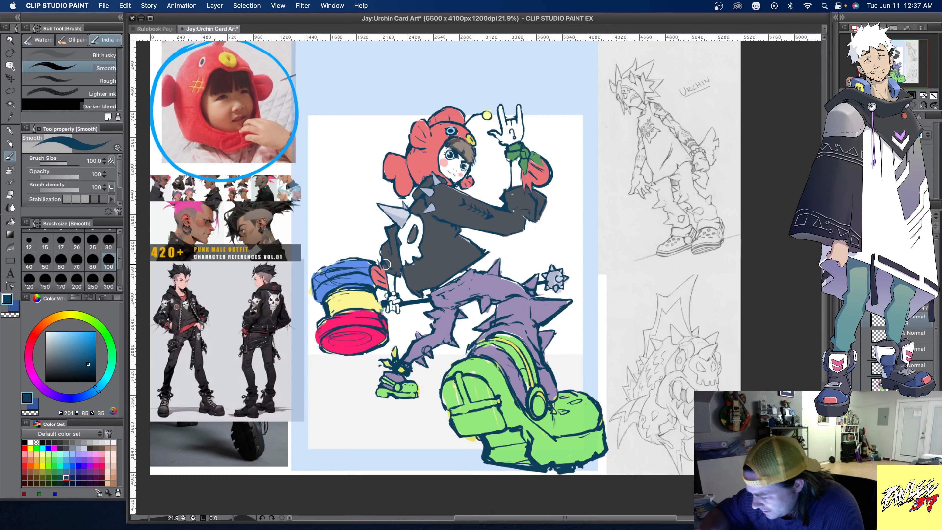
left_click(376, 250, "alt")
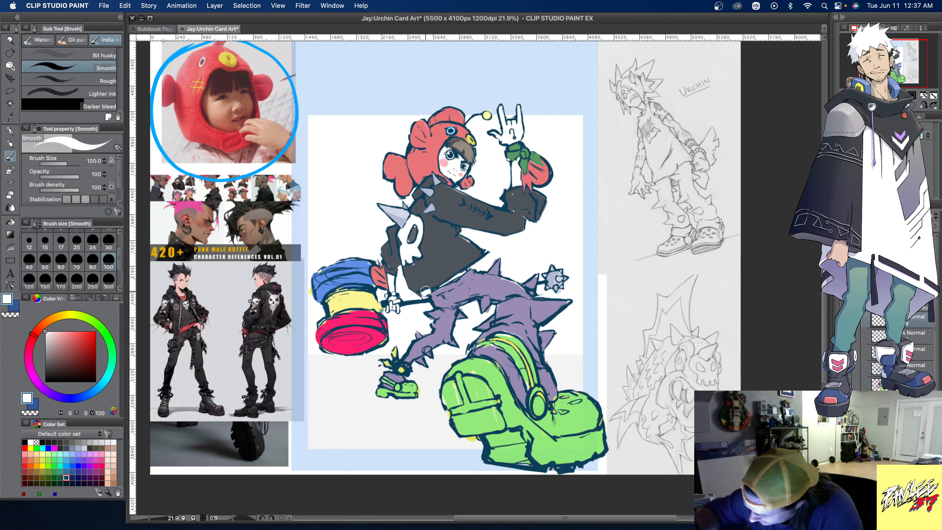
left_click(444, 218, "alt")
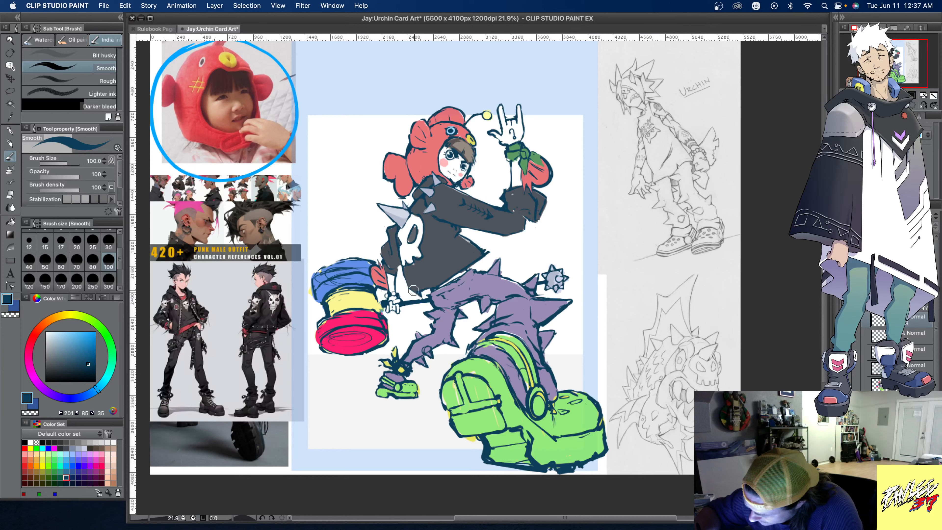
left_click(427, 291, "alt")
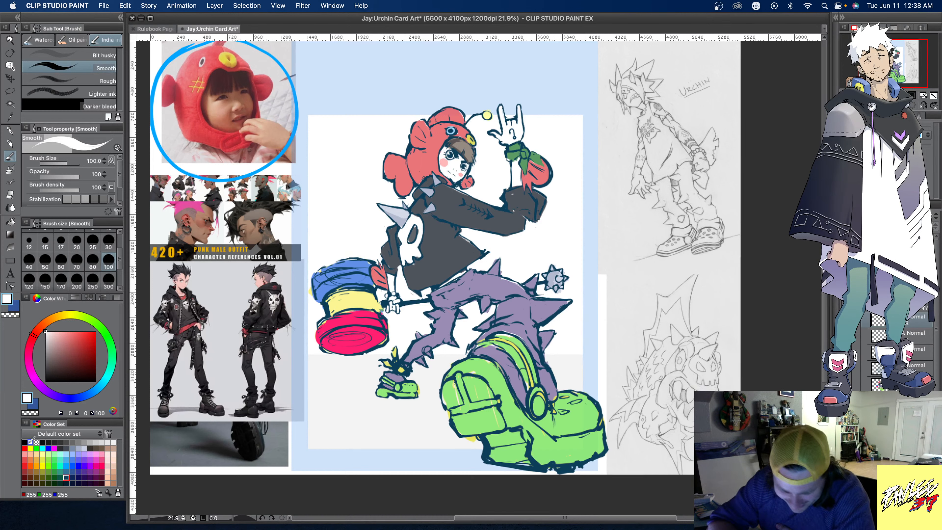
- Redraw the thumb of the raised hand in dark teal-blue and tidy its edges with white and pale blue-grey
left_click(518, 113, "alt")
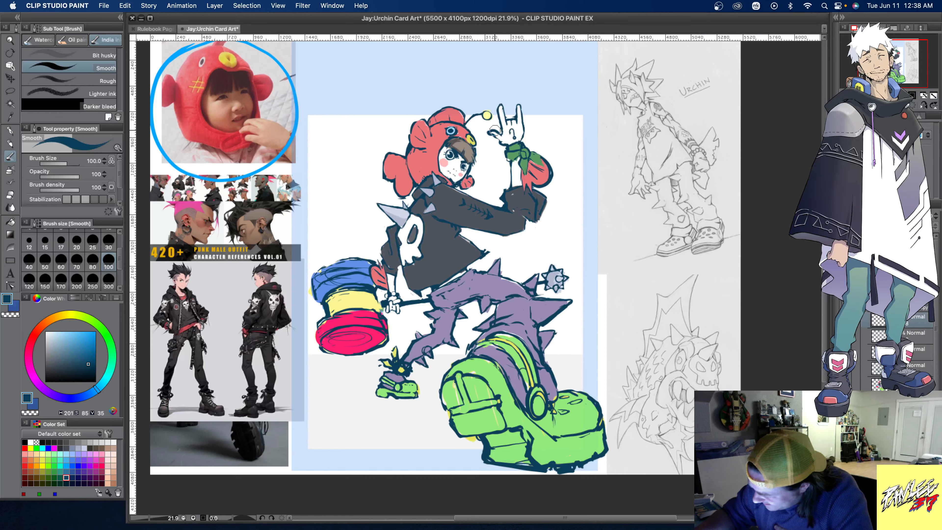
left_click_drag(492, 131, 494, 128)
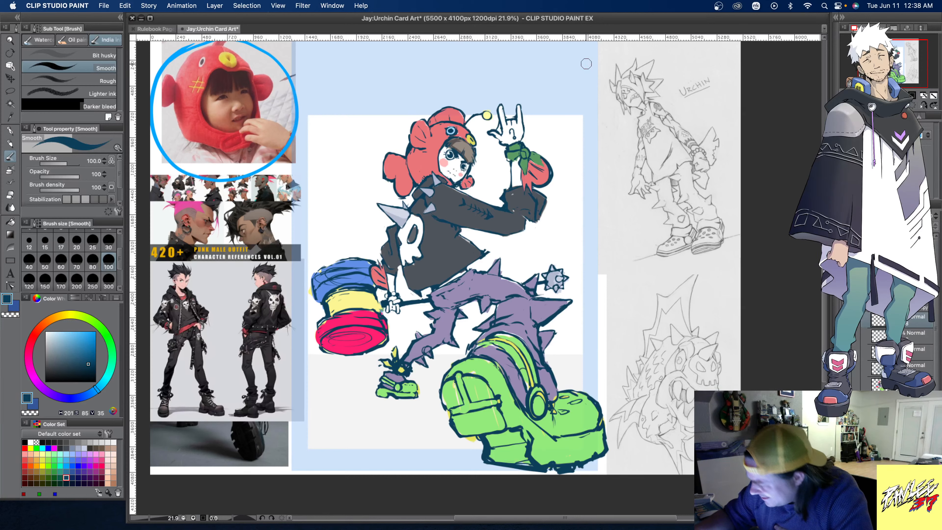
left_click(496, 133, "alt")
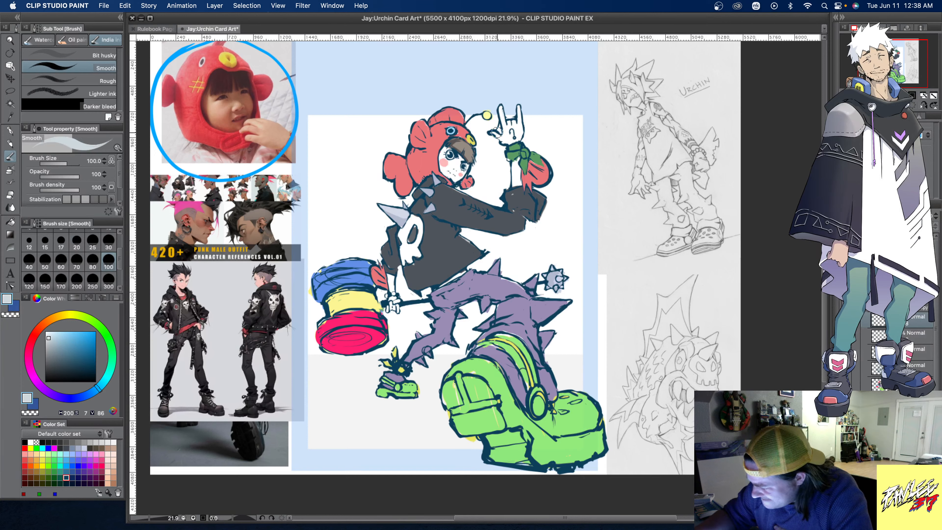
left_click(494, 130, "alt")
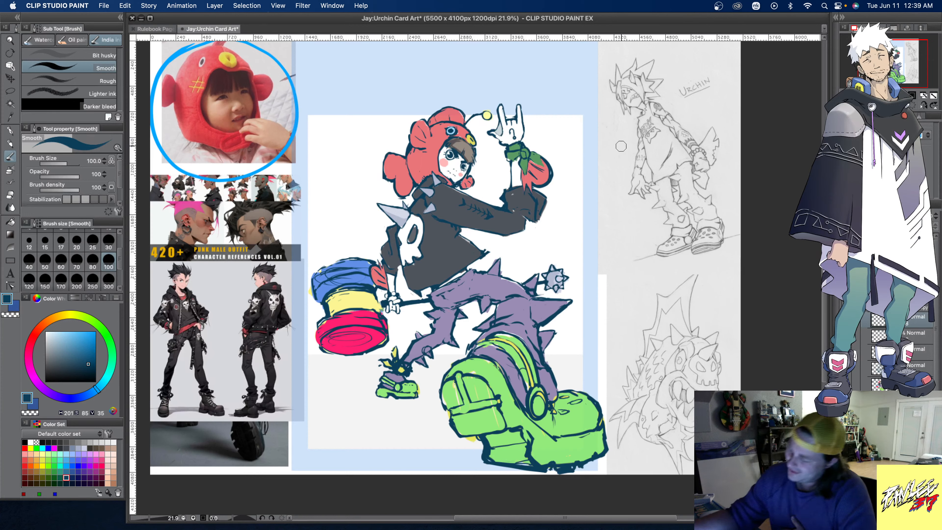
- Refine the palm and thumb edges of the raised hand with alternating white and dark teal-blue brush strokes
left_click(497, 132, "alt")
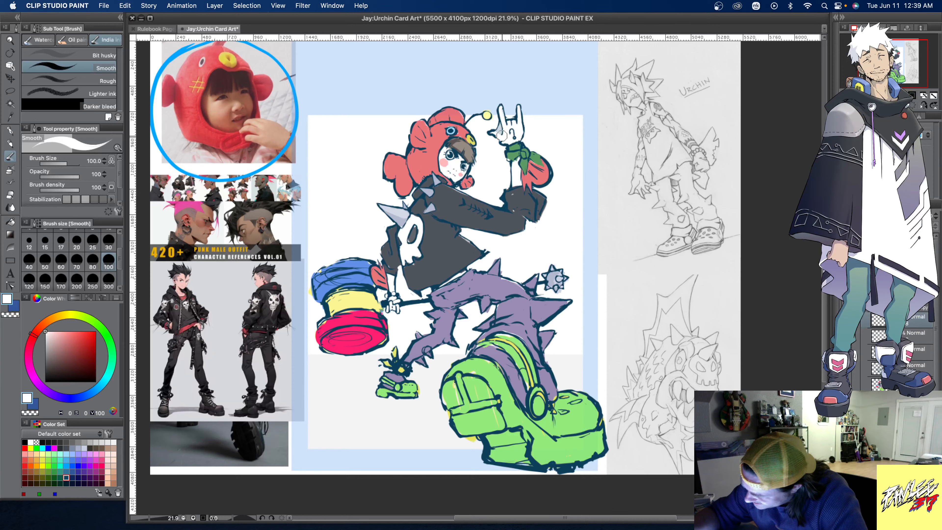
left_click(513, 133, "alt")
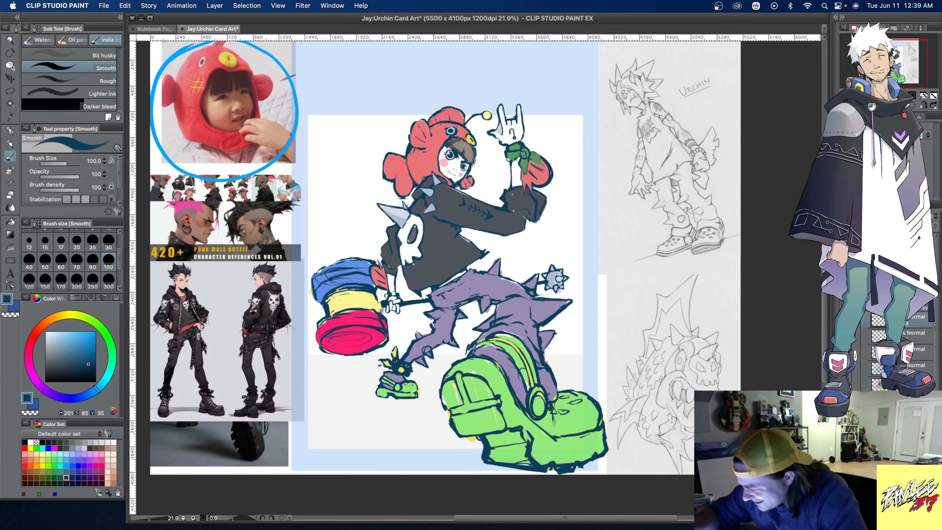
left_click(495, 141, "alt")
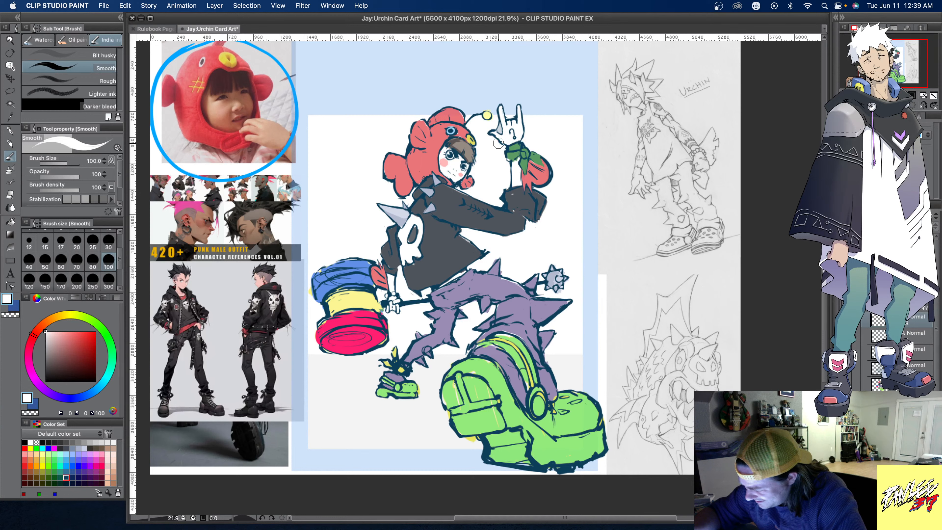
left_click(506, 141, "alt")
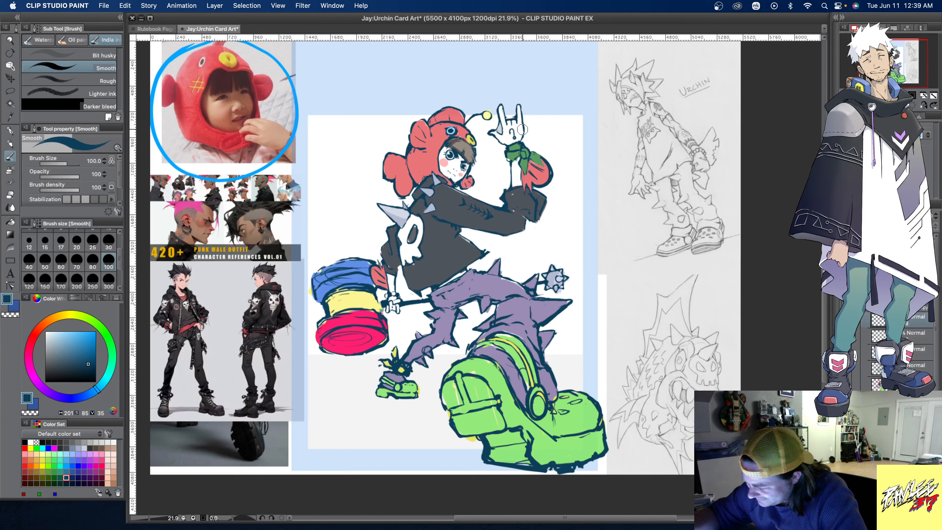
- Reshape the skull emblem on the jacket with white, cutting its eye sockets and edges in the jacket's dark grey
left_click(408, 263, "alt")
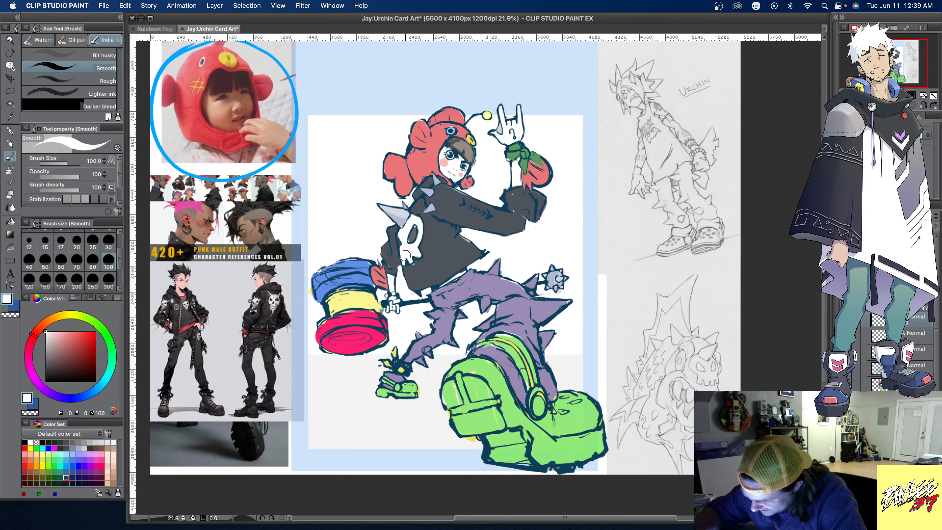
left_click_drag(408, 262, 411, 263)
left_click(419, 249, "alt")
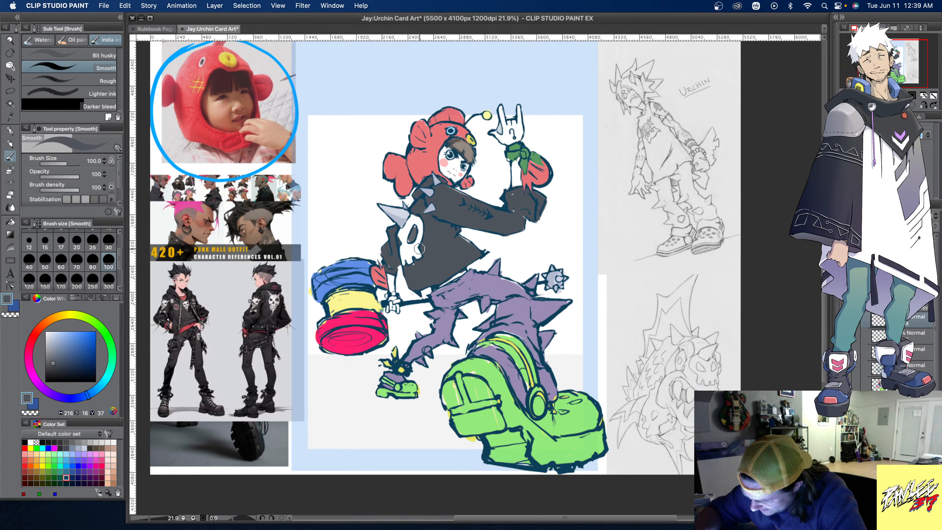
left_click_drag(416, 265, 413, 266)
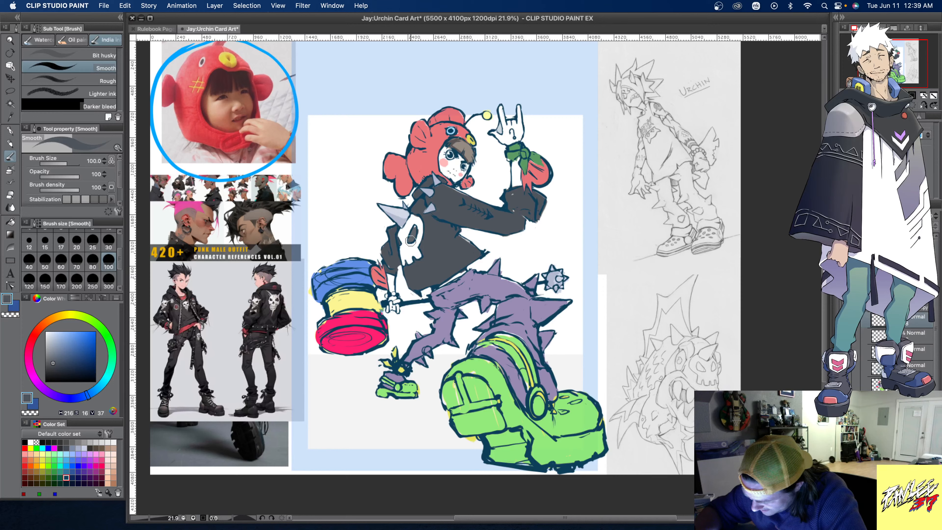
left_click(412, 233, "alt")
left_click(414, 217, "alt")
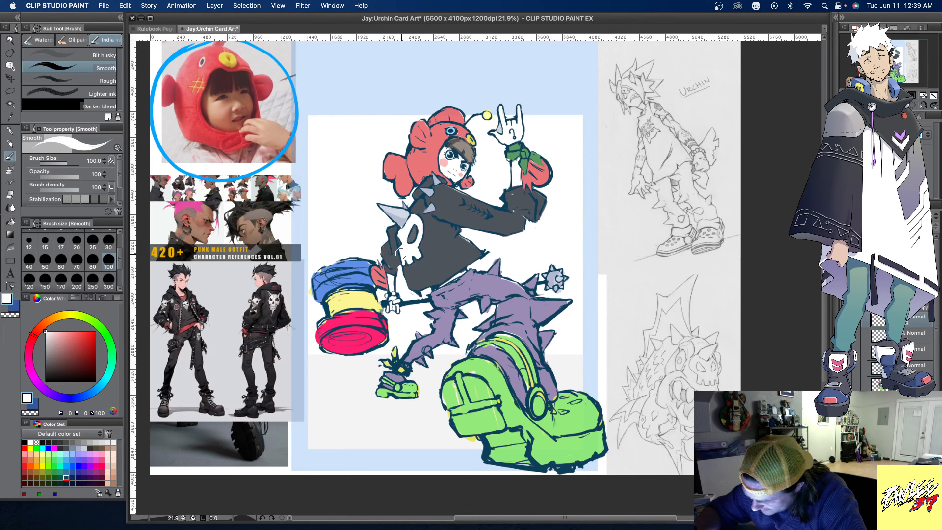
left_click_drag(409, 245, 414, 223)
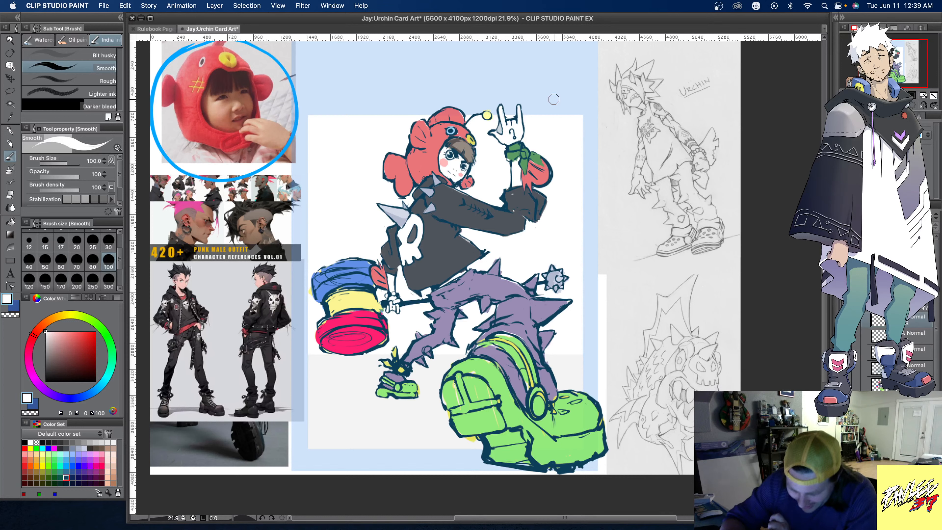
- Fill the jacket's skull emblem with a warm off-white, using the Fill tool set to refer to other layers
left_click(54, 316)
left_click_drag(55, 316, 50, 321)
left_click(51, 335)
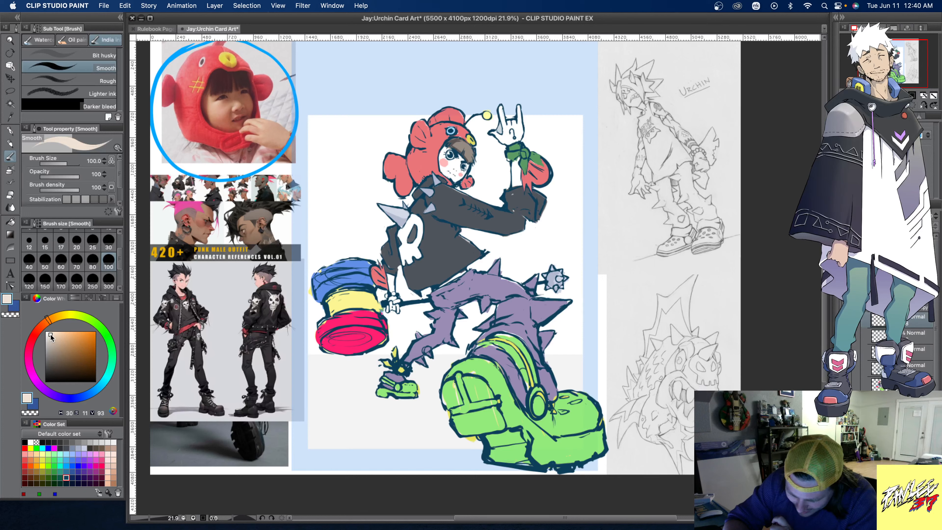
left_click(11, 222)
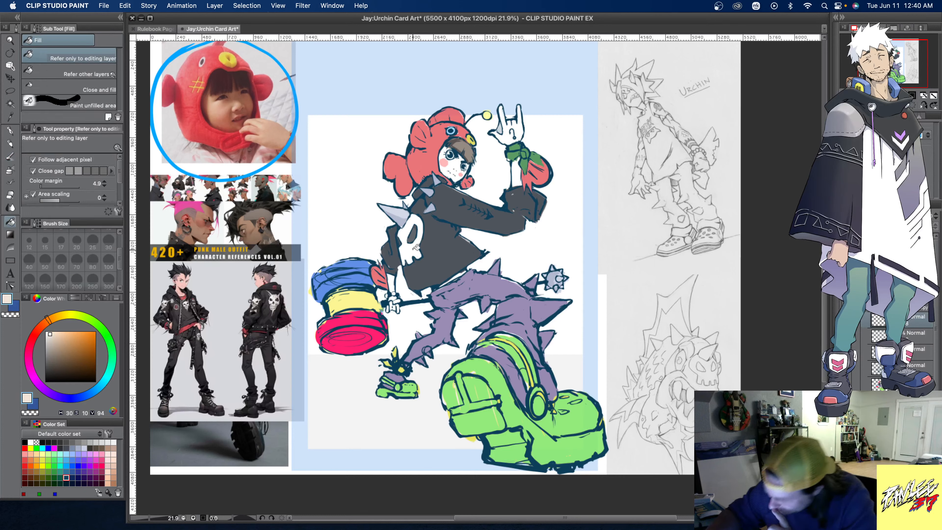
left_click(82, 73)
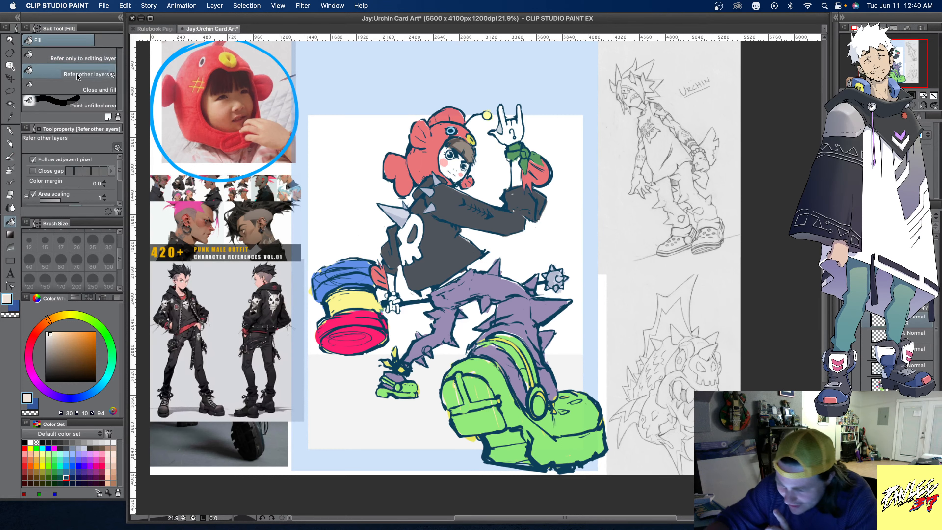
left_click(417, 246)
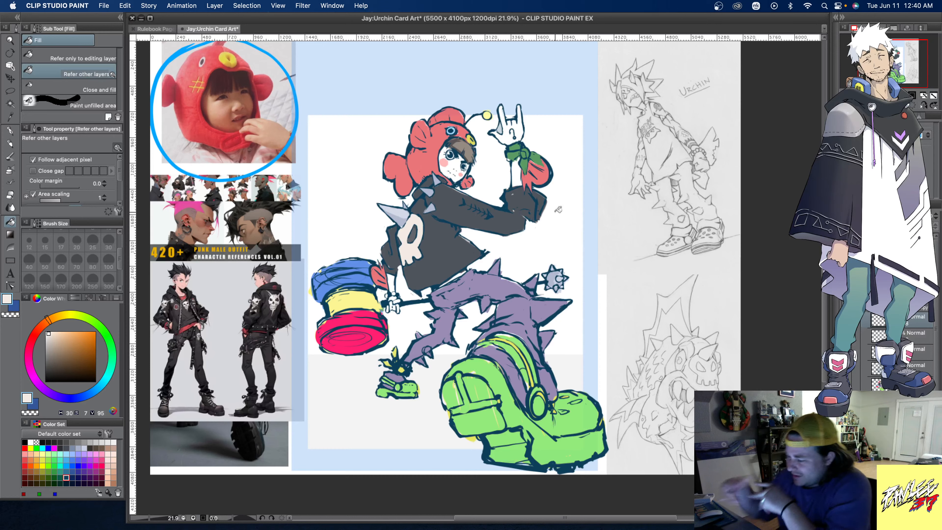
- Add dark teal-blue palm lines to the raised hand, then lasso and transform them slightly into place and clear the selection
key("b")
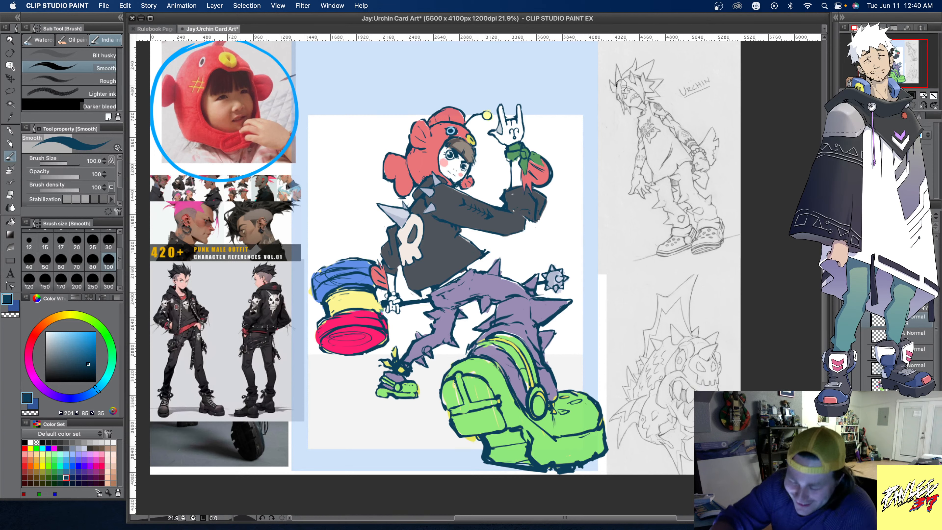
left_click(11, 90)
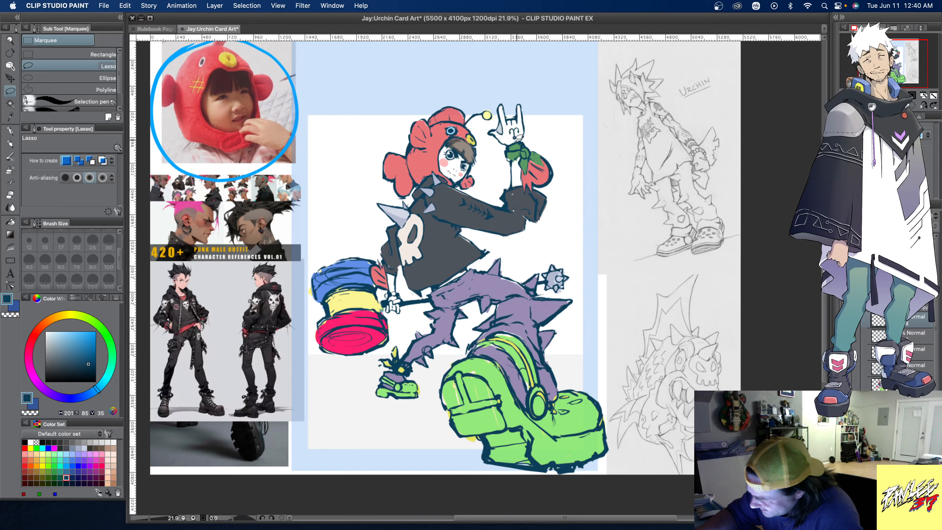
mouse_move(516, 141)
left_mouse_down()
mouse_move(511, 127)
mouse_move(516, 140)
left_mouse_up()
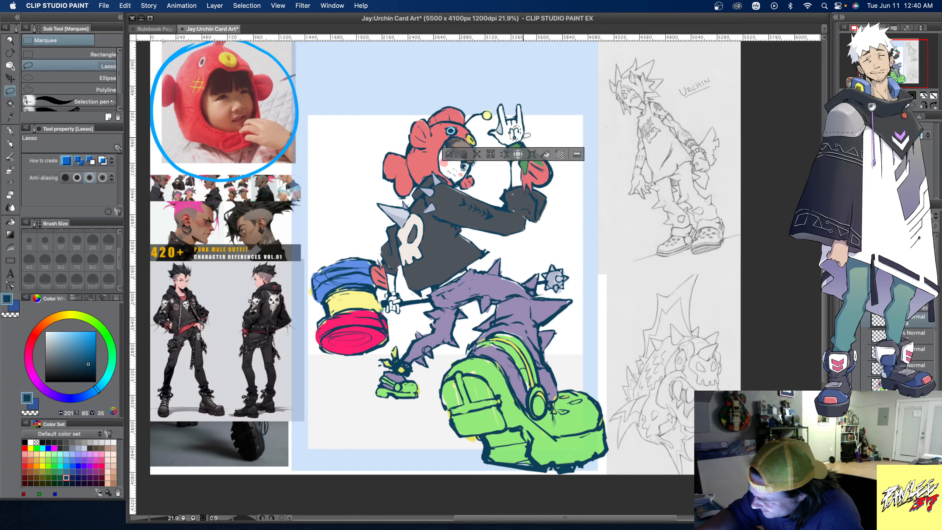
left_click(533, 154)
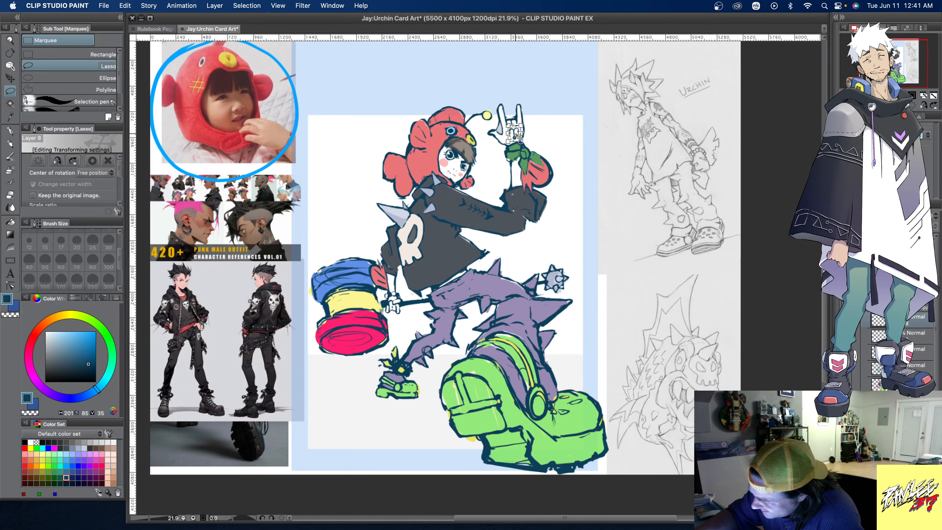
left_click_drag(518, 136, 518, 137)
key("super+d")
left_click(515, 209)
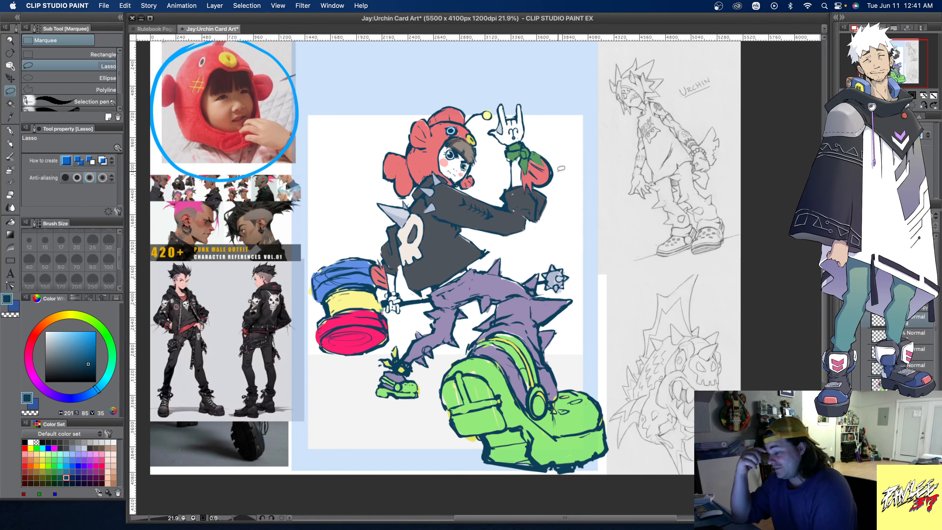
- Paint a fishbone design along the jacket sleeve in the skull's off-white with the Smooth brush at size 100
key("b")
left_click(399, 235, "alt")
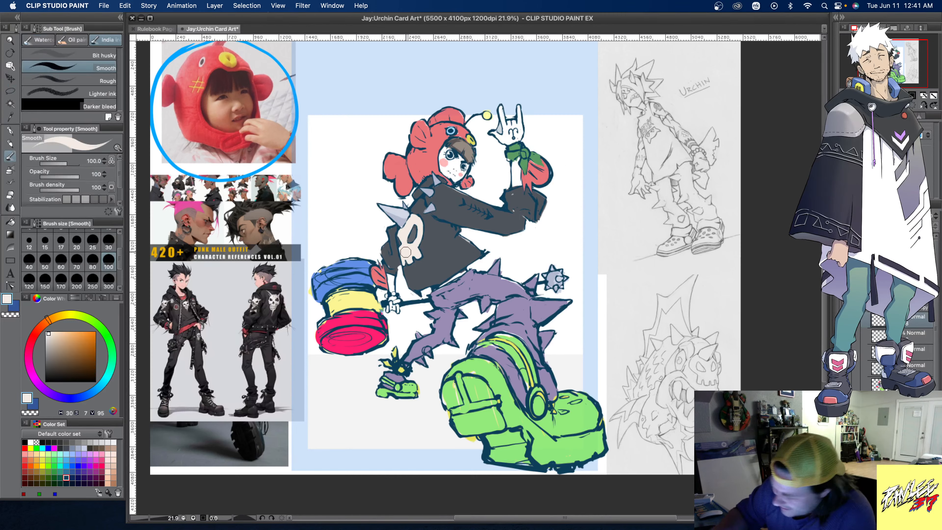
left_click(93, 262)
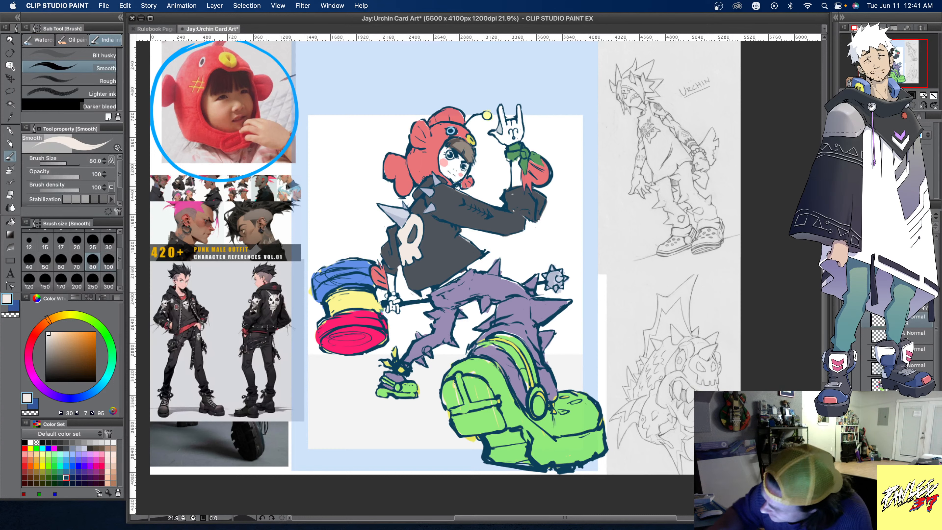
left_click(109, 263)
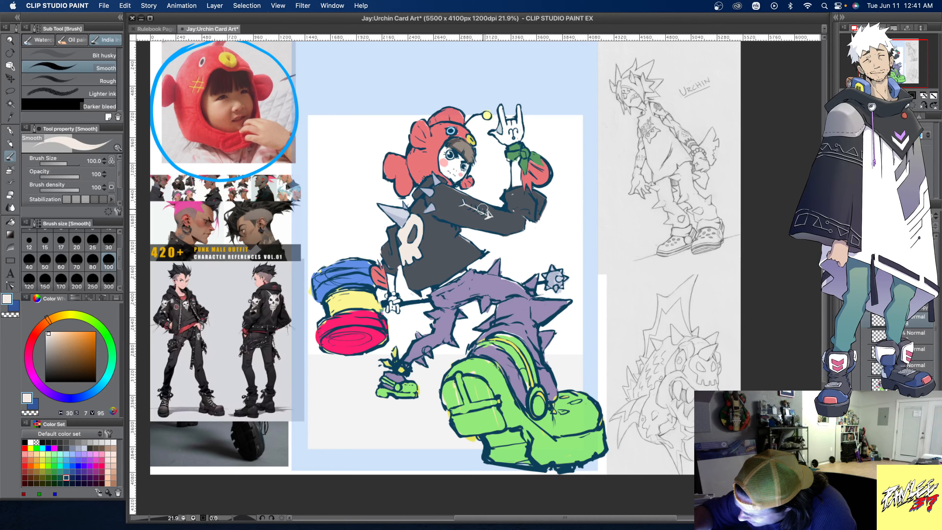
left_click_drag(483, 213, 479, 216)
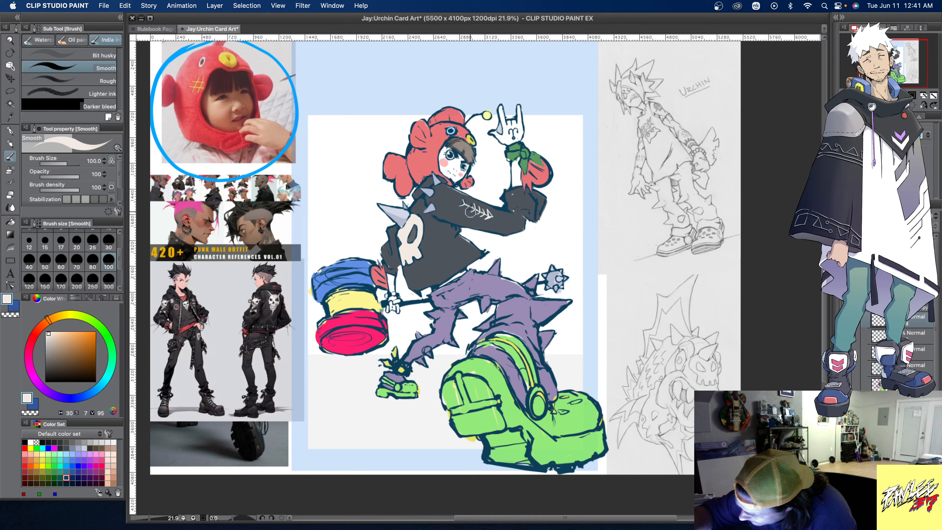
left_click_drag(466, 210, 462, 205)
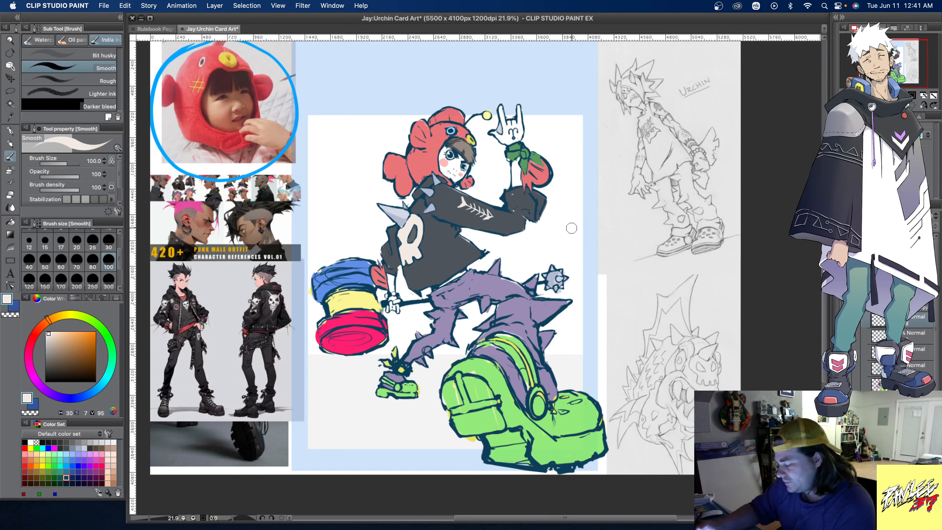
left_click(470, 197, "alt")
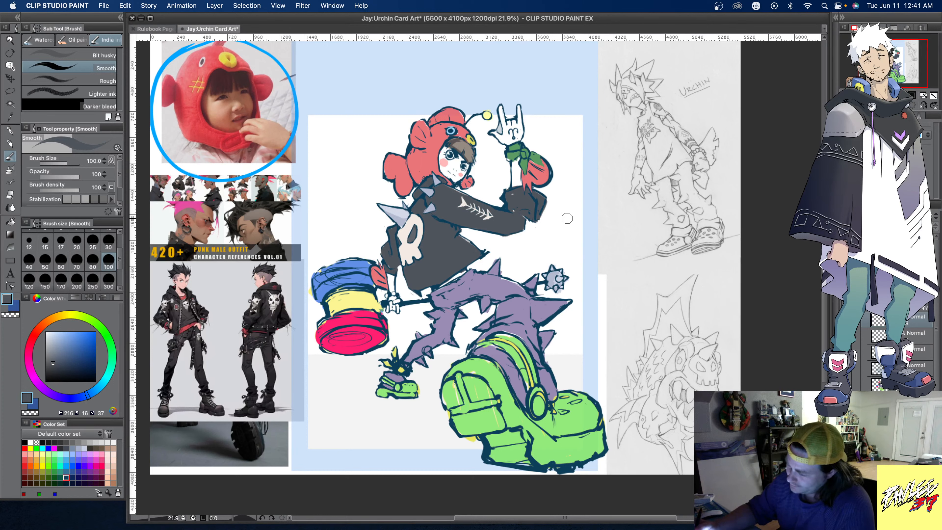
- Paint a round patch on the jacket's upper sleeve in the hammer's blue and tidy its edge with the jacket's dark grey
left_click(425, 163, "alt")
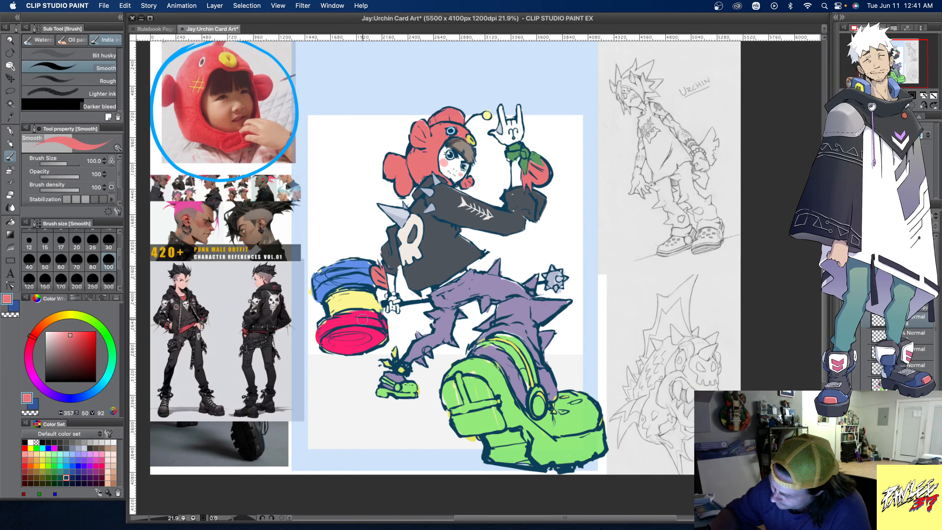
left_click(359, 260, "alt")
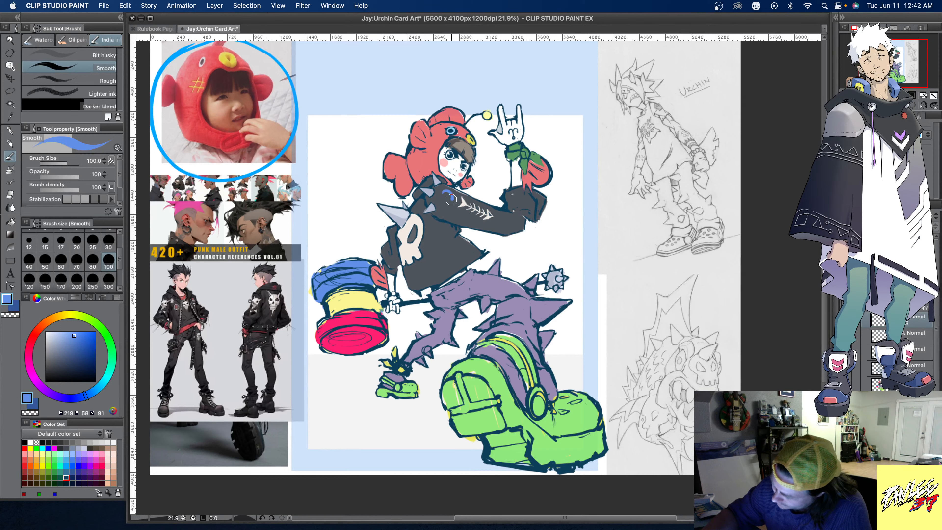
mouse_move(451, 200)
left_mouse_down()
mouse_move(442, 205)
mouse_move(438, 191)
mouse_move(447, 200)
left_mouse_up()
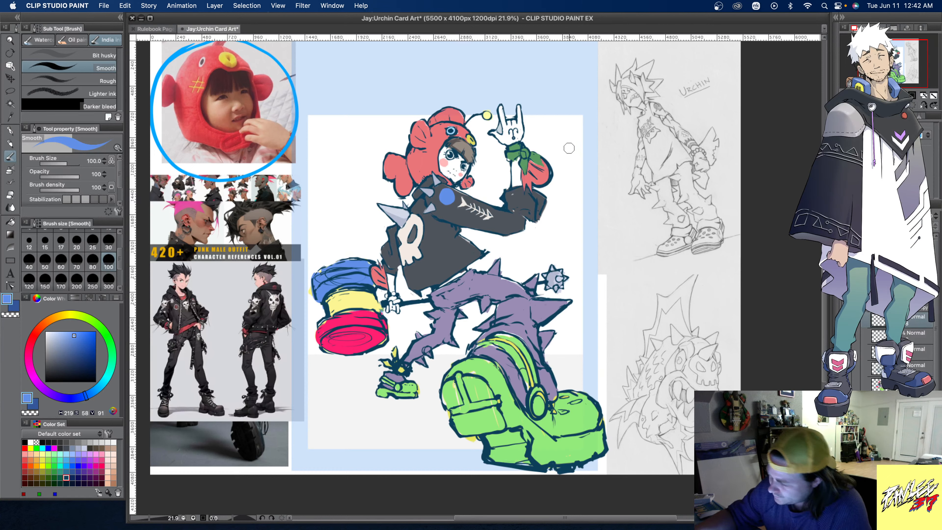
left_click(441, 188, "alt")
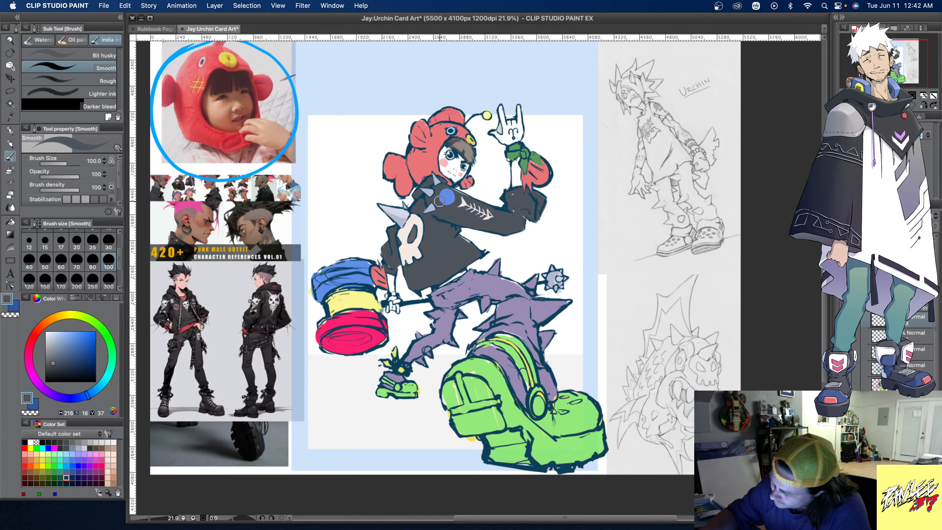
- Colour the round sleeve patch's lower half in the hammer's hot pink and separate it from the blue with a wavy white band
left_click(365, 318, "alt")
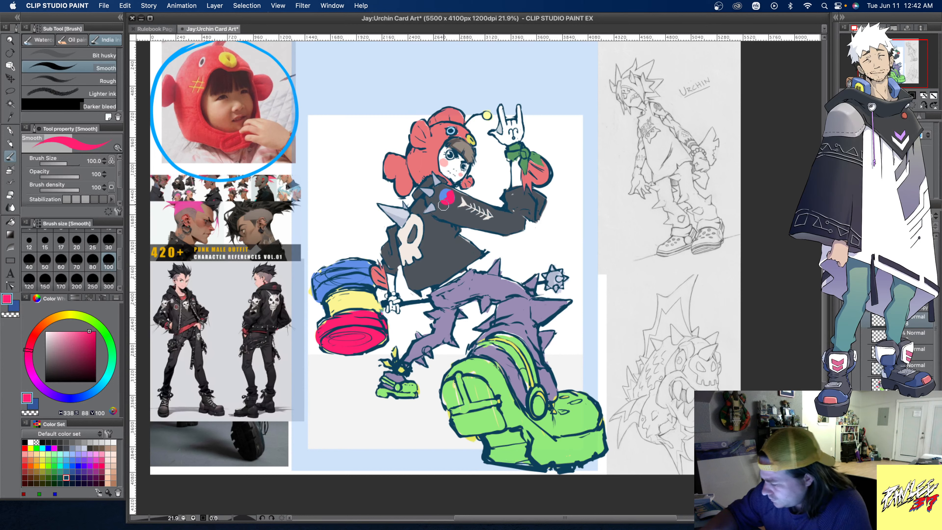
left_click(441, 199, "alt")
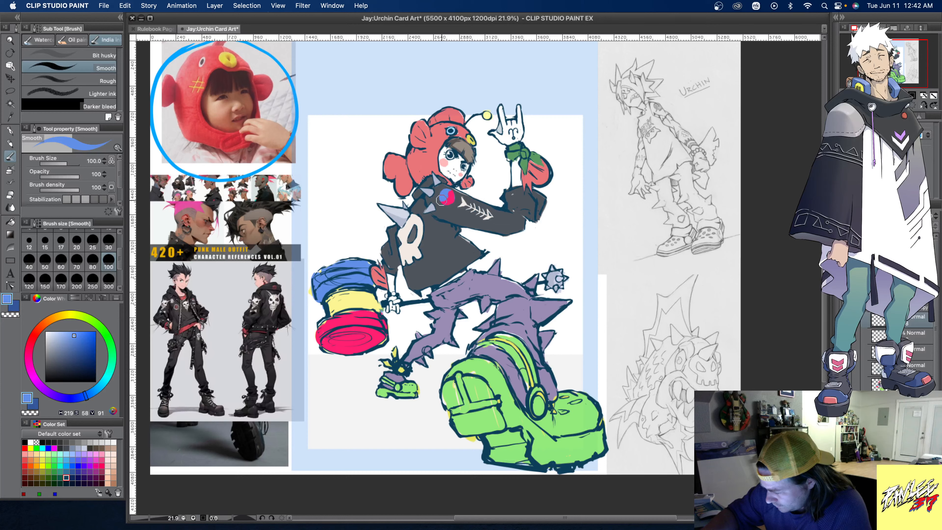
left_click(477, 192, "alt")
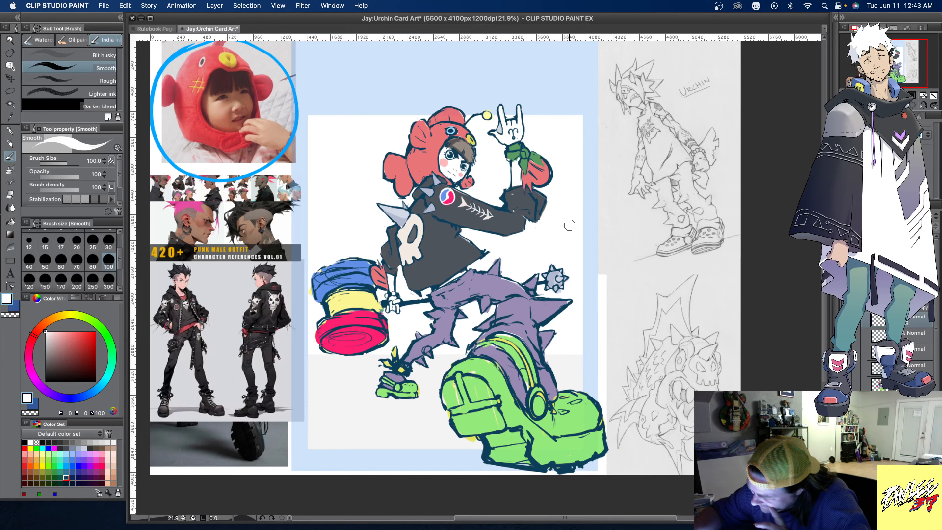
left_click(466, 208, "alt")
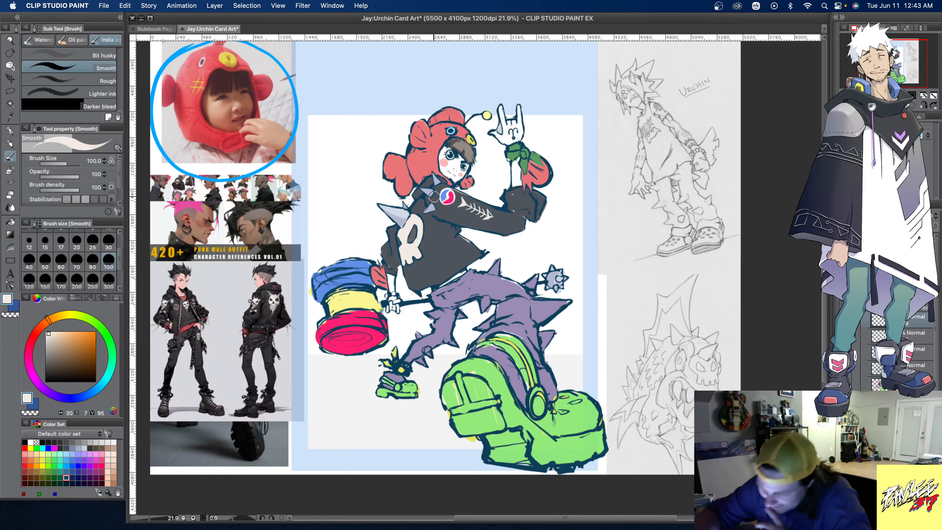
key("g")
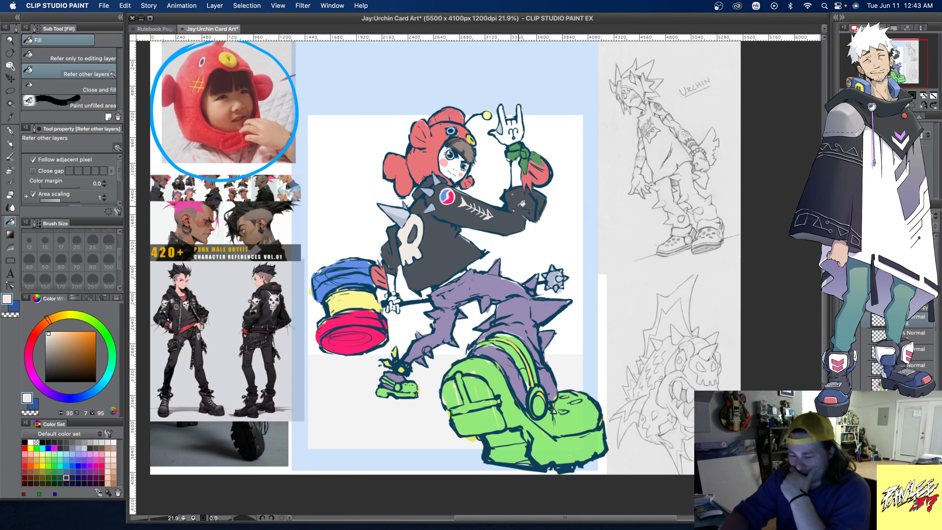
- Lasso the round sleeve patch, transform it slightly to fit the upper sleeve, apply the transform and clear the selection
key("m")
mouse_move(444, 203)
left_mouse_down()
mouse_move(447, 184)
mouse_move(458, 184)
mouse_move(462, 199)
mouse_move(445, 205)
mouse_move(453, 201)
left_mouse_up()
key("ctrl+t")
key("m")
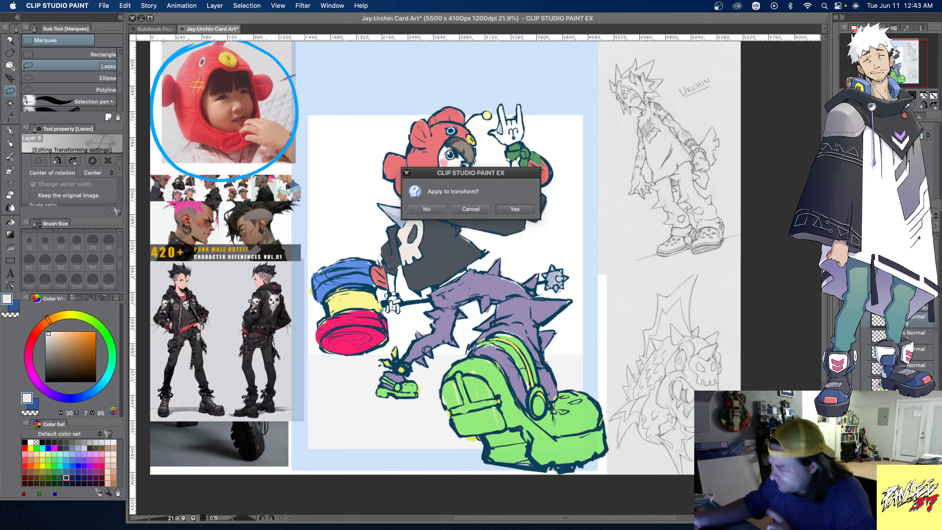
left_click(515, 208)
left_click(388, 219)
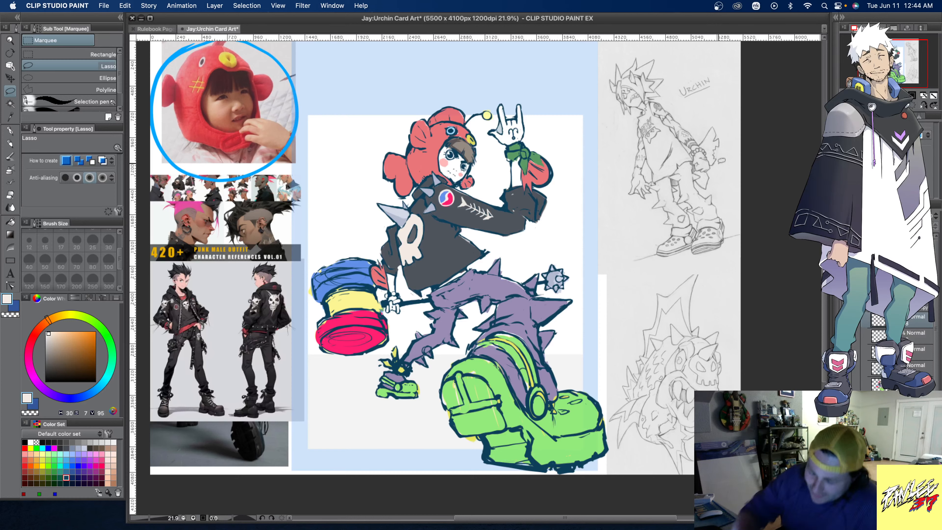
- Letter "Pressi" in black above the character's hat with the Smooth brush at size 100, redrawing the letters after "Pre"
left_click(9, 156)
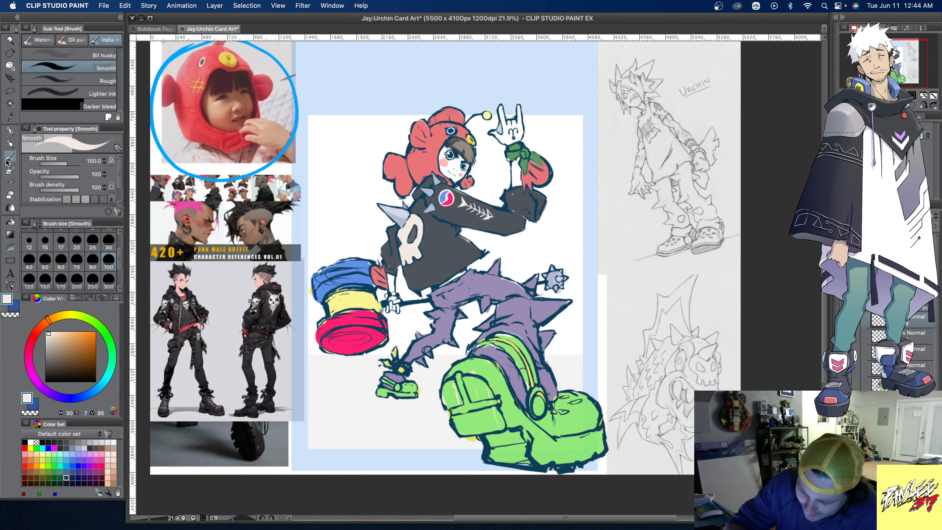
left_click(25, 442)
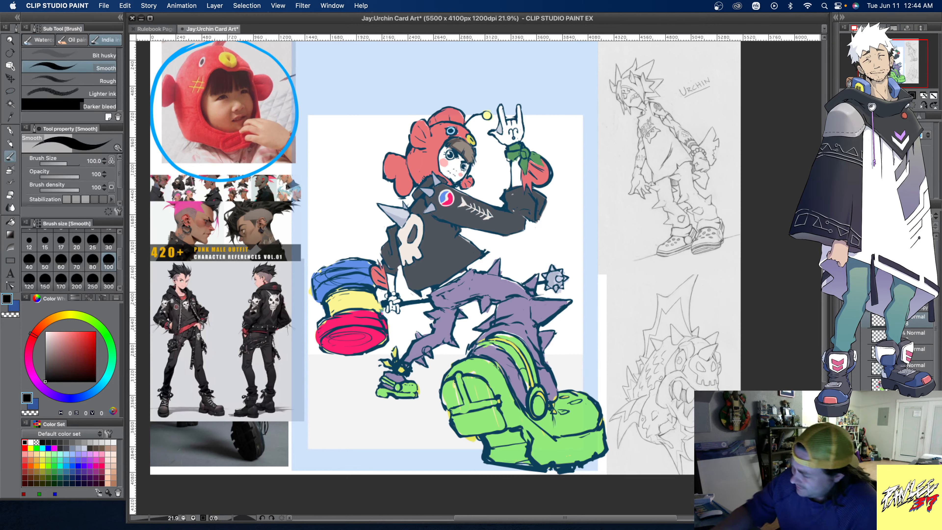
left_click_drag(328, 106, 335, 156)
mouse_move(319, 112)
left_mouse_down()
mouse_move(333, 129)
mouse_move(340, 96)
mouse_move(347, 141)
mouse_move(348, 128)
mouse_move(357, 141)
mouse_move(357, 124)
mouse_move(363, 134)
mouse_move(369, 108)
mouse_move(373, 133)
left_mouse_up()
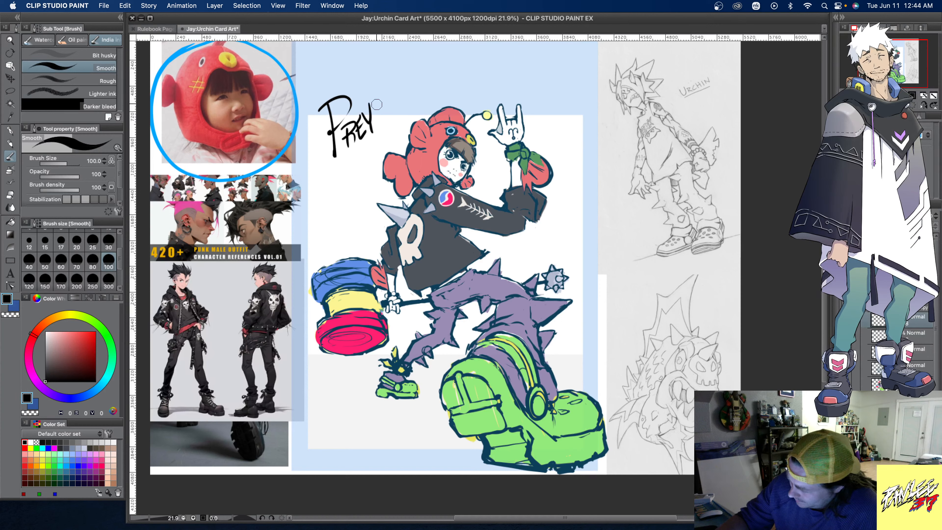
key("super+z")
key("super+z")
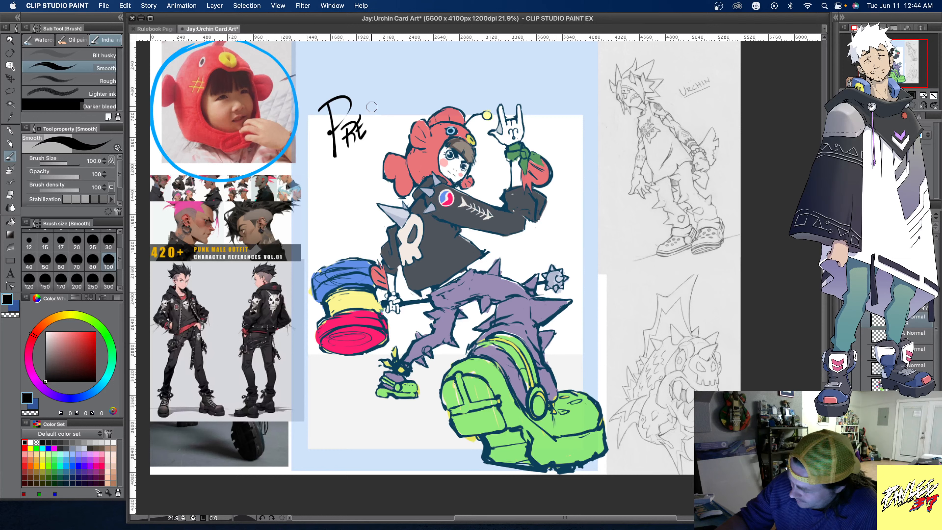
left_click_drag(375, 105, 379, 123)
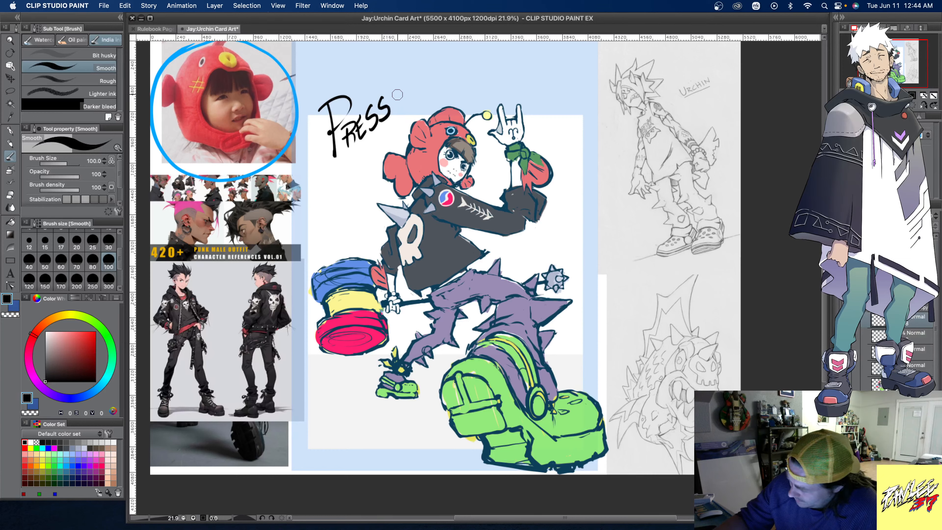
left_click_drag(398, 91, 396, 110)
left_click(391, 79)
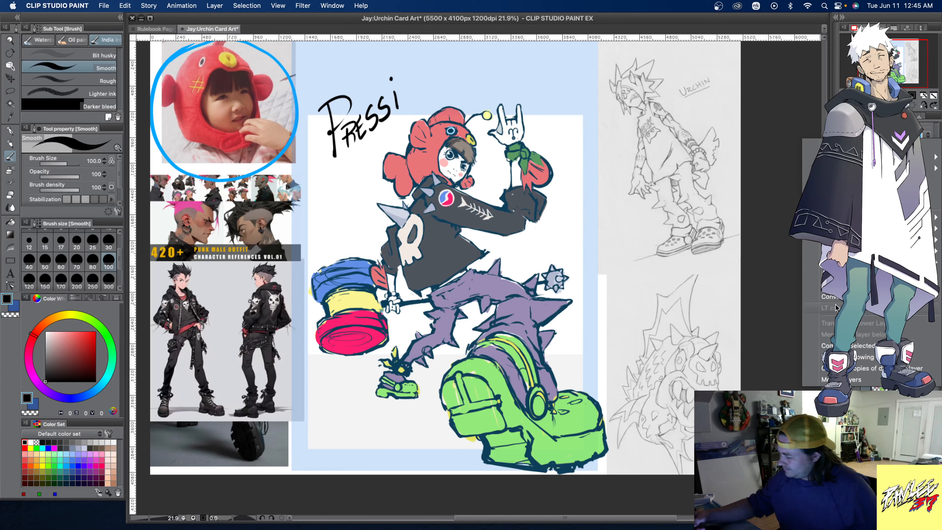
- Combine the selected artwork layers and convert the resulting Layer 5 2 from a raster layer into a transformable image layer
left_click(930, 348)
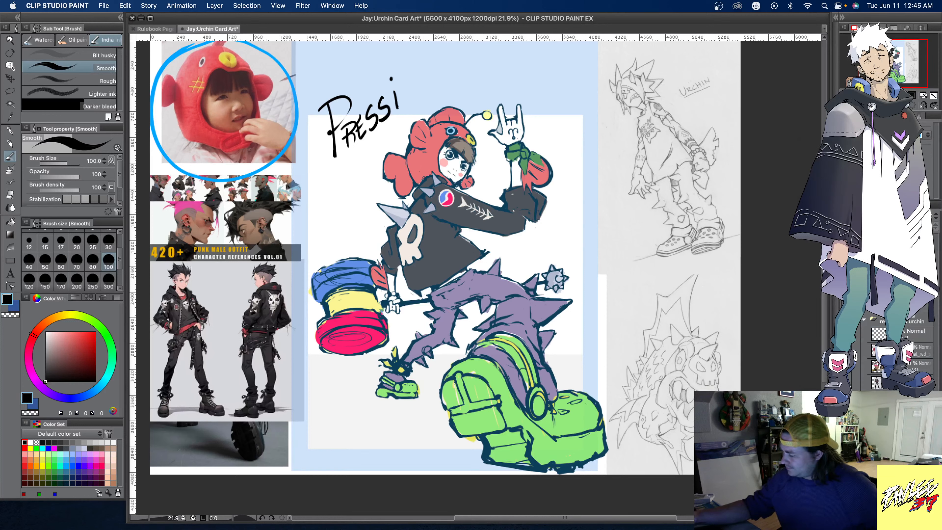
right_click(904, 286)
left_click(901, 195)
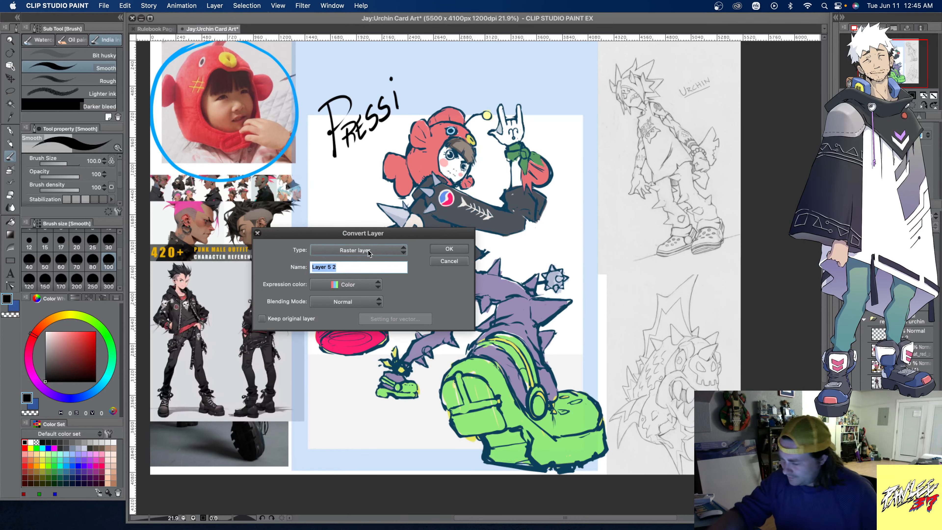
left_click(369, 252)
left_click(353, 282)
left_click(450, 250)
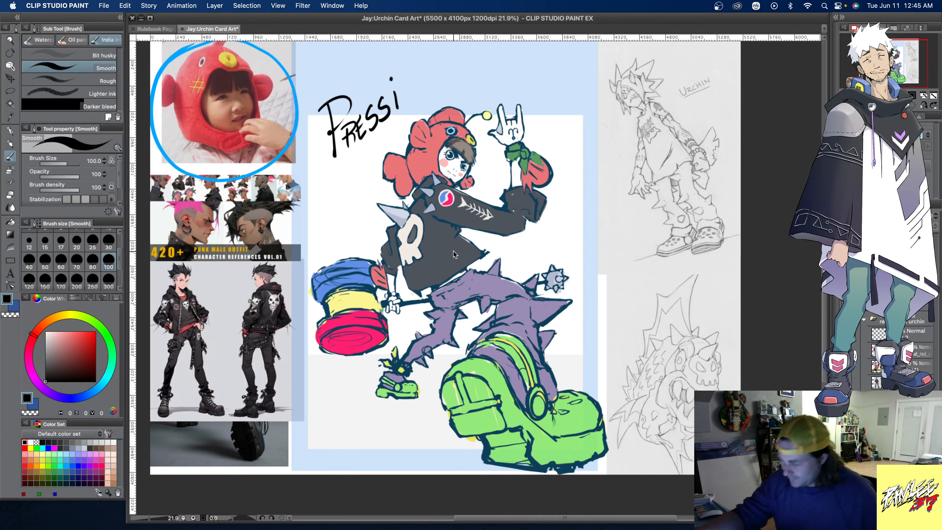
- Free-transform the character image by its corners, narrowing the top edge and widening the bottom edge to exaggerate the giant boot's perspective
left_click(10, 65)
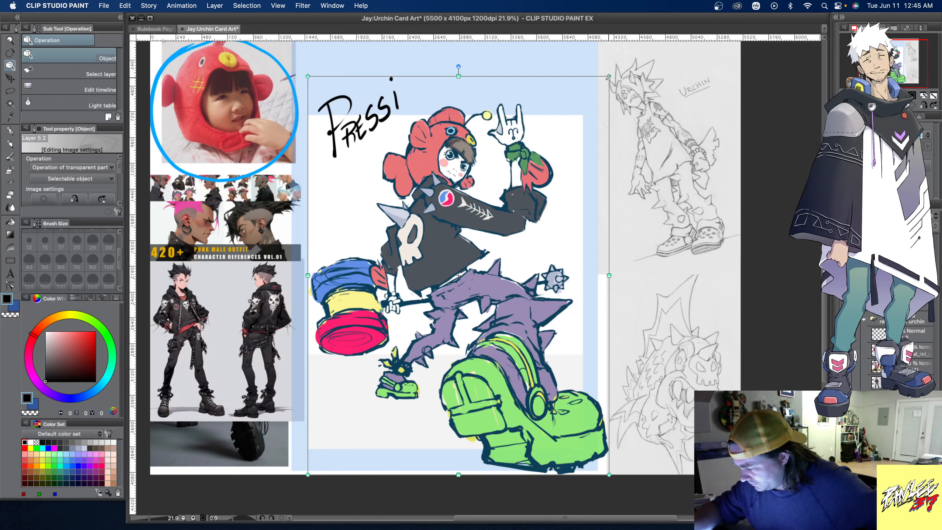
left_click_drag(608, 76, 606, 80)
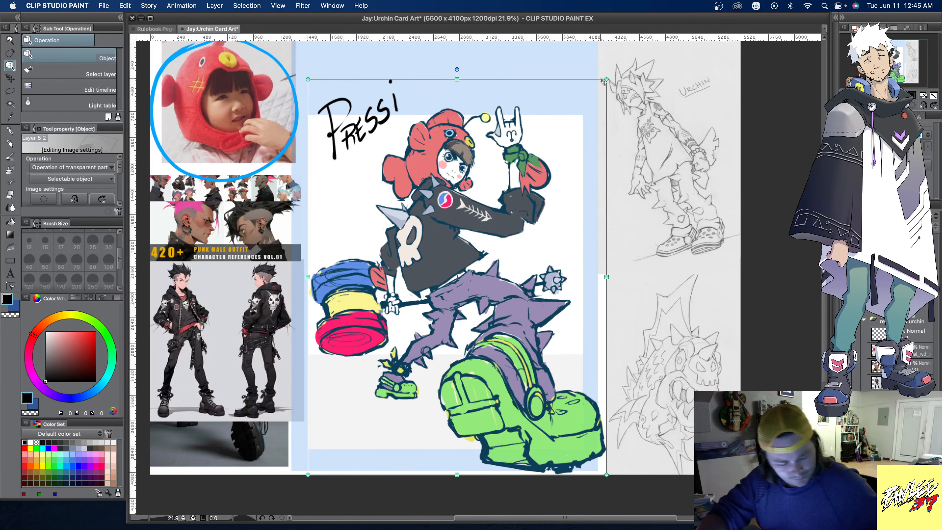
key("super+z")
scroll(107, 200, "down", 3)
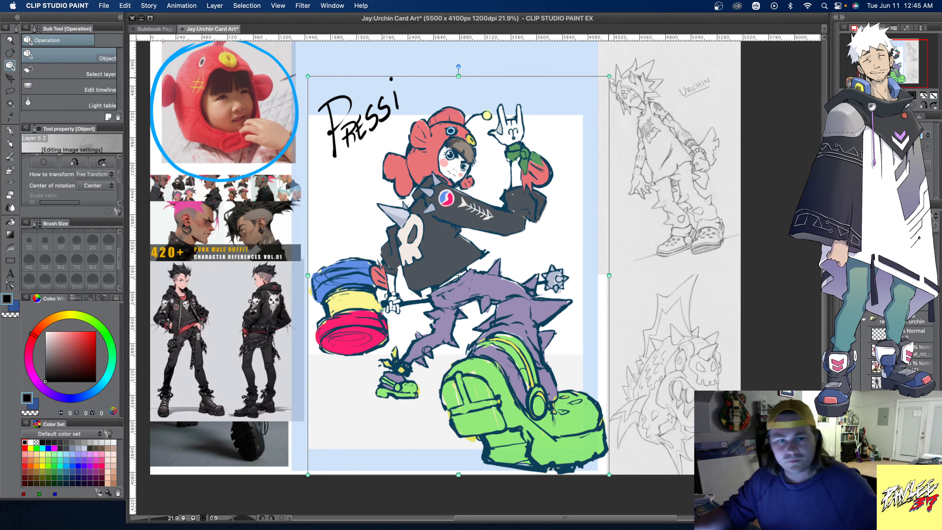
left_click_drag(609, 77, 582, 87)
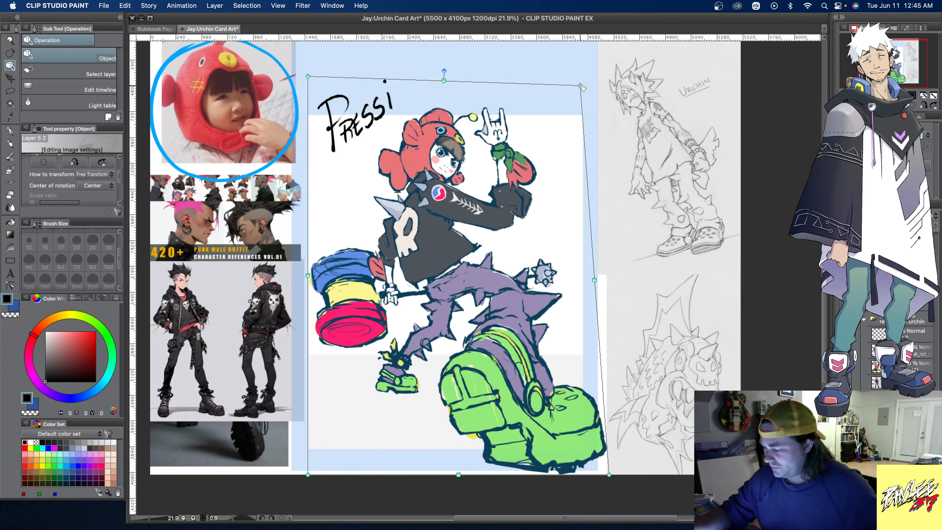
left_click_drag(307, 76, 333, 87)
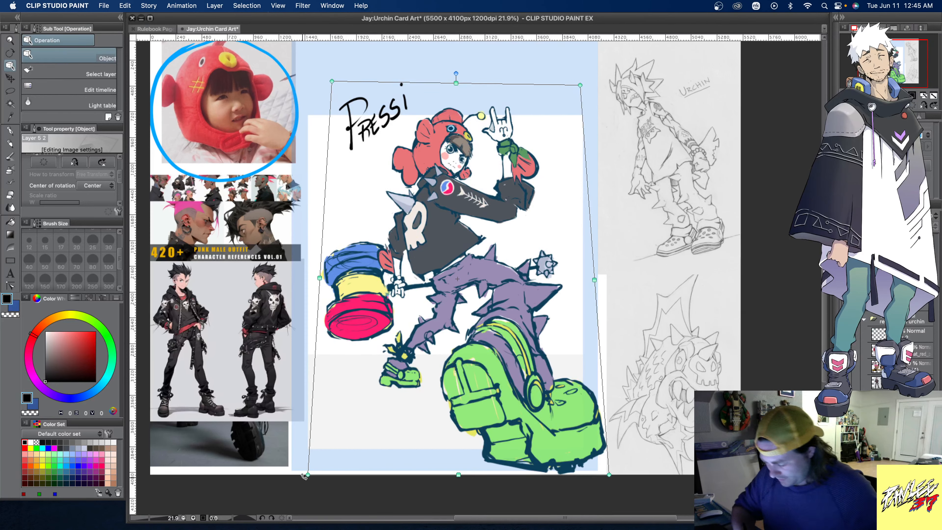
left_click_drag(307, 474, 292, 471)
left_click_drag(608, 474, 615, 473)
left_click_drag(580, 84, 557, 82)
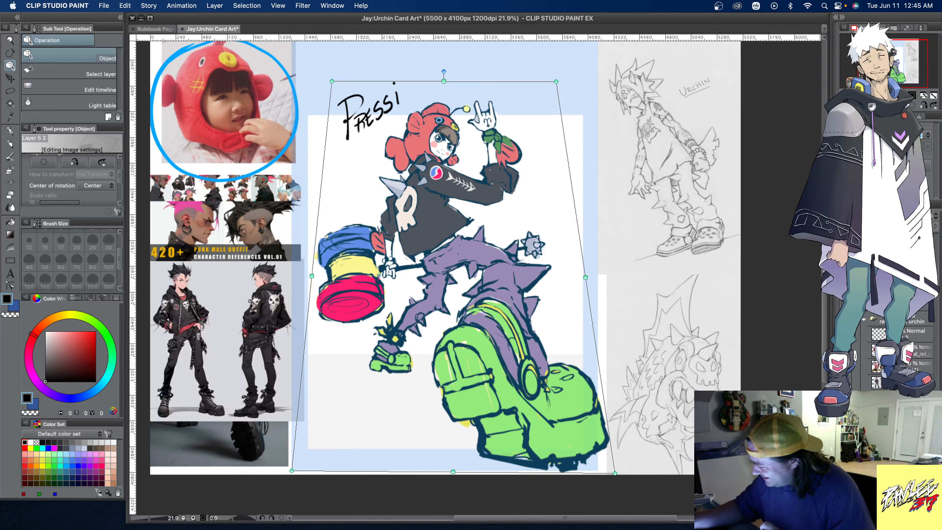
- Remove the last letters of the black lettering and rewrite the ending as "Sea" with a larger S
key("super+z")
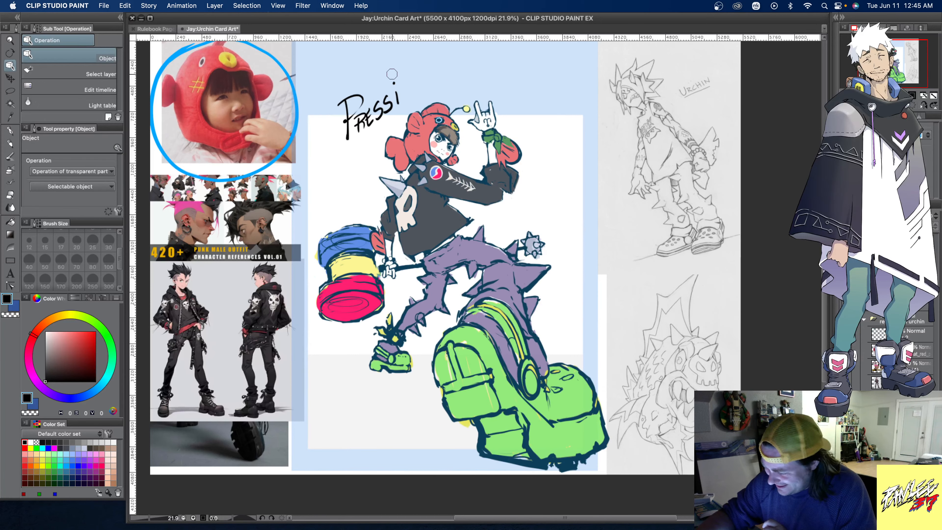
key("super+z")
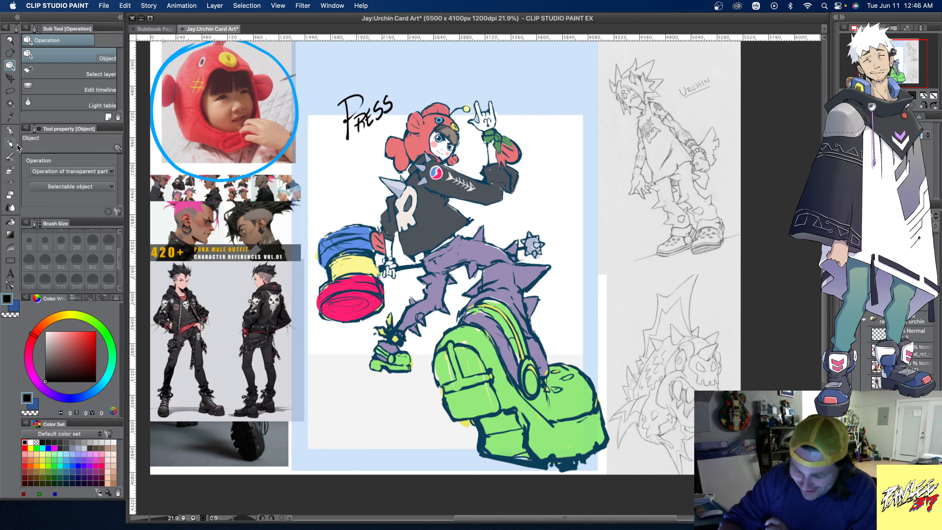
left_click(10, 157)
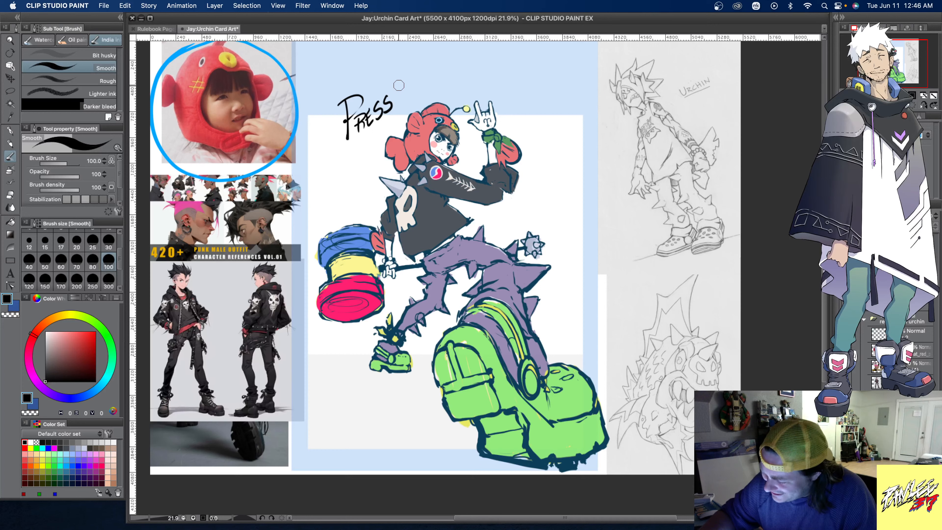
left_click_drag(387, 97, 388, 110)
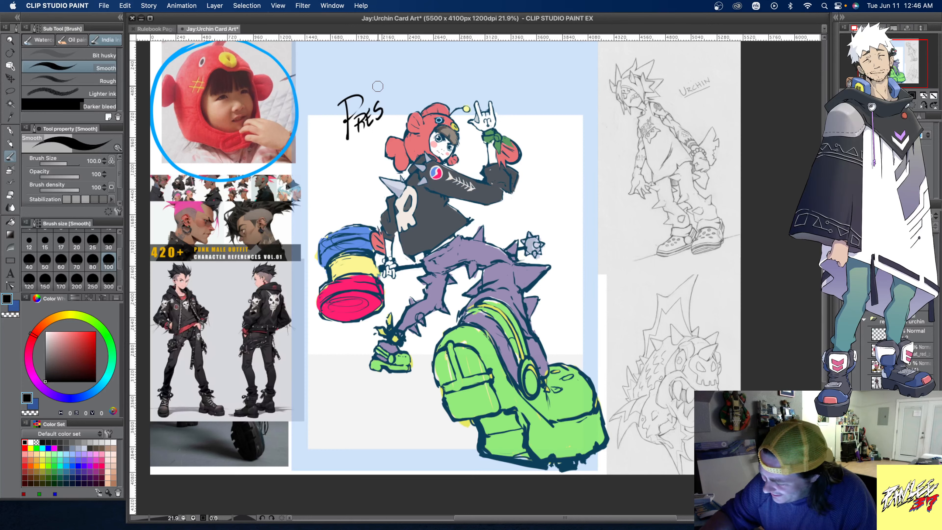
mouse_move(388, 86)
left_mouse_down()
mouse_move(387, 109)
mouse_move(430, 81)
left_mouse_up()
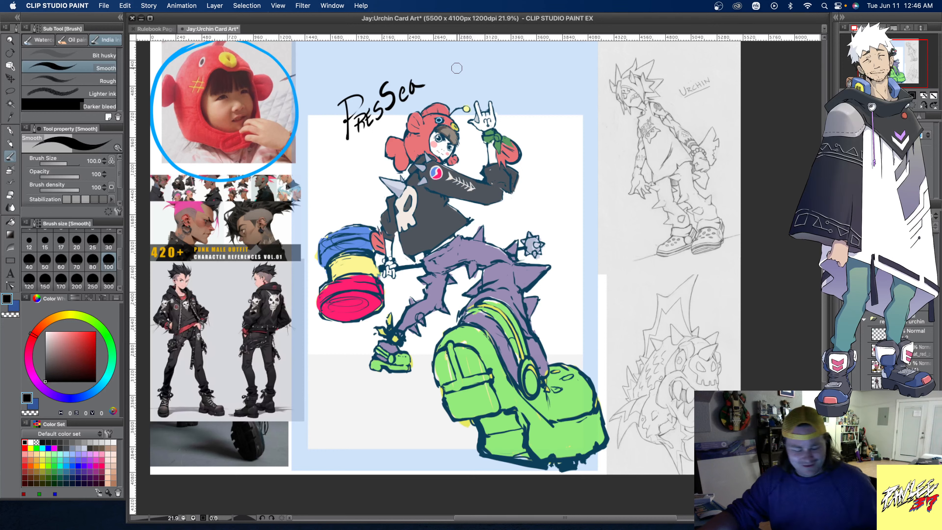
- Undo the lowercase "ea" and redraw it as capital "EA" so the lettering reads "PresSea"
key("super+z")
key("super+z")
mouse_move(407, 88)
left_mouse_down()
mouse_move(398, 96)
mouse_move(406, 92)
left_mouse_up()
mouse_move(411, 82)
left_mouse_down()
mouse_move(409, 92)
mouse_move(418, 90)
left_mouse_up()
left_click_drag(408, 87, 418, 83)
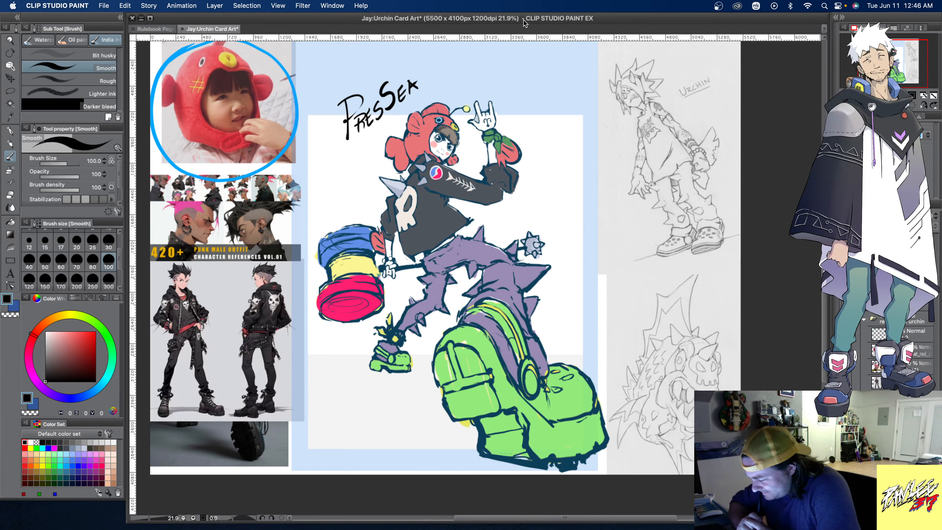
- Touch up the giant boot's collar with sampled green and yellow, and redraw its outlines in the sampled dark blue
left_click(474, 307, "alt")
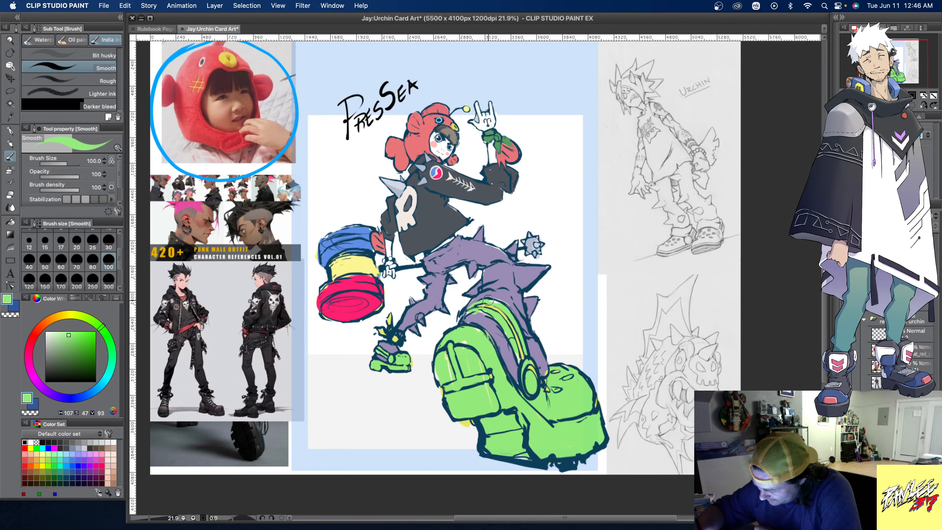
left_click(528, 320, "alt")
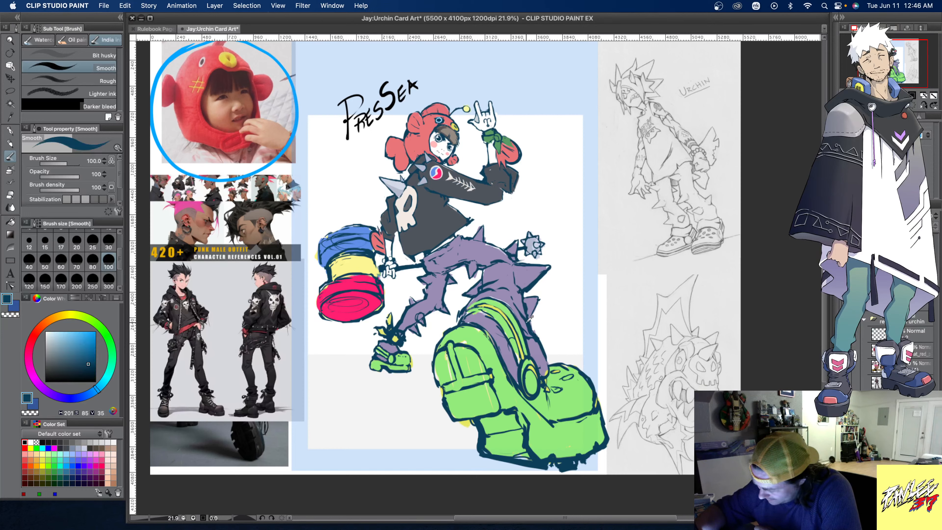
left_click(467, 311, "alt")
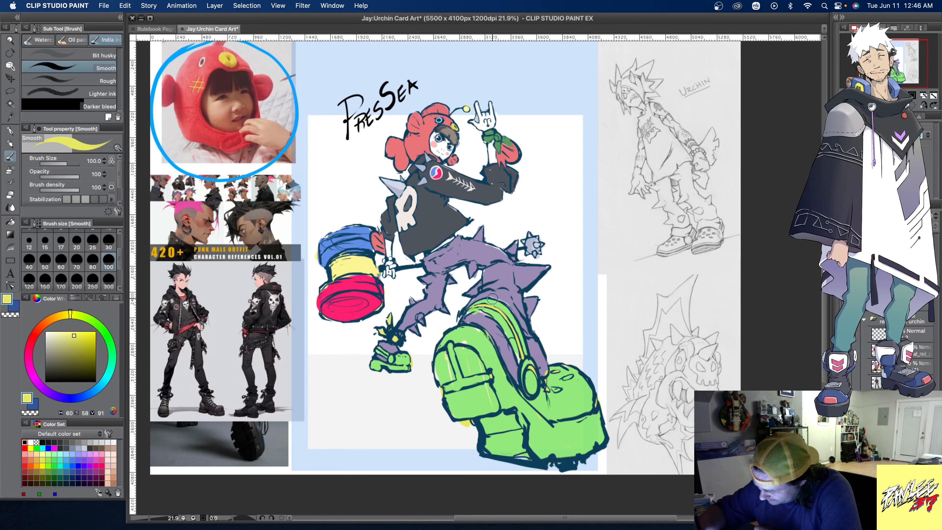
left_click(484, 291, "alt")
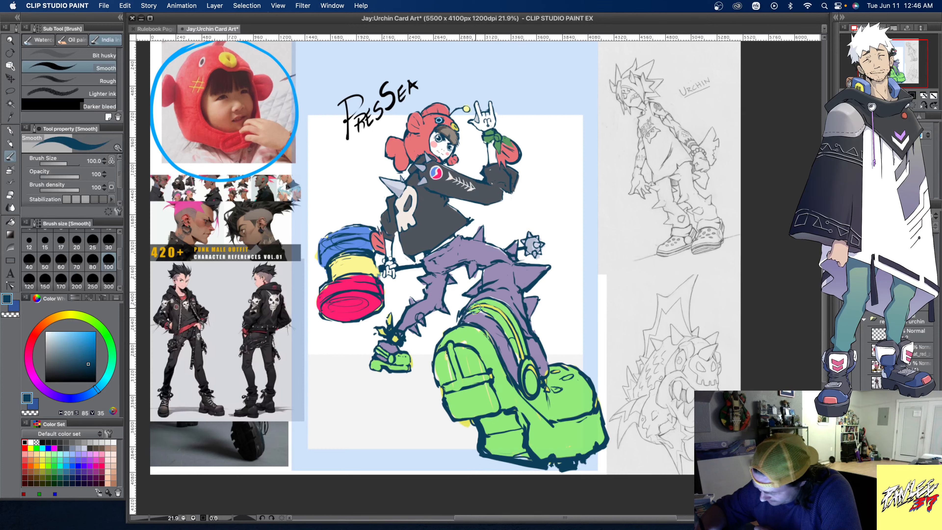
left_click(495, 309, "alt")
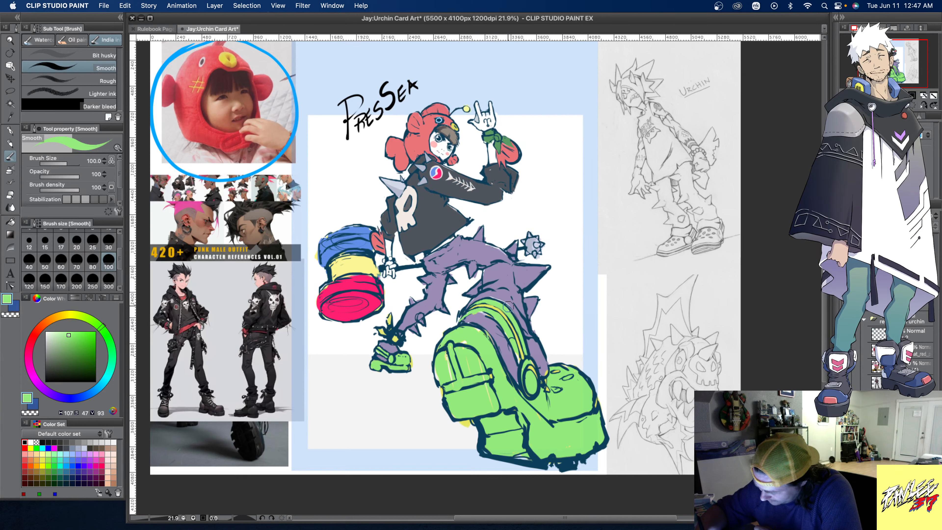
left_click(486, 289, "alt")
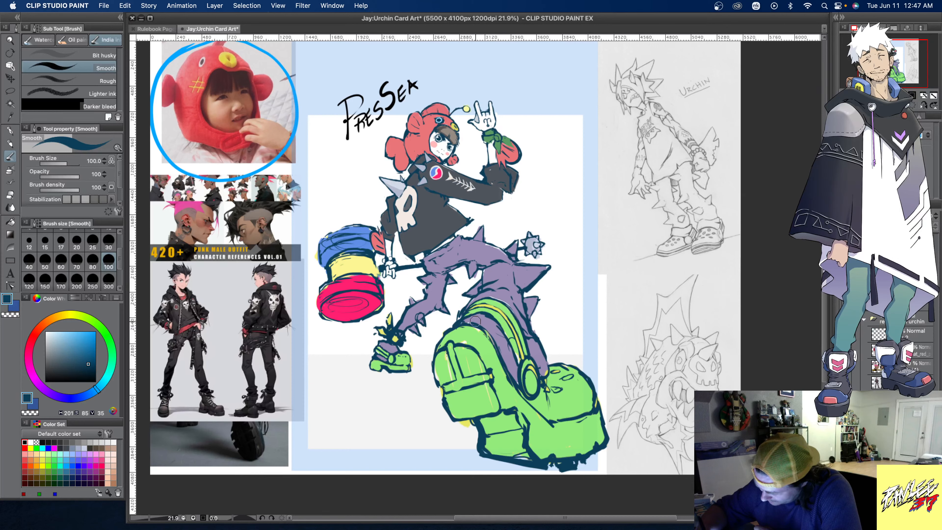
- Refine the purple trouser leg above the giant boot with sampled purple and clean up its dark blue outlines
left_click(458, 326, "alt")
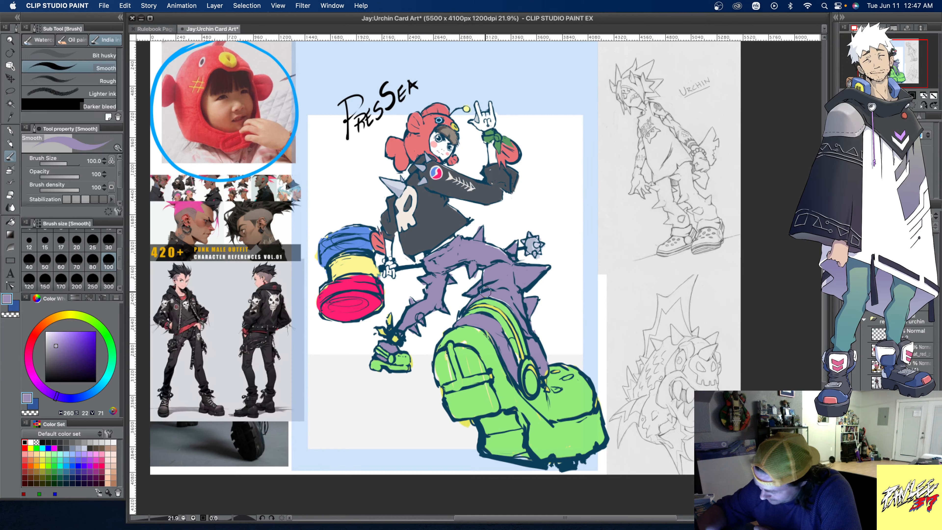
left_click(460, 315, "alt")
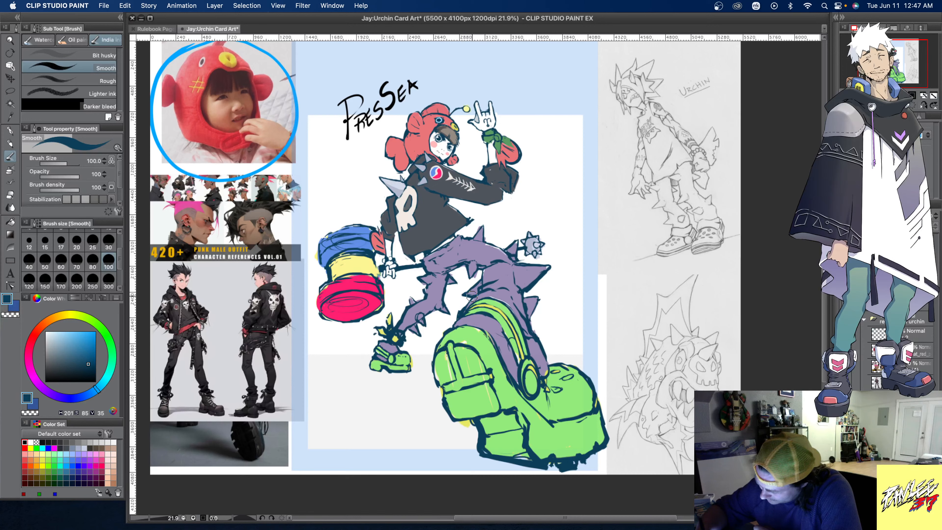
left_click(484, 290, "alt")
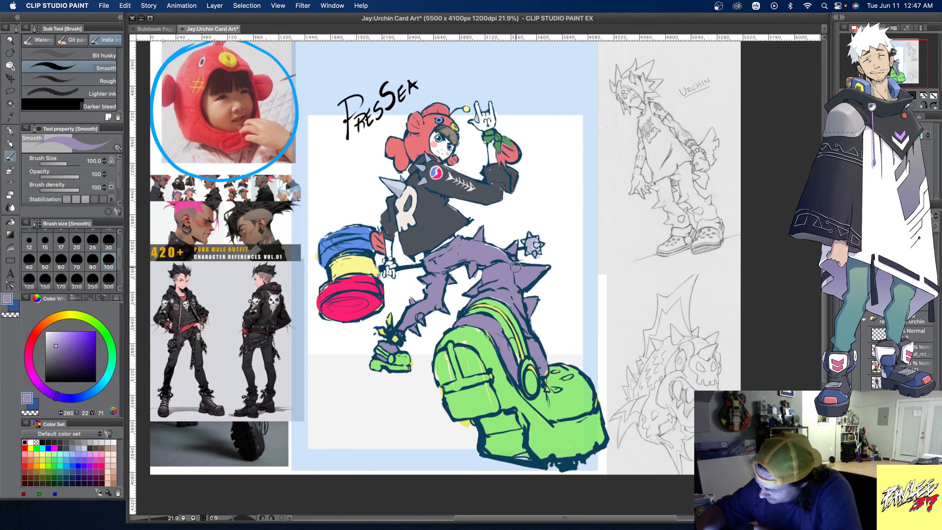
left_click(528, 290, "alt")
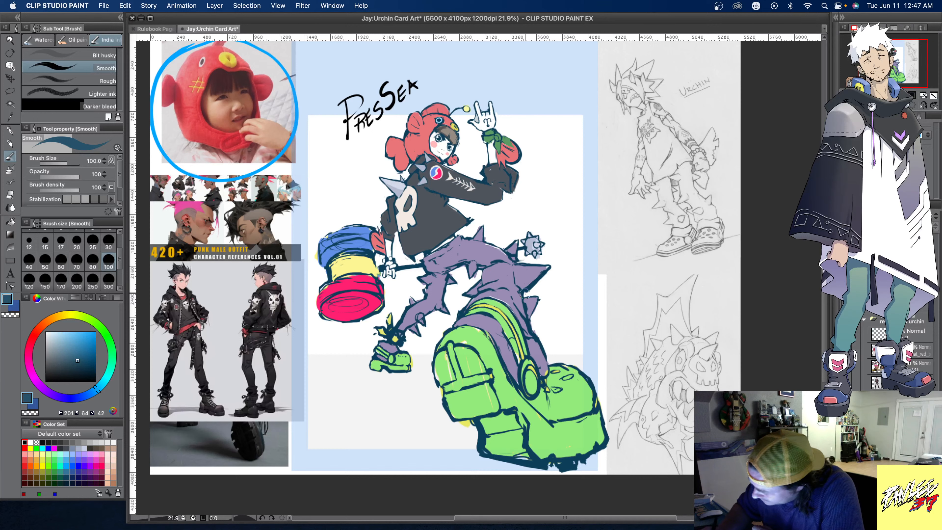
- Clean stray colour around the hammer with white and touch up its yellow middle and dark blue outline beside the gripping hand
left_click(551, 279, "alt")
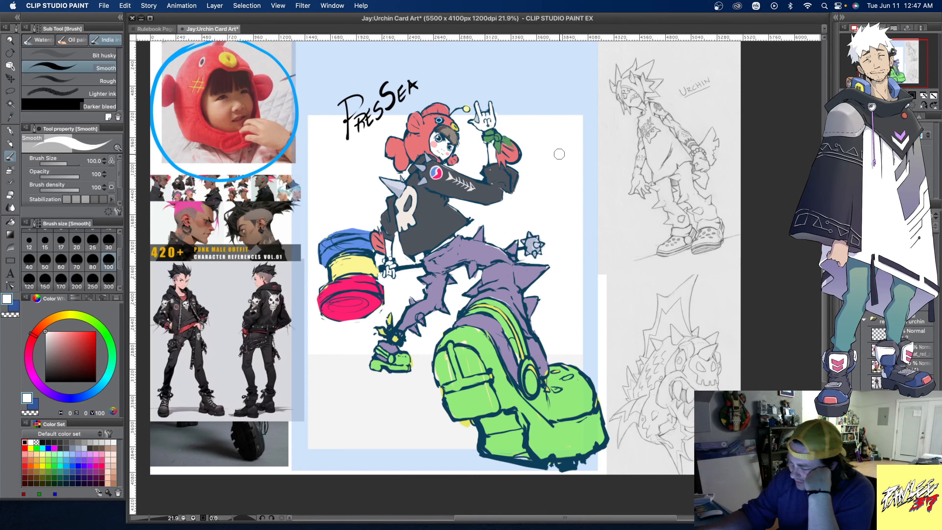
left_click(382, 275, "alt")
left_click_drag(375, 266, 376, 270)
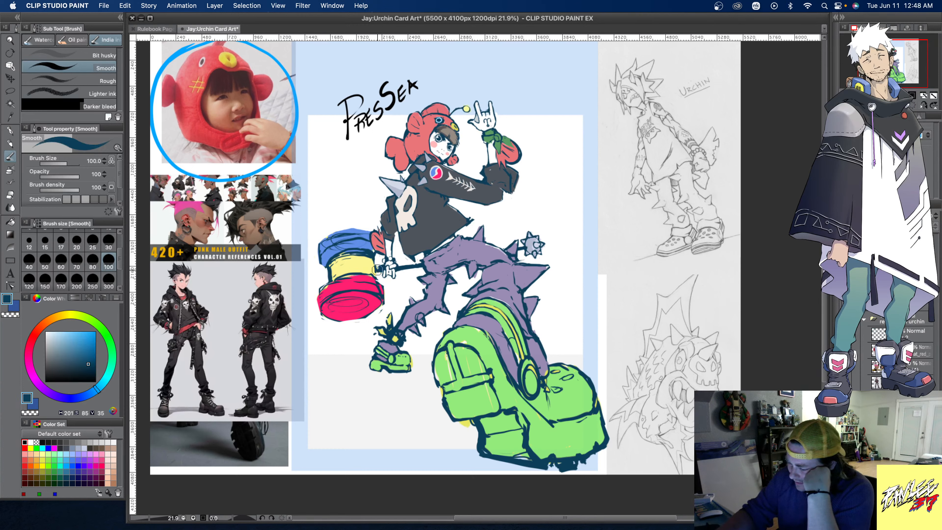
left_click(371, 256, "alt")
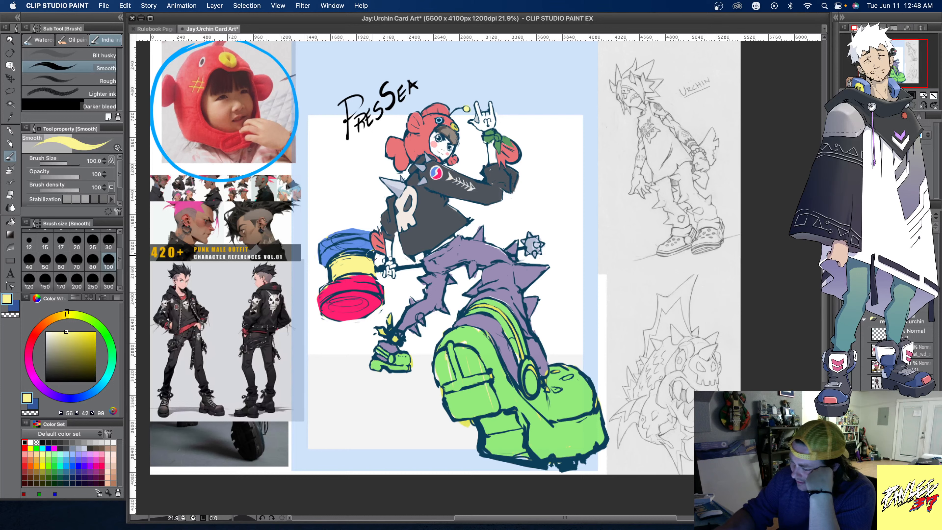
left_click(375, 259, "alt")
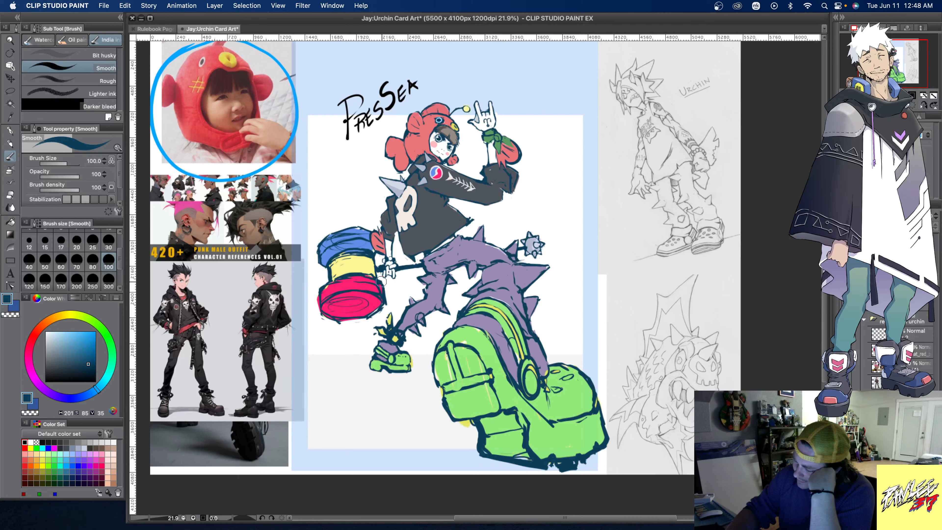
- Touch up the hammer's pink head and yellow middle with sampled colours, and clean its outlines in sampled dark blue
left_click(367, 277, "alt")
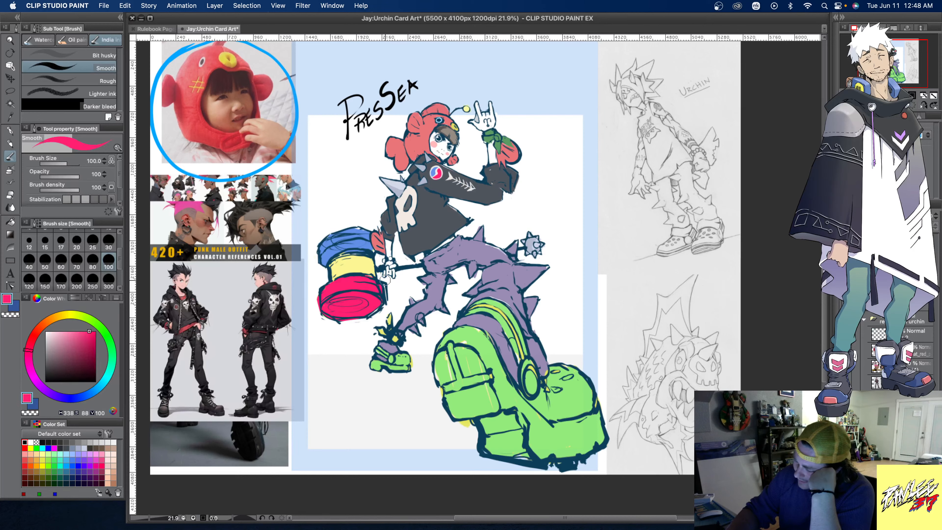
left_click_drag(369, 280, 383, 300)
left_click(342, 271, "alt")
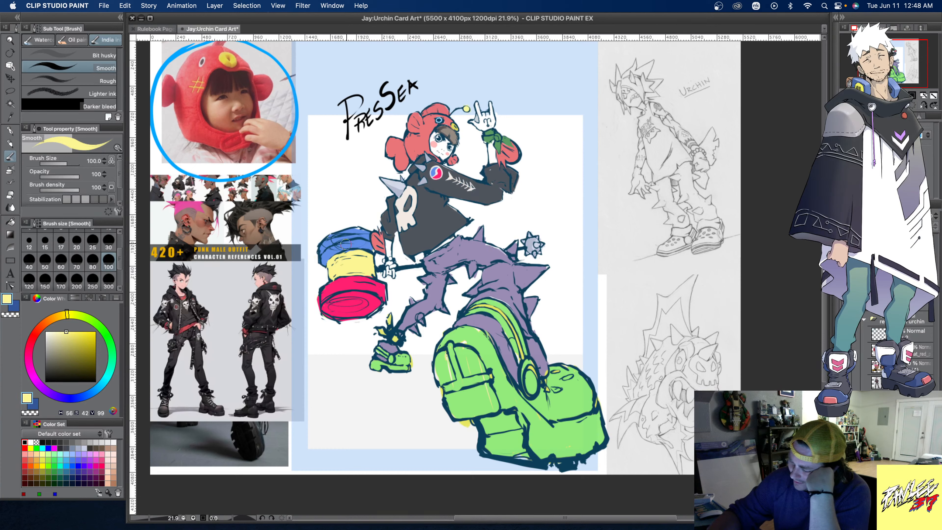
left_click(369, 245, "alt")
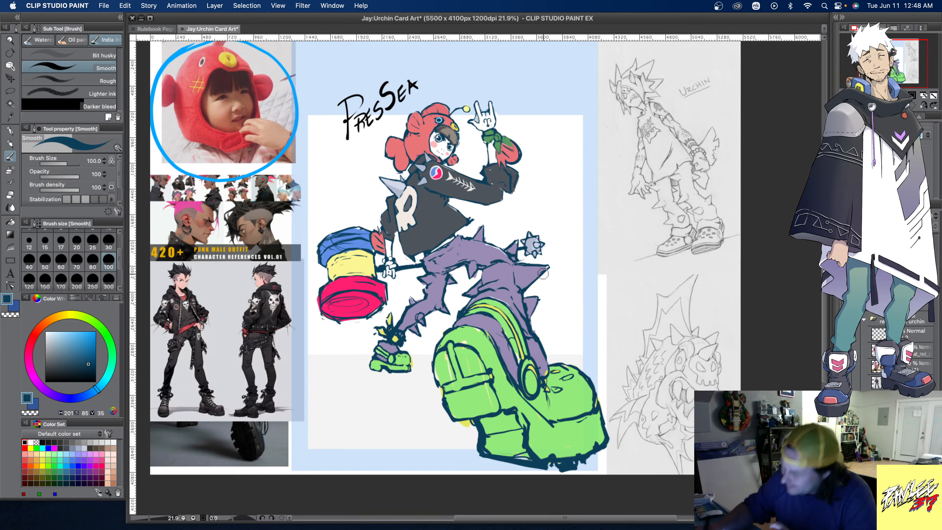
- Shade the large spike on the front trouser leg with a darker shade of the sampled purple
left_click(534, 276, "alt")
left_click(59, 350)
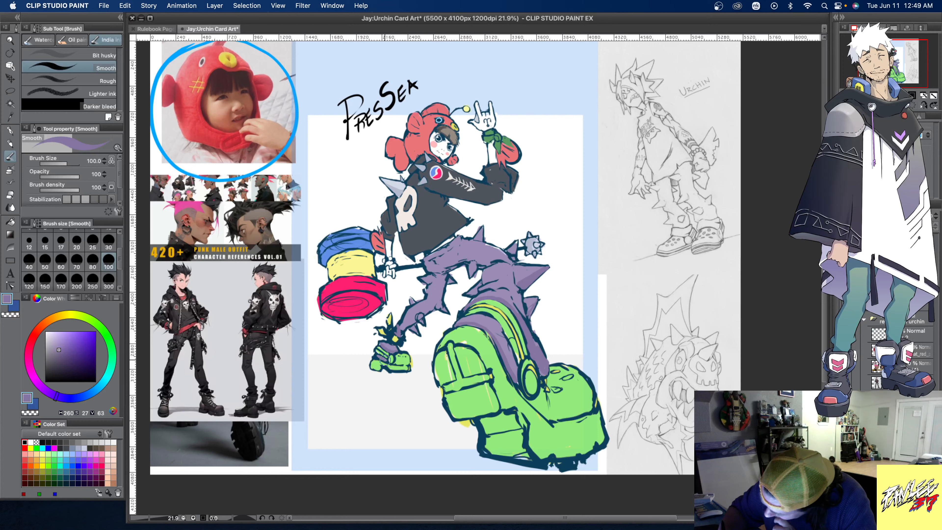
- Repaint the spiky collar above the small boot in sampled yellow and restore its outlines in dark blue
left_click(397, 338, "alt")
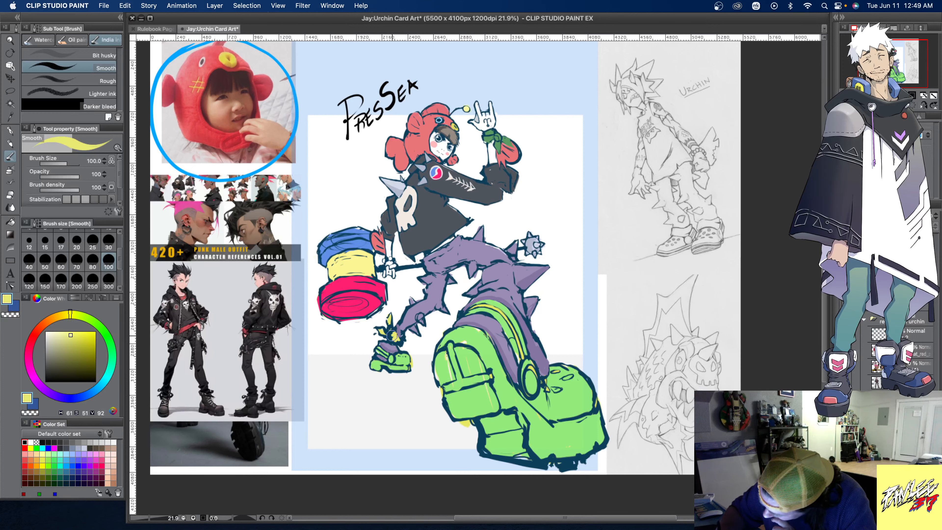
left_click_drag(392, 335, 391, 321)
left_click(401, 319, "alt")
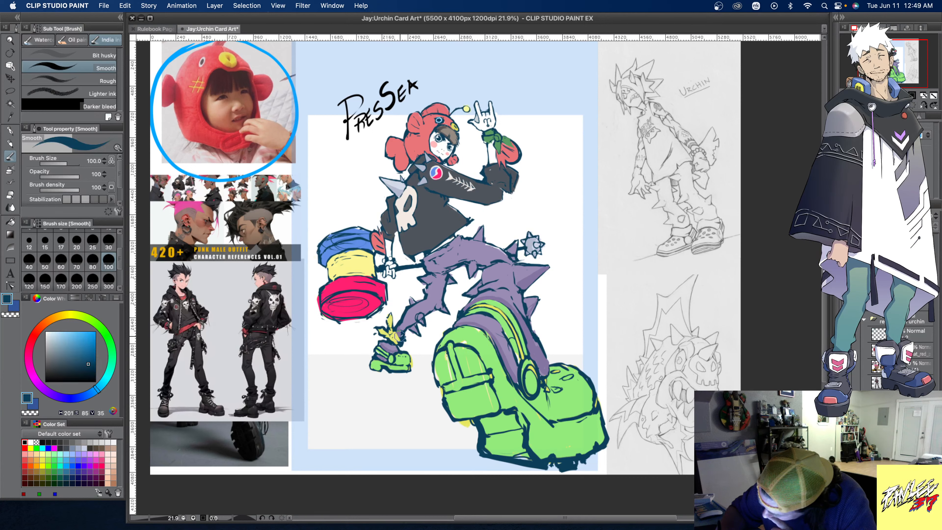
- Clean around the rear shin with white and repaint the trouser leg above the small boot in sampled purple
left_click(416, 335, "alt")
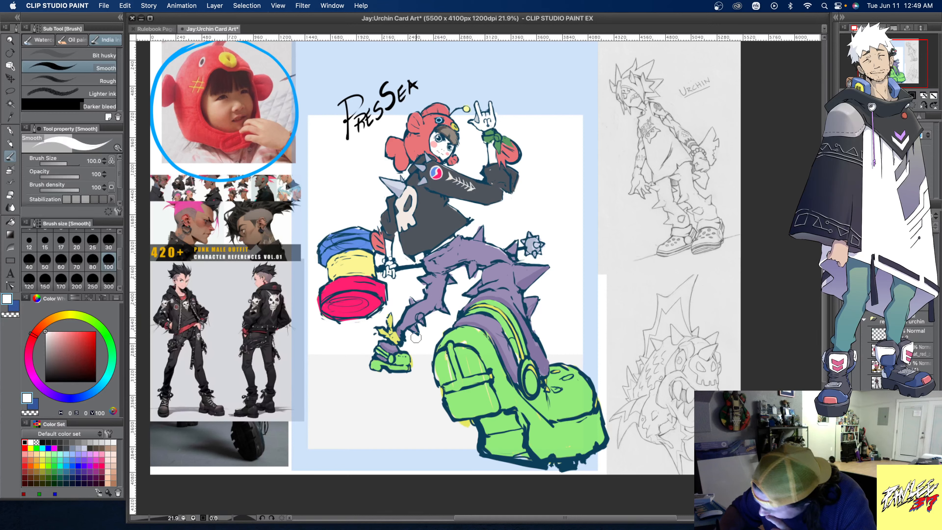
left_click(420, 321, "alt")
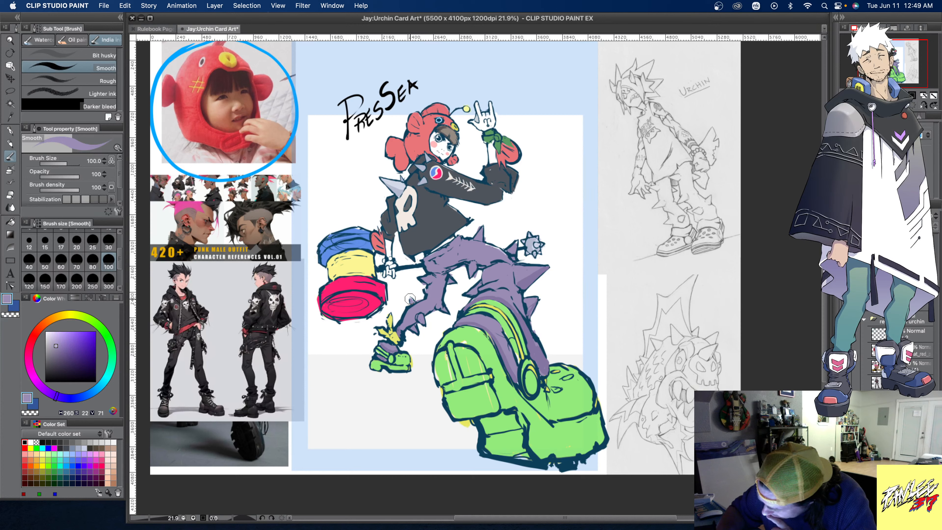
left_click_drag(410, 306, 401, 325)
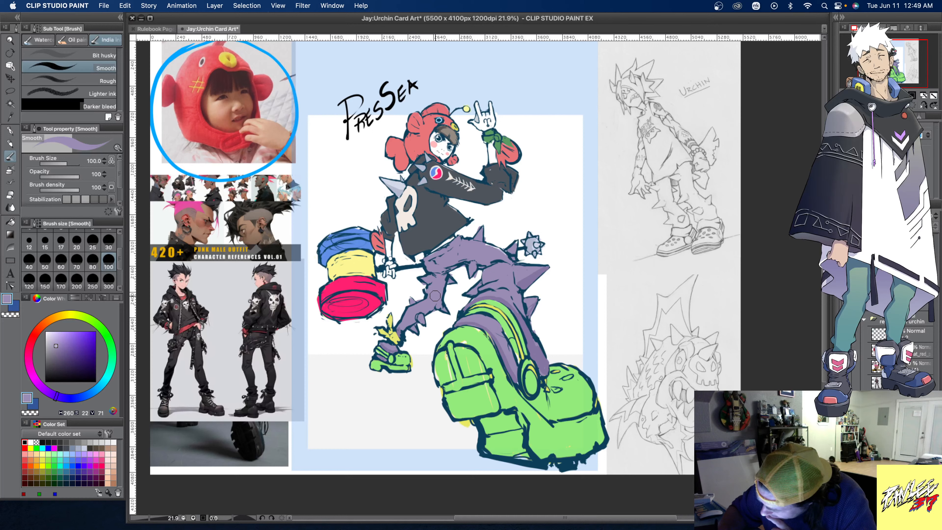
- Reshape the rear trouser leg around the knee, alternating sampled purple fill, dark blue outlines and white clean-up
left_click(464, 260, "alt")
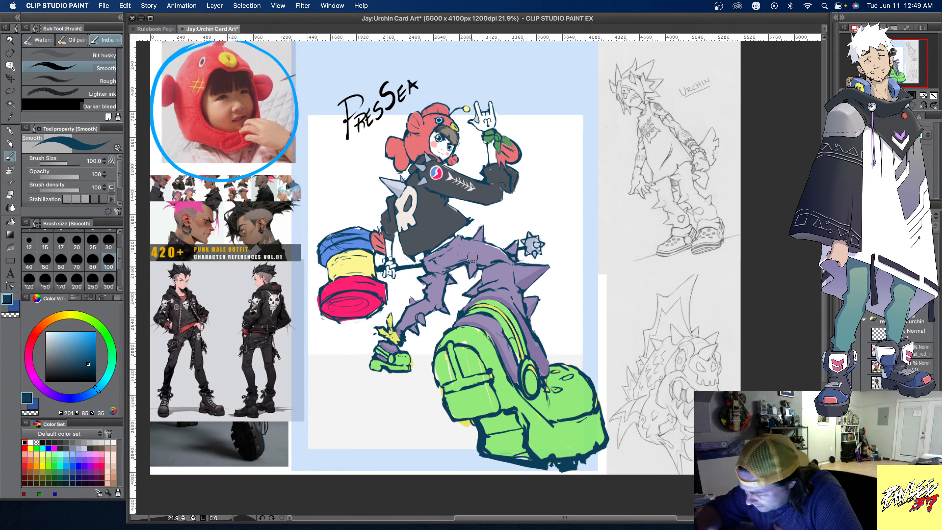
left_click(427, 265, "alt")
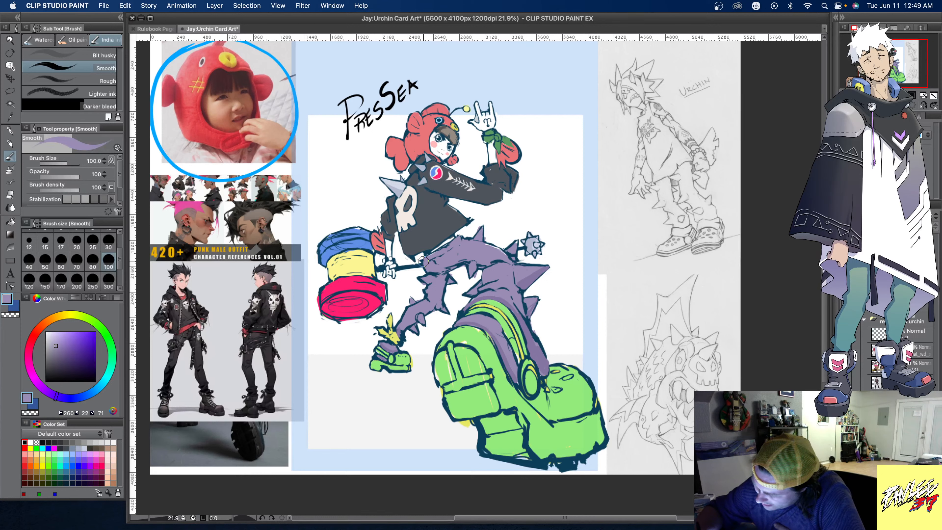
left_click(432, 262, "alt")
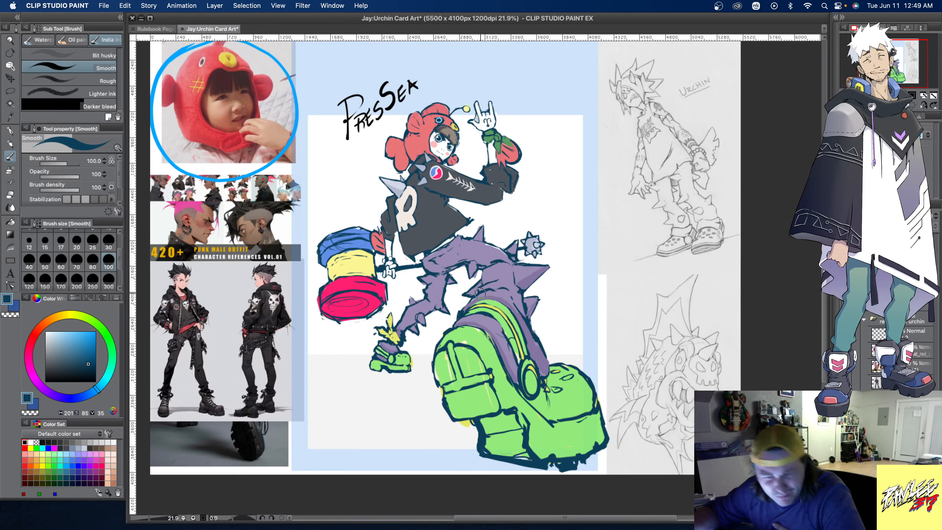
left_click(461, 283, "alt")
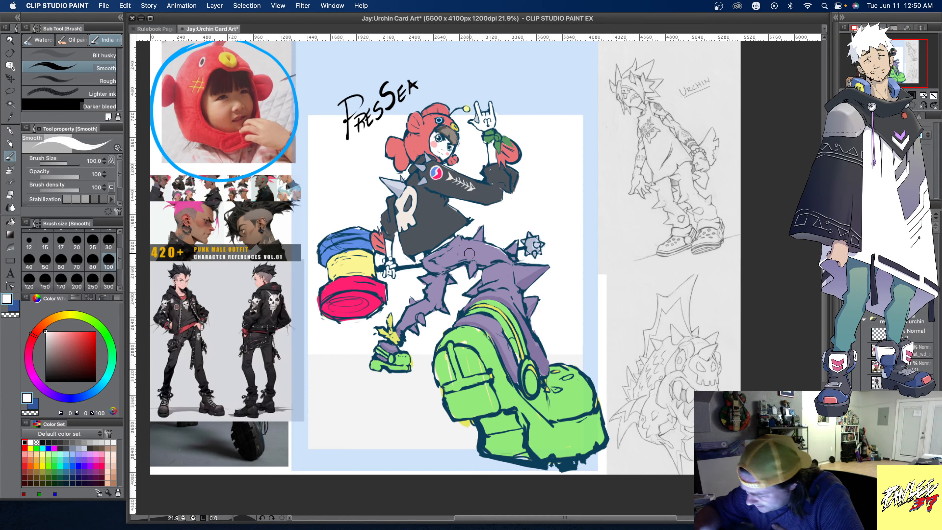
left_click(435, 281, "alt")
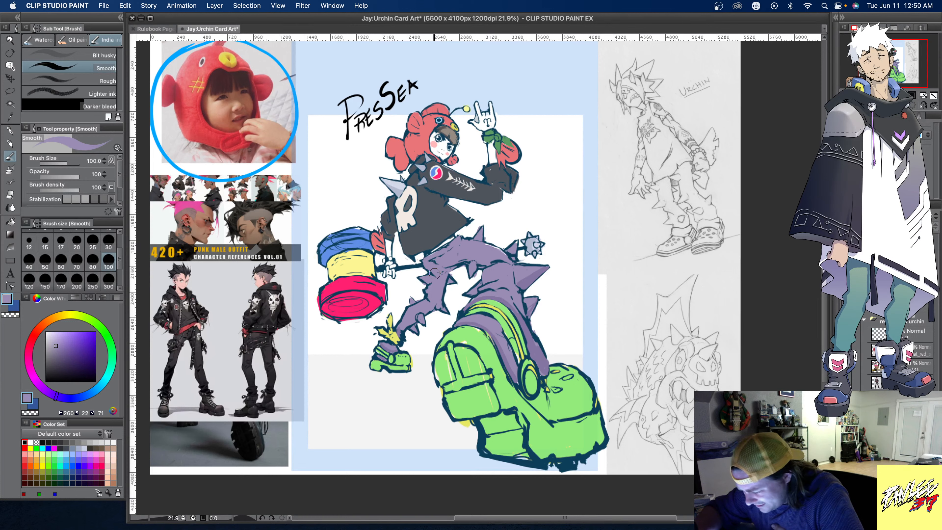
- Draw dark blue fold lines on the rear thigh below the jacket and trim them with sampled purple
left_click(472, 226, "alt")
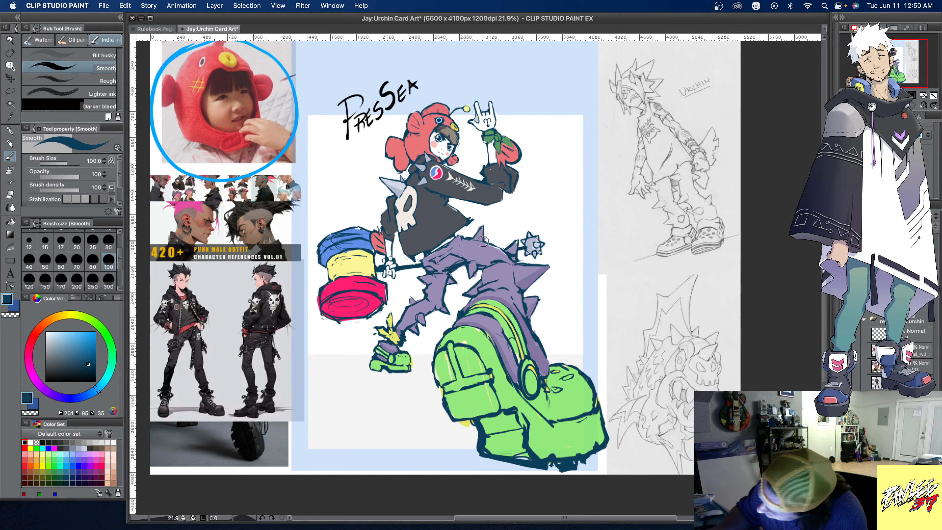
left_click(438, 269, "alt")
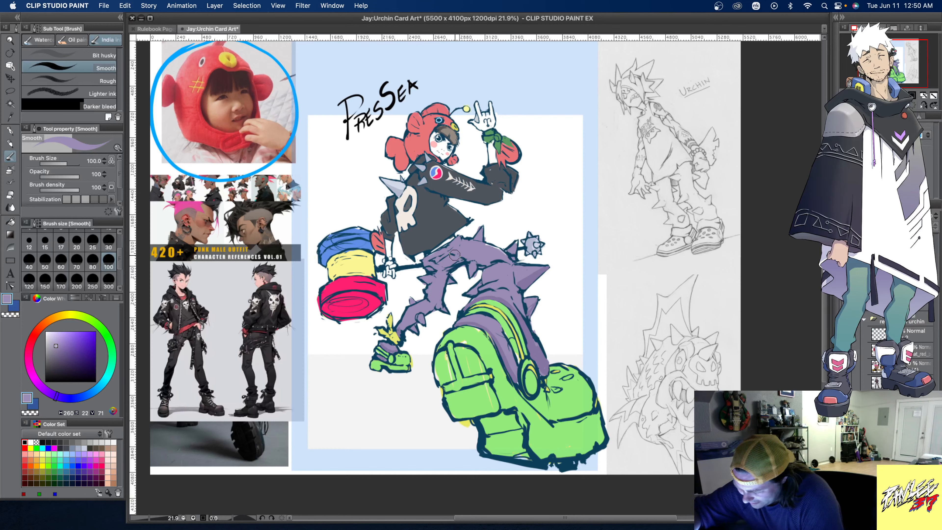
left_click(468, 259, "alt")
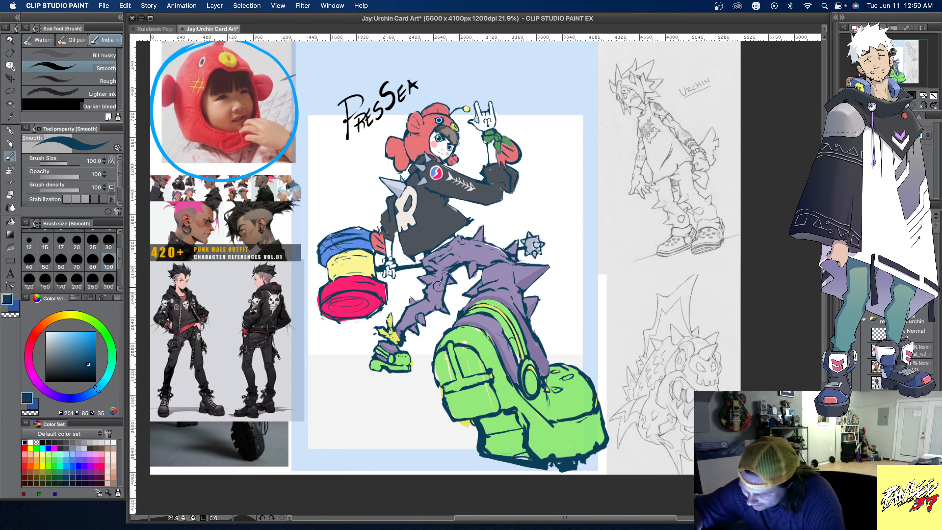
left_click(441, 265, "alt")
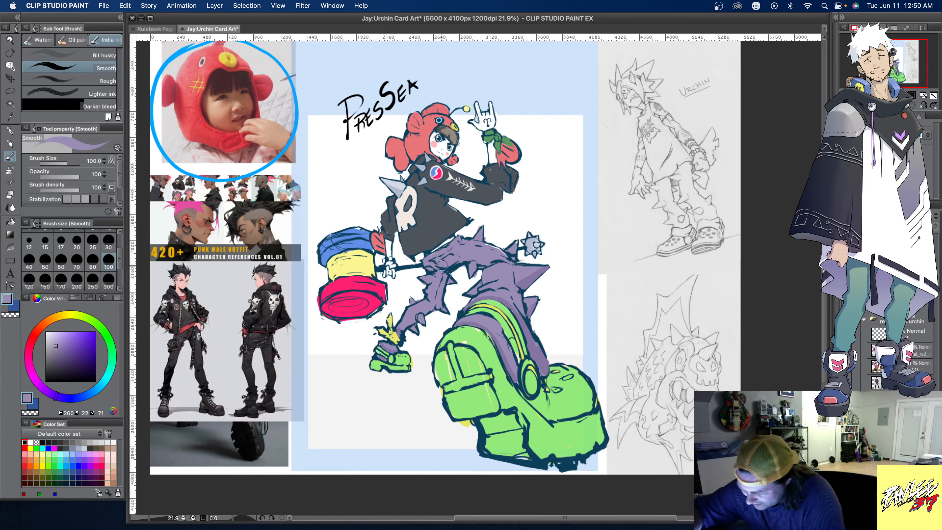
left_click(445, 270, "alt")
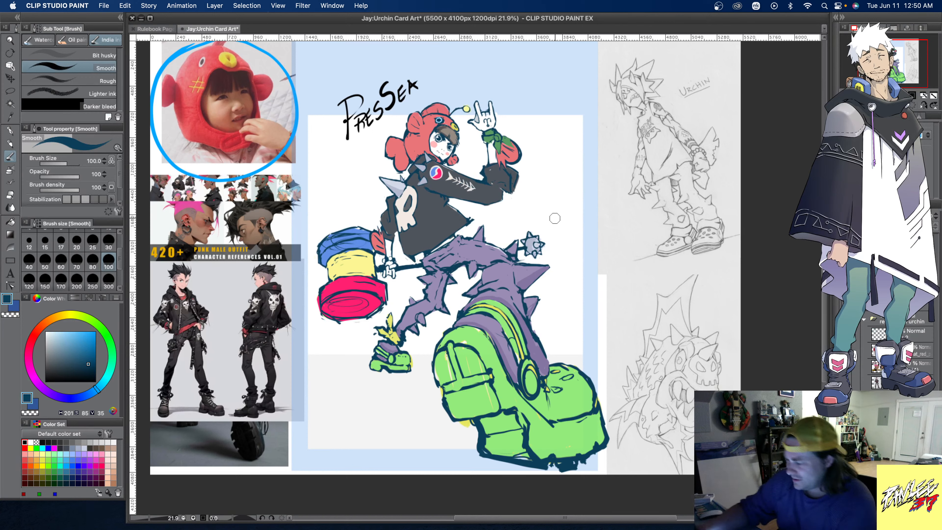
left_click(445, 263, "alt")
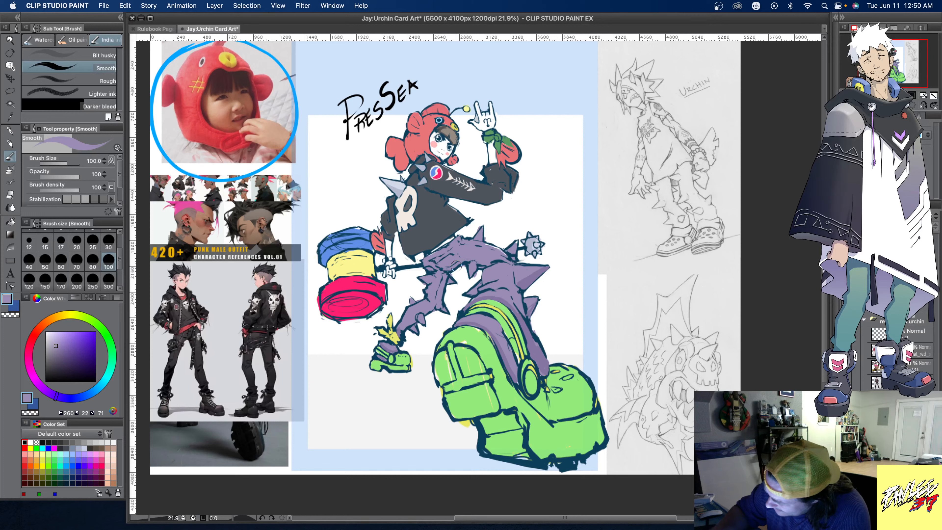
left_click(444, 264, "alt")
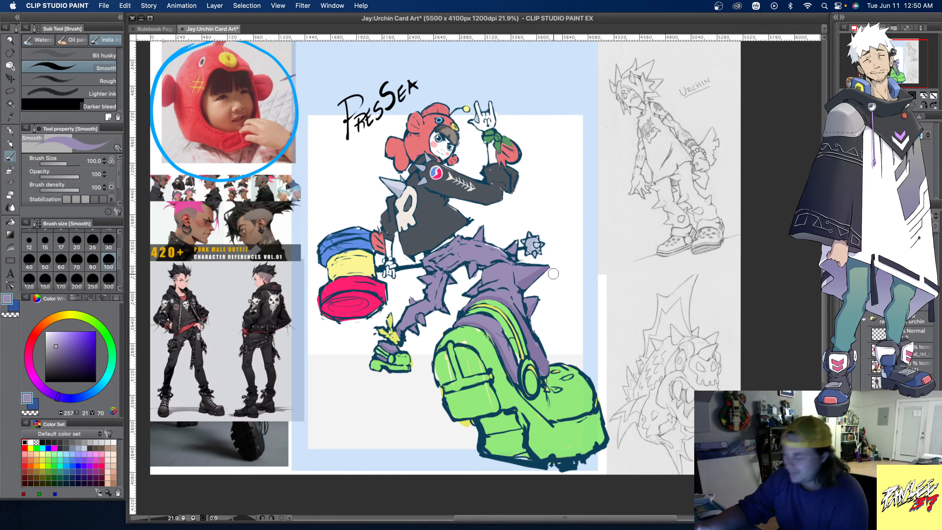
- Refine the rear thigh's inner edge and creases with sampled purple and dark blue, and pick white for clean-up
left_click(439, 274, "alt")
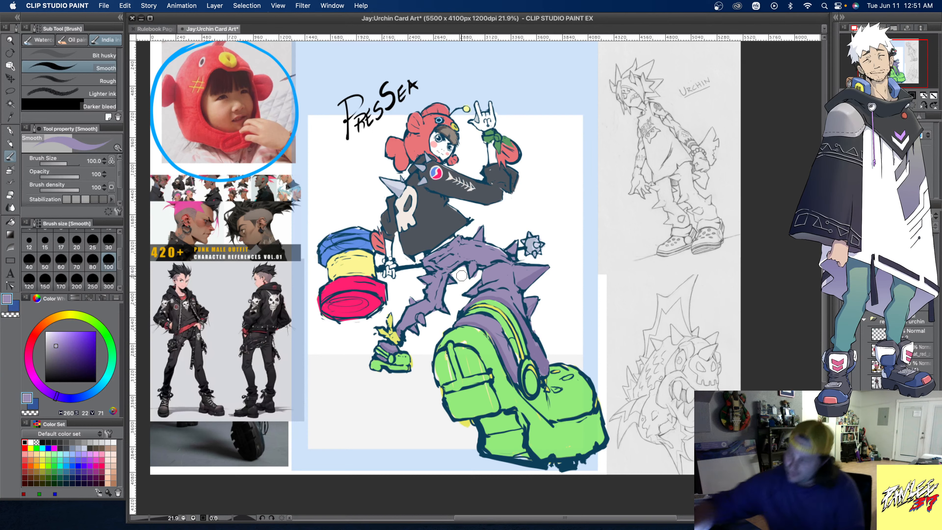
left_click(465, 262, "alt")
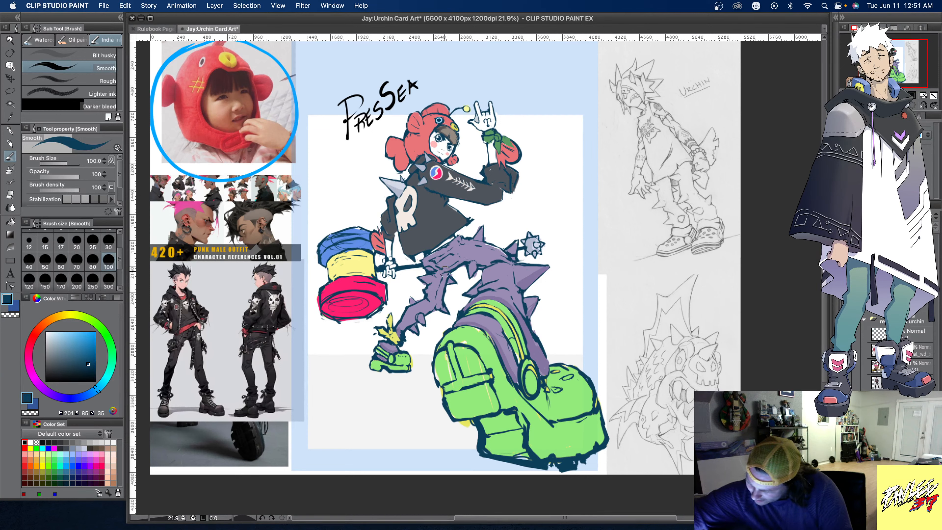
left_click(470, 254, "alt")
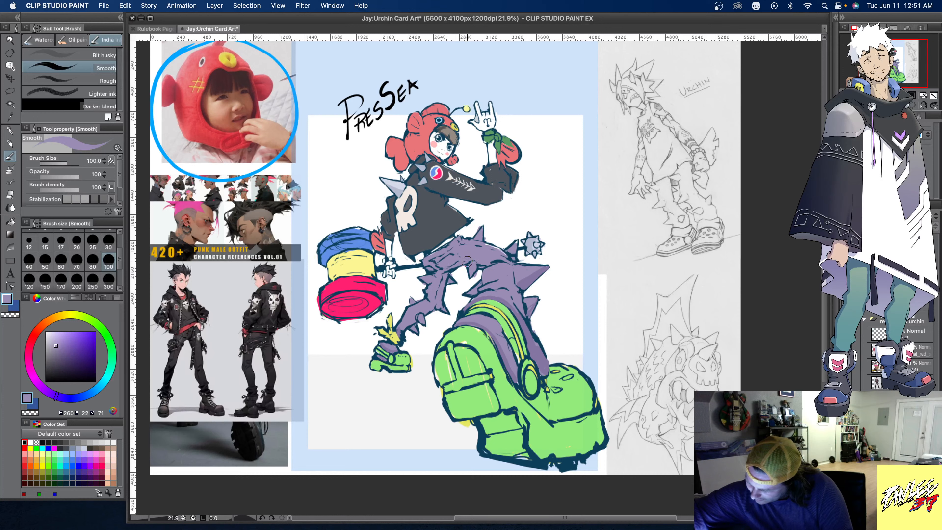
left_click(472, 260, "alt")
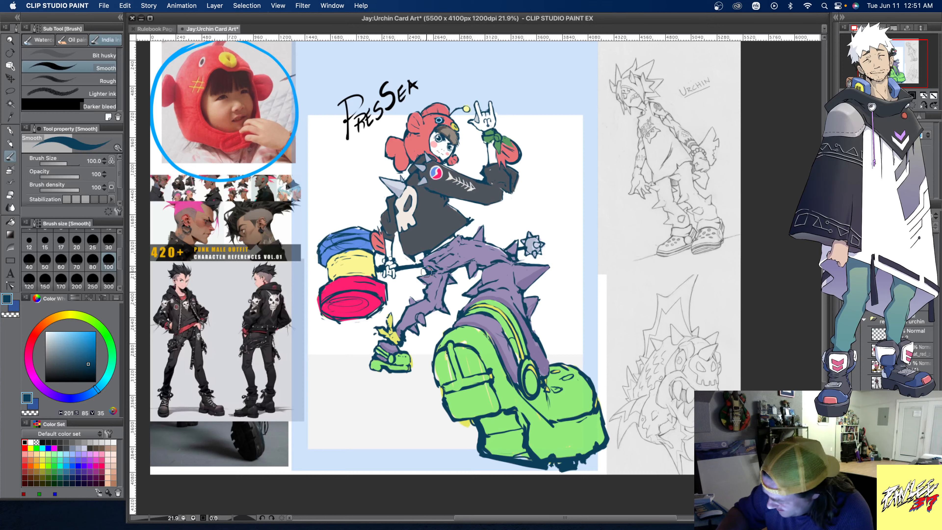
left_click(433, 277, "alt")
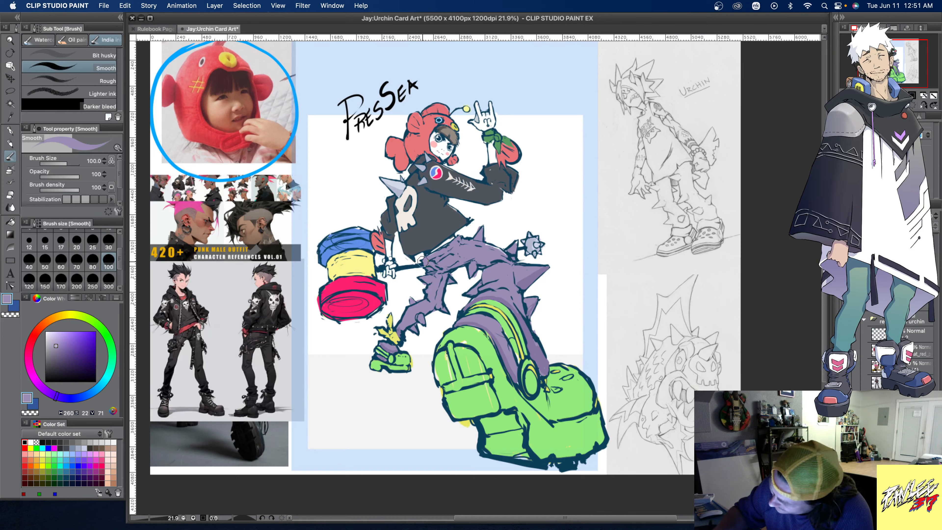
left_click(422, 262, "alt")
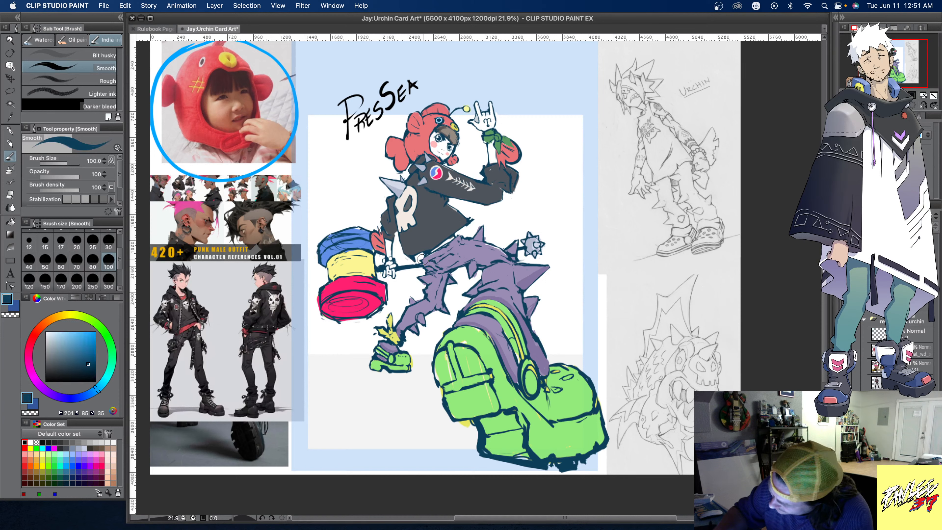
left_click(526, 190, "alt")
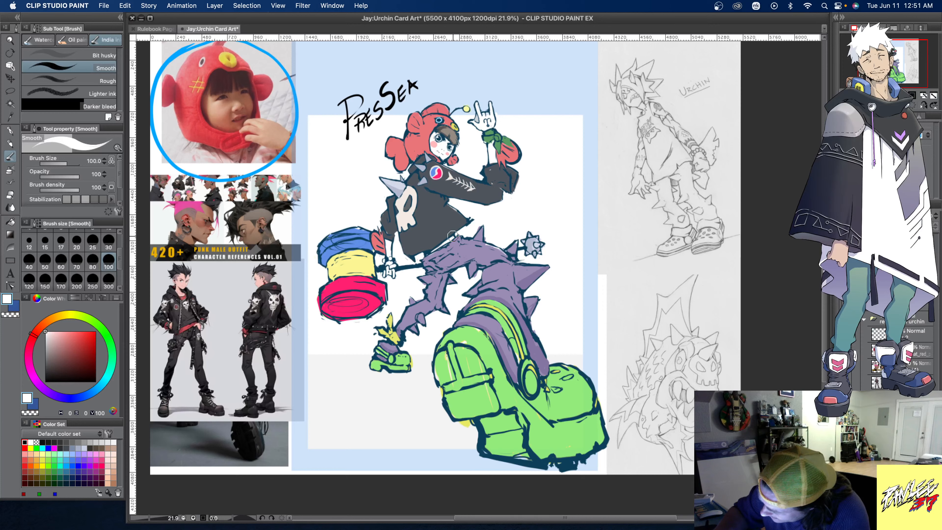